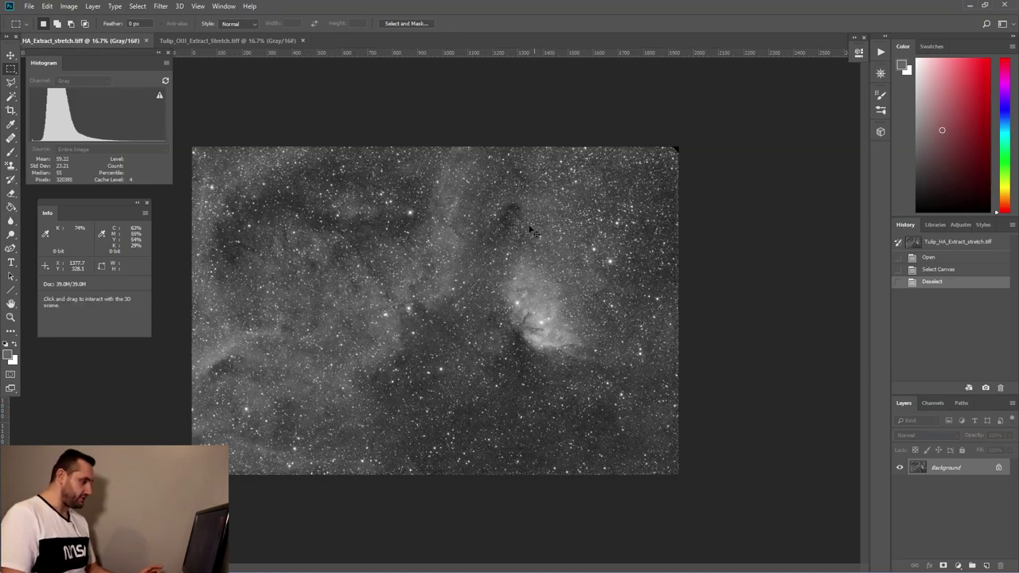
Step: Select all of the Ha image and create a new blank 5507×3714 16-bit RGB Color document
key("ctrl+a")
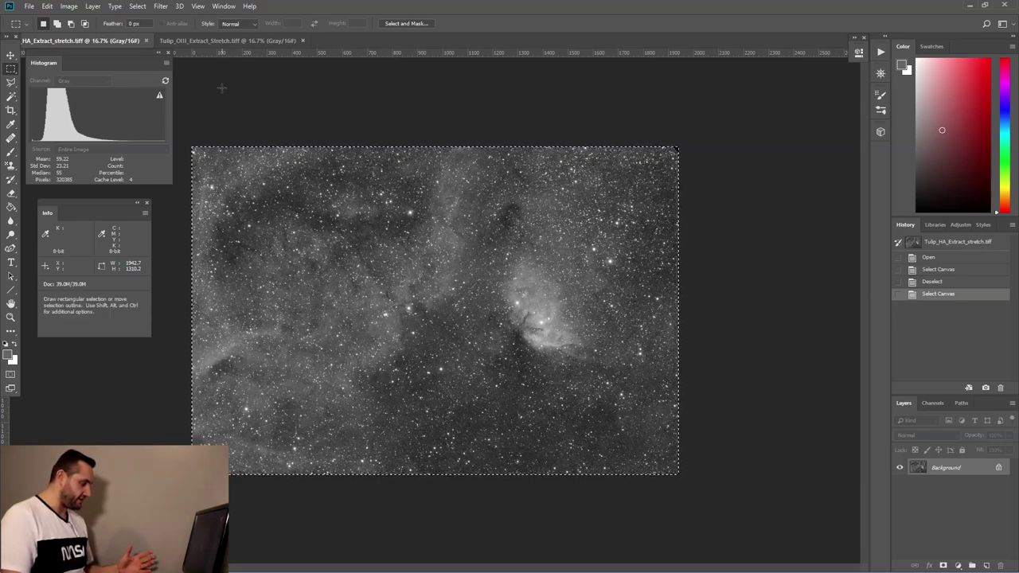
left_click(27, 6)
left_click(39, 21)
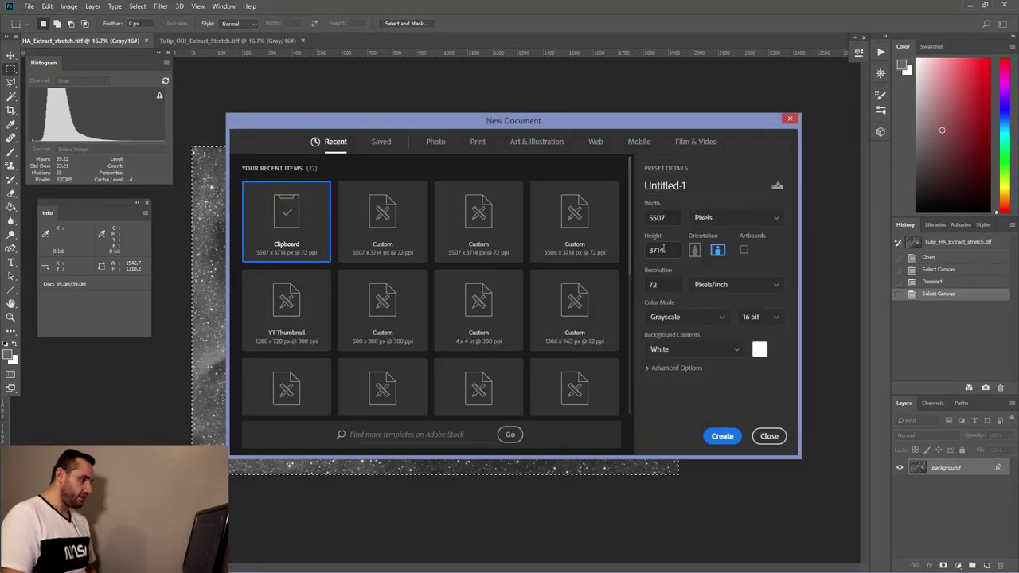
left_click(684, 319)
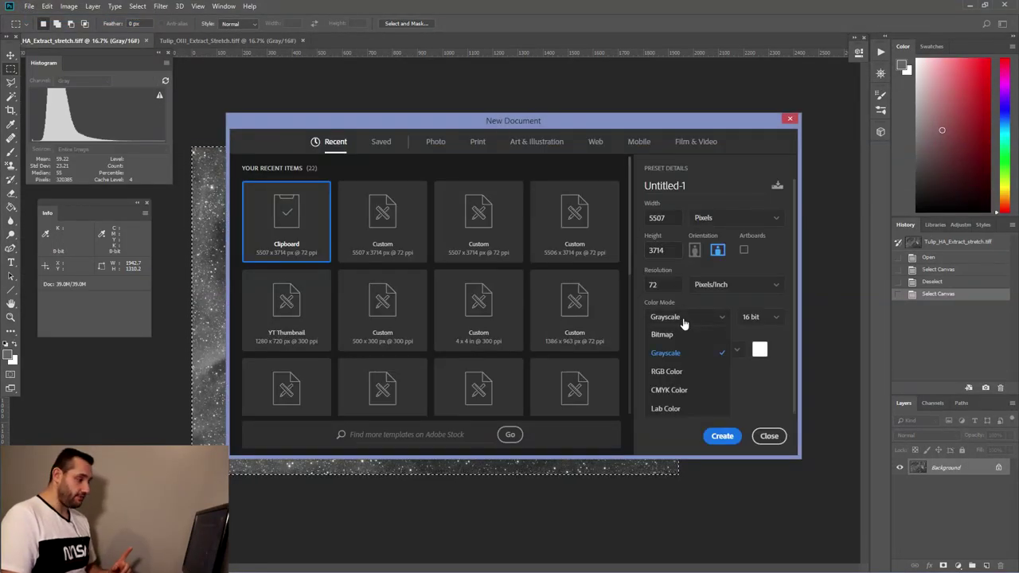
left_click(669, 371)
left_click(722, 437)
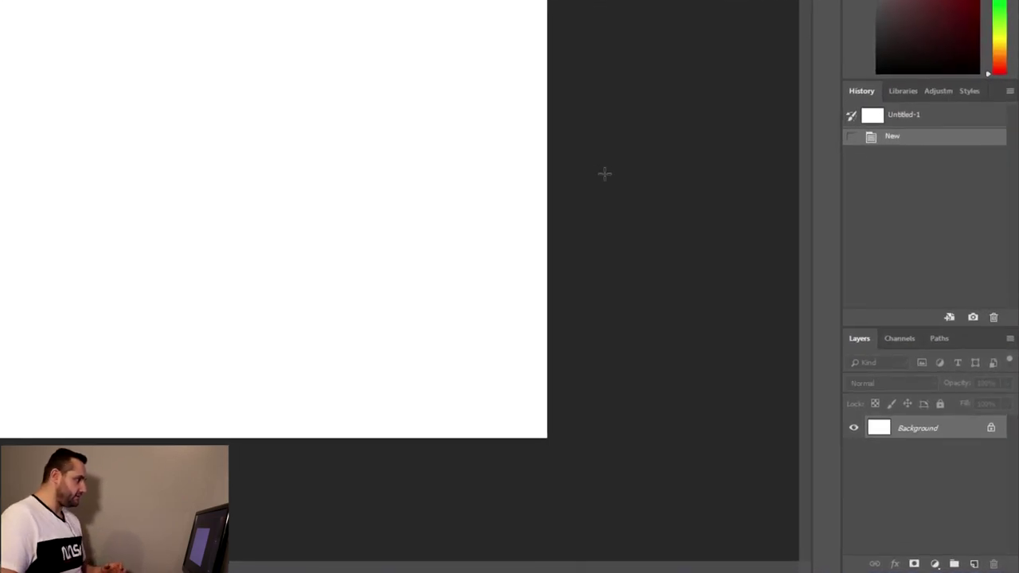
Step: Paste the Ha image into the new document's Red channel
left_click(931, 405)
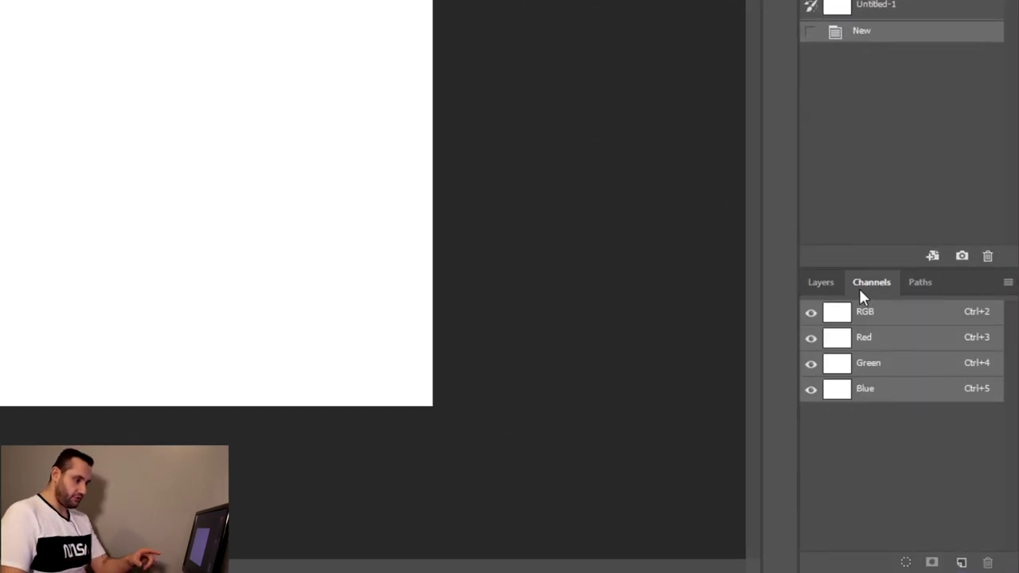
left_click(868, 338)
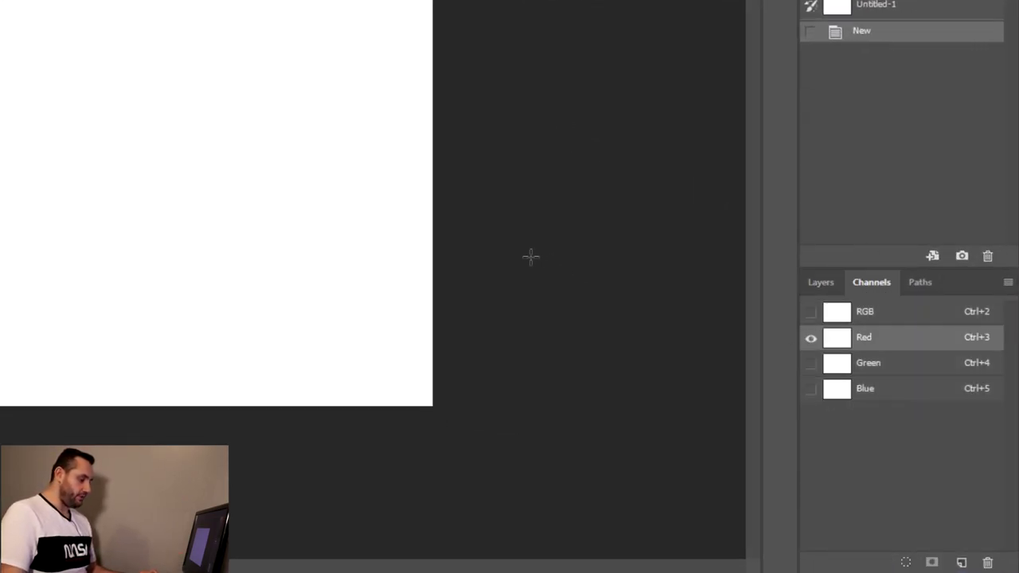
key("ctrl+v")
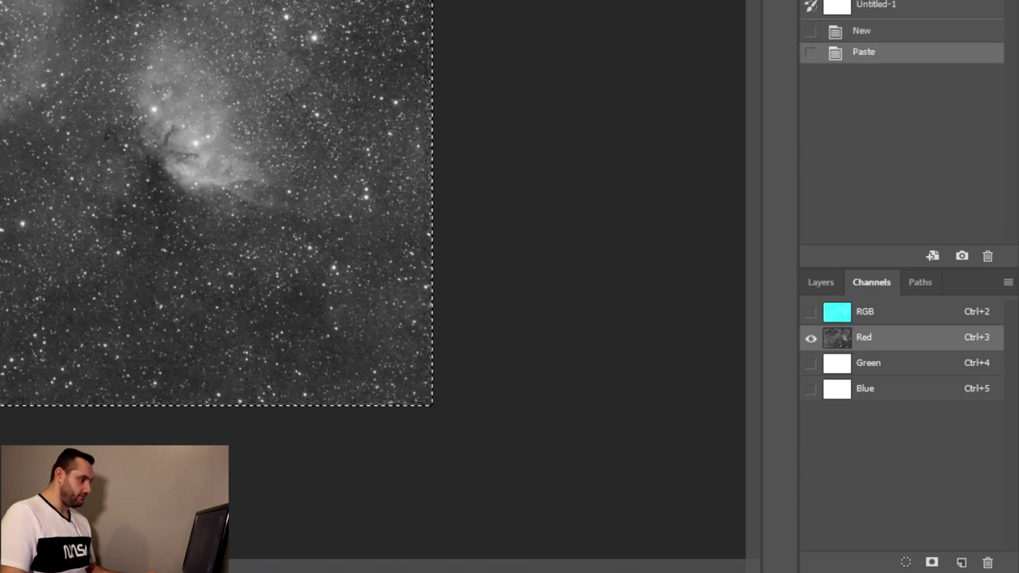
Step: Copy the OIII image into the Green and Blue channels, then view RGB and deselect
key("ctrl+Tab")
key("ctrl+a")
key("ctrl+c")
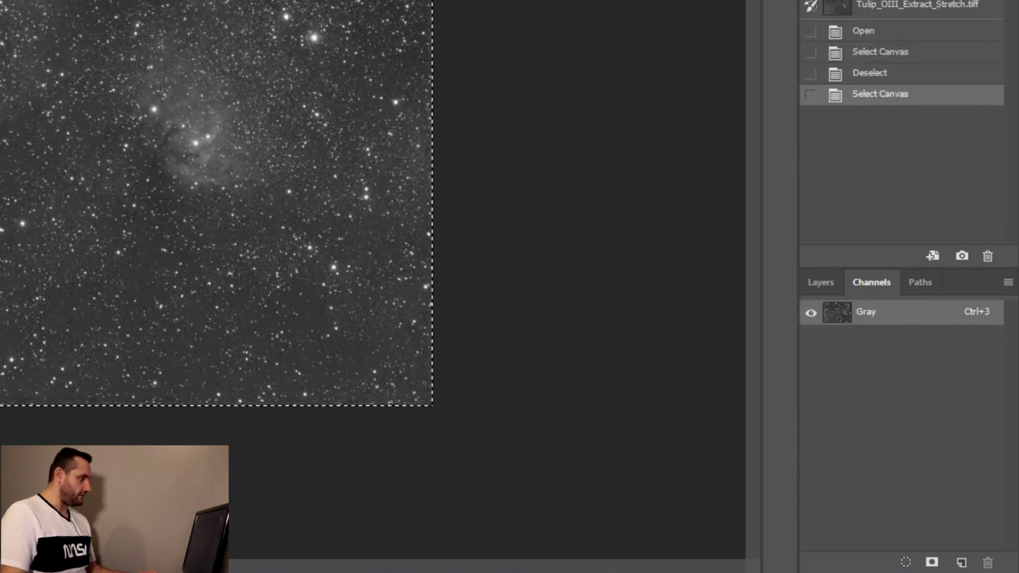
key("ctrl+Tab")
left_click(886, 368)
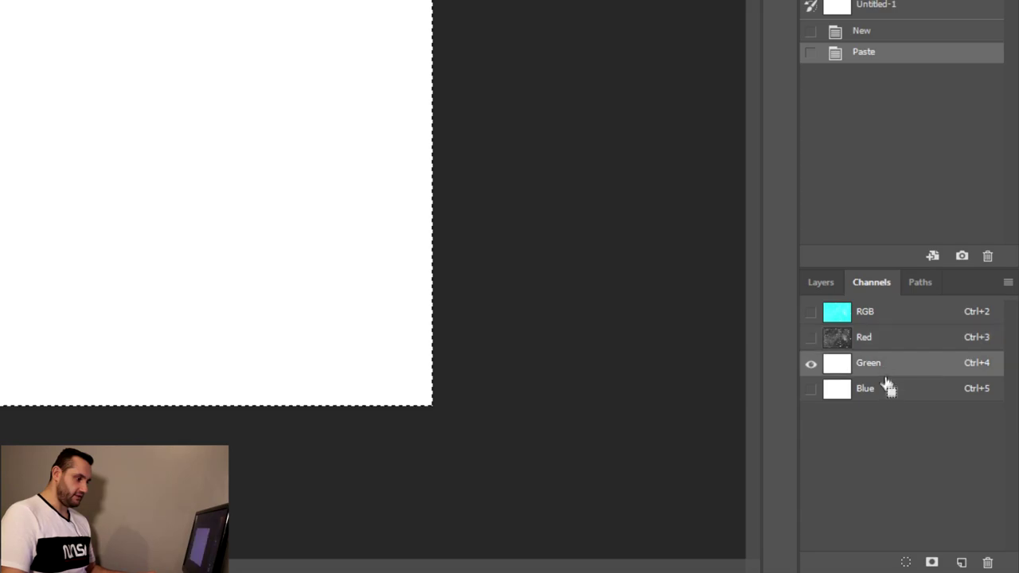
key("ctrl+v")
left_click(885, 391)
key("ctrl+v")
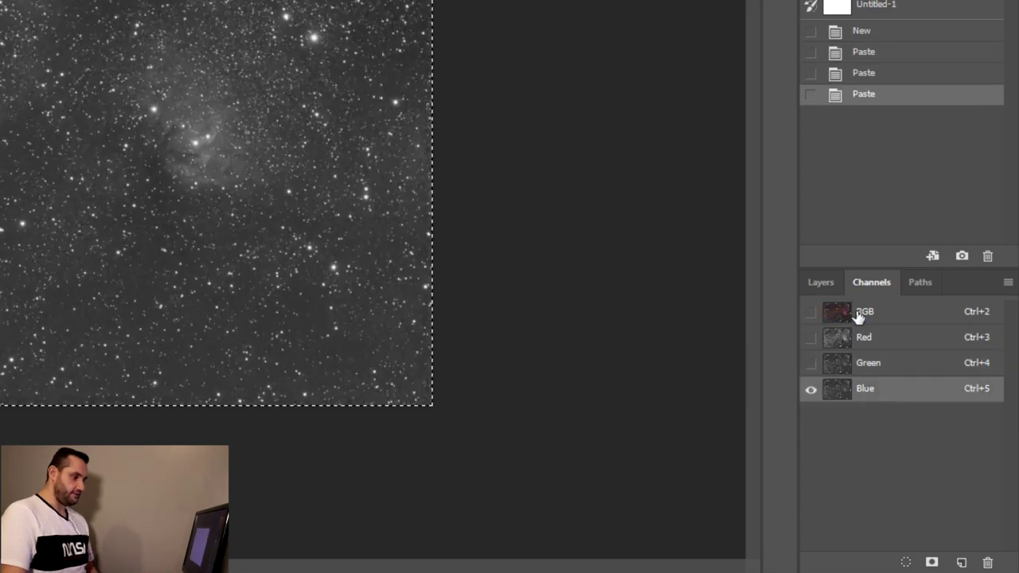
left_click(836, 312)
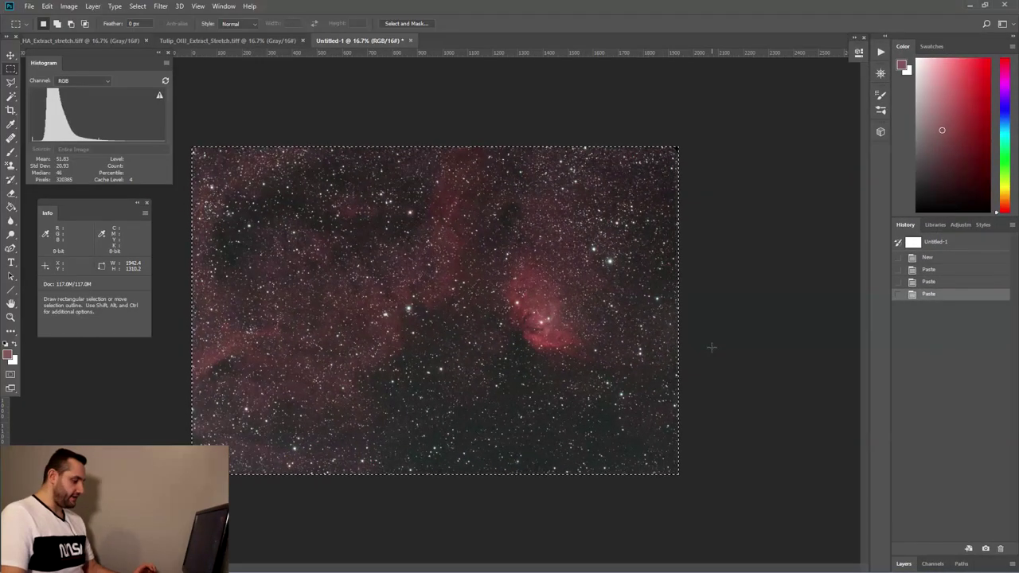
key("ctrl+d")
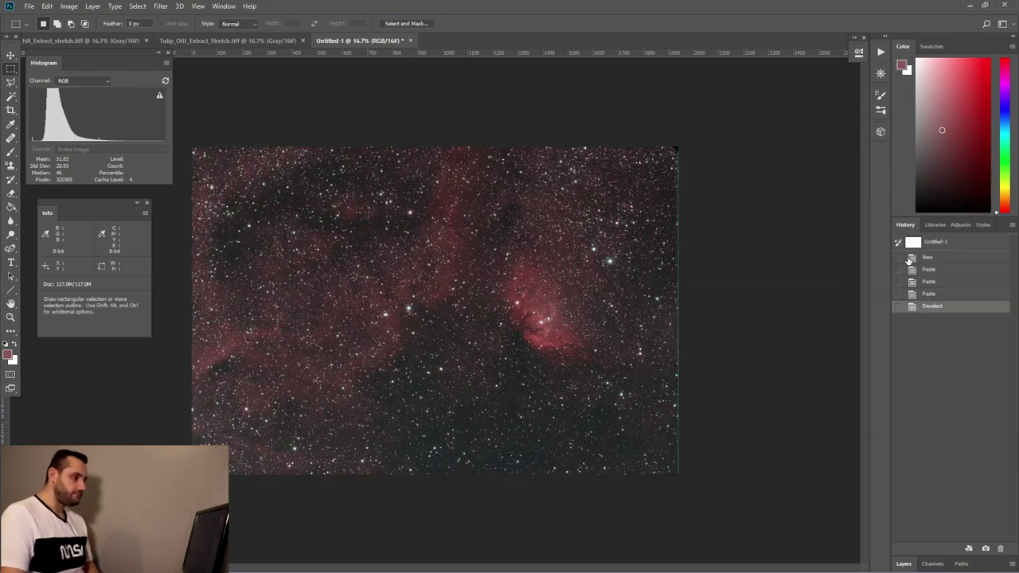
Step: Show the Layers panel and set the Histogram to display per-colour channels
left_click(904, 564)
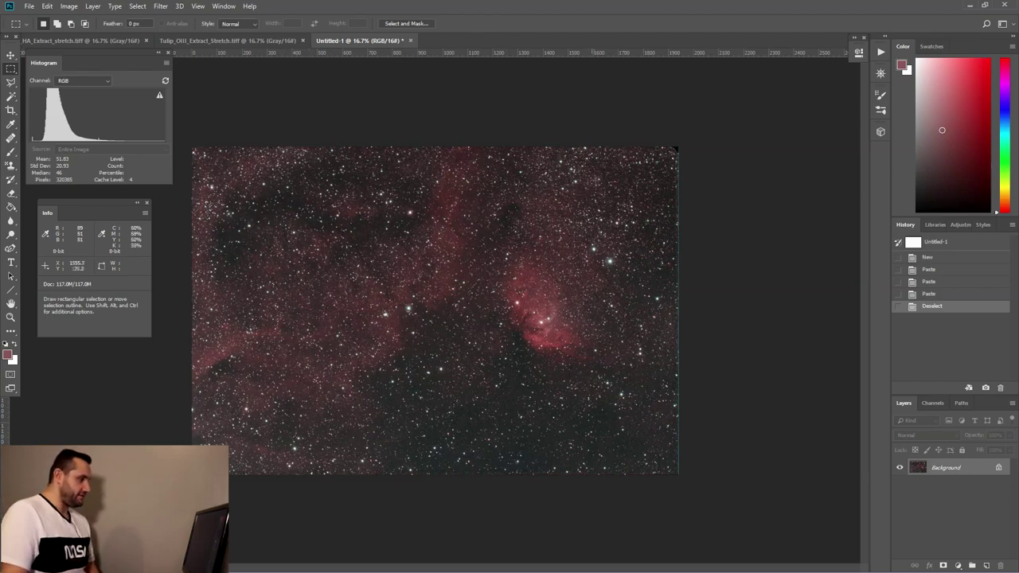
left_click(72, 80)
left_click(72, 131)
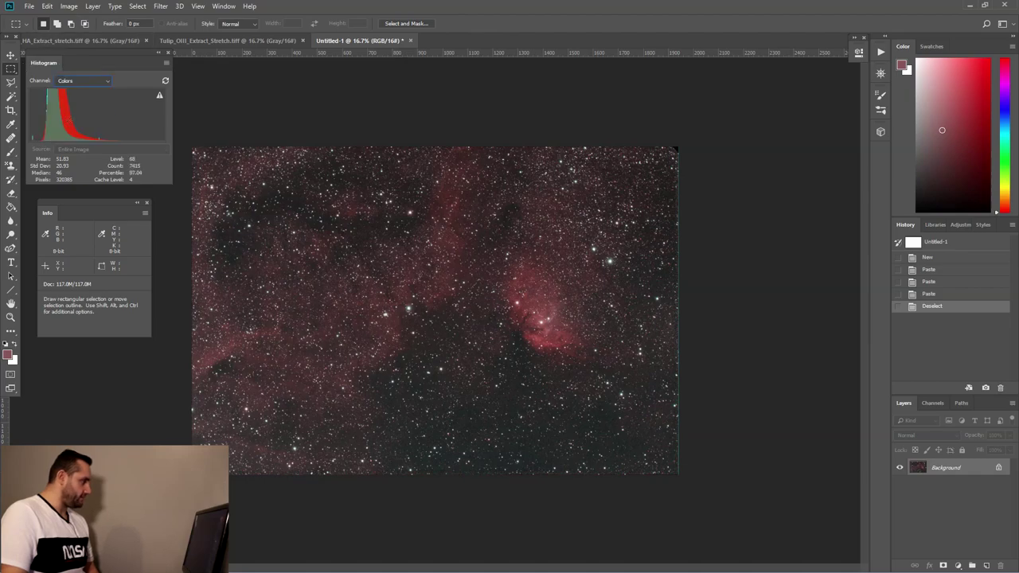
key("alt")
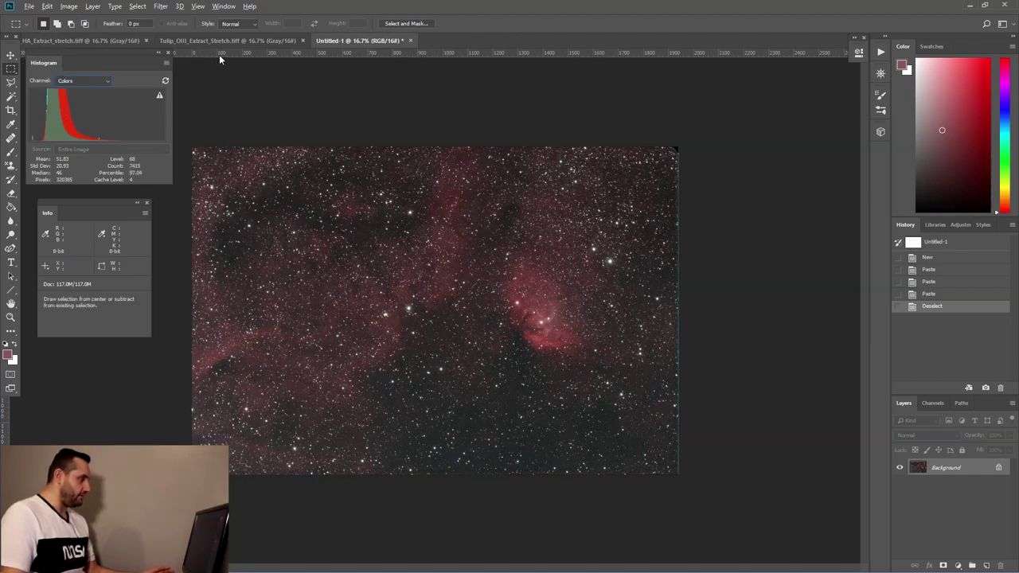
Step: Place vertical and horizontal guides just inside all four ragged image edges
left_click_drag(221, 58, 671, 99)
left_click_drag(542, 52, 200, 68)
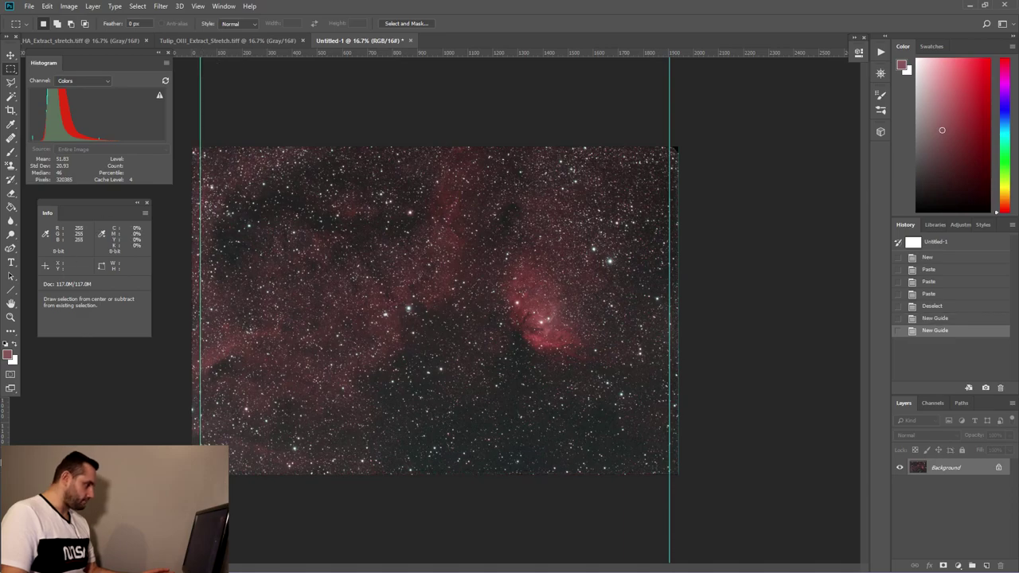
left_click_drag(195, 455, 195, 468)
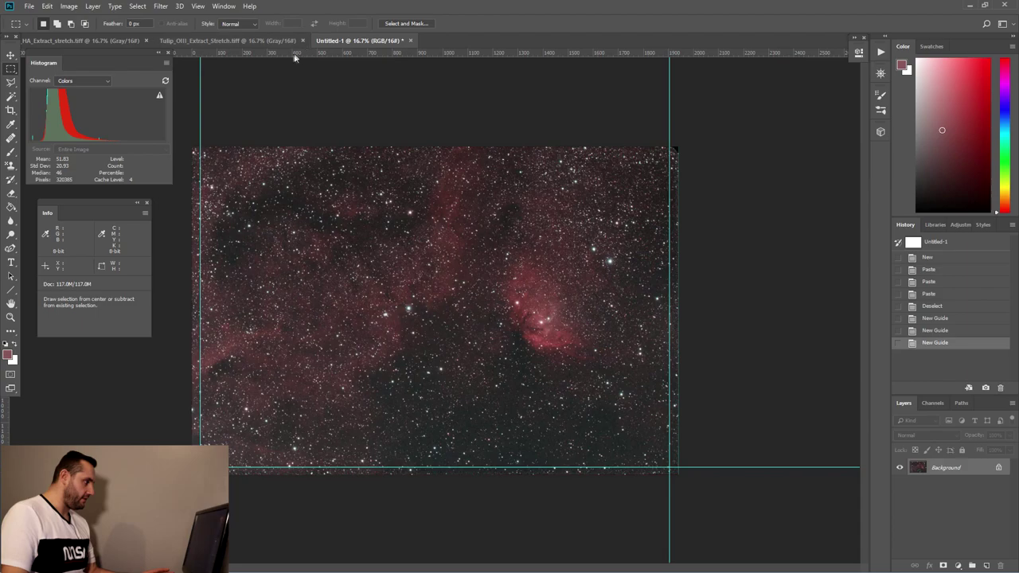
left_click_drag(296, 52, 317, 155)
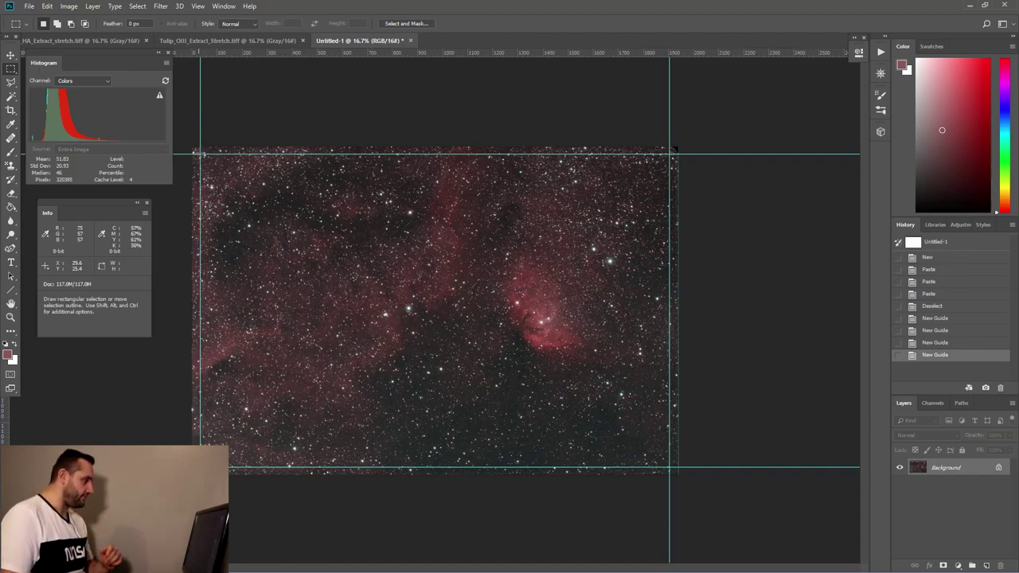
Step: Crop the image to the area inside the guides and duplicate the Background layer
left_click_drag(201, 154, 677, 470)
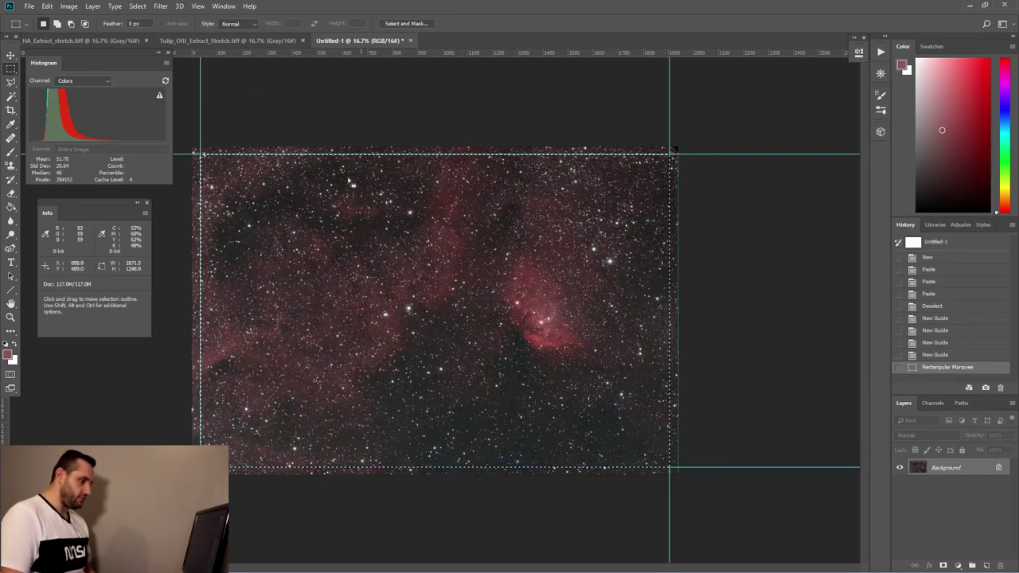
left_click(69, 6)
left_click(74, 116)
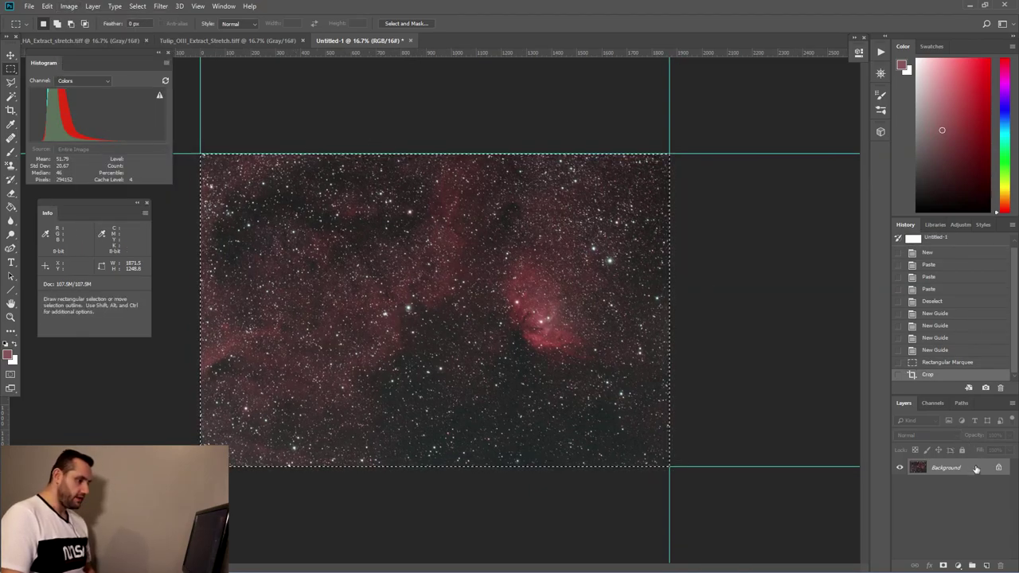
left_click_drag(923, 469, 987, 566)
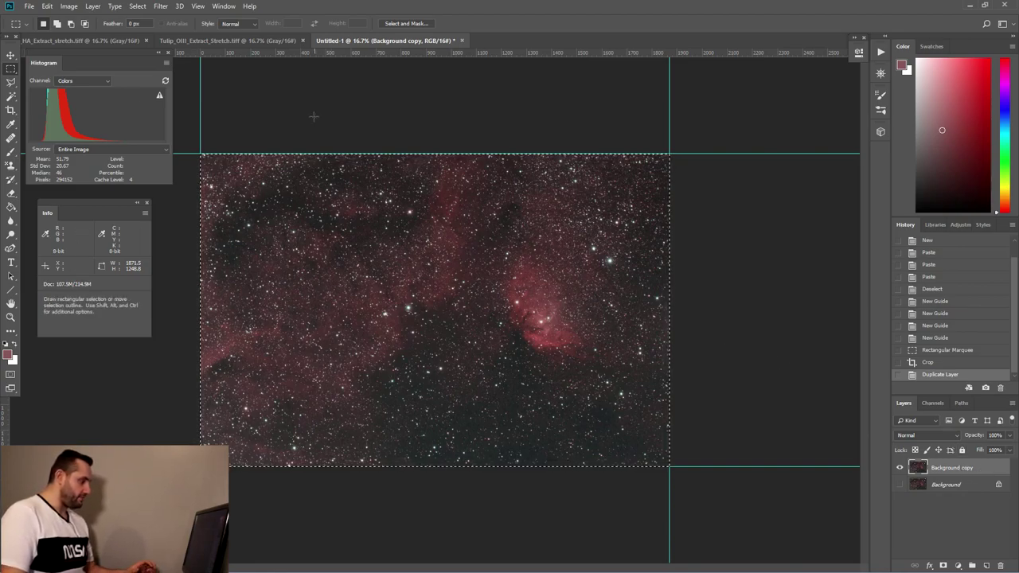
Step: Select the stars with Color Range on Highlights, Range 190 and Fuzziness 30
left_click(137, 6)
left_click(154, 109)
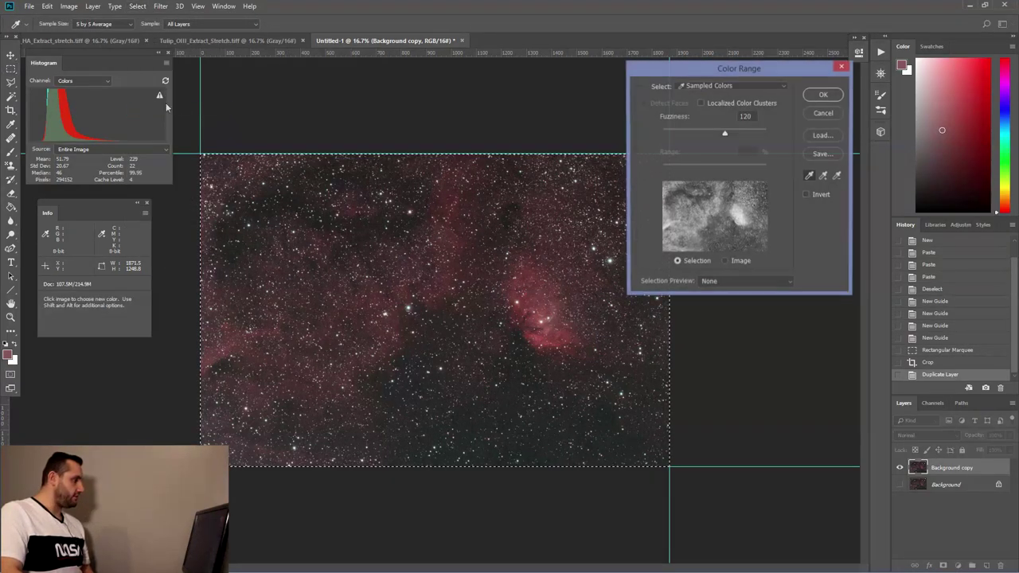
left_click(718, 85)
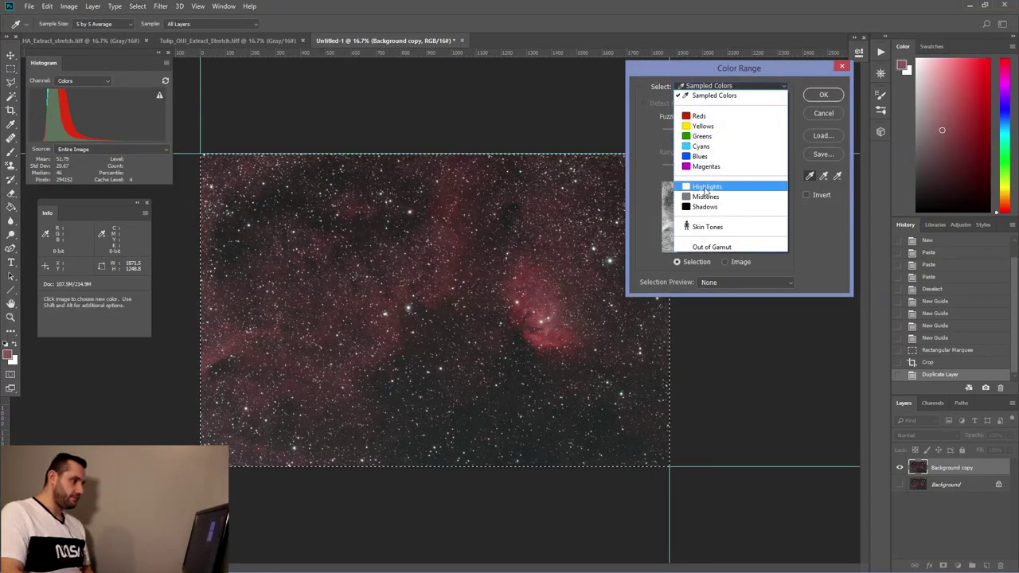
left_click(706, 186)
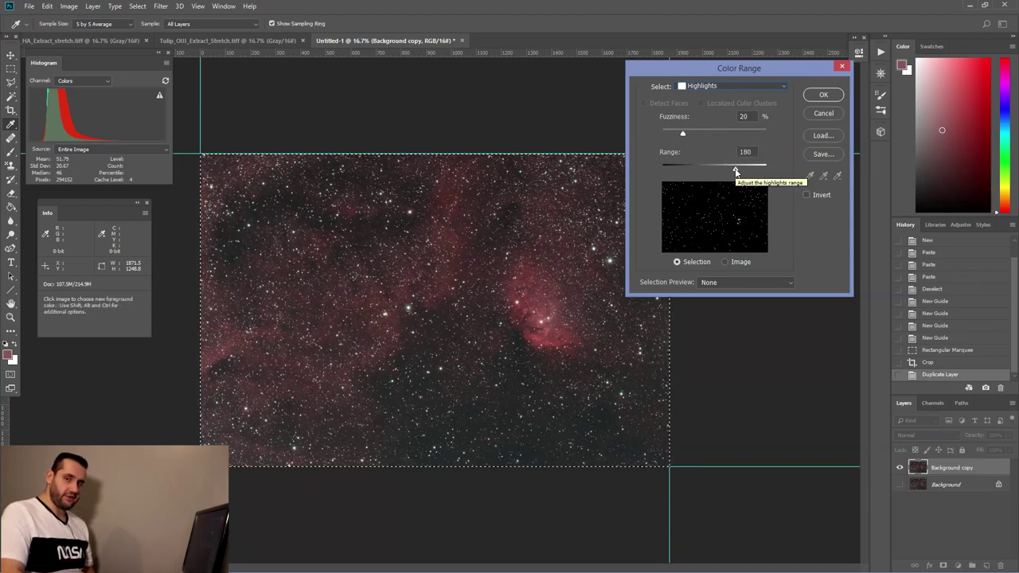
left_click_drag(737, 172, 739, 172)
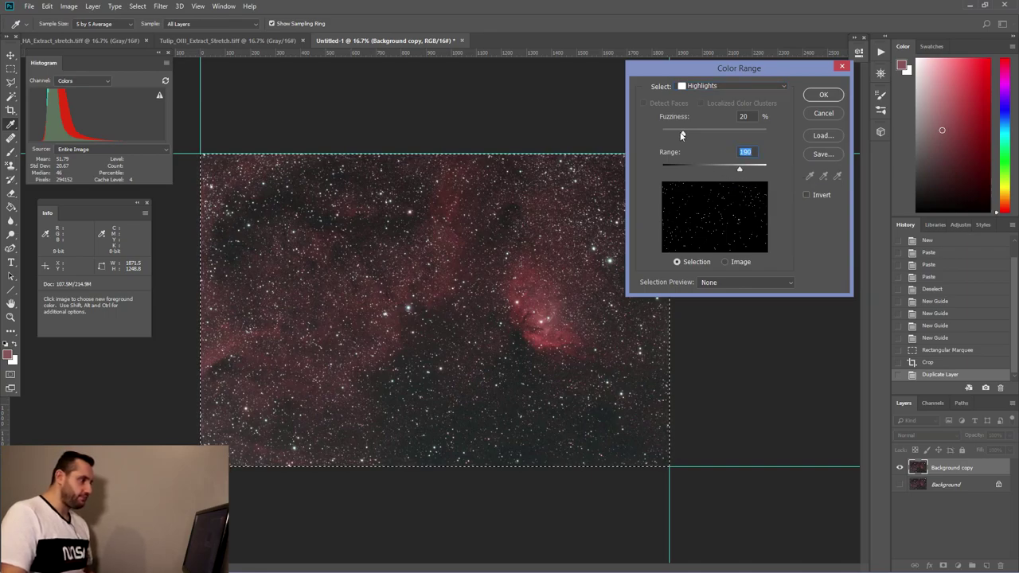
left_click_drag(682, 135, 693, 131)
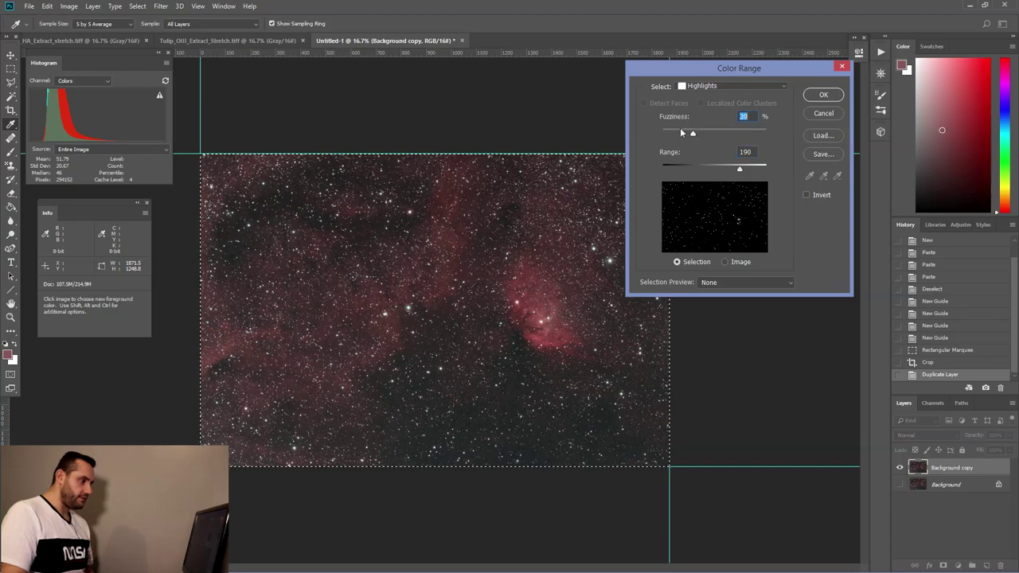
left_click(821, 95)
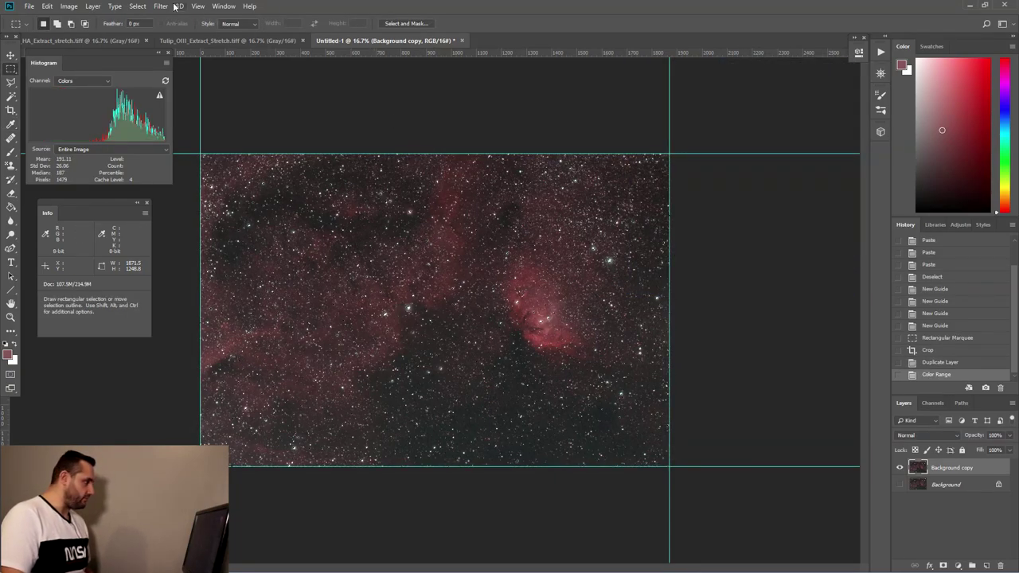
Step: Apply the Highlights Color Range selection a second time and paste the stars onto a new layer
left_click(142, 6)
left_click(163, 112)
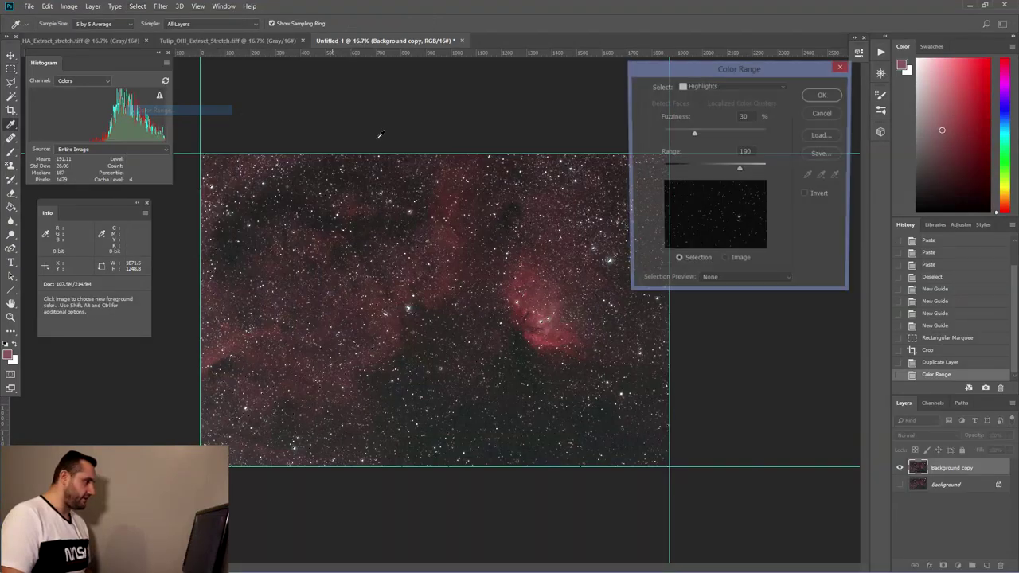
left_click(824, 95)
scroll(488, 192, "up", 5)
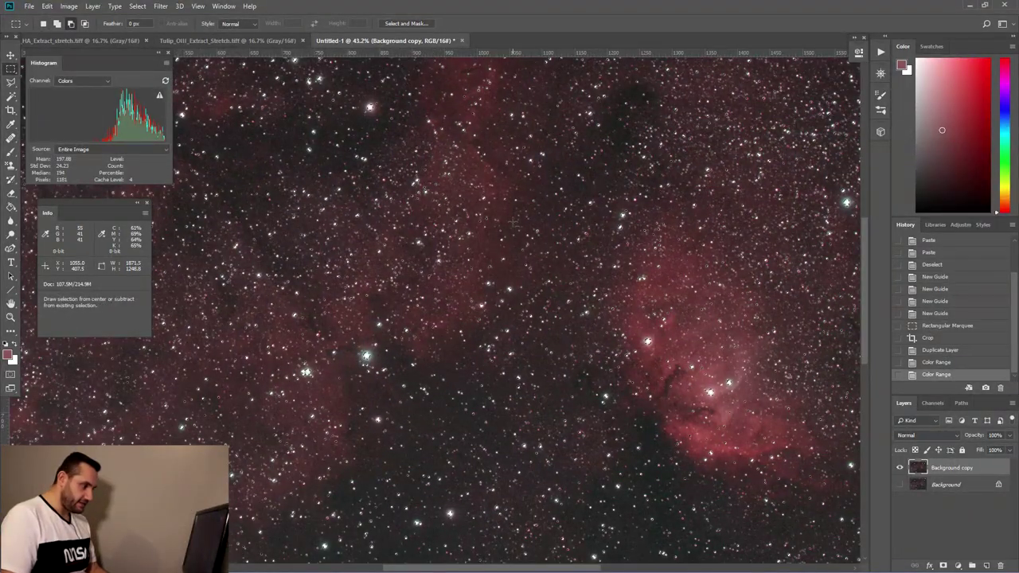
scroll(709, 385, "up", 3)
scroll(708, 385, "down", 5)
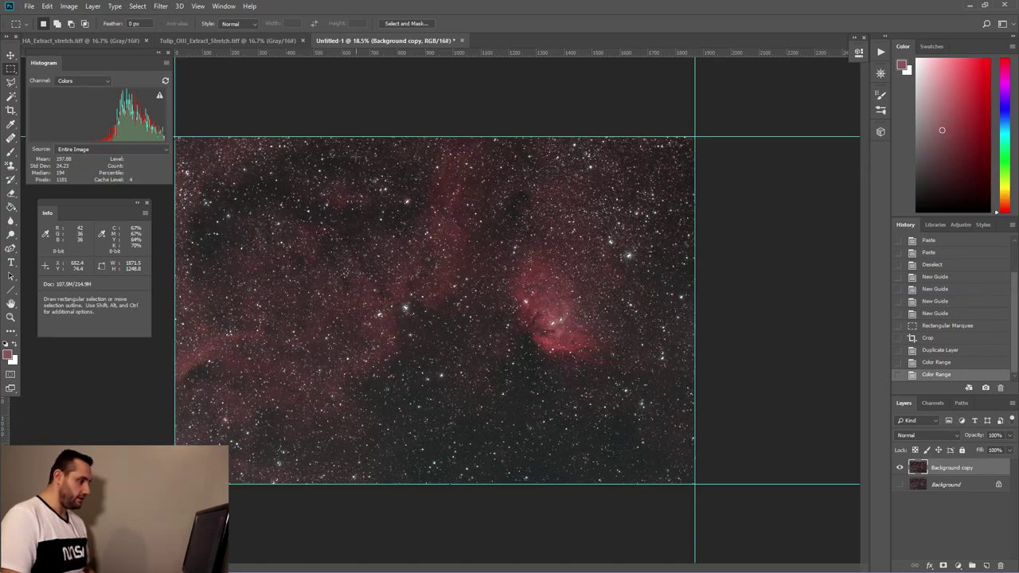
key("ctrl+v")
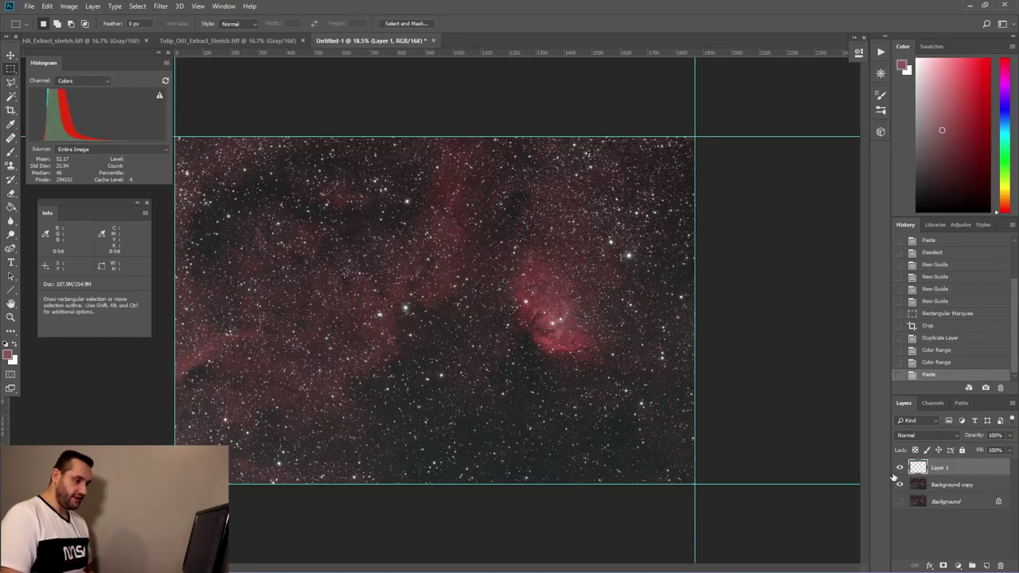
Step: Rename Layer 1 to 'Star Mask'
double_click(940, 467)
type("Star")
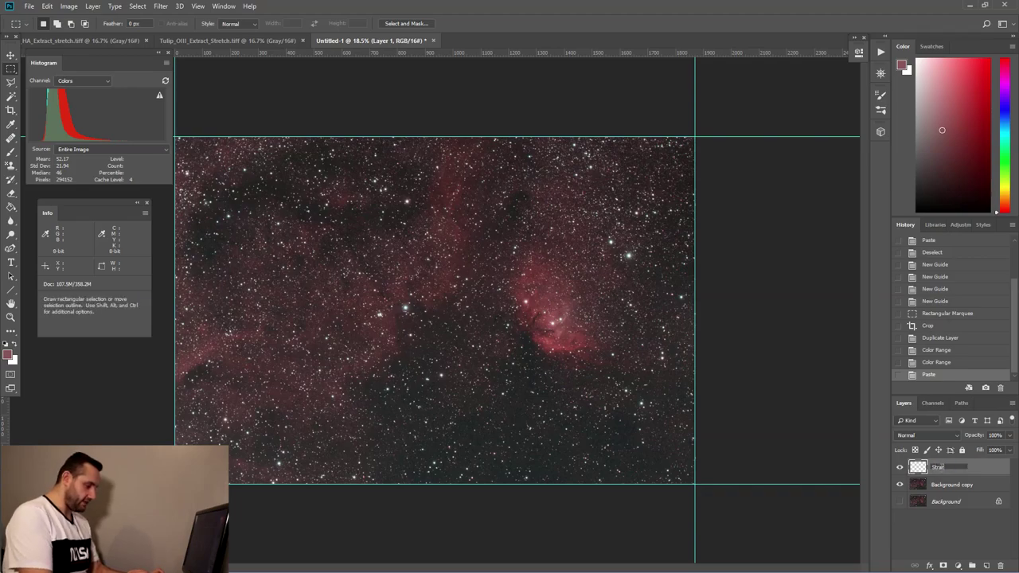
type(" Mask")
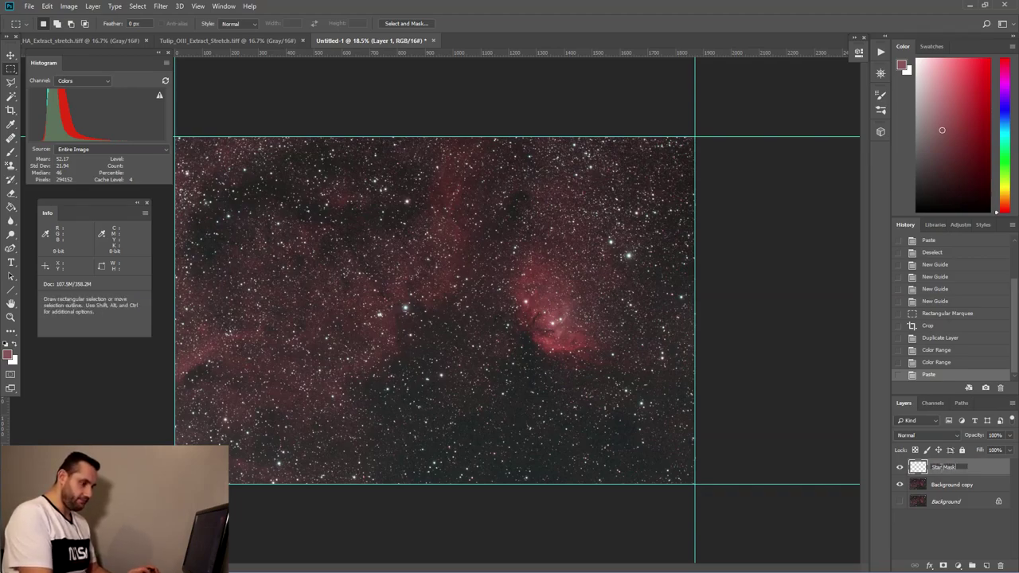
key("Return")
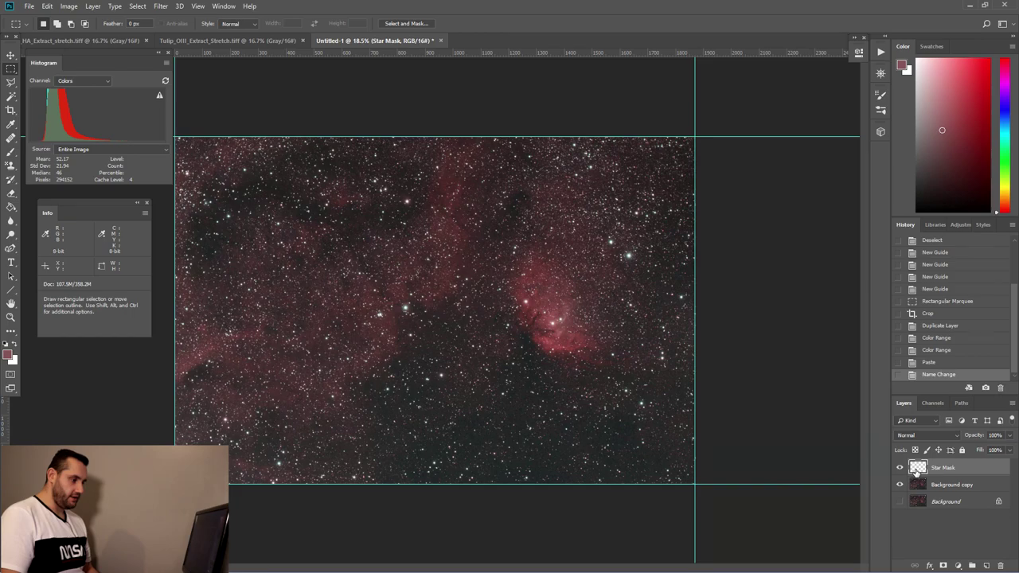
Step: Load the Star Mask selection and paint the stars black with a large 100% brush
left_click(917, 469, "ctrl")
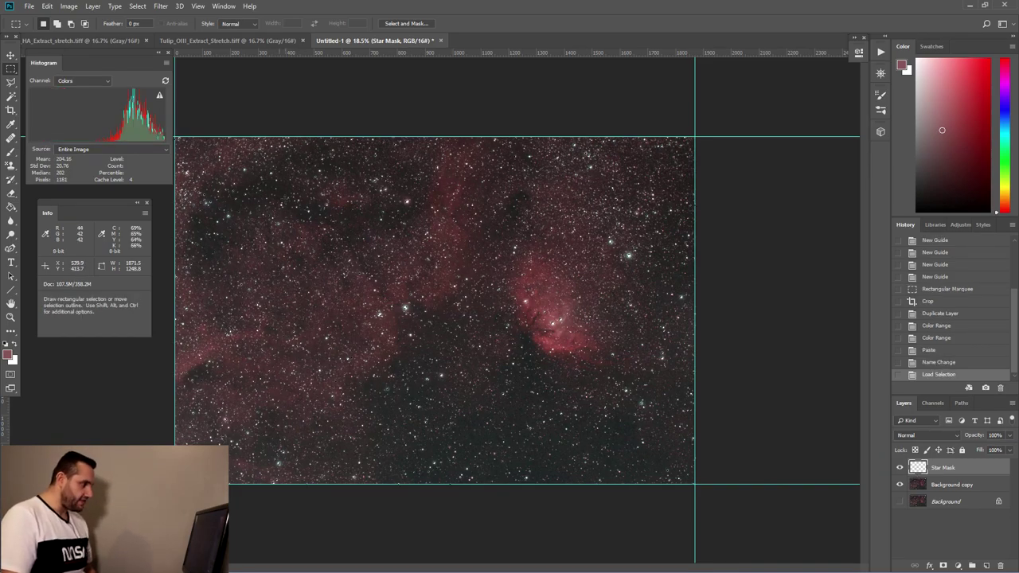
key("d")
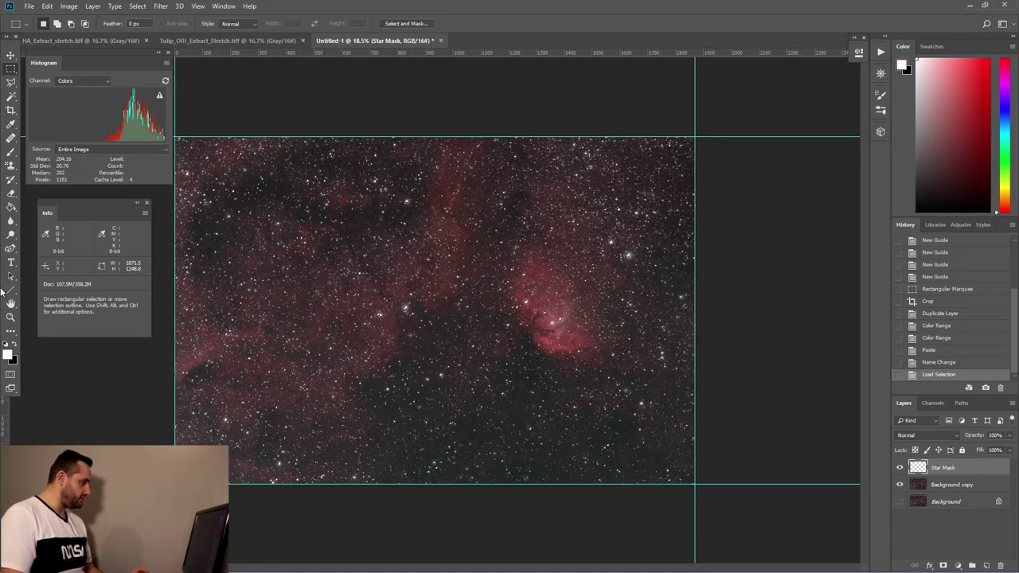
left_click(10, 152)
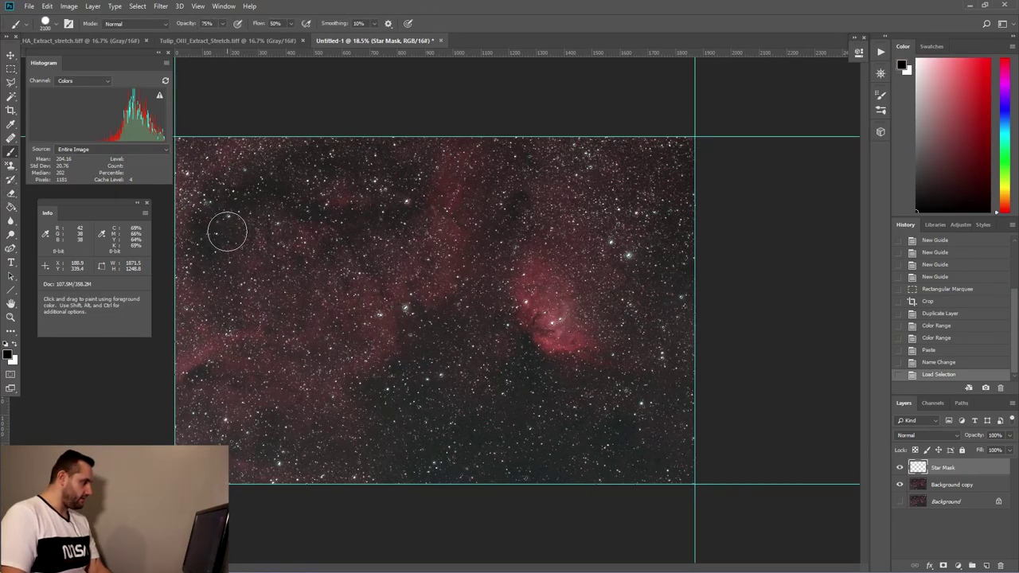
key("bracketright")
key("bracketright")
key("bracketright")
key("bracketright")
key("bracketright")
key("bracketright")
key("bracketright")
key("bracketright")
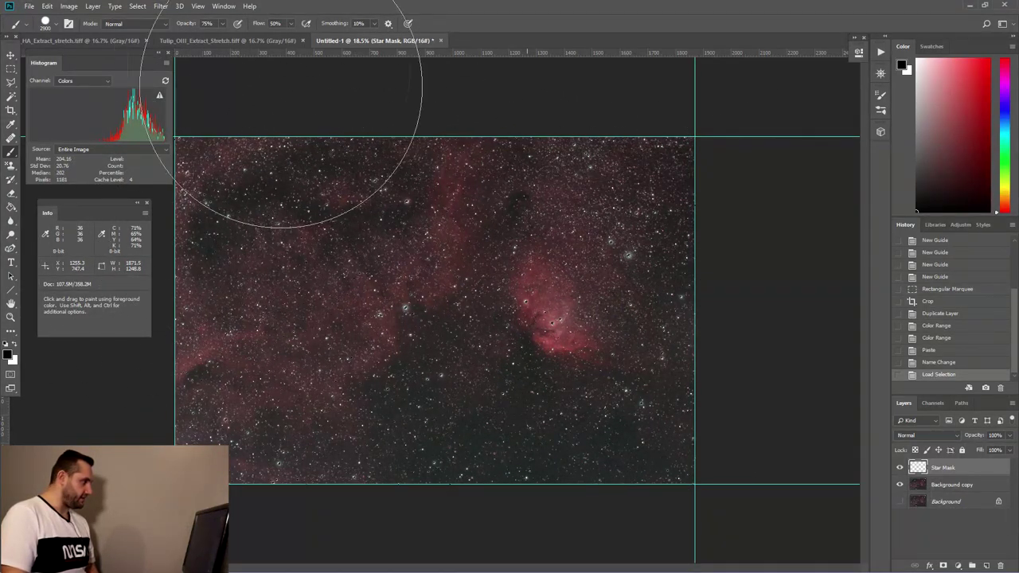
left_click(281, 88)
left_click_drag(184, 24, 316, 32)
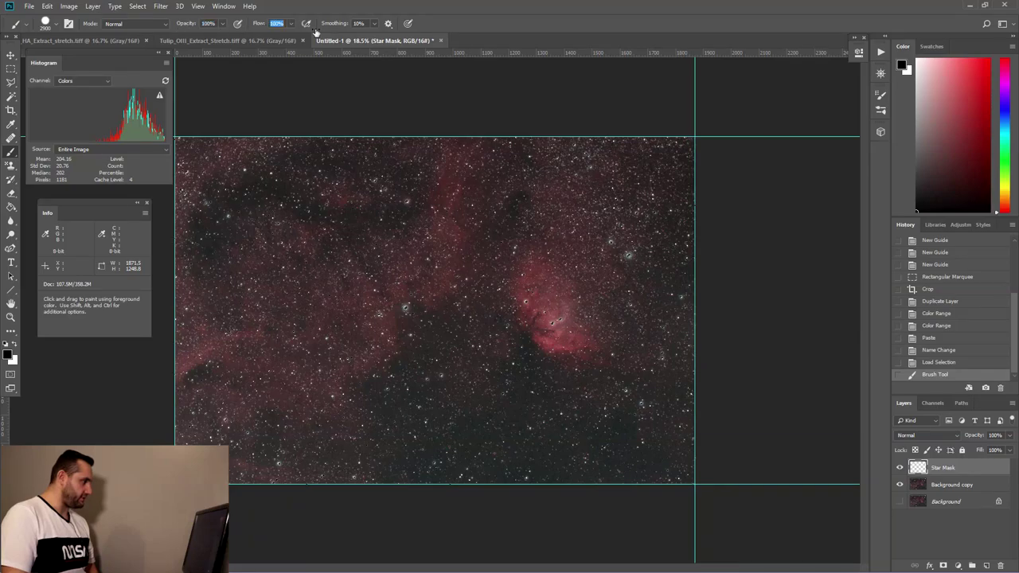
left_click(296, 171)
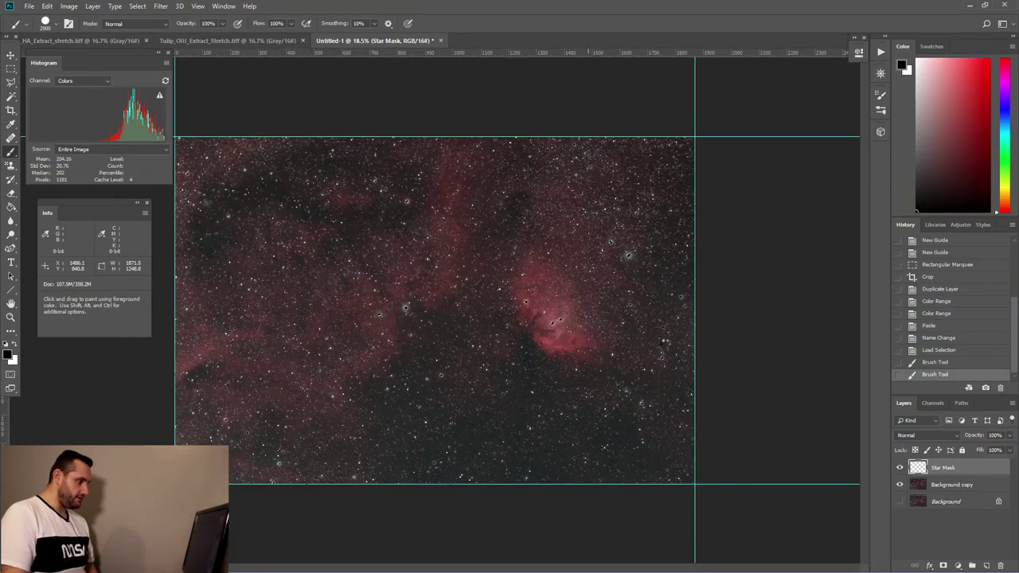
left_click(666, 344)
Step: Deselect, shrink the brush and return to the Rectangular Marquee tool
key("ctrl+d")
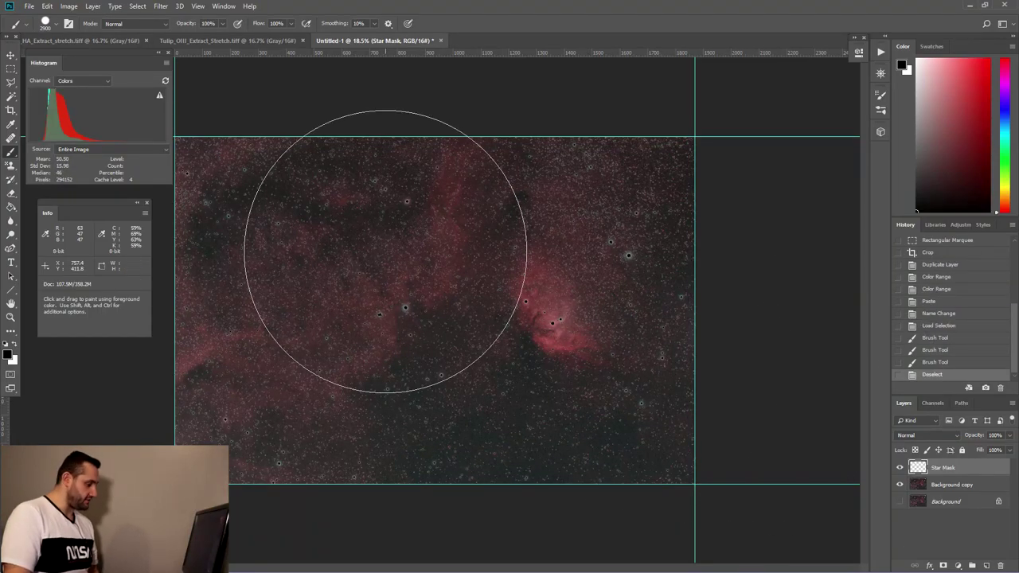
key("bracketleft")
key("bracketleft")
key("bracketleft")
key("bracketleft")
key("bracketleft")
key("bracketleft")
key("bracketleft")
key("bracketleft")
key("bracketleft")
key("bracketleft")
key("bracketleft")
key("bracketleft")
key("bracketleft")
key("bracketleft")
key("bracketleft")
key("bracketleft")
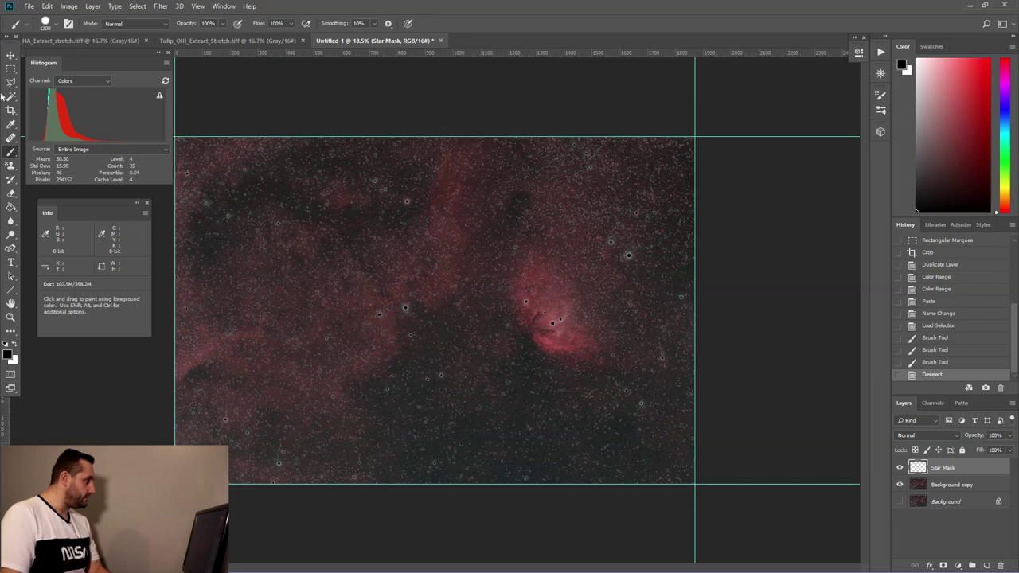
left_click(10, 69)
Step: Hide Star Mask, target Background copy and load the star selection from Star Mask
left_click(901, 468)
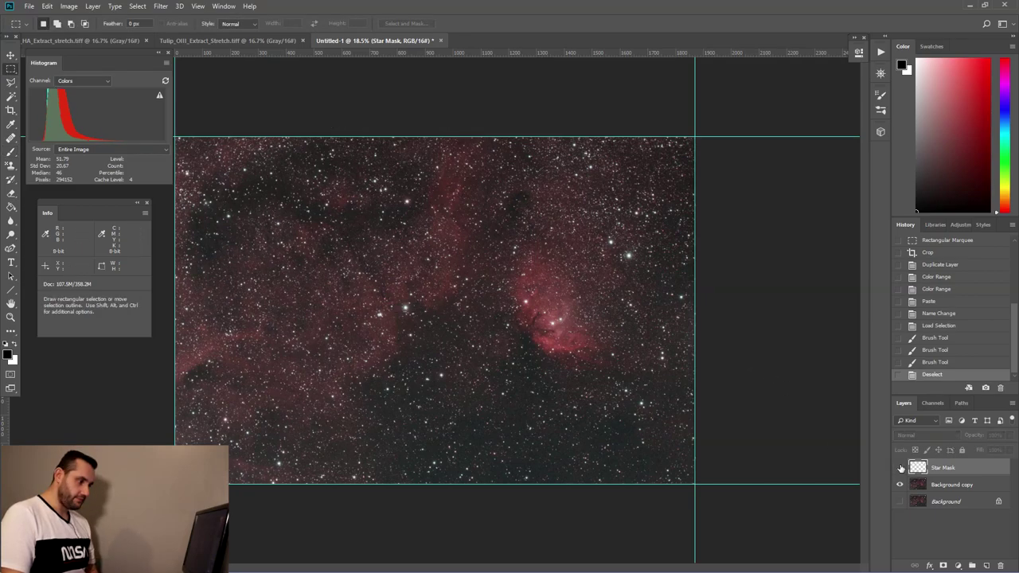
left_click(978, 489)
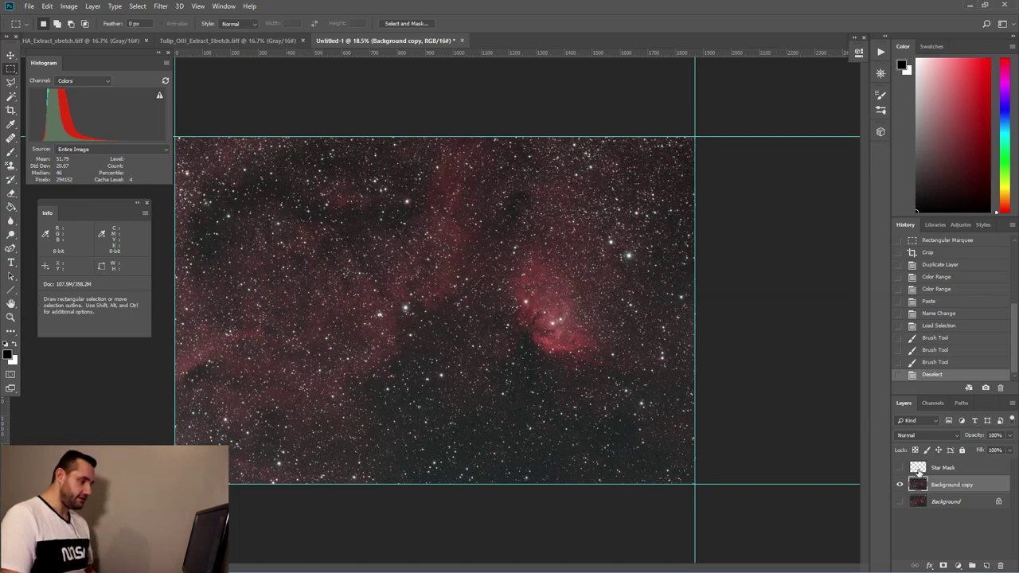
left_click(918, 470, "ctrl")
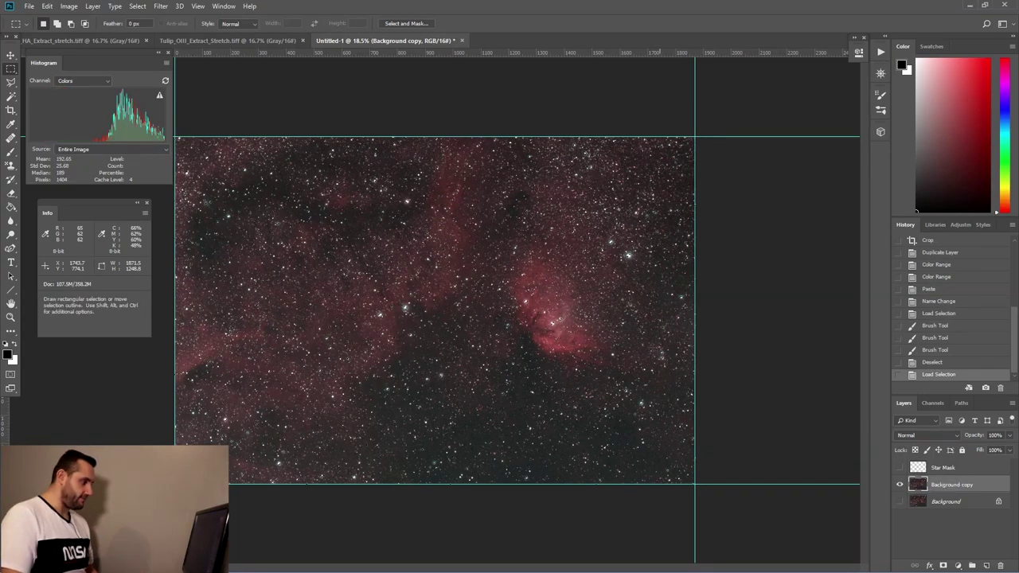
Step: Rename Background copy to 'First Adjustments'
double_click(954, 485)
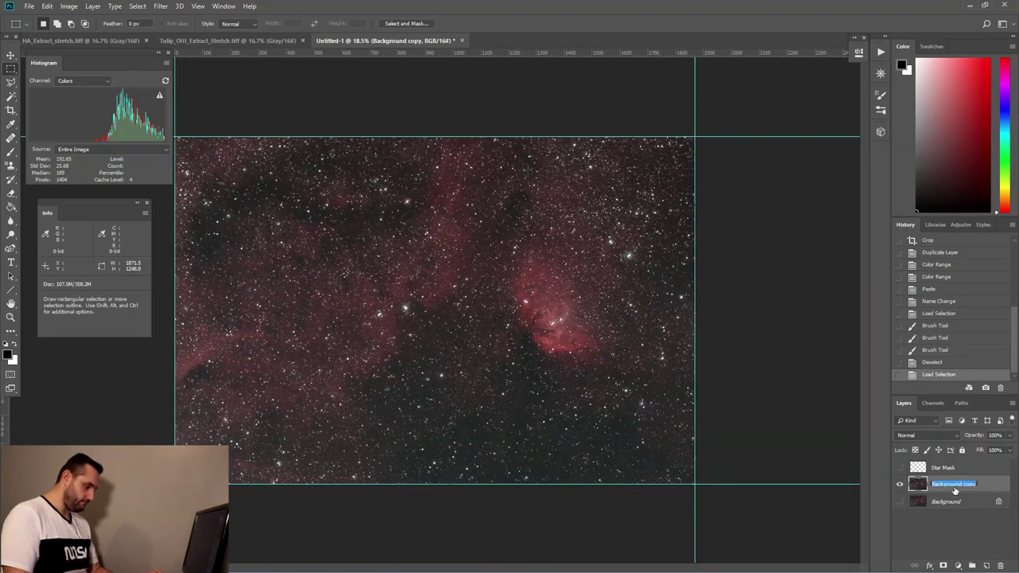
type("First Adjustments")
key("Return")
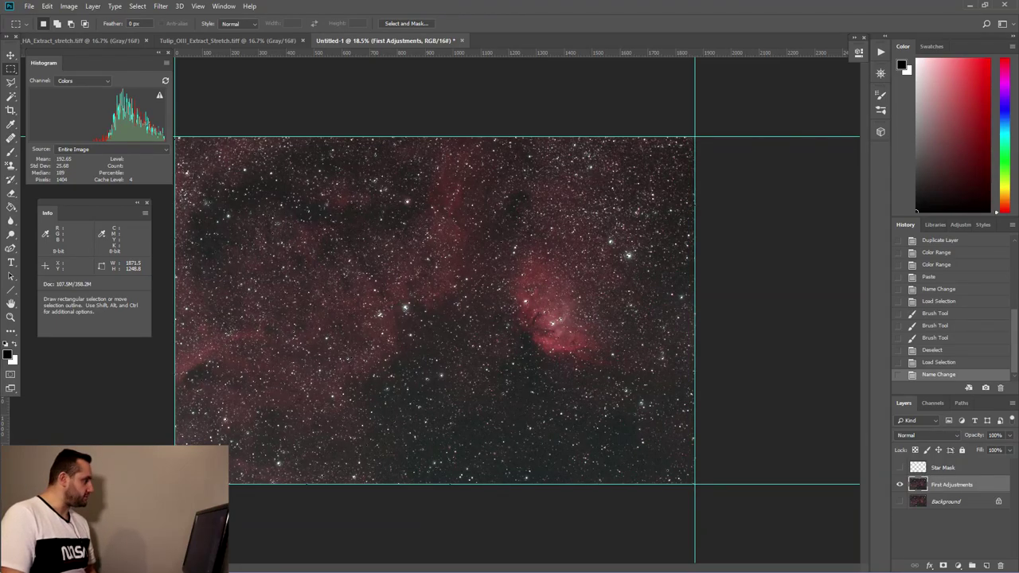
Step: Add a layer mask to First Adjustments that hides the selected stars
left_click(92, 7)
mouse_move(111, 172)
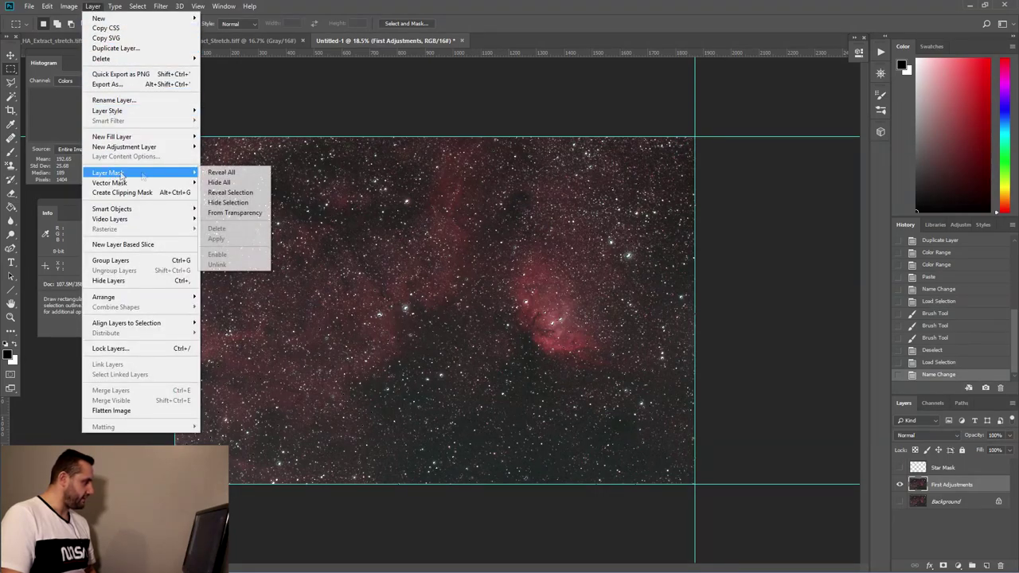
left_click(239, 203)
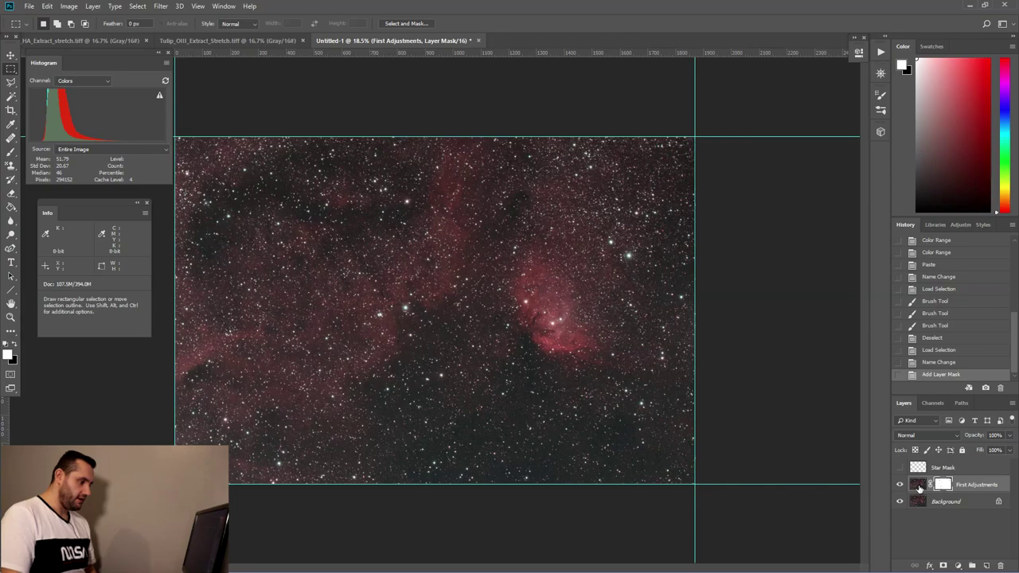
Step: Add a Levels layer with white point 180 clipped to First Adjustments, plus an empty group
left_click(918, 485)
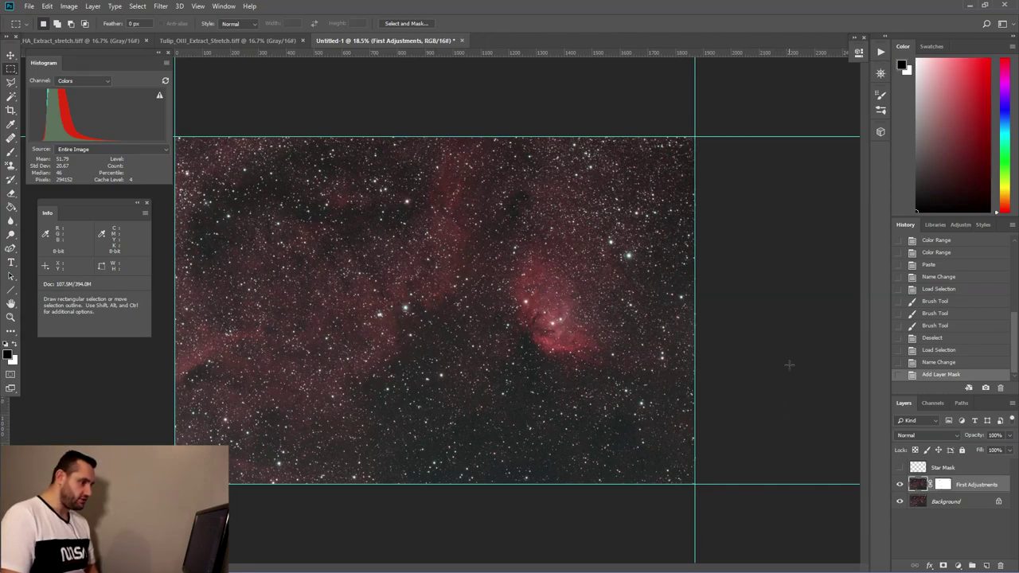
left_click(958, 566)
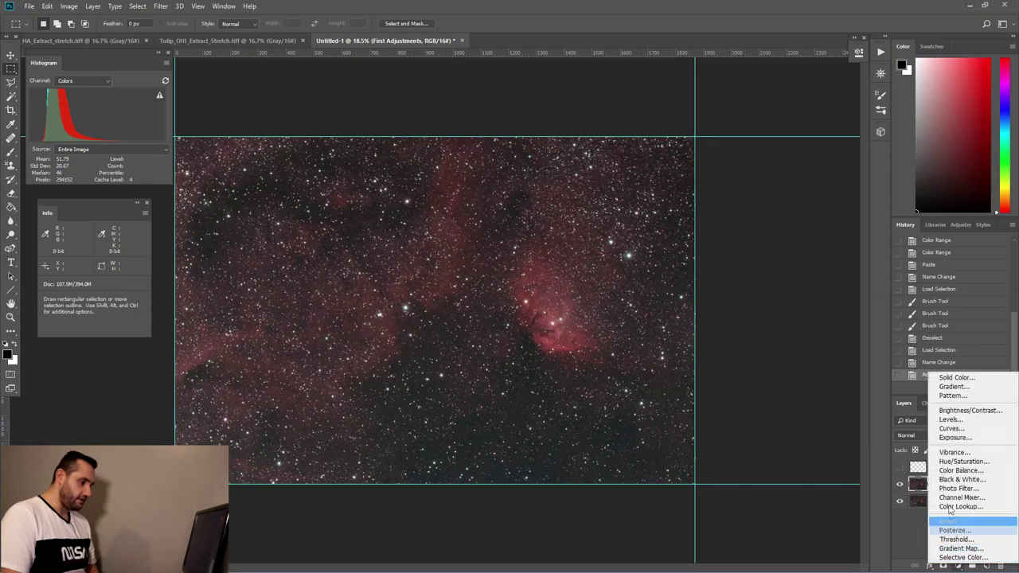
left_click(946, 420)
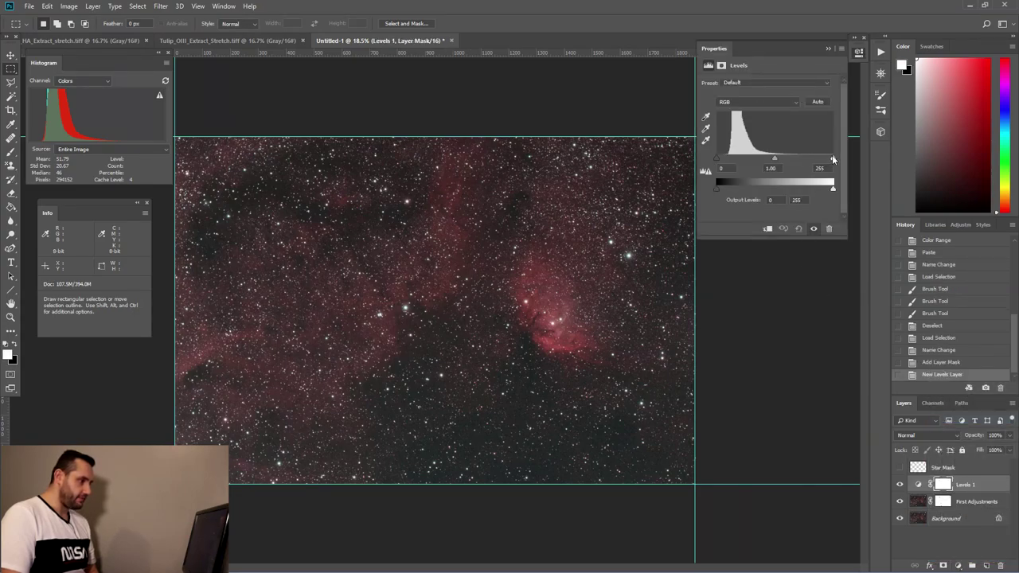
left_click_drag(833, 160, 799, 161)
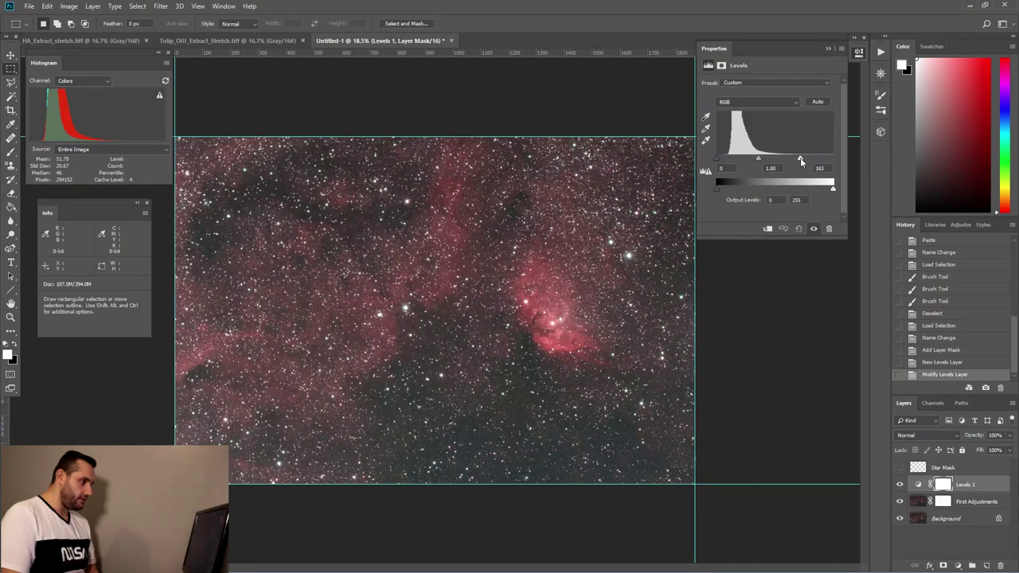
left_click_drag(800, 160, 800, 161)
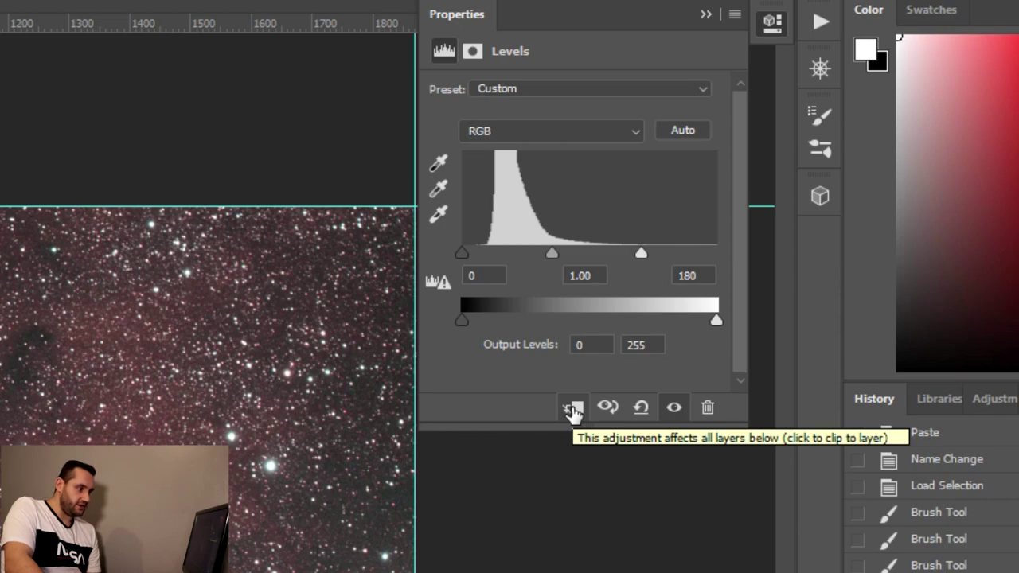
left_click(574, 410)
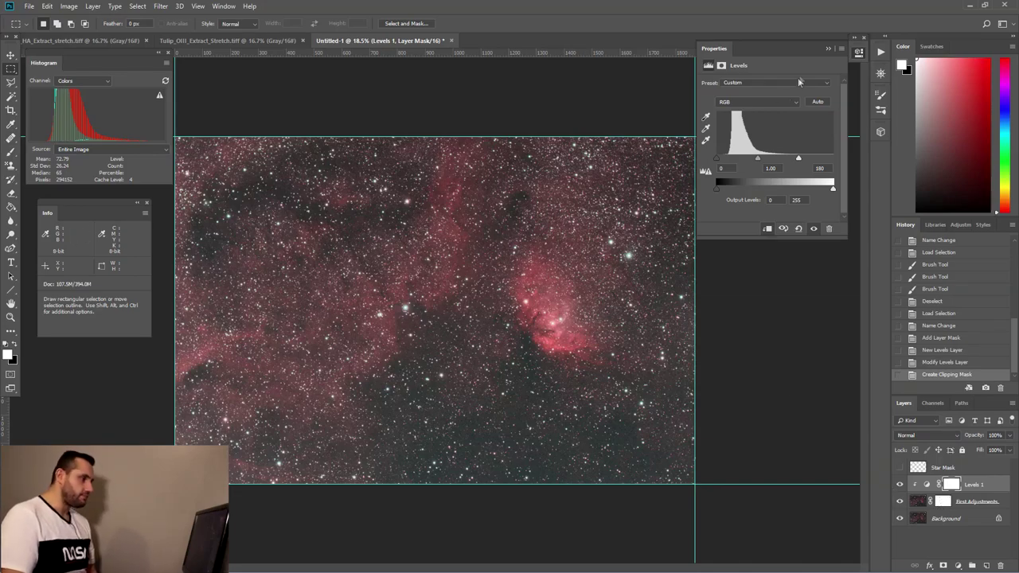
left_click(828, 49)
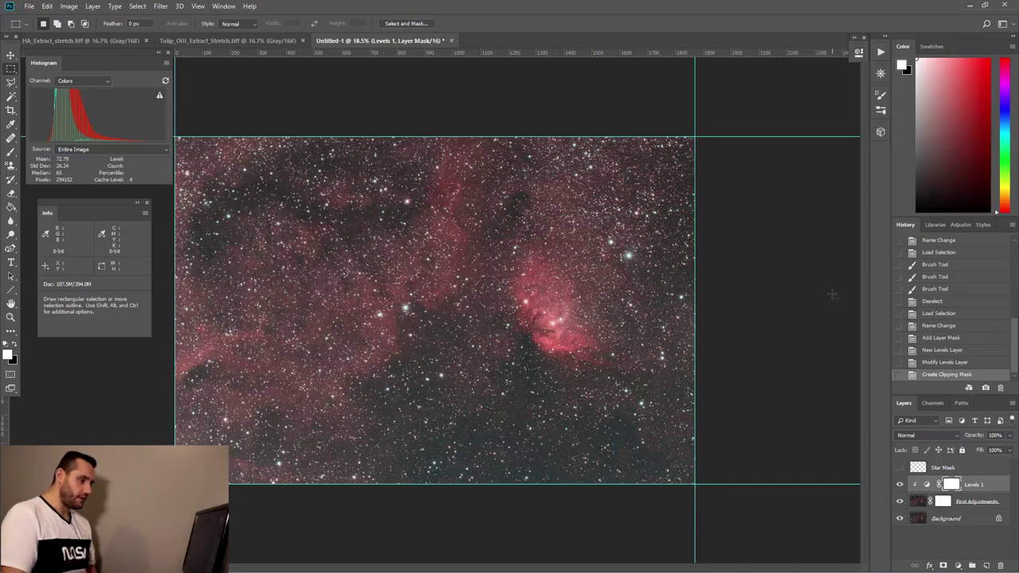
left_click(972, 565)
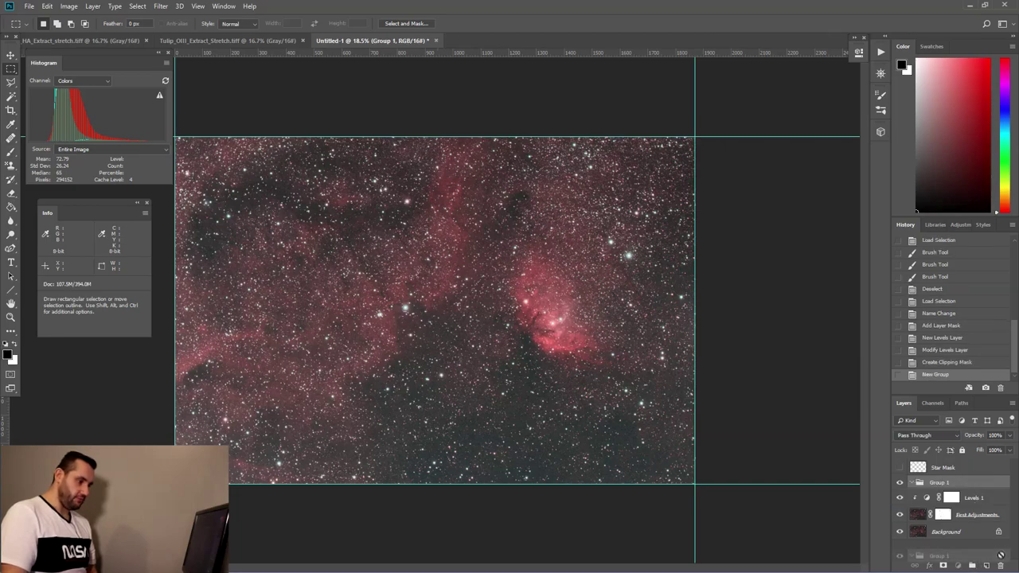
Step: Delete the empty group and add a Curves layer lifting the curve to brighten the nebula
key("Delete")
left_click(973, 502)
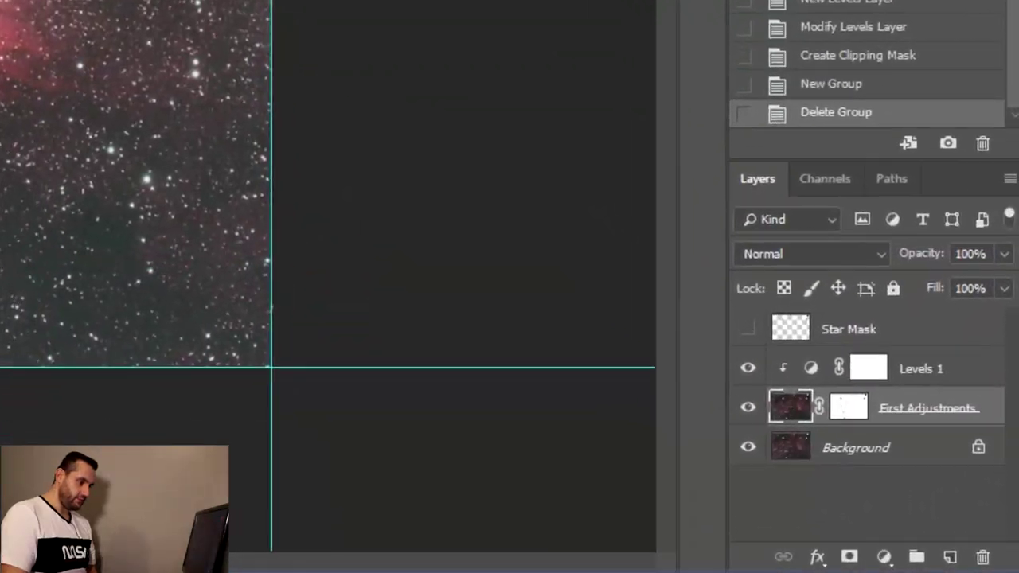
left_click(881, 556)
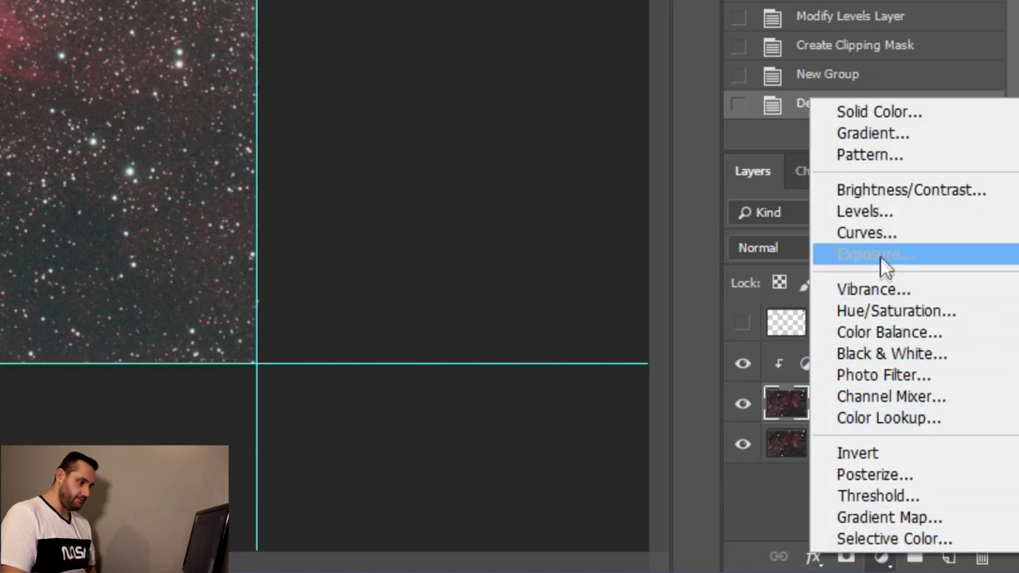
left_click(878, 232)
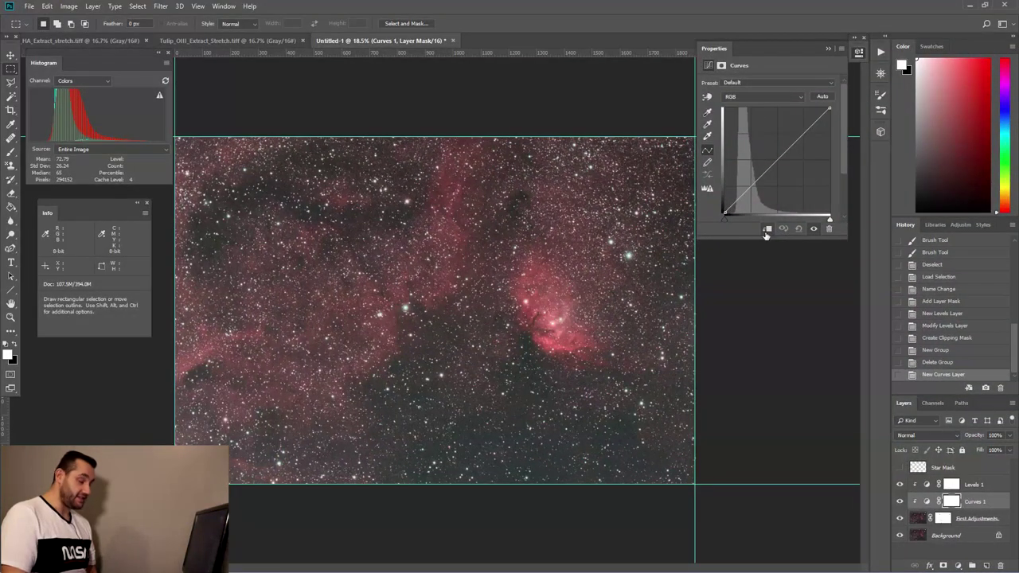
left_click_drag(752, 186, 748, 185)
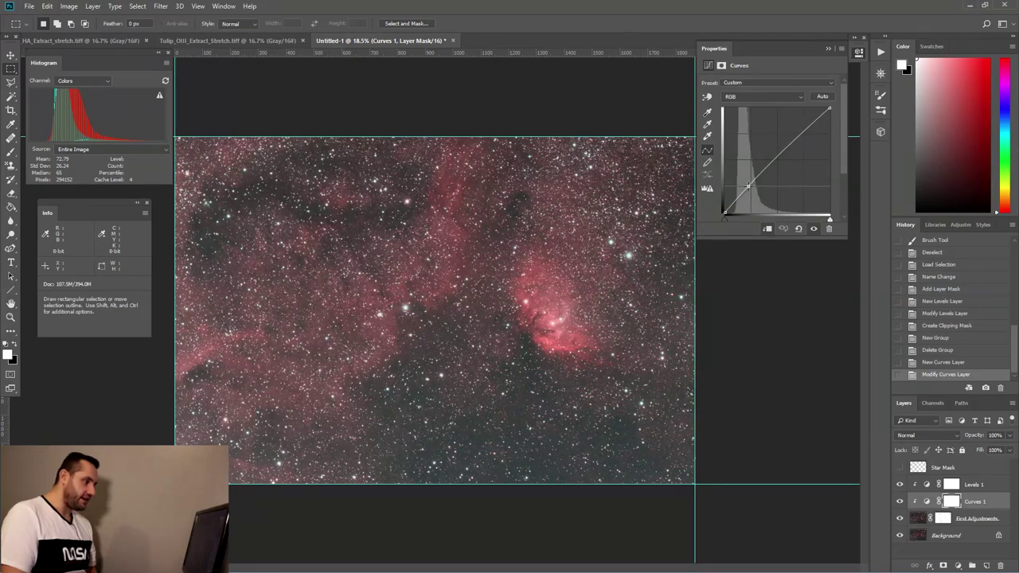
left_click_drag(748, 186, 747, 187)
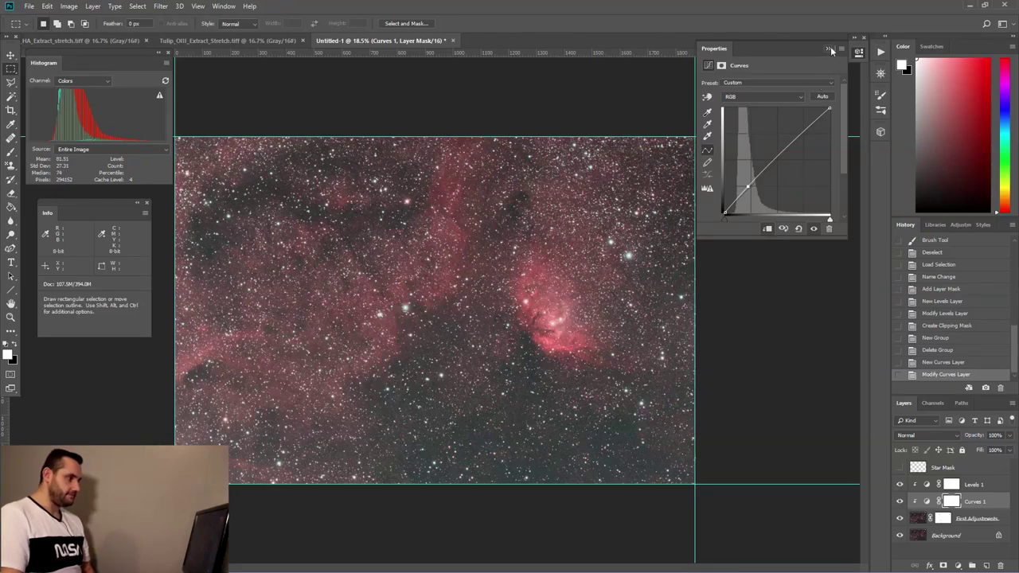
left_click(829, 48)
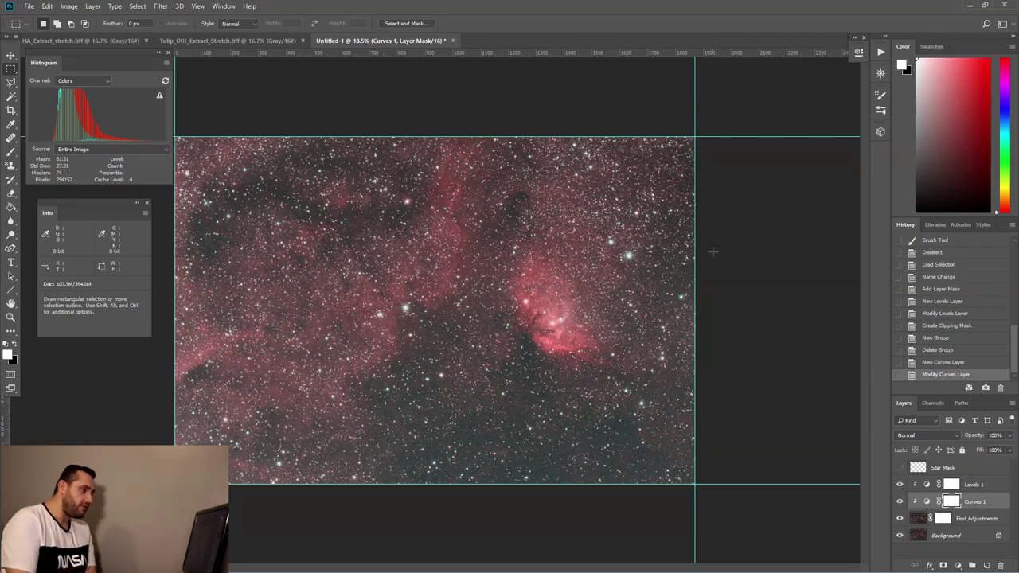
Step: Raise the Levels 1 black point to 12 and add a new empty layer above
left_click(69, 6)
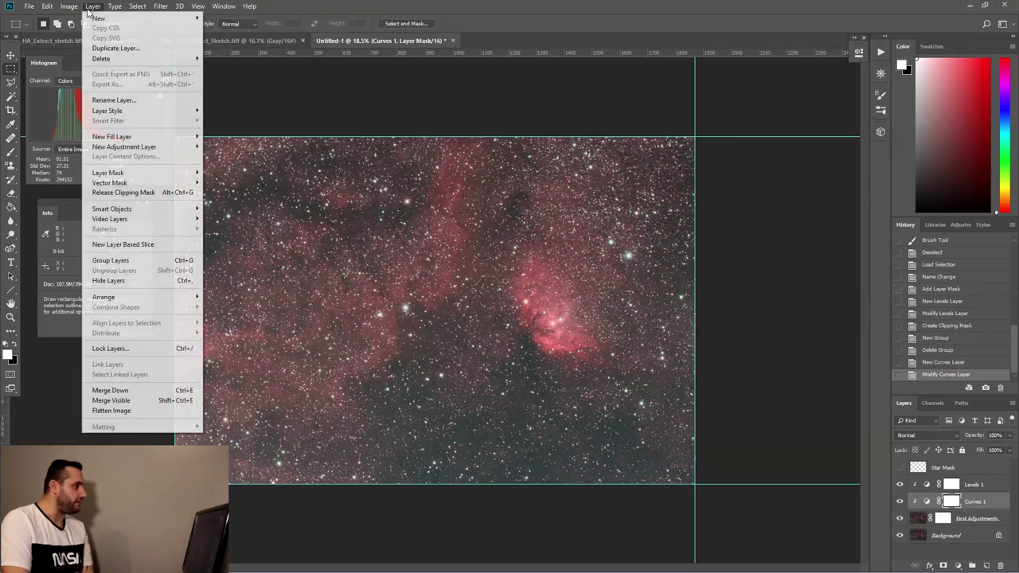
left_click(367, 6)
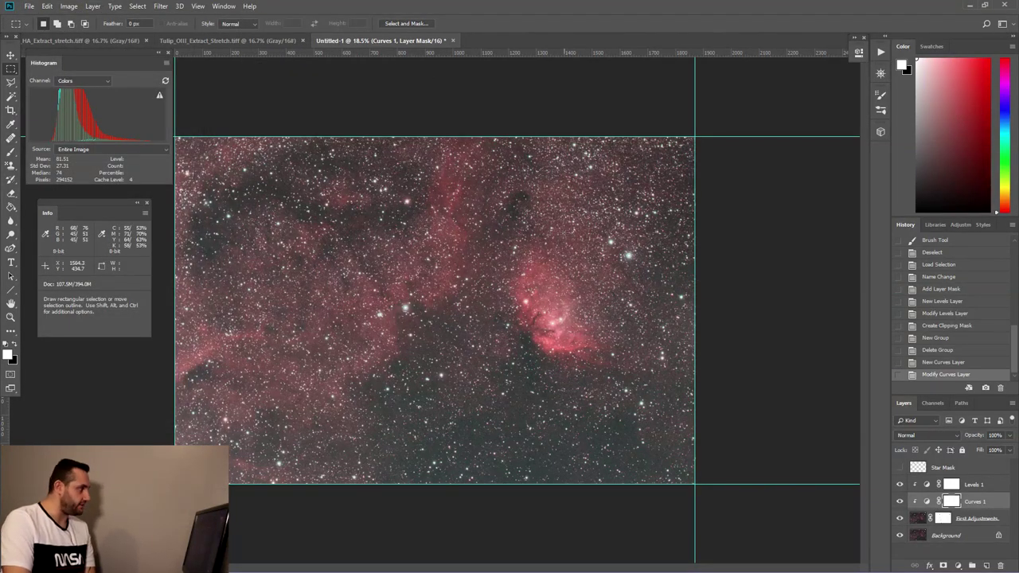
double_click(927, 488)
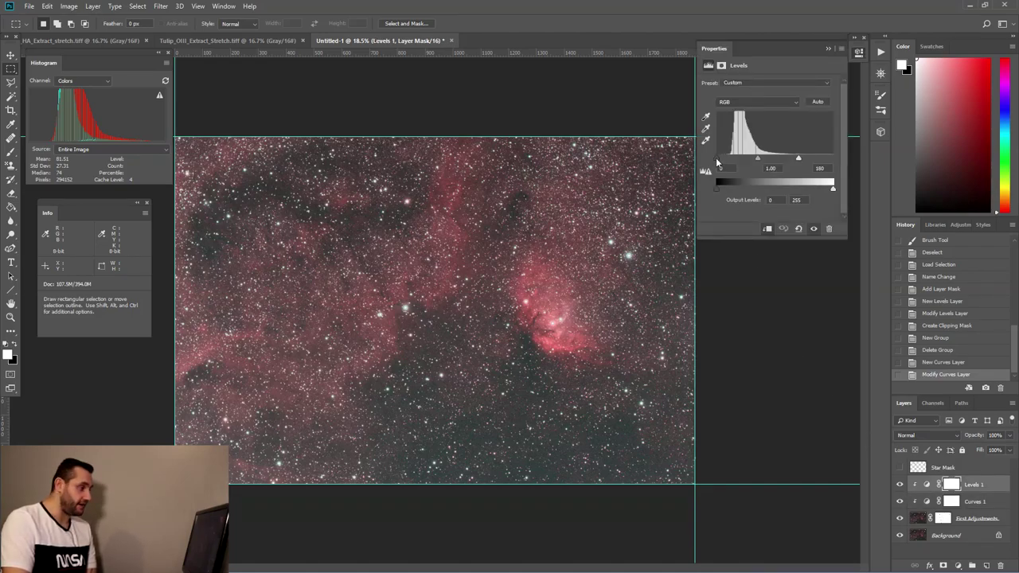
left_click_drag(716, 158, 724, 161)
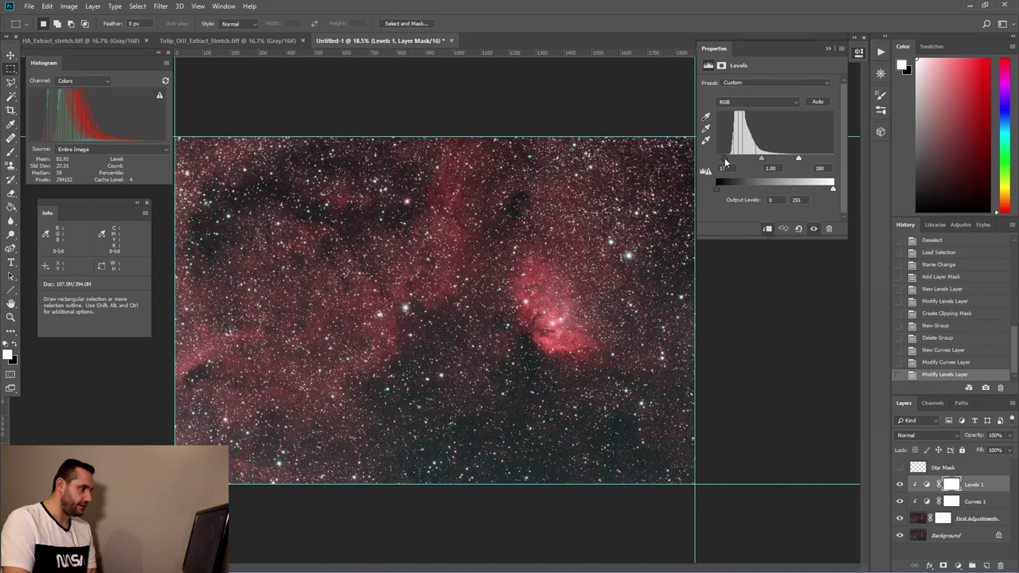
left_click(829, 50)
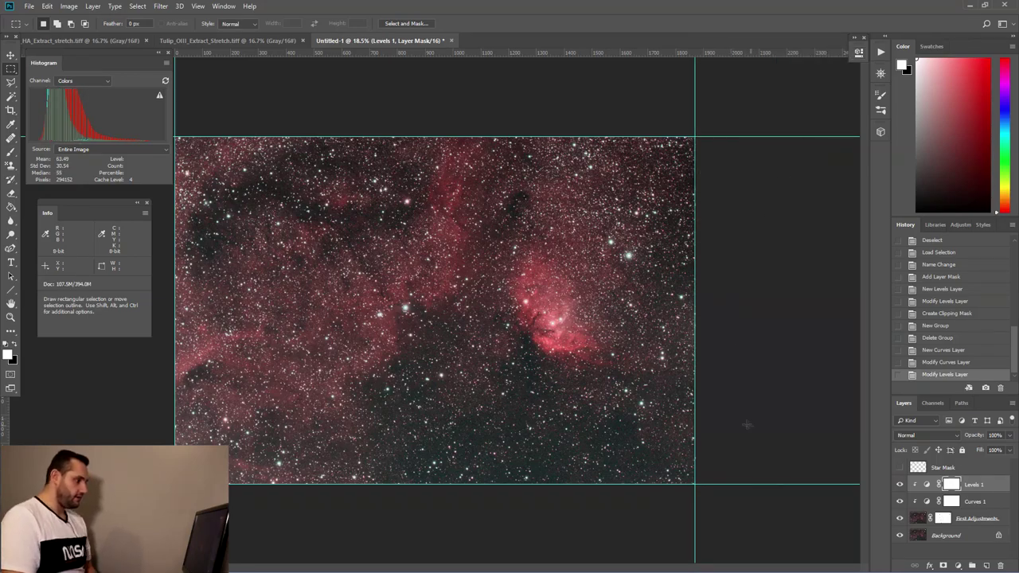
key("ctrl+shift+alt+n")
Step: Stamp the visible image onto the new layer and group Levels 1 and Curves 1 as 'First Adjustments'
key("x")
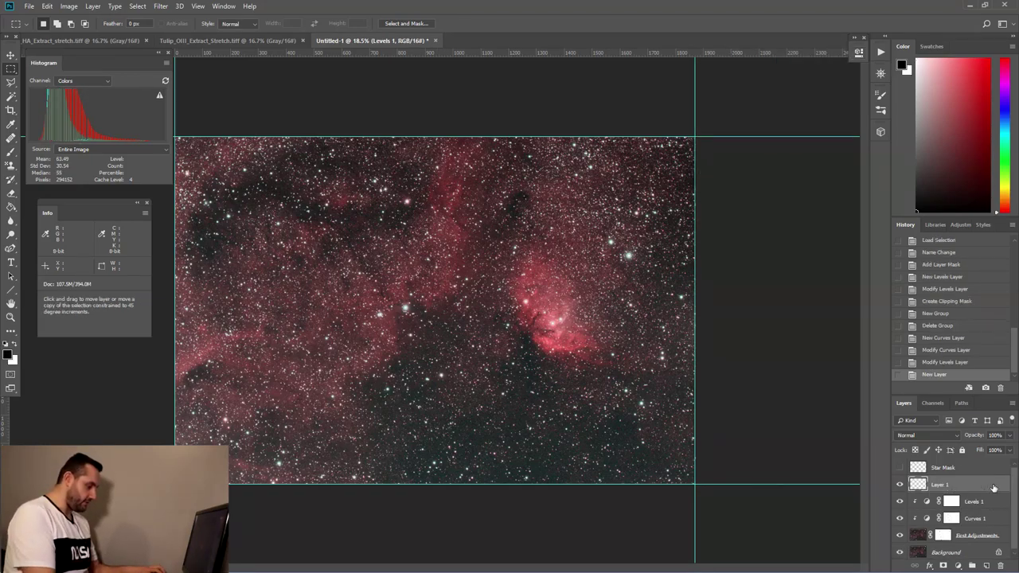
key("ctrl+shift+alt+e")
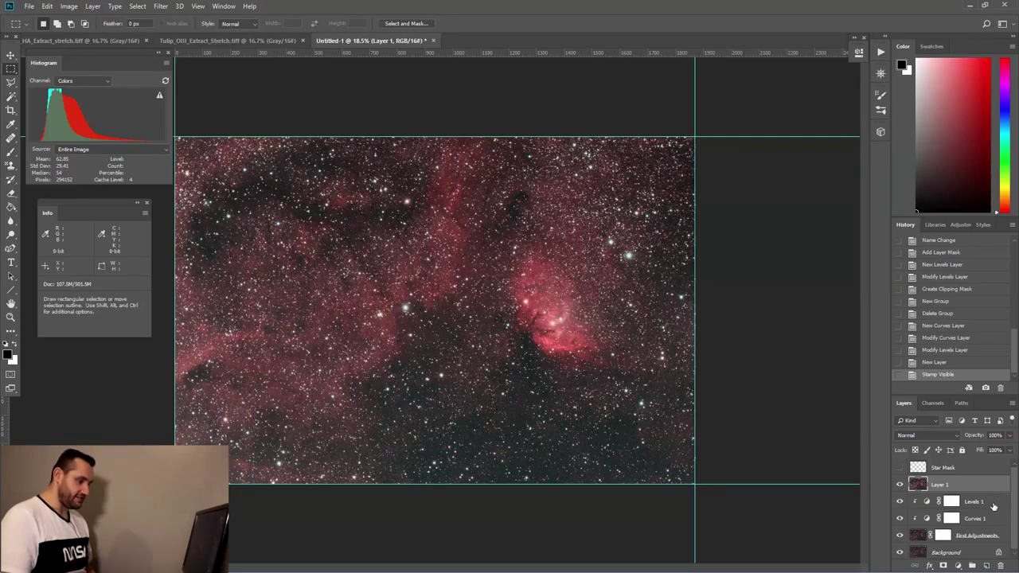
left_click(994, 503)
left_click(988, 518, "shift")
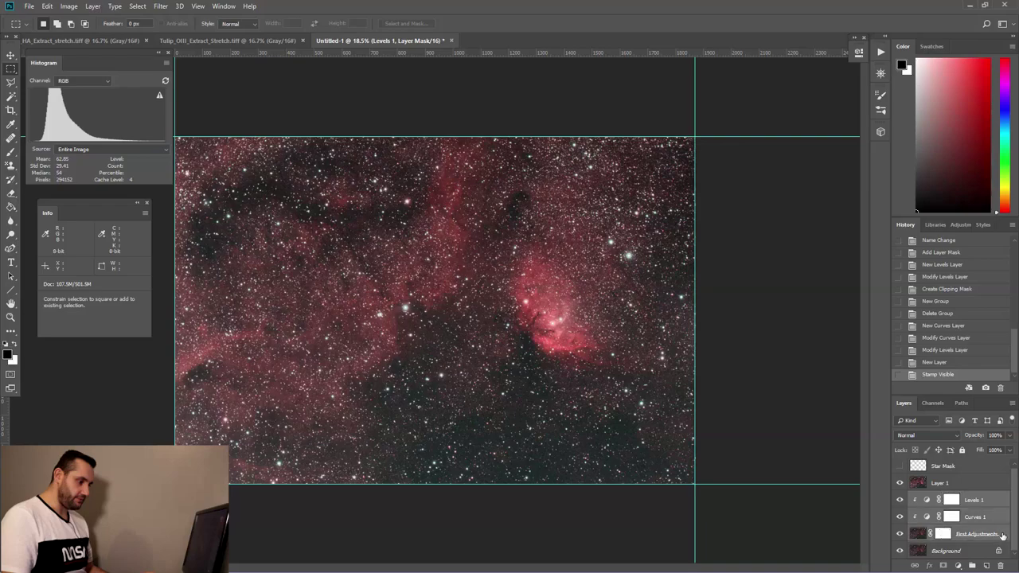
left_click(972, 566)
double_click(940, 499)
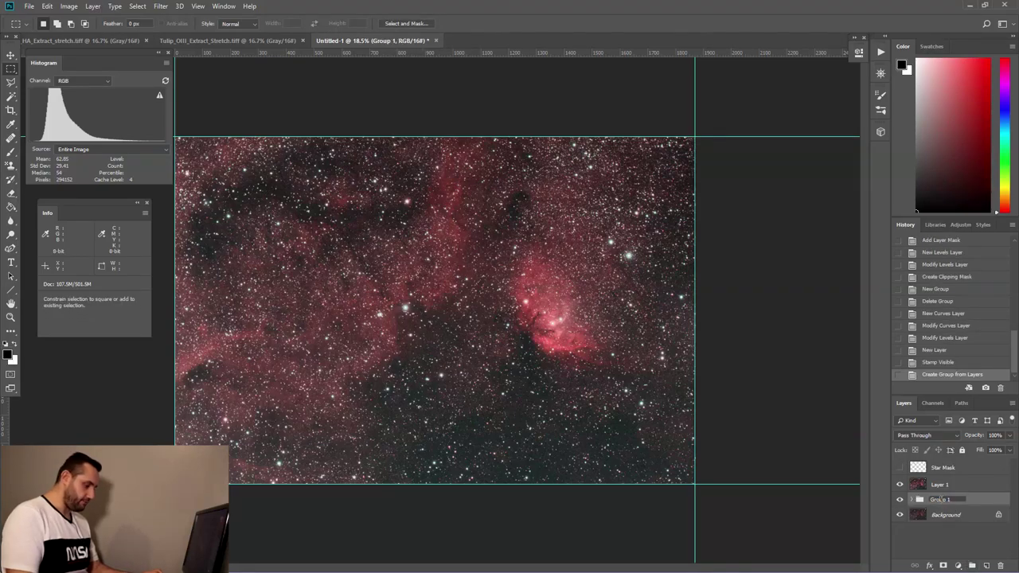
type("First A")
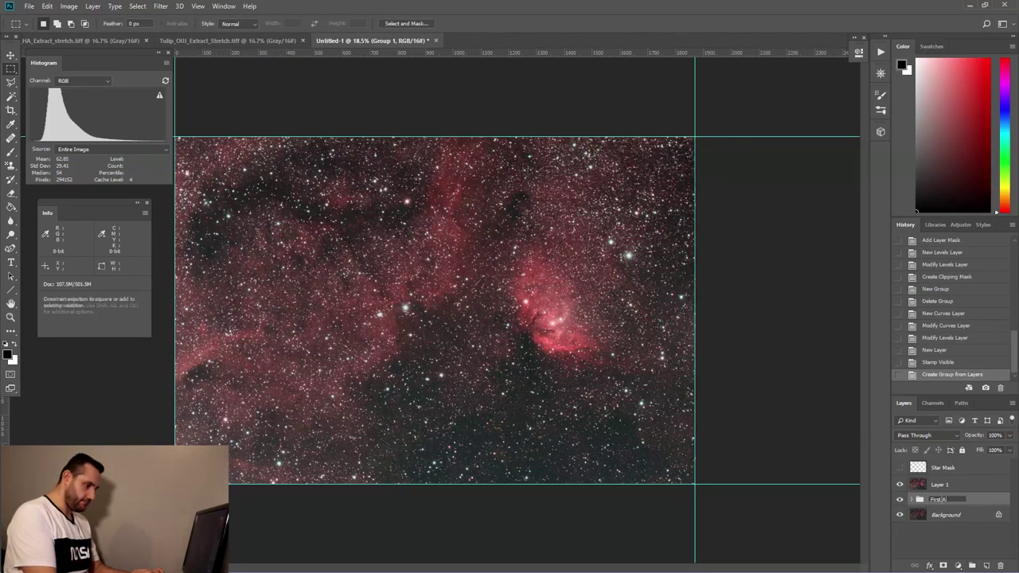
type("djustments")
key("Return")
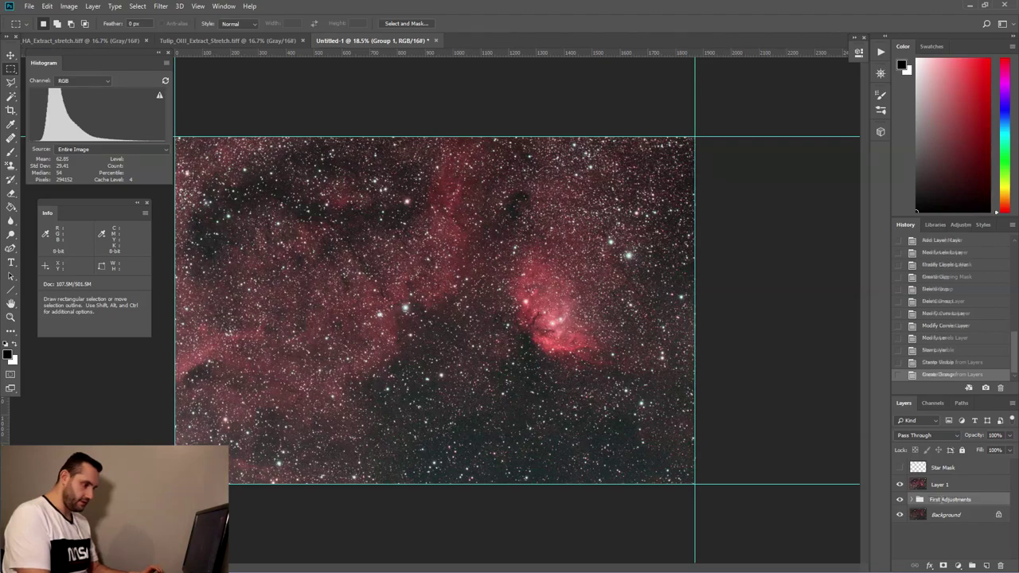
Step: Rename the stamped Layer 1 to 'Noise Reduction'
left_click(940, 485)
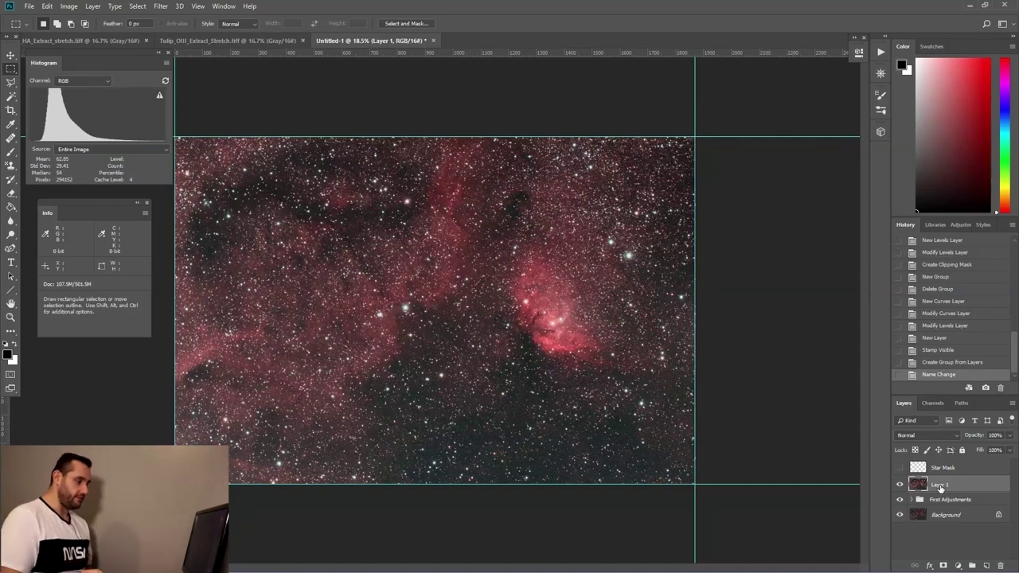
double_click(940, 485)
type("N")
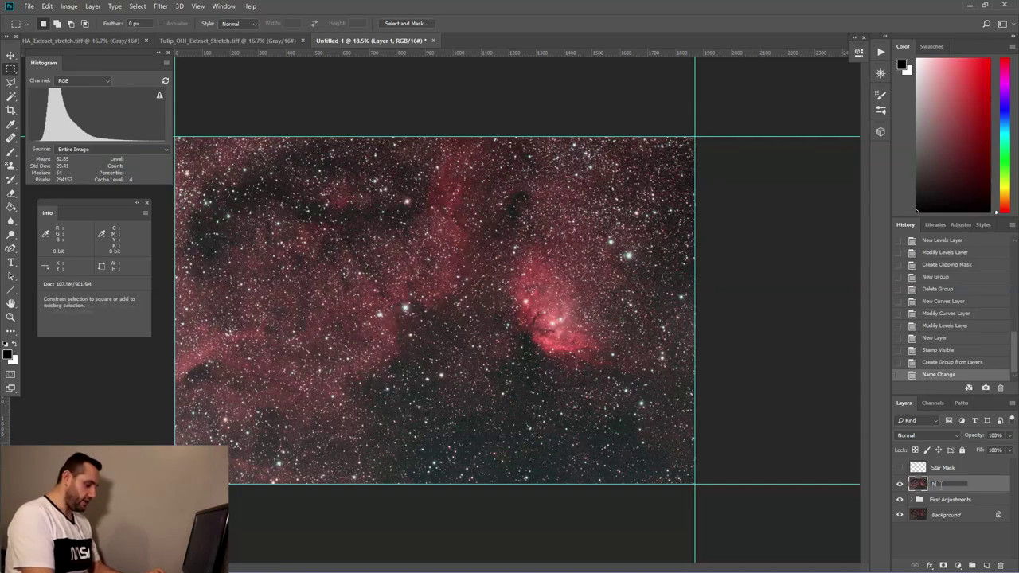
type("oise Reduct")
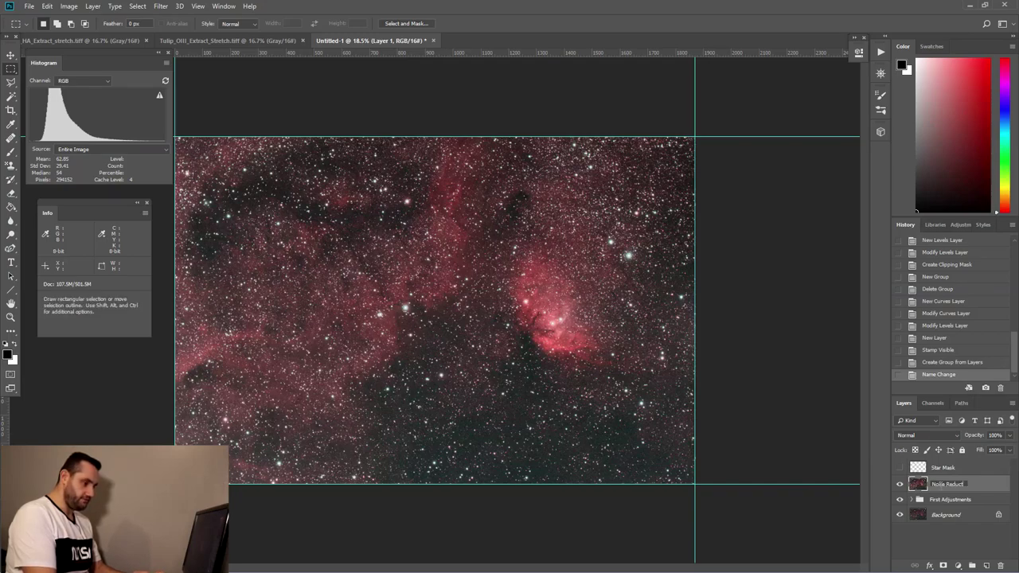
type("ion")
key("Return")
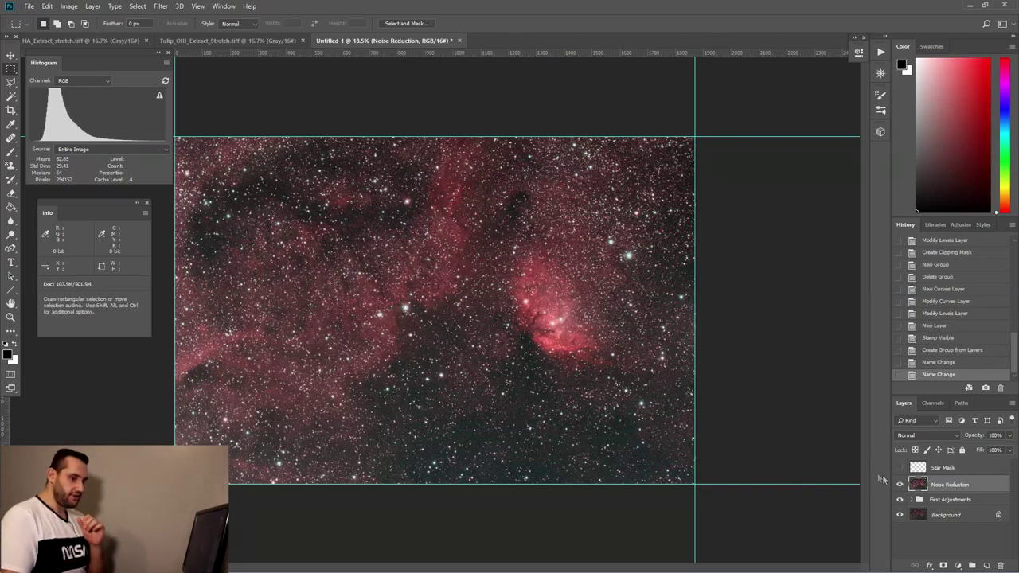
Step: Launch the Camera Raw Filter, zoom into the nebula and show a before/after comparison
left_click(158, 7)
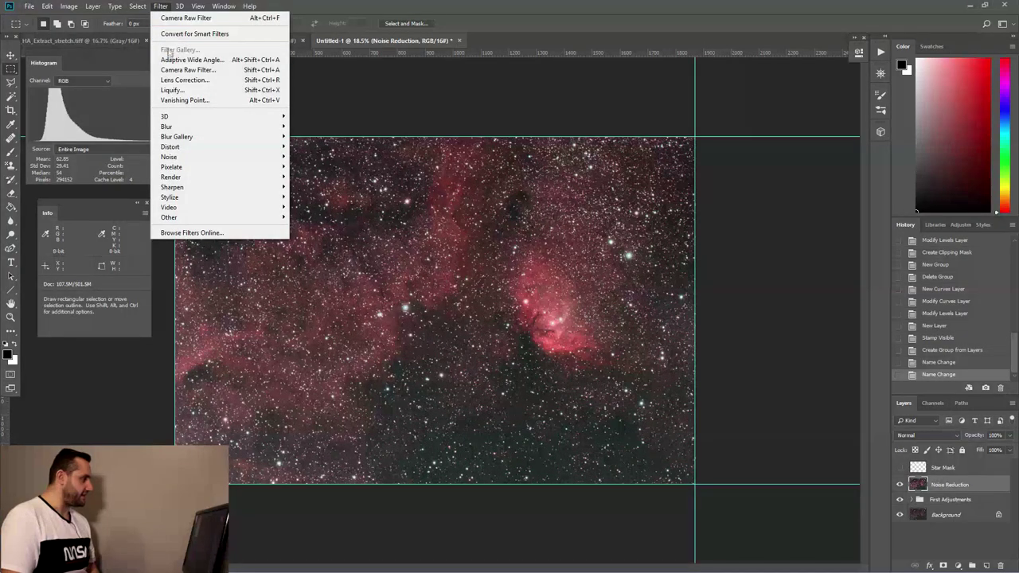
left_click(177, 74)
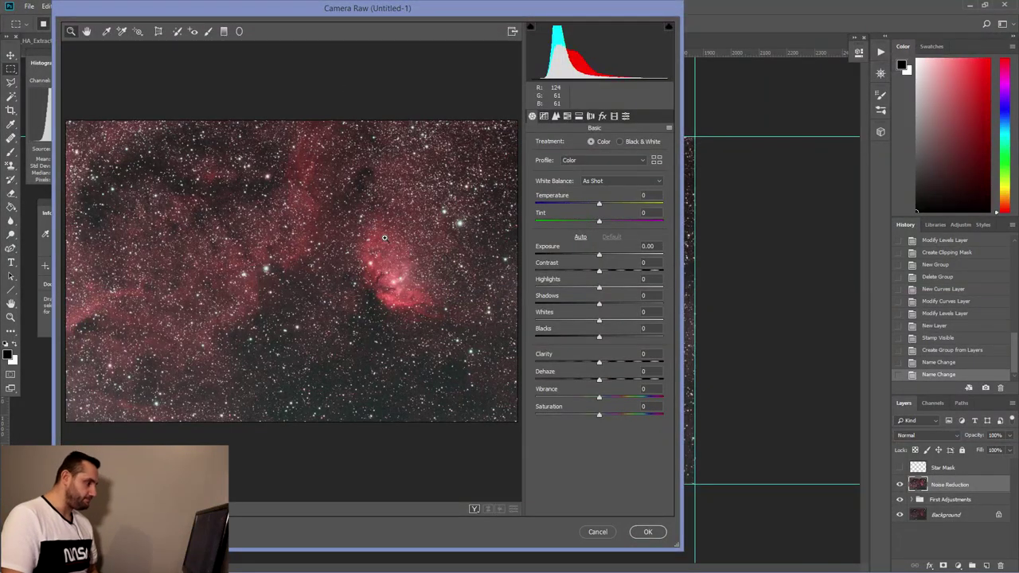
left_click(384, 238)
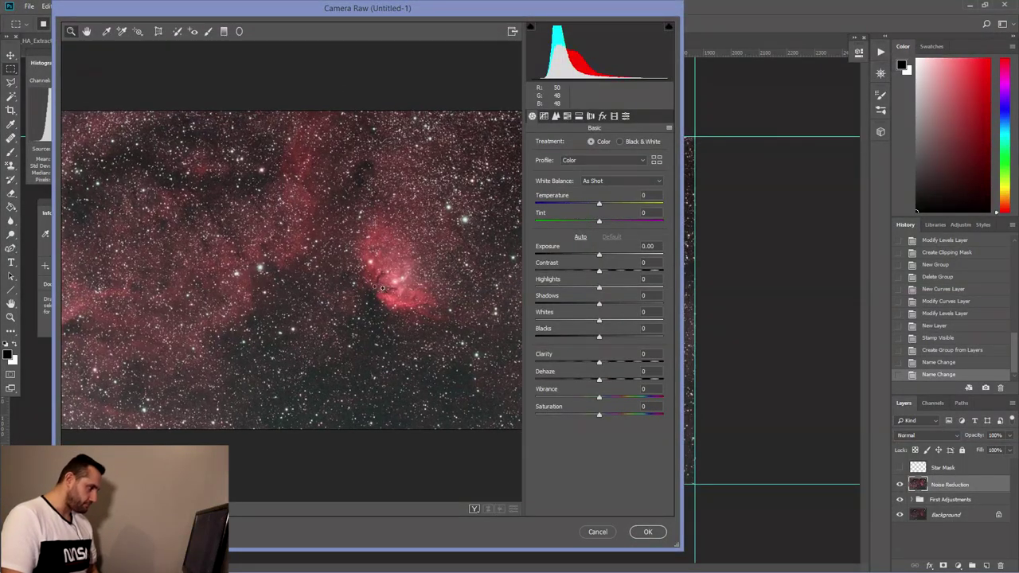
left_click(387, 255)
left_click(390, 274)
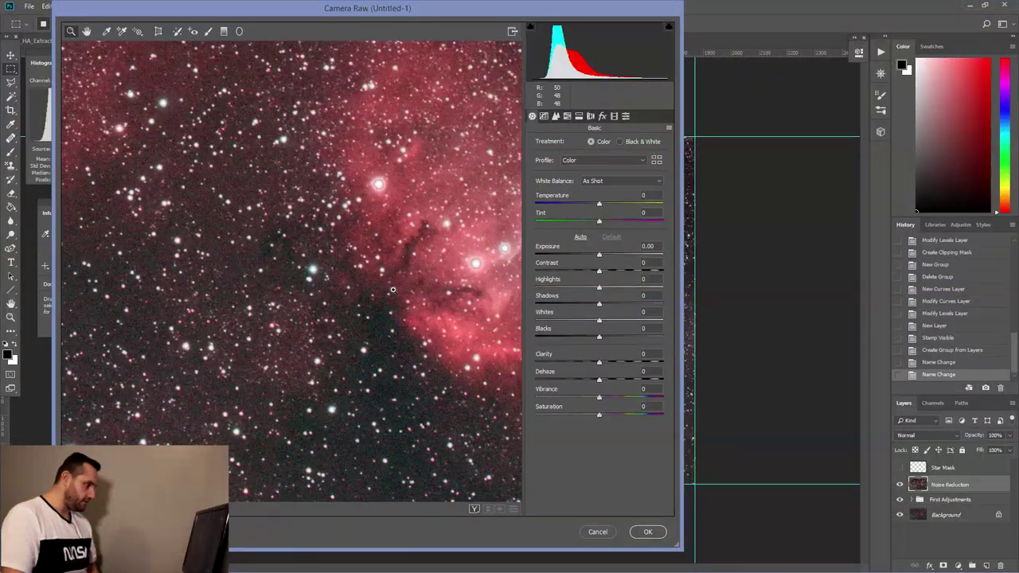
left_click(476, 508)
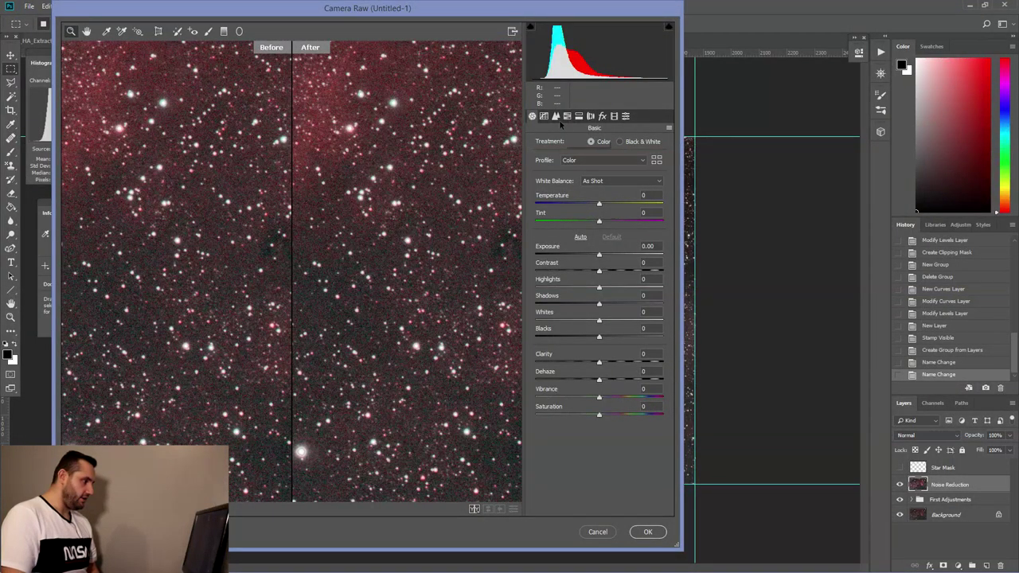
Step: Set Detail noise reduction to Luminance 55 and Color 25, then apply
left_click(556, 117)
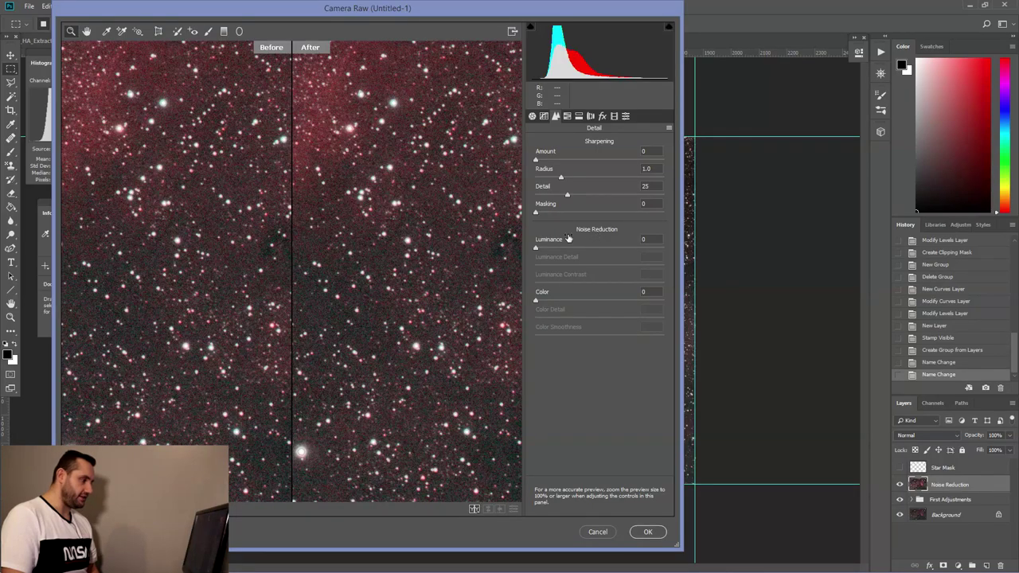
left_click_drag(536, 248, 601, 250)
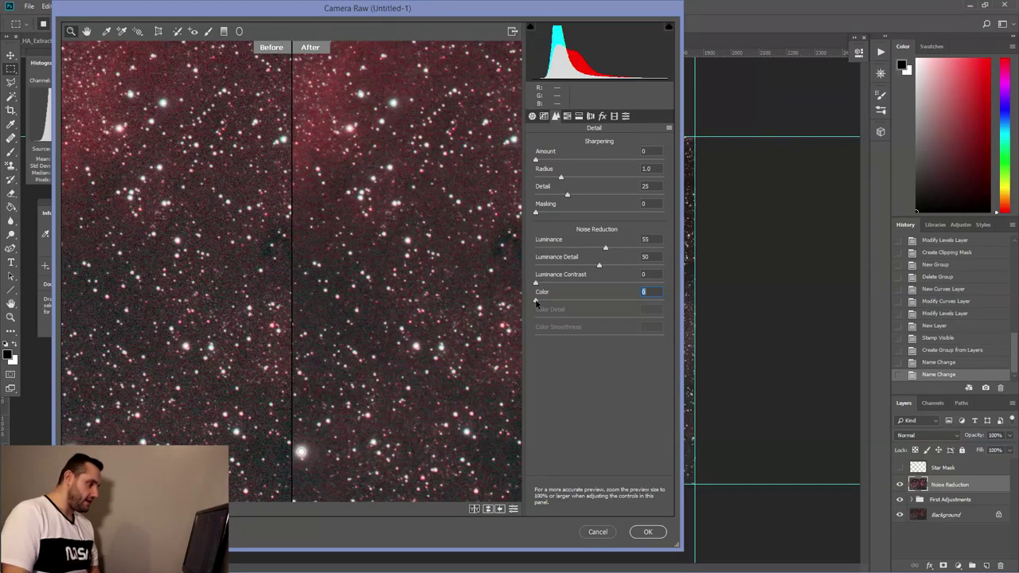
left_click_drag(536, 303, 568, 304)
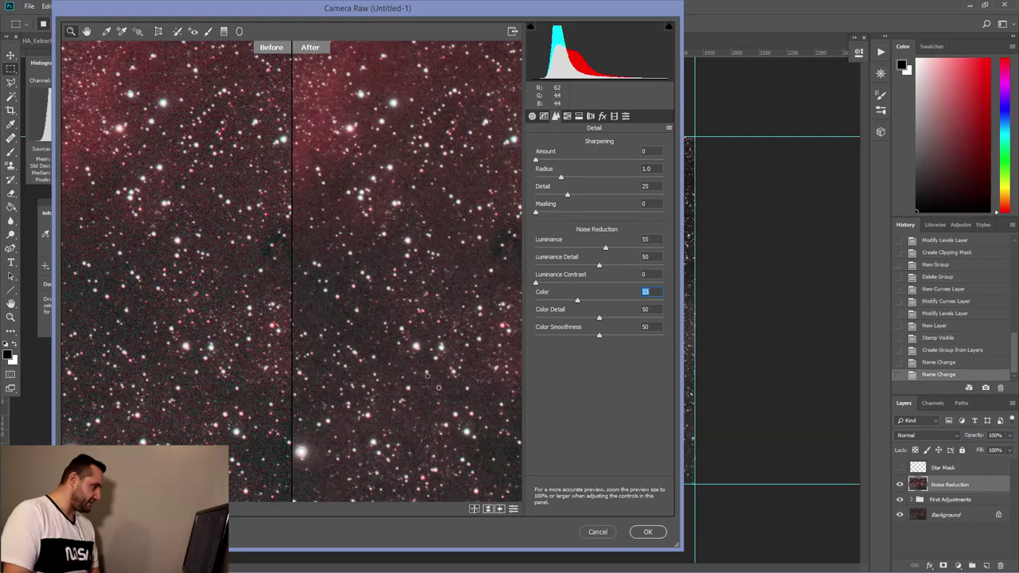
left_click(648, 532)
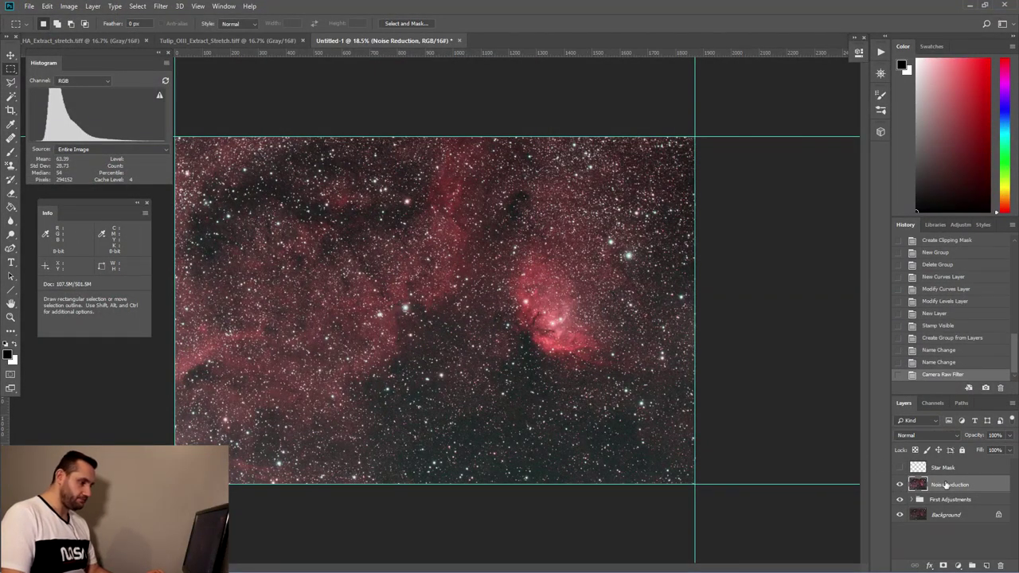
Step: Duplicate the Noise Reduction layer and rename the copy 'Star Reduction'
left_click_drag(980, 488, 986, 565)
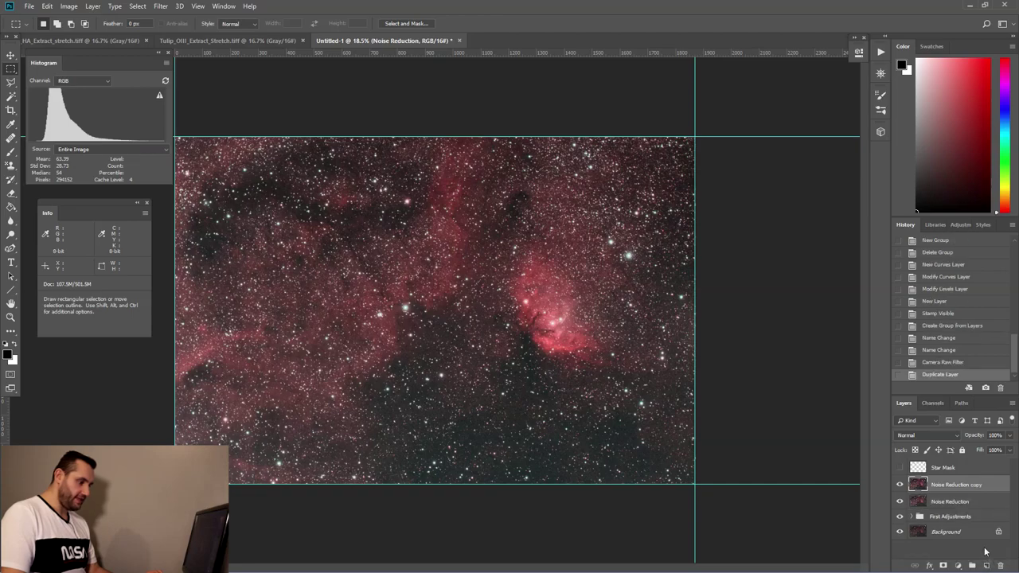
double_click(958, 484)
type("Star Reducti")
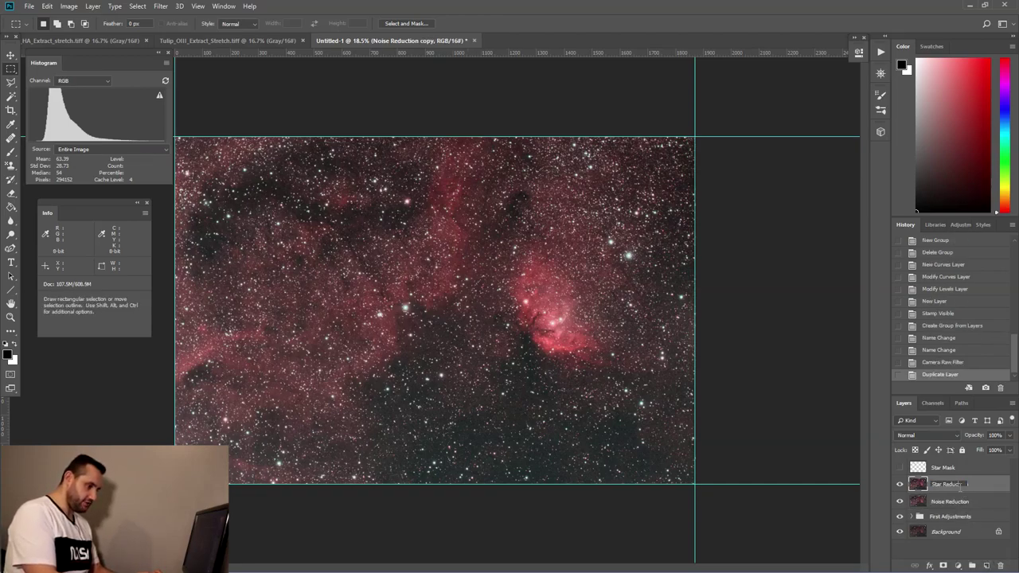
type("on")
key("Return")
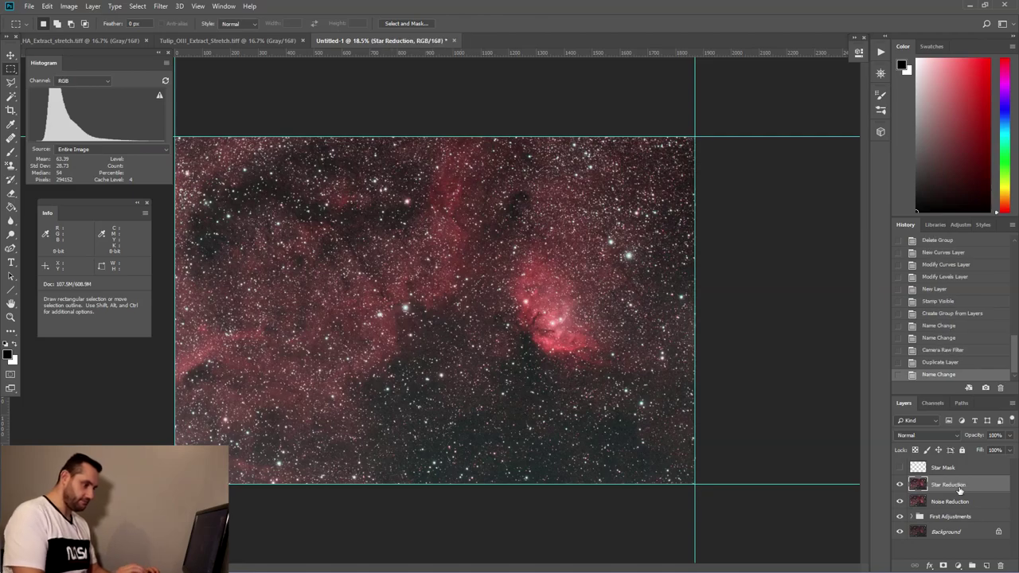
Step: Select the highlights with Color Range, Range lowered to 170 and Fuzziness about 23
left_click(138, 6)
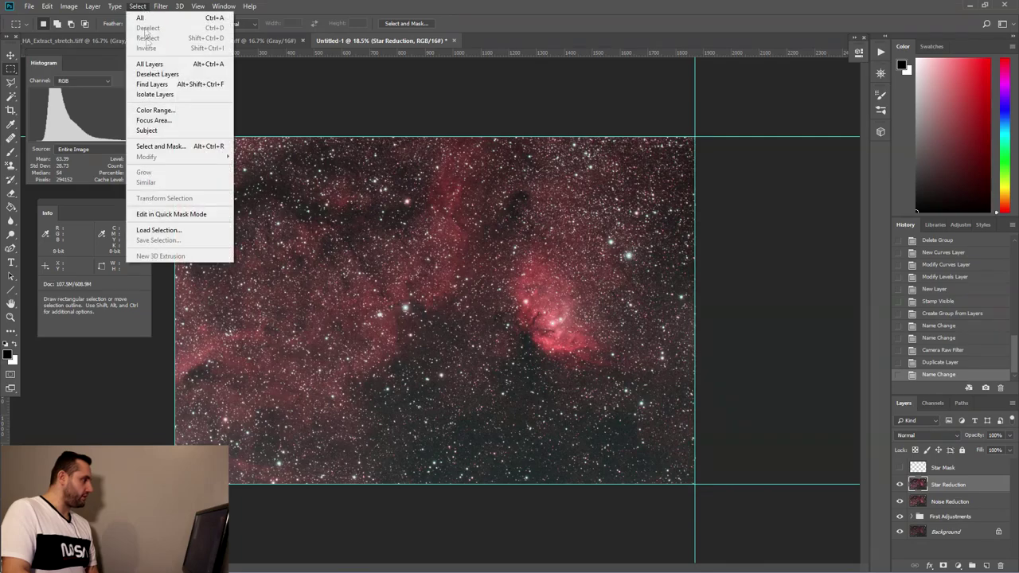
left_click(155, 113)
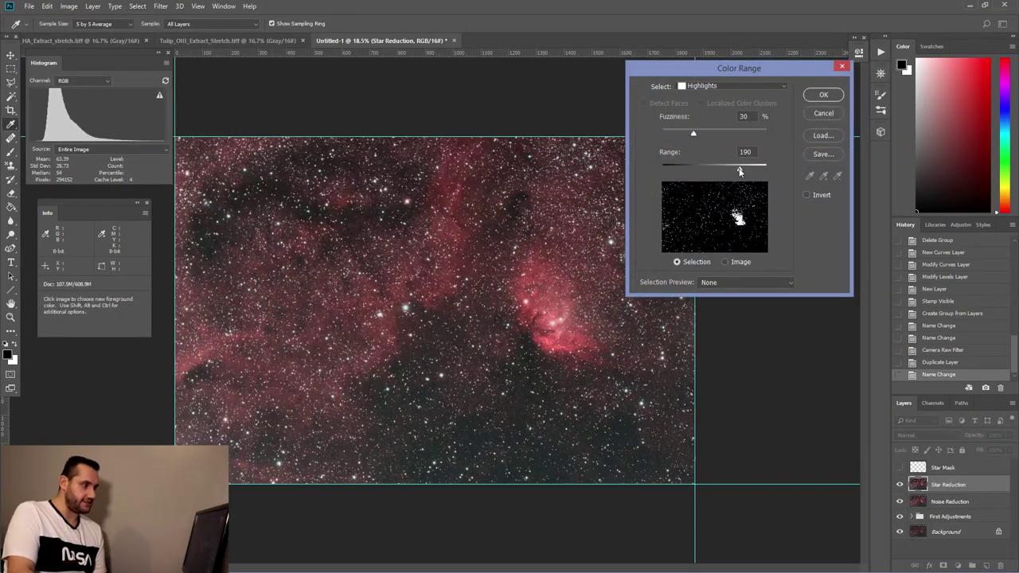
left_click_drag(740, 172, 731, 171)
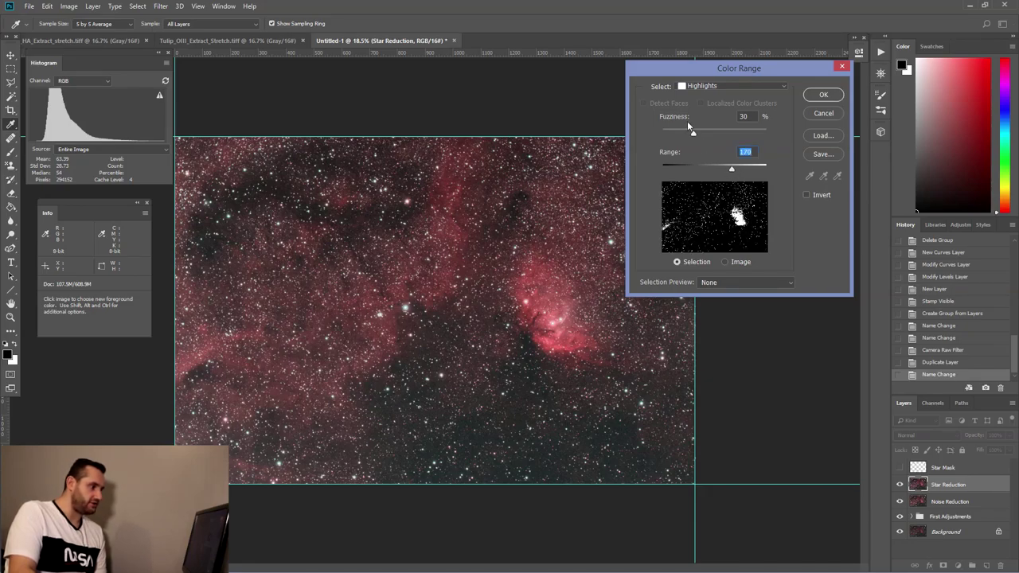
left_click_drag(694, 137, 686, 137)
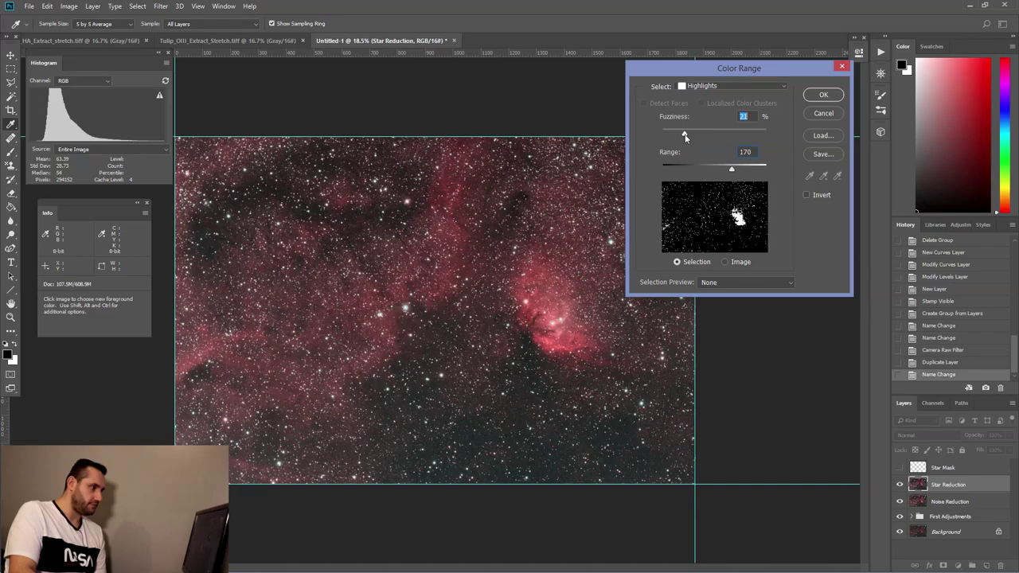
left_click(825, 99)
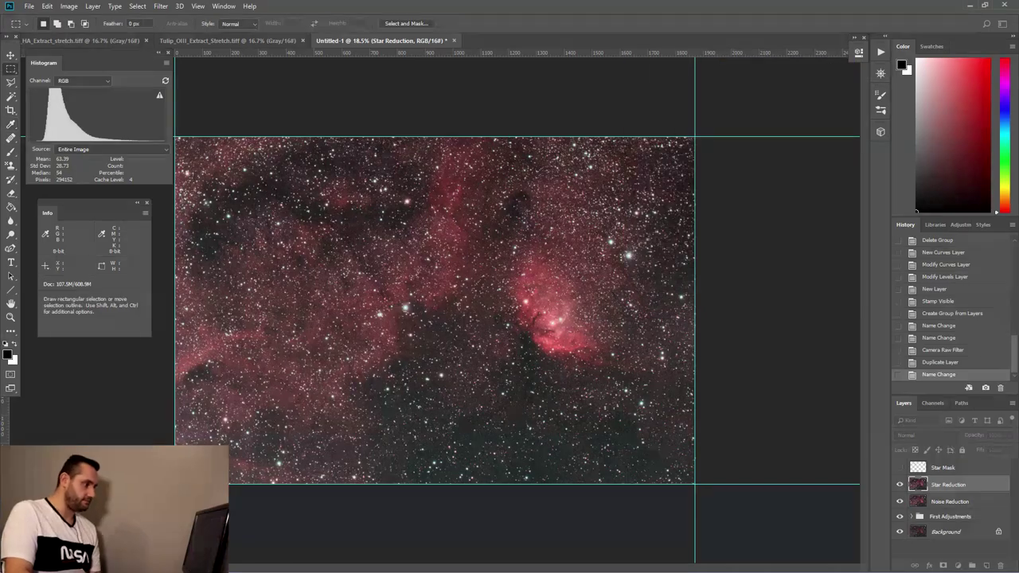
scroll(526, 318, "up", 3)
scroll(614, 342, "up", 4)
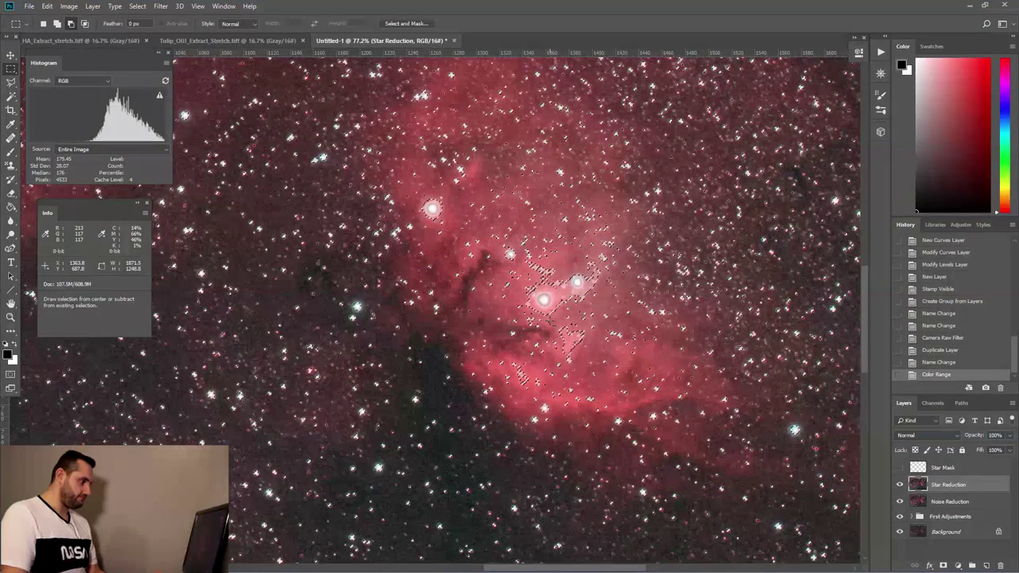
scroll(553, 318, "down", 5)
scroll(430, 295, "down", 1)
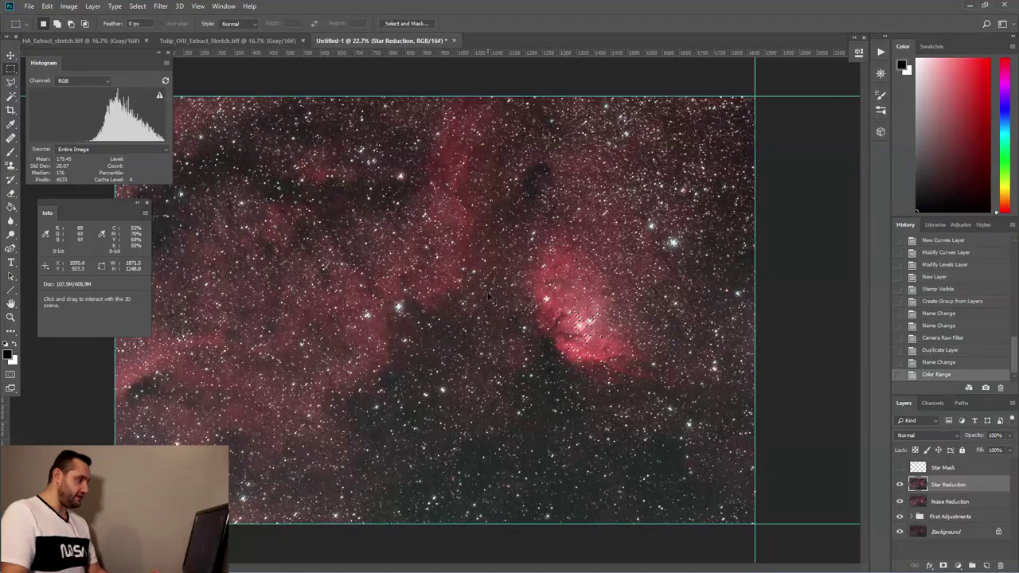
Step: Deselect and redo the Color Range highlights selection, narrowed to the brightest stars
key("ctrl+d")
left_click(161, 7)
mouse_move(138, 7)
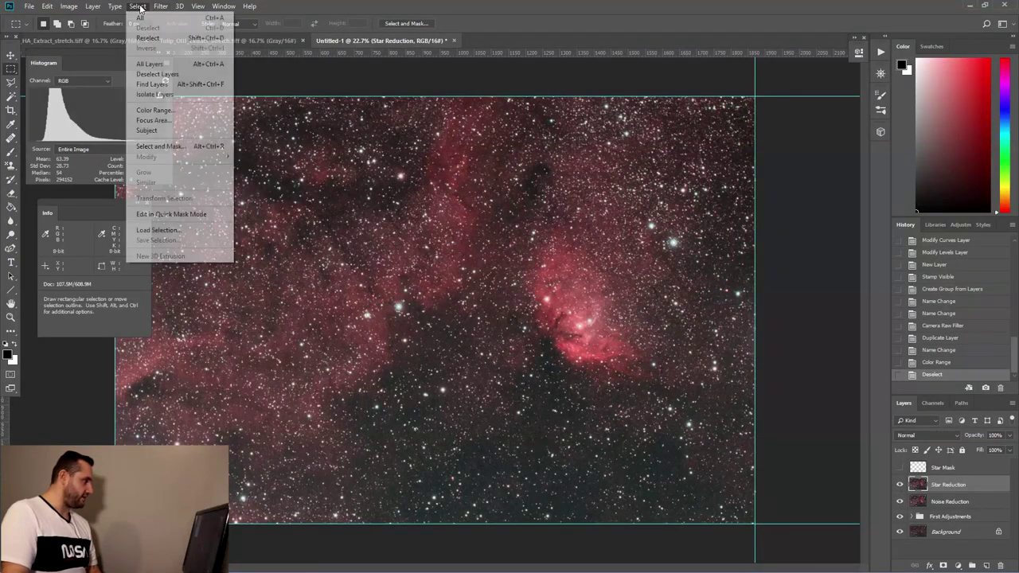
left_click(176, 112)
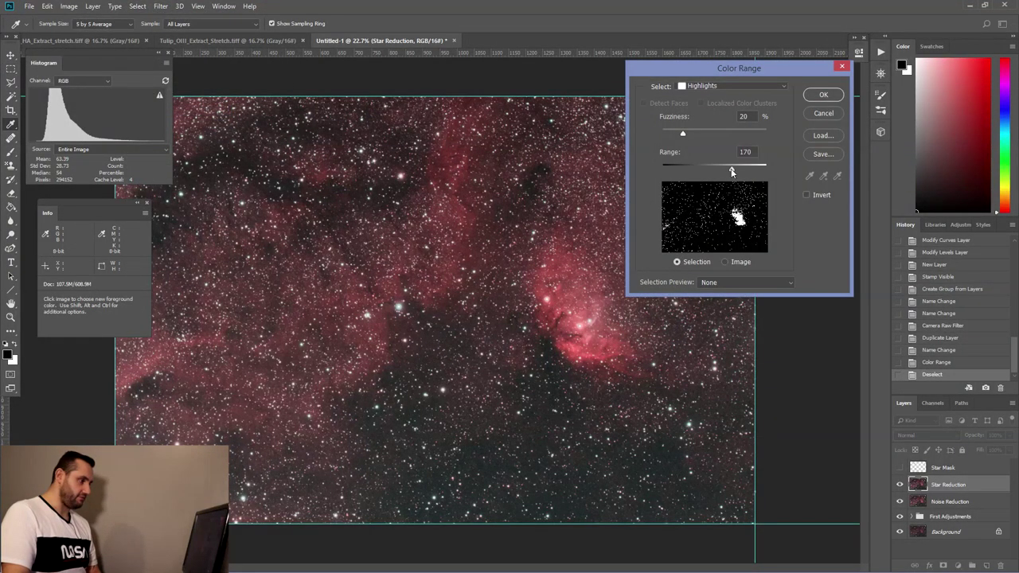
left_click_drag(731, 172, 739, 171)
left_click(823, 97)
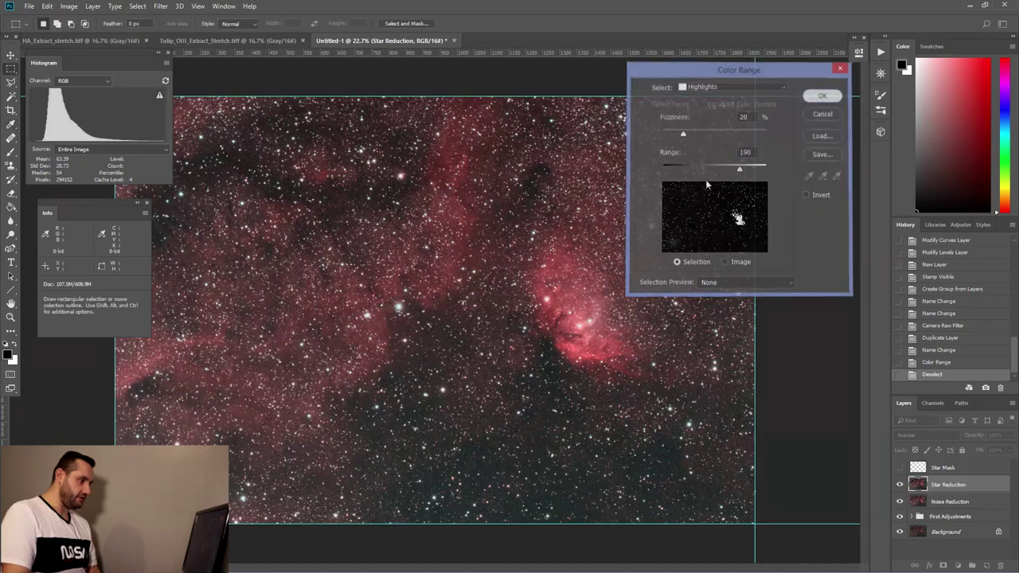
key("super")
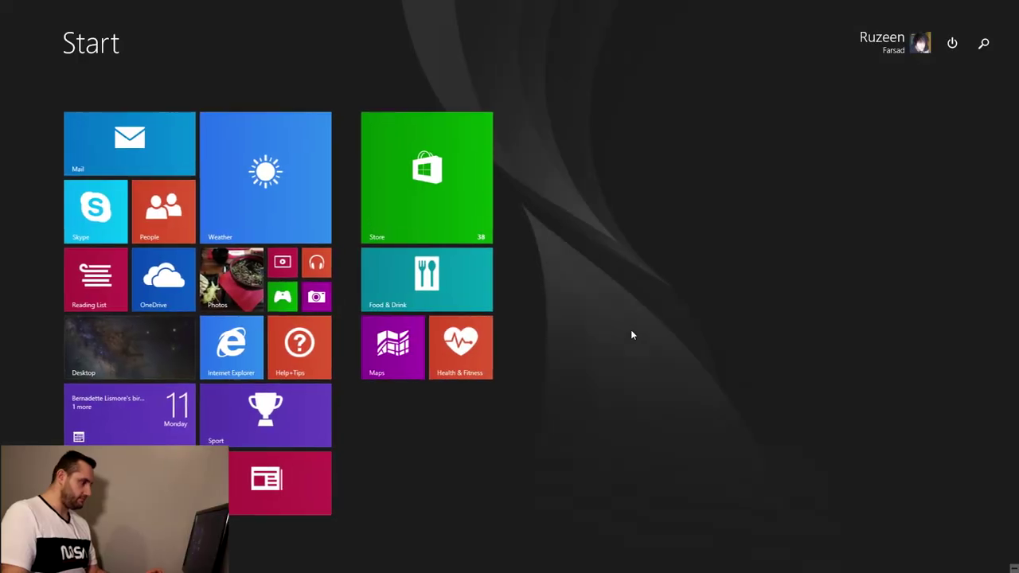
key("super")
scroll(600, 328, "up", 3)
scroll(600, 328, "up", 2)
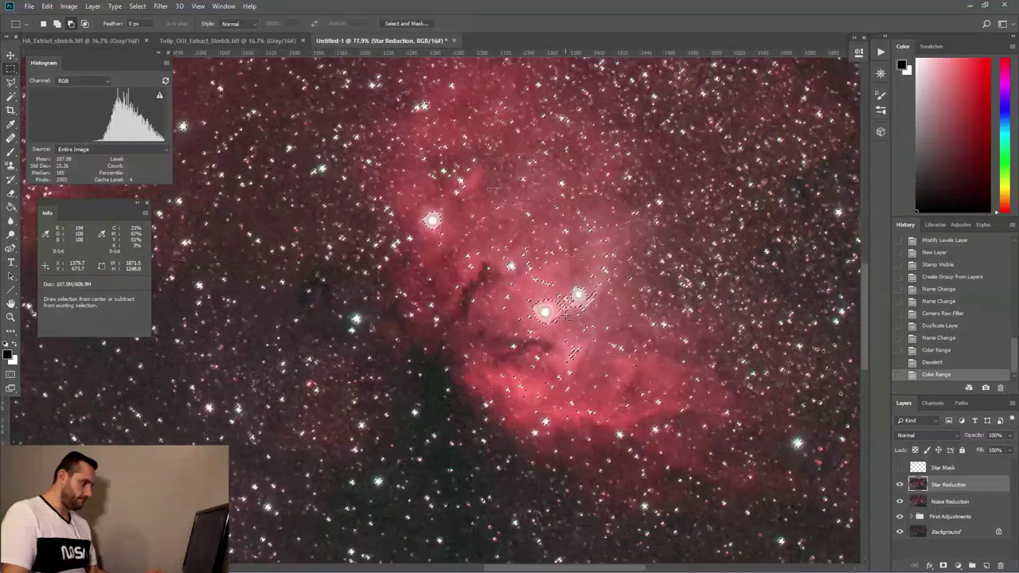
scroll(558, 307, "down", 3)
scroll(561, 309, "down", 4)
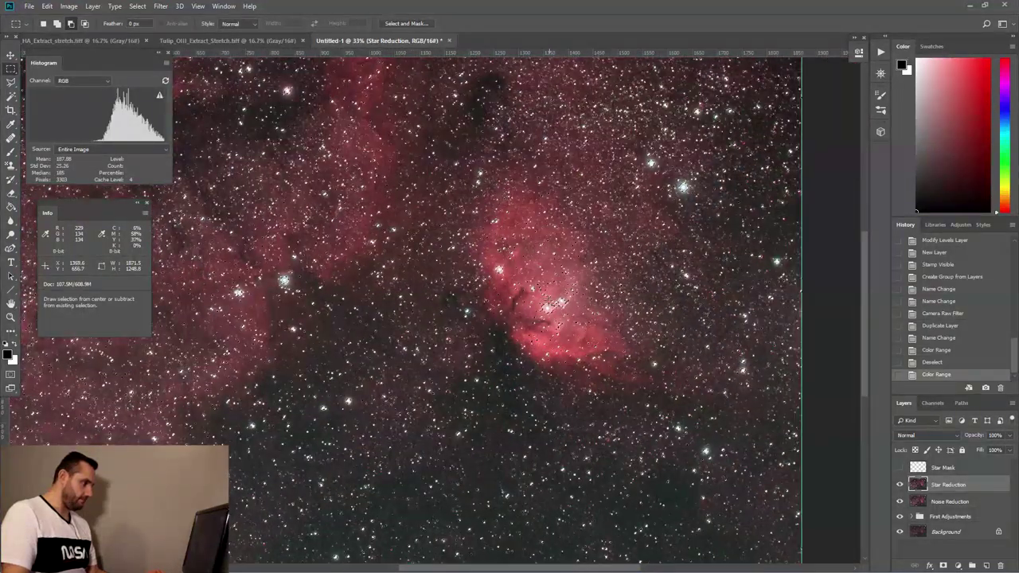
Step: Reopen Color Range, enter a value of 2, and confirm the star selection
left_click(138, 7)
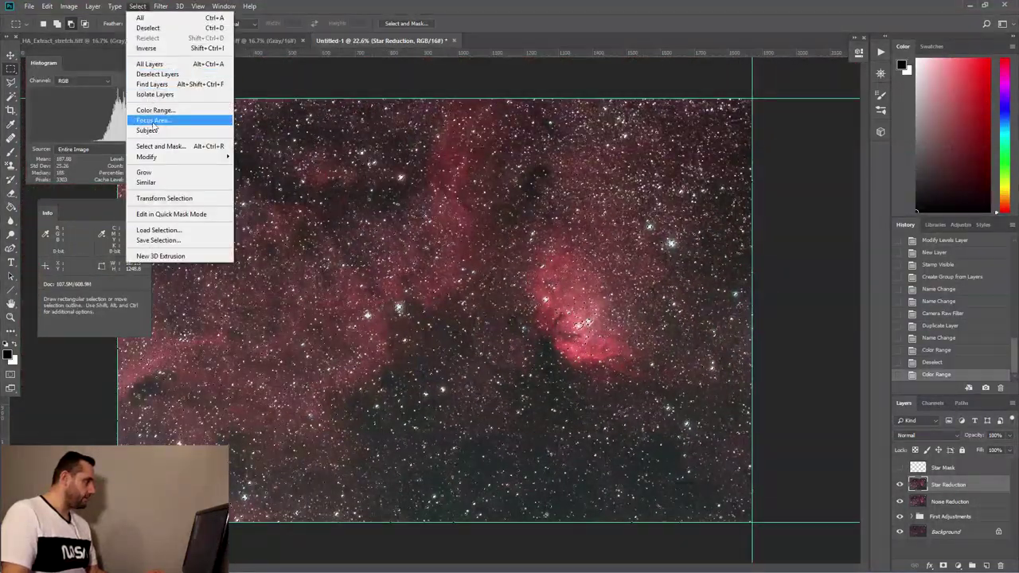
left_click(159, 120)
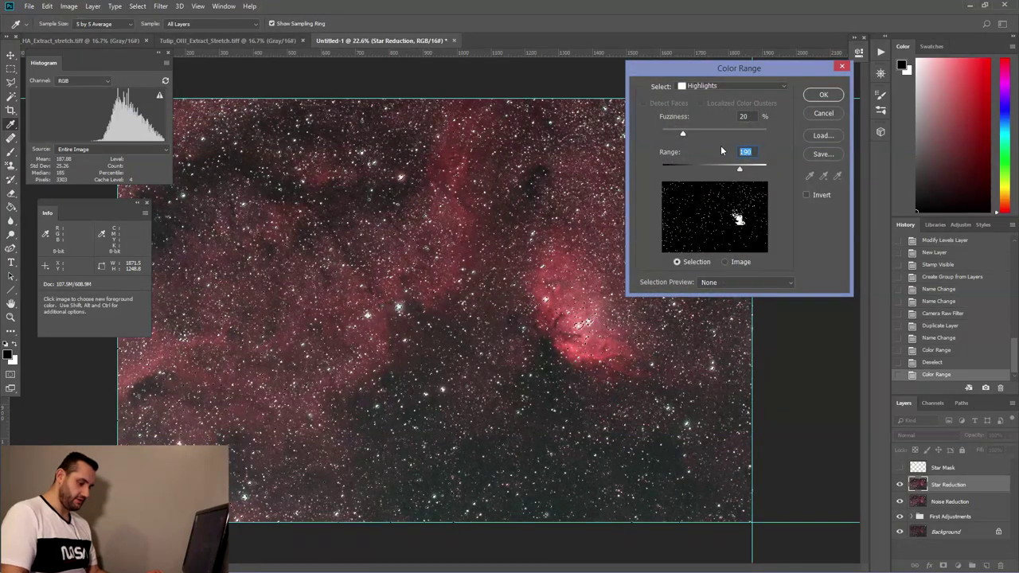
type("2")
key("Return")
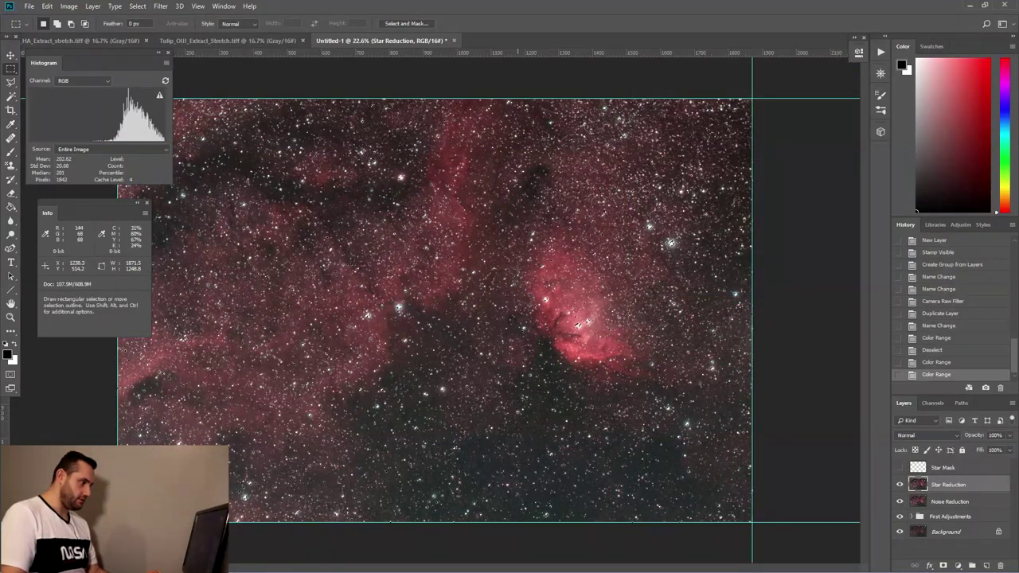
key("m")
scroll(590, 327, "up", 3)
scroll(546, 308, "down", 3)
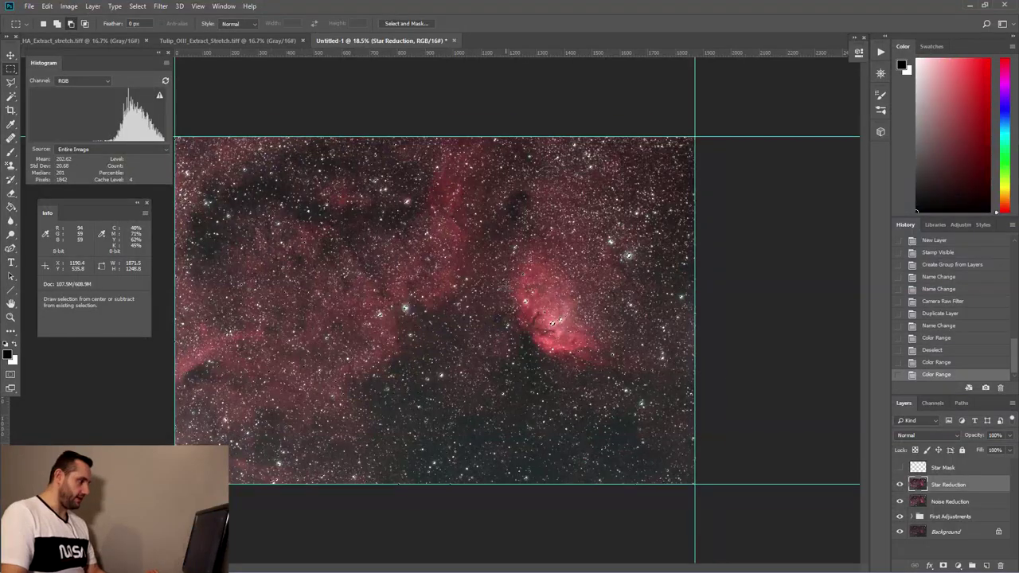
scroll(546, 308, "up", 1)
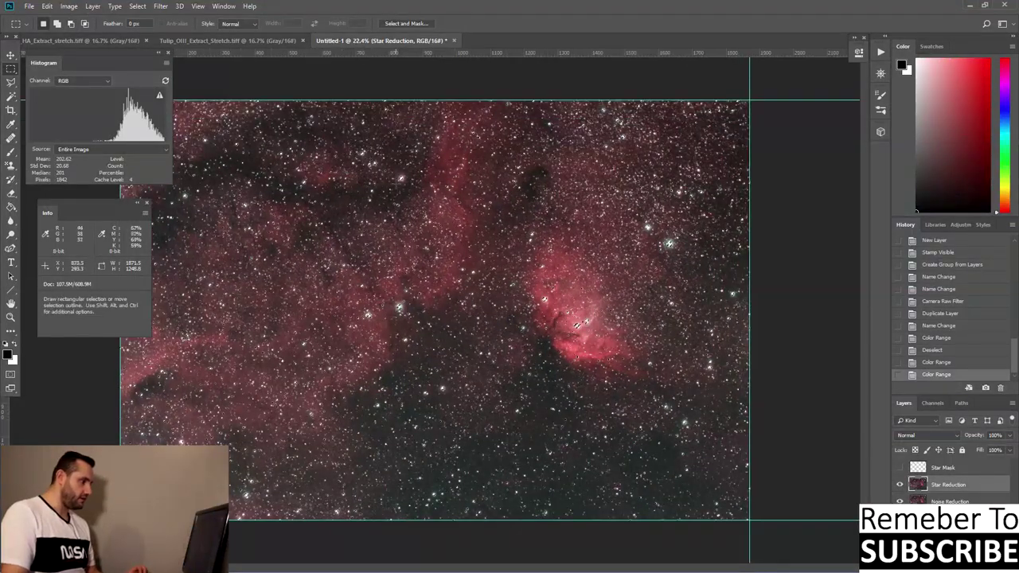
left_click(137, 6)
Step: Expand the star selection slightly with Select > Modify > Expand
mouse_move(159, 158)
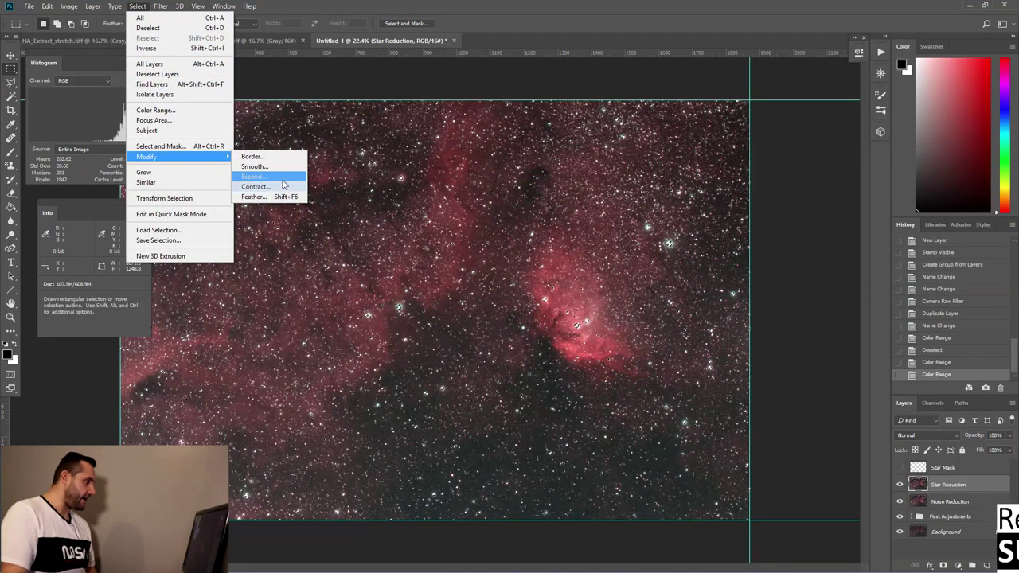
left_click(279, 176)
key("Return")
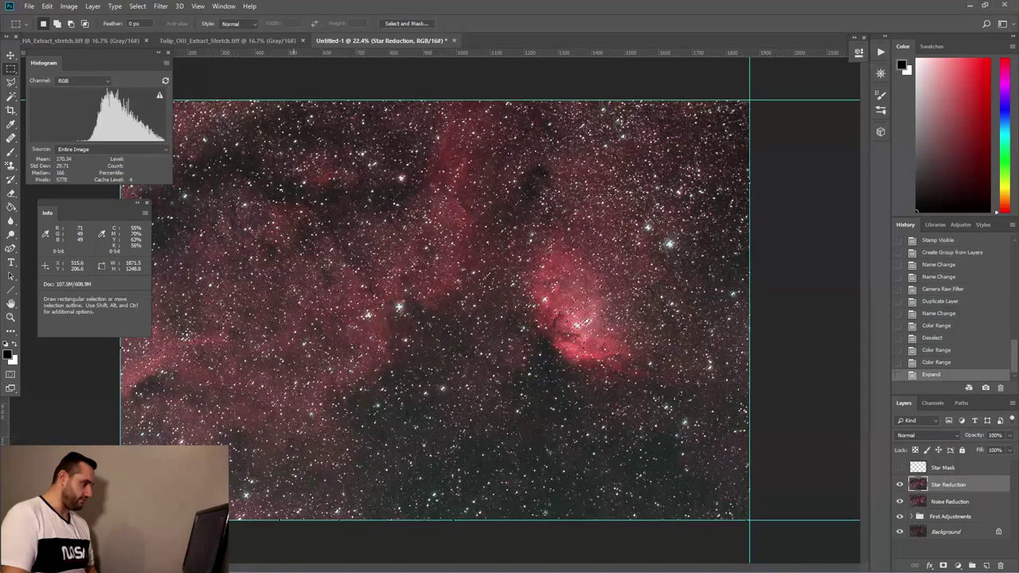
Step: Apply a Minimum filter with 1 px radius to the stars, then deselect
left_click(160, 7)
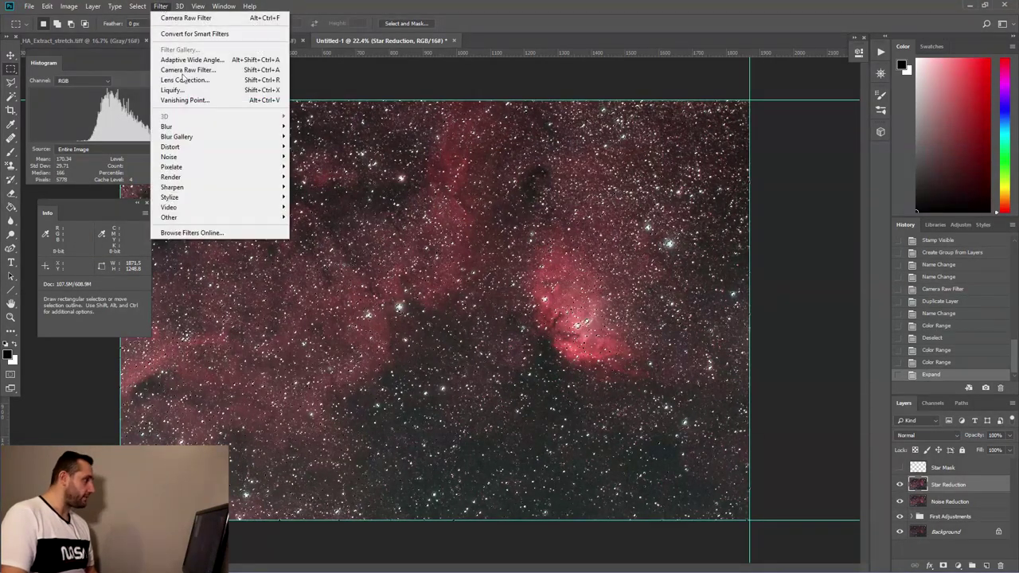
mouse_move(238, 217)
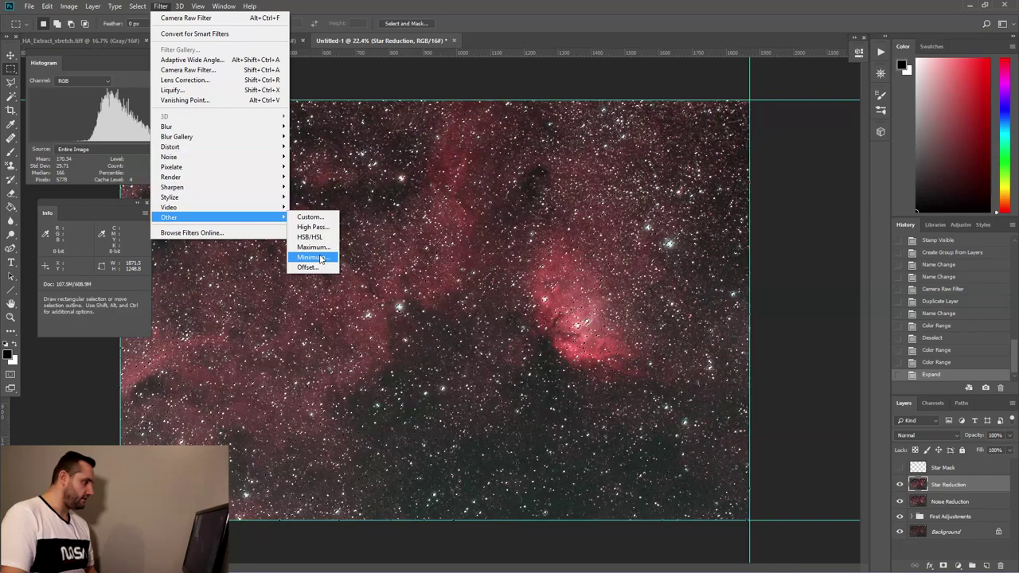
left_click(315, 257)
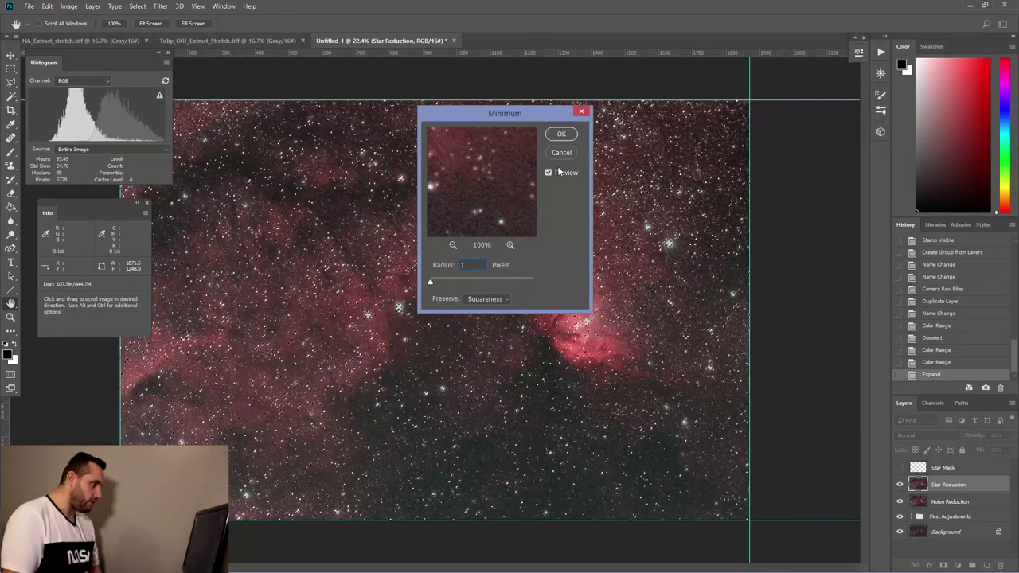
left_click(561, 136)
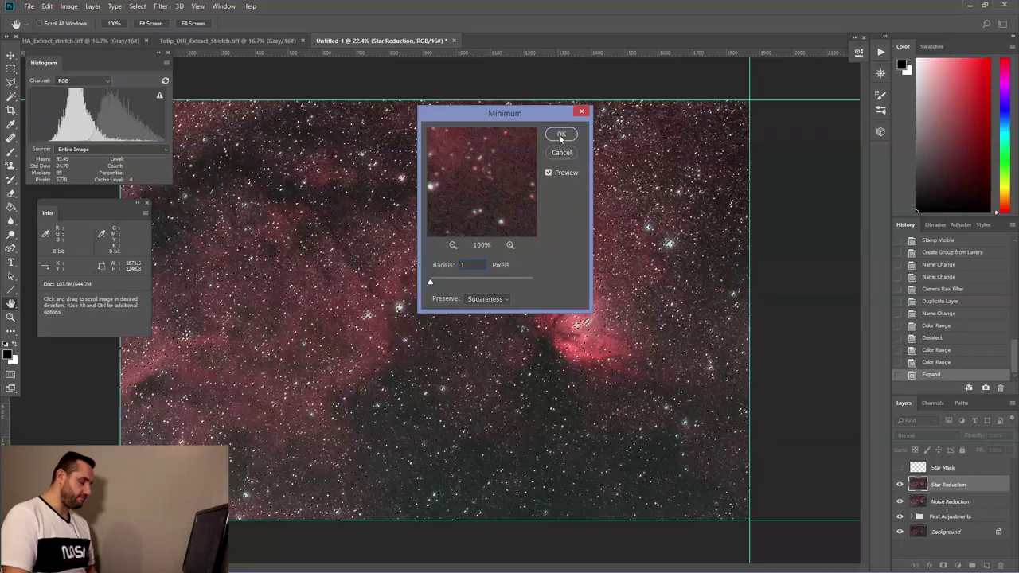
key("ctrl+d")
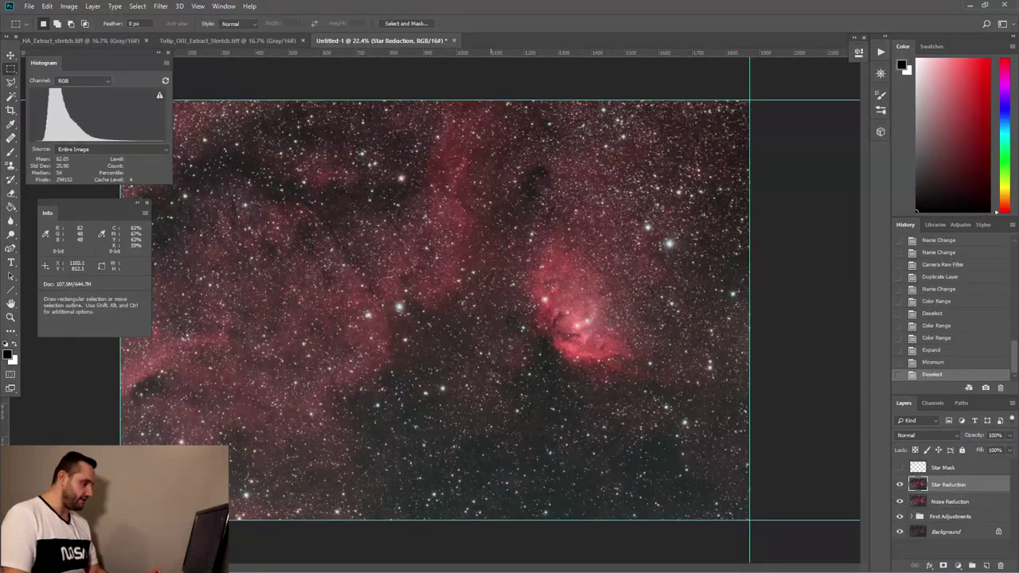
Step: Toggle the Star Reduction layer's visibility repeatedly to compare before and after
left_click(901, 485)
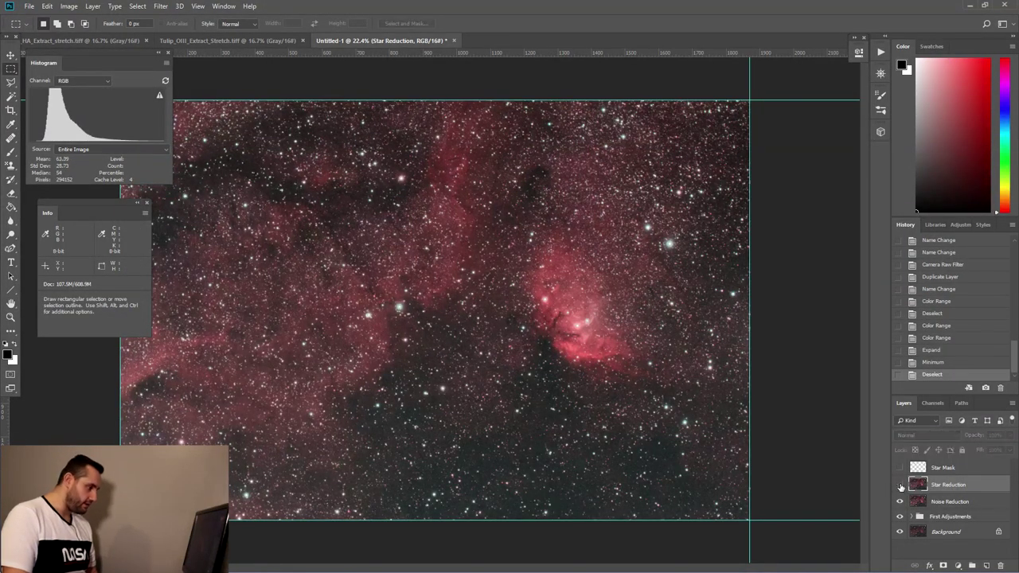
left_click(900, 485)
left_click(901, 485)
left_click(901, 485)
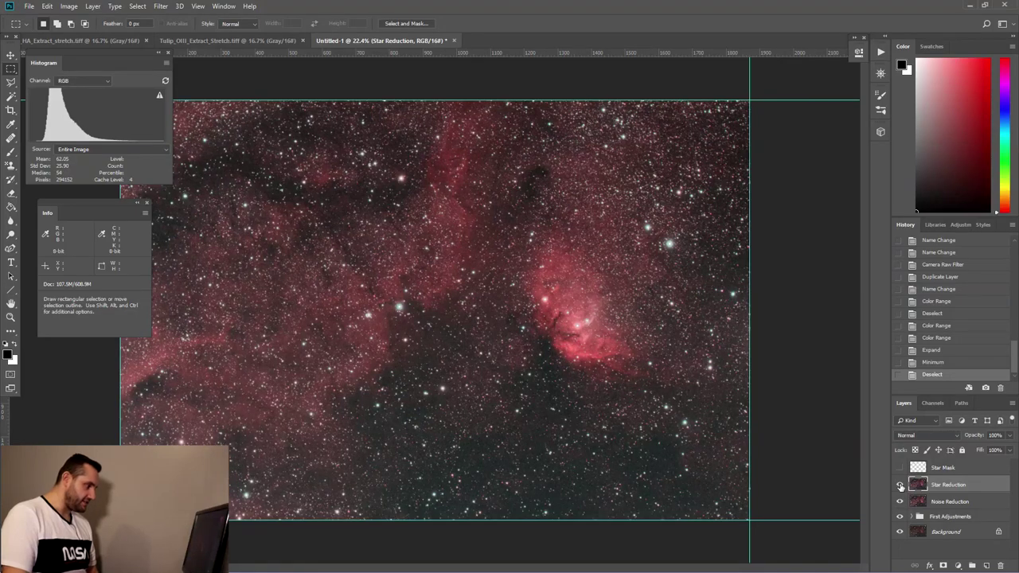
left_click(899, 485)
left_click(900, 485)
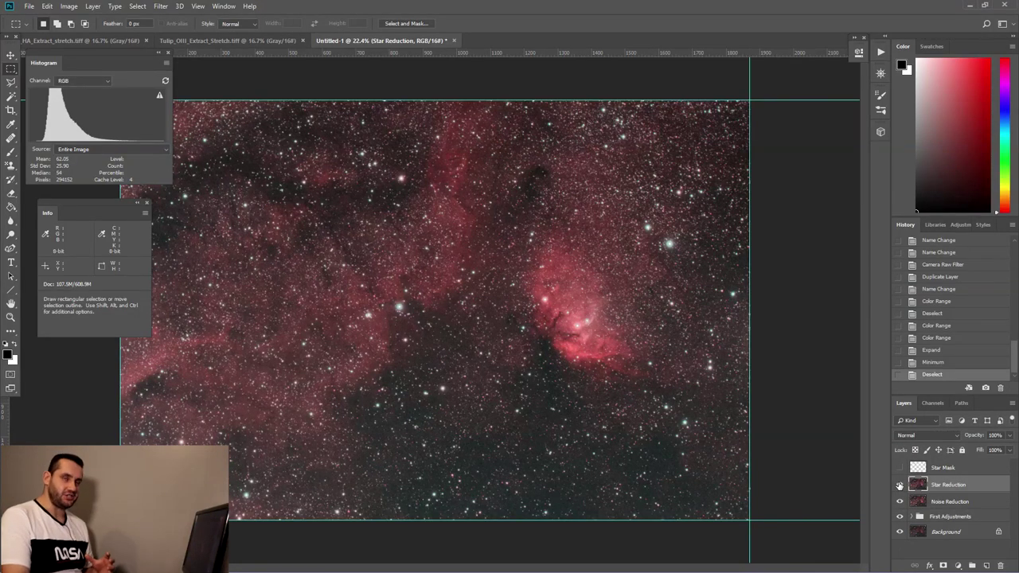
left_click(900, 485)
left_click(900, 485)
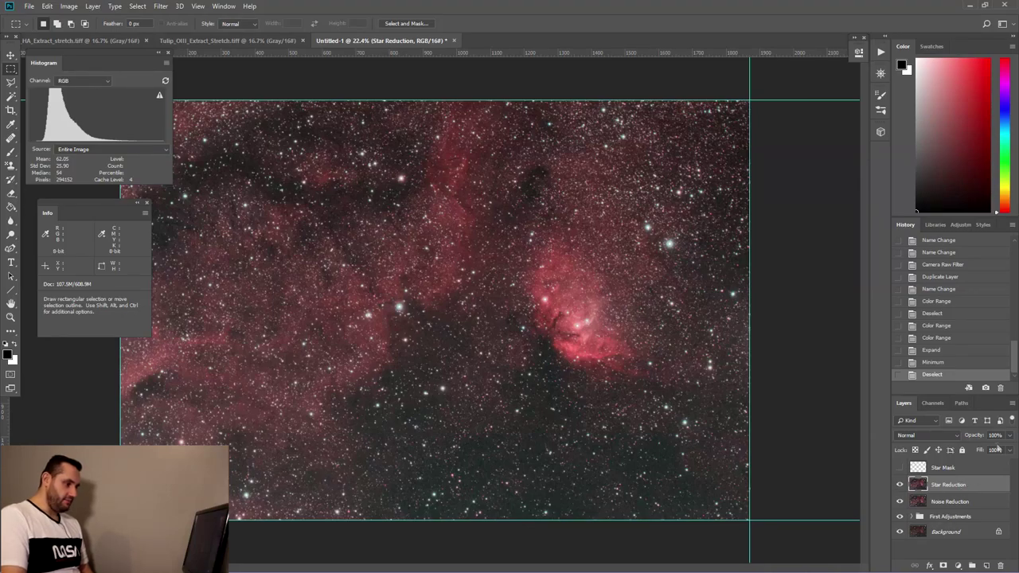
Step: Set Star Reduction opacity to 66% and stamp all visible layers into a new layer
left_click(1001, 435)
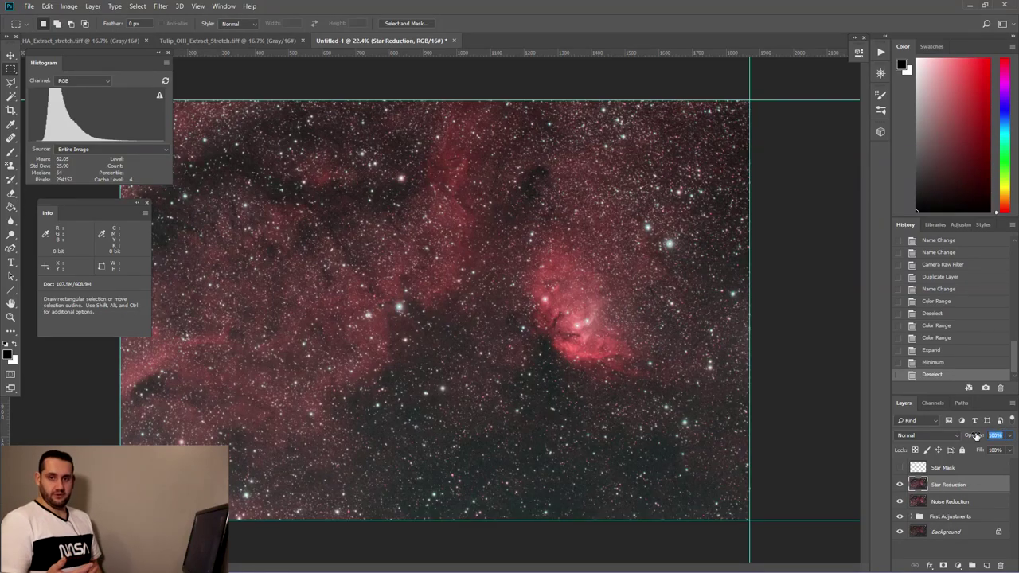
type("66")
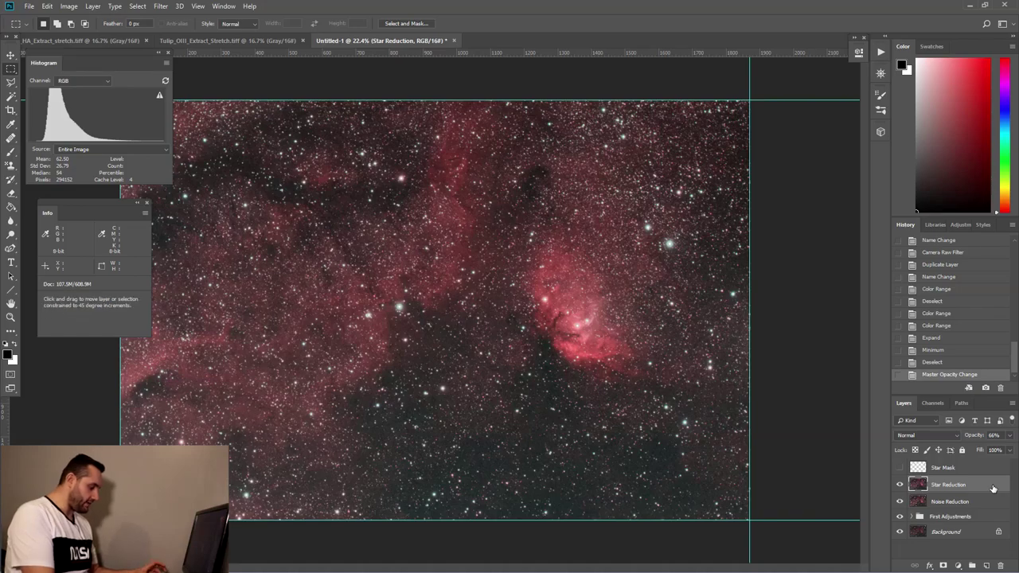
key("ctrl+shift+alt+e")
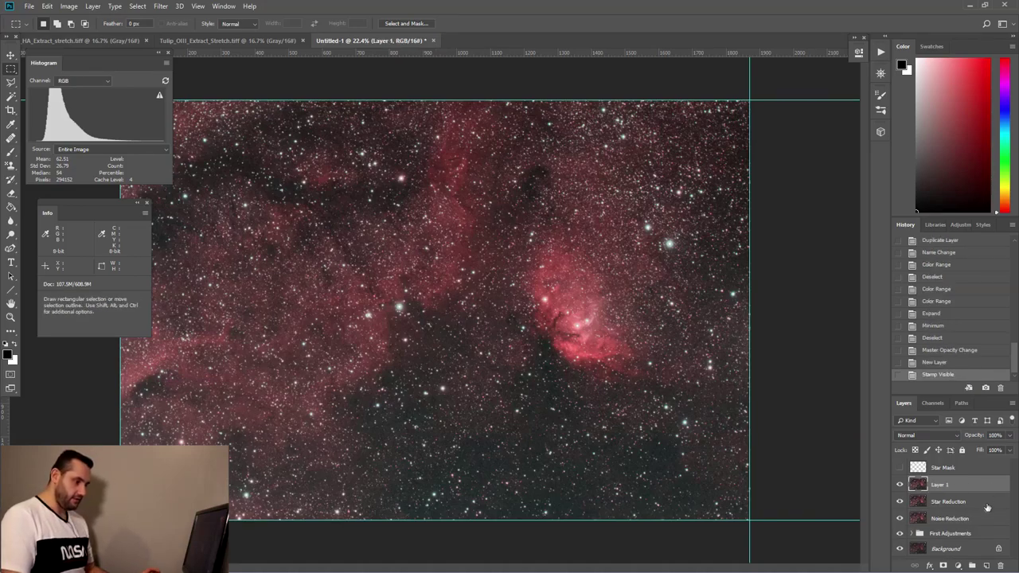
Step: Group the Star Reduction and Noise Reduction layers into a group named 'SR & NR'
left_click(987, 501)
left_click(968, 518, "shift")
key("ctrl+g")
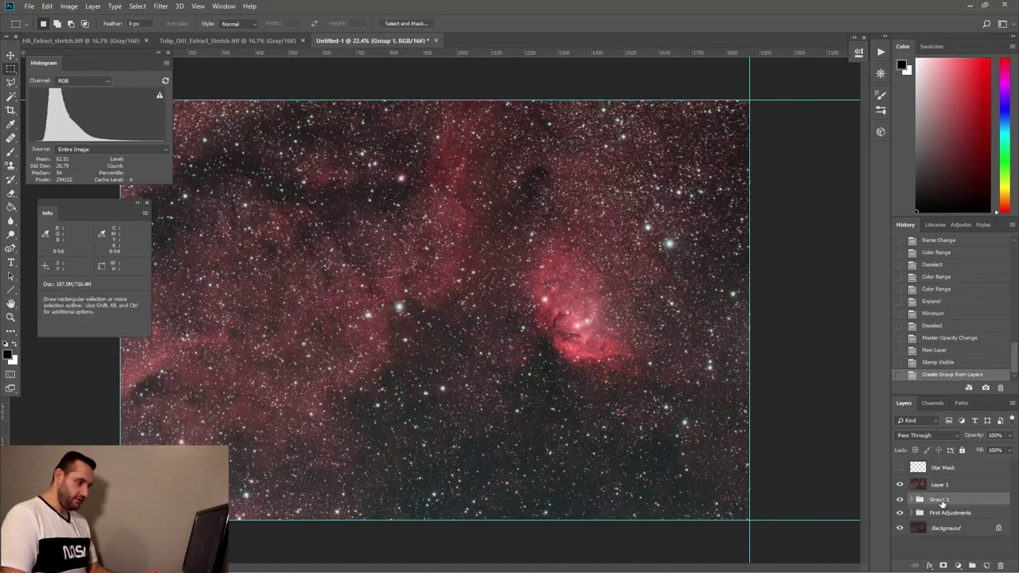
double_click(940, 500)
type("SR & NR")
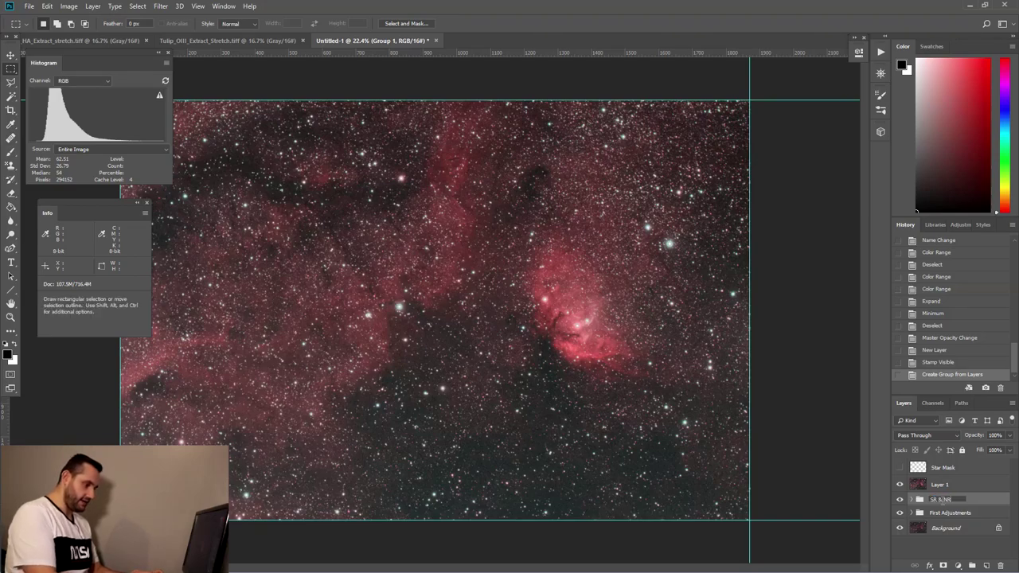
key("Return")
left_click(953, 487)
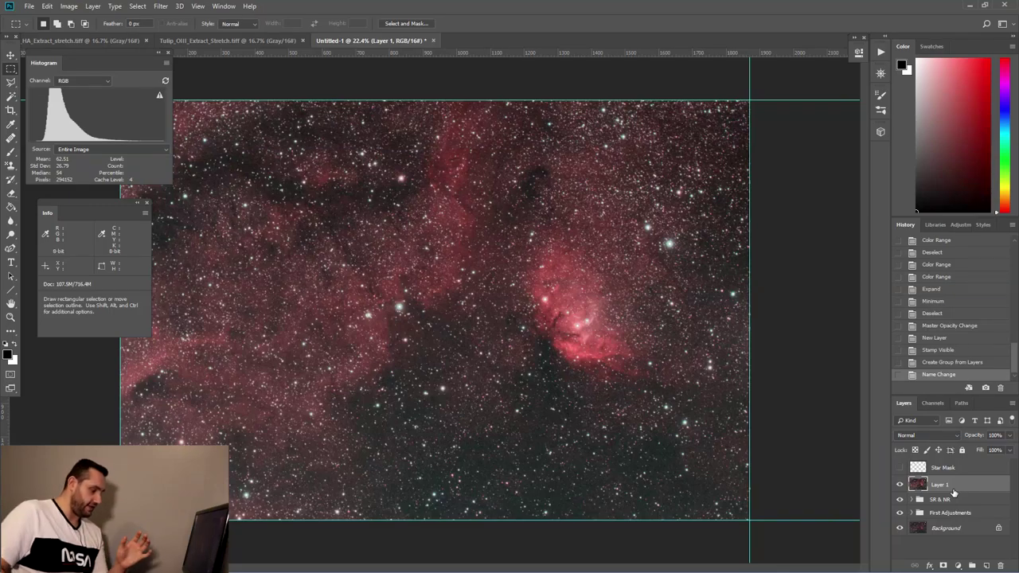
scroll(439, 310, "down", 2)
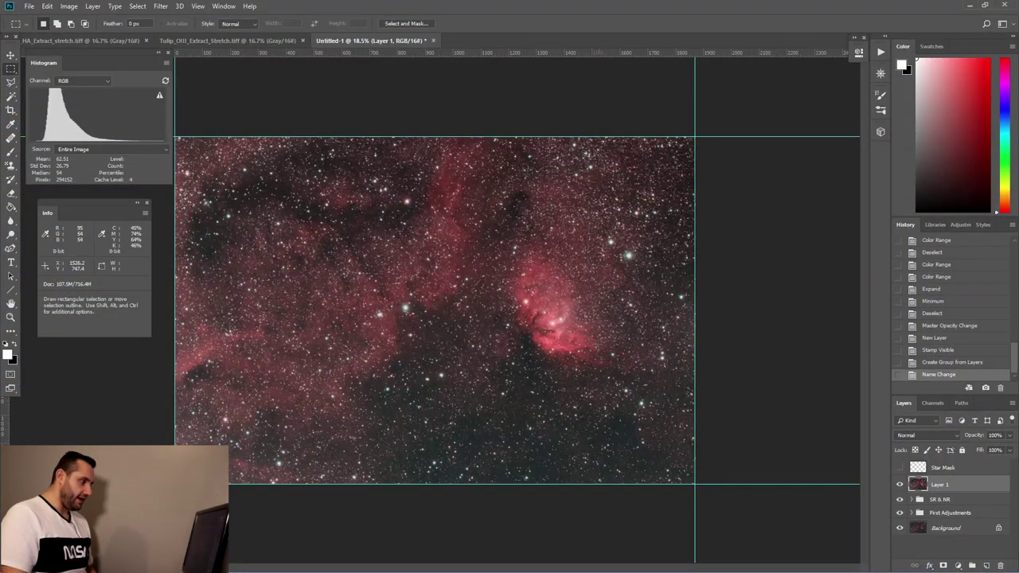
Step: Rename the stamped Layer 1 to 'Desaturate'
double_click(941, 485)
type("De")
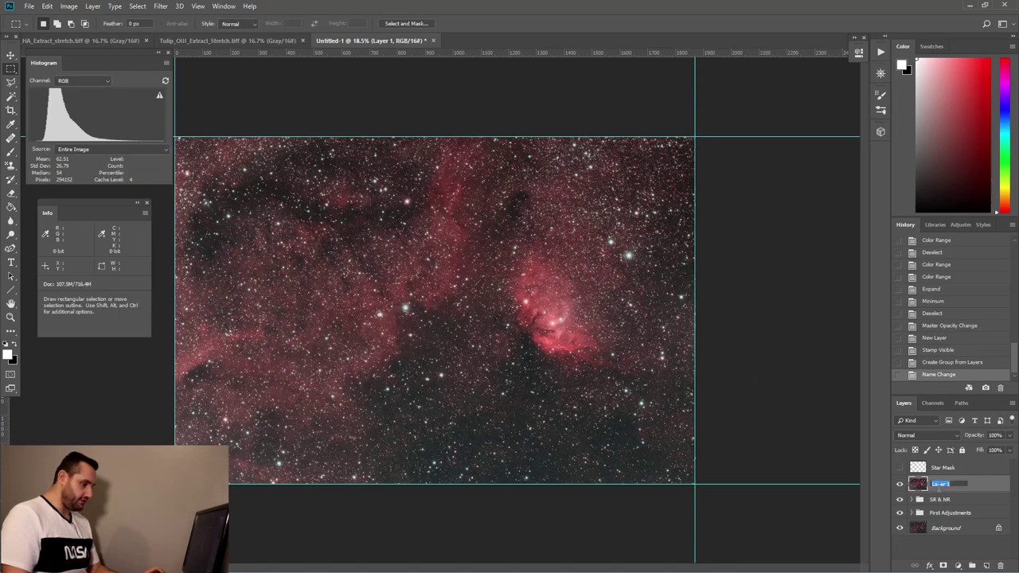
type("saturate")
key("Return")
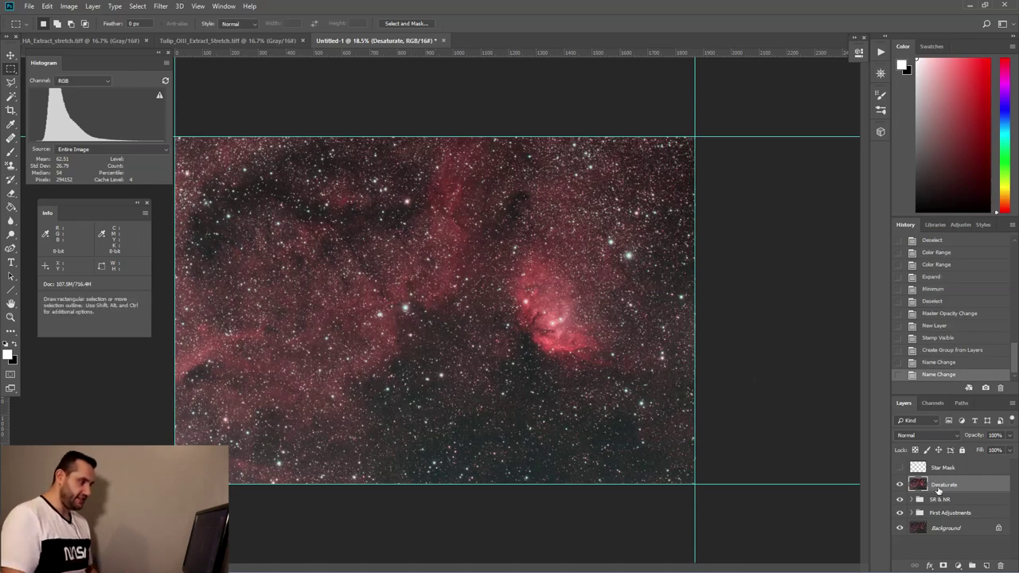
Step: Lower saturation to -20 with Hue/Saturation and show the Histogram in Colors
left_click(69, 6)
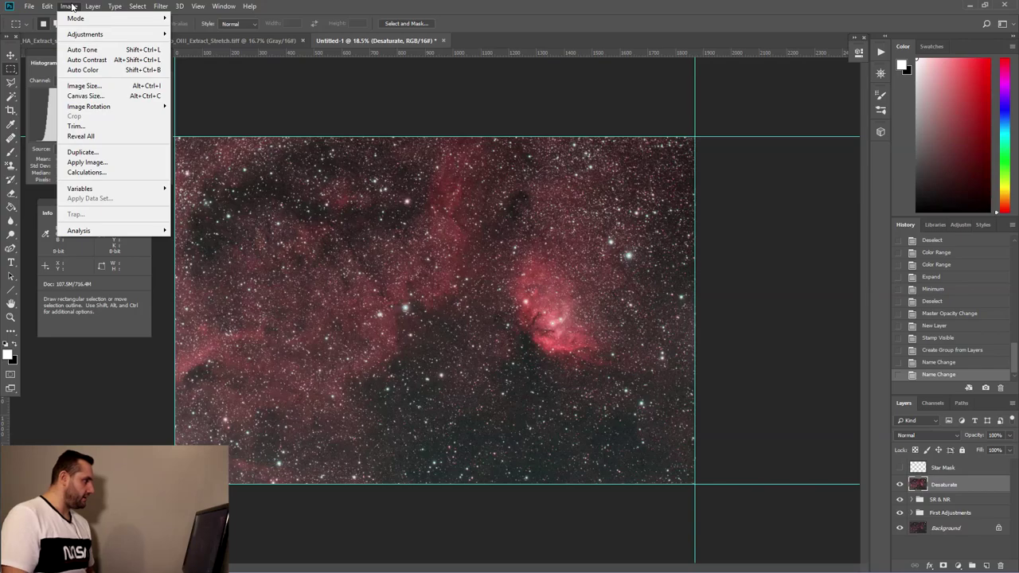
mouse_move(146, 39)
left_click(200, 90)
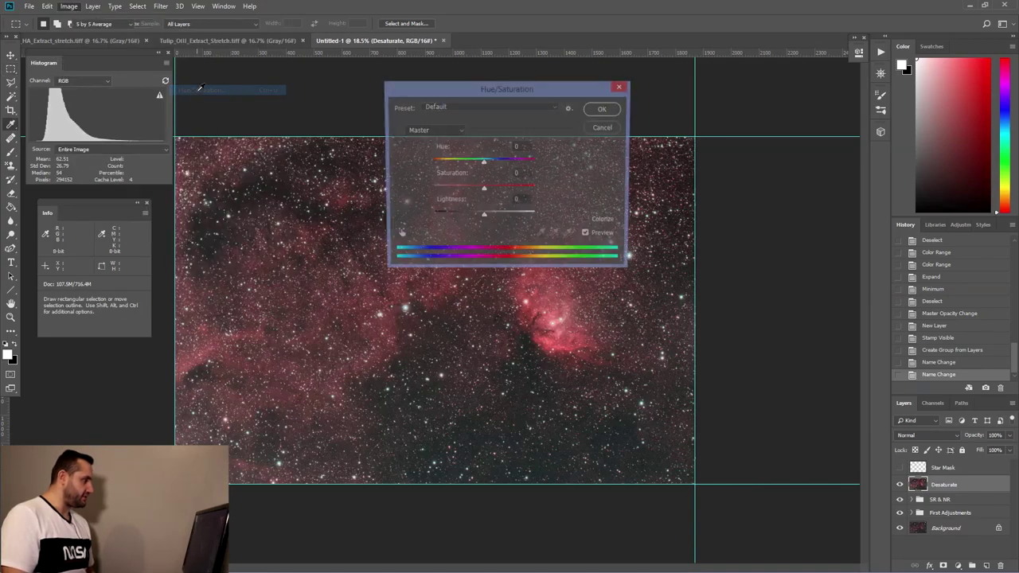
type("-20")
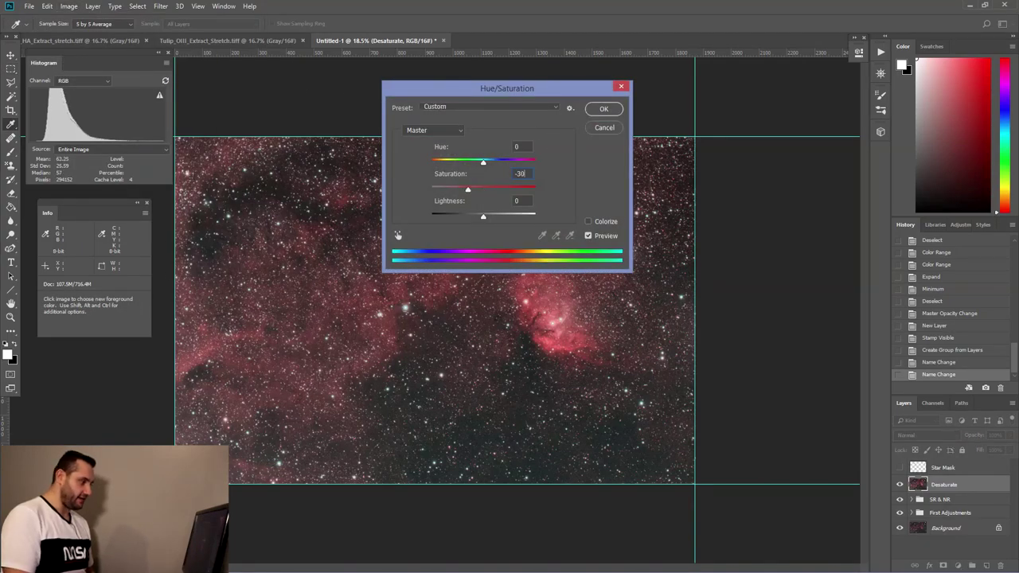
key("Return")
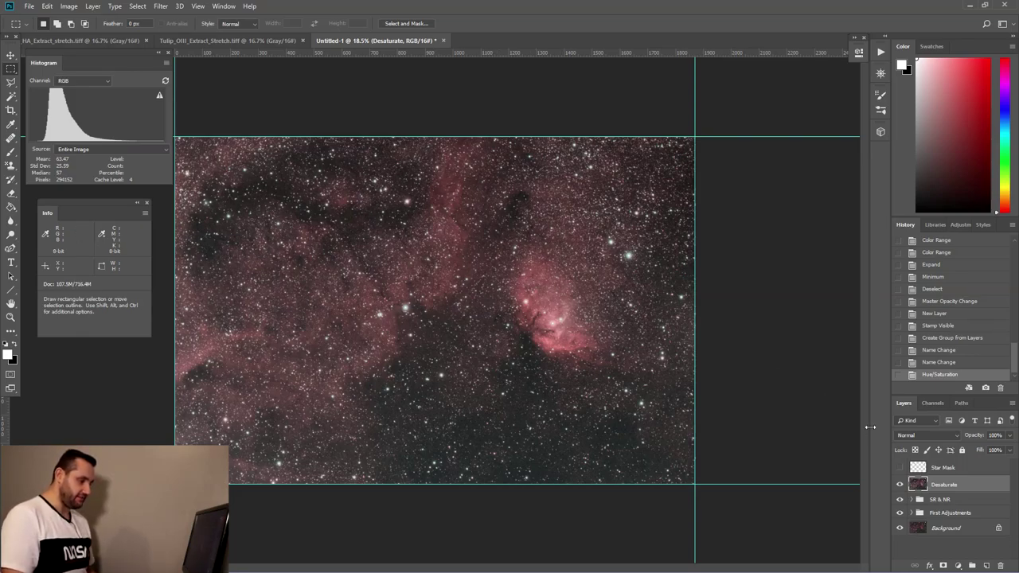
left_click(79, 80)
left_click(64, 131)
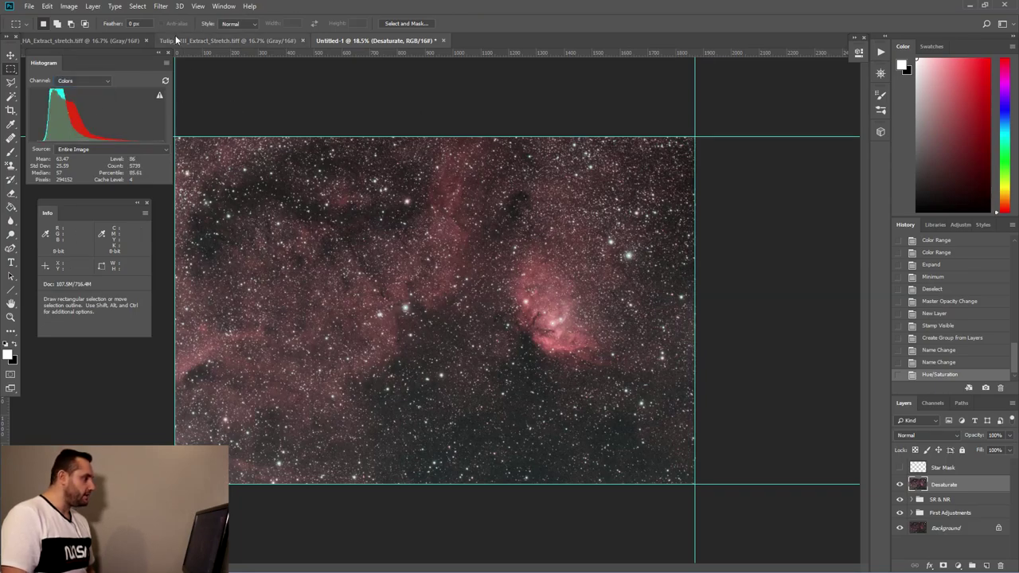
Step: Select the nebula's pink colours with Color Range, Sampled Colors, Fuzziness 122
left_click(137, 5)
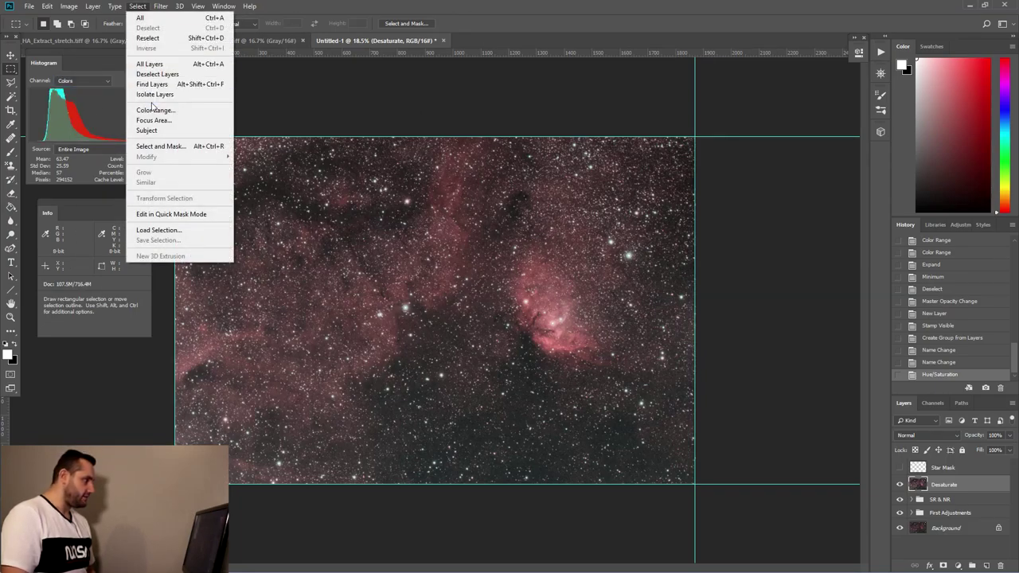
left_click(155, 110)
left_click(697, 87)
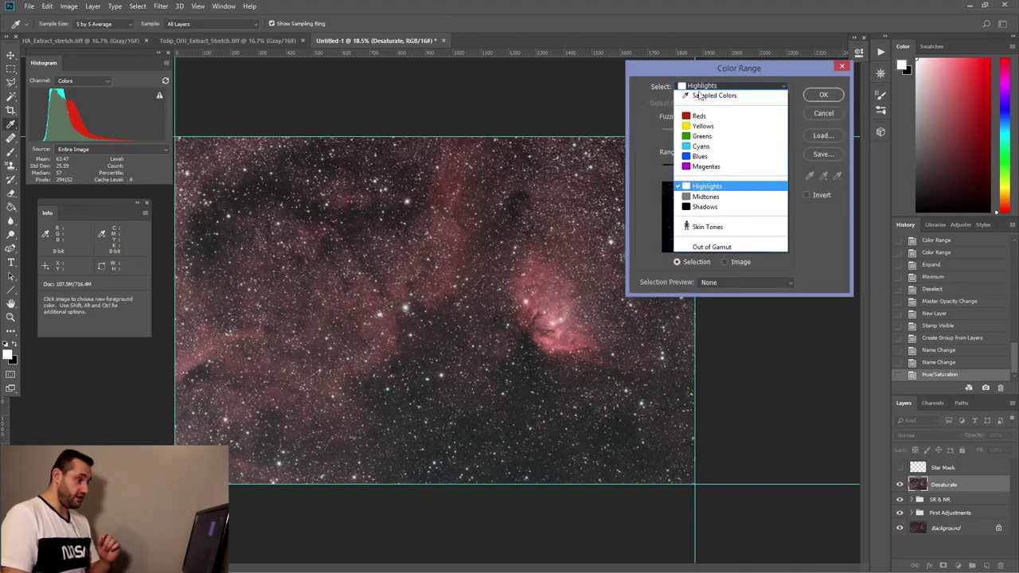
left_click(701, 96)
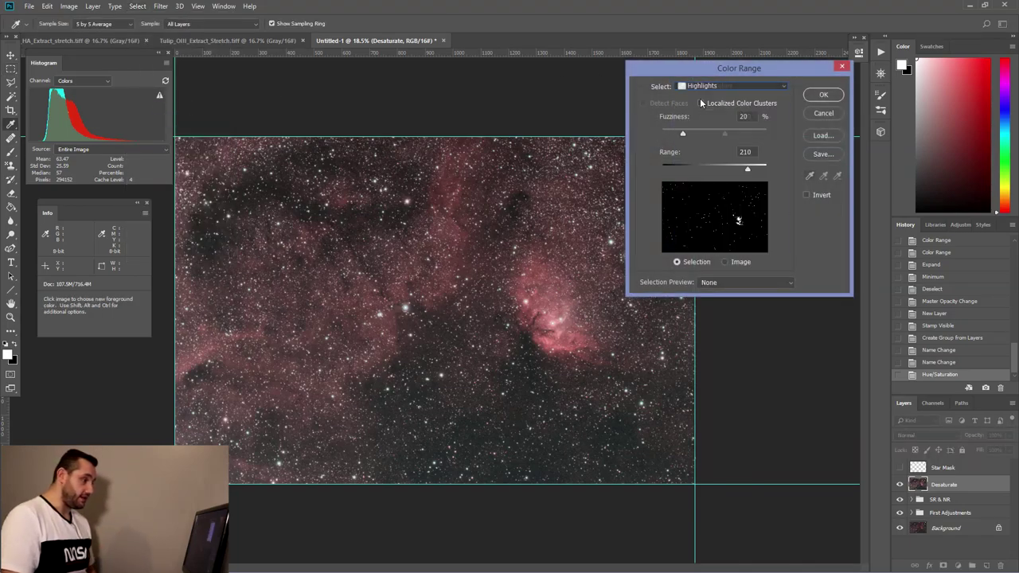
left_click(553, 315)
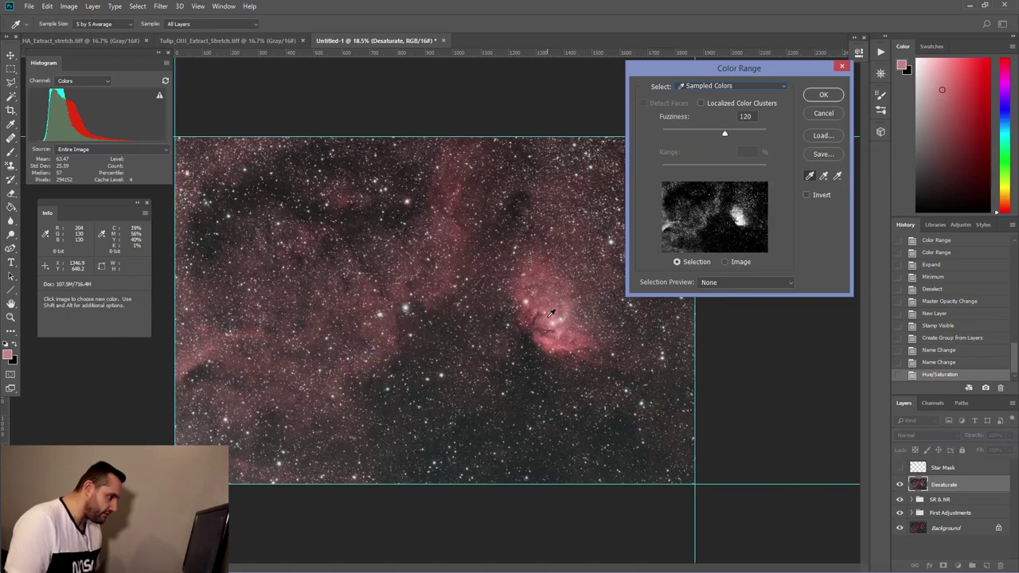
left_click_drag(724, 133, 726, 136)
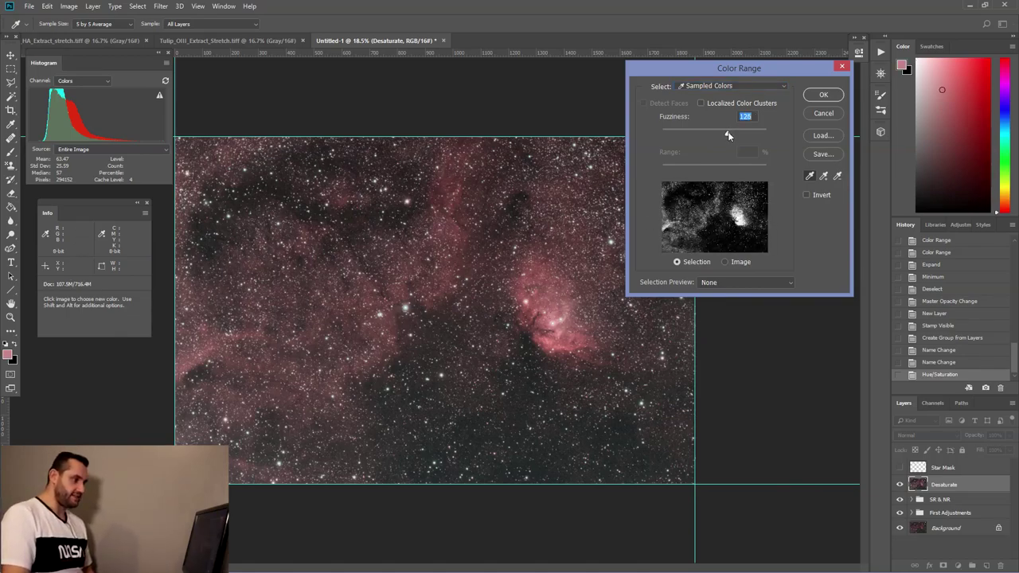
left_click(816, 95)
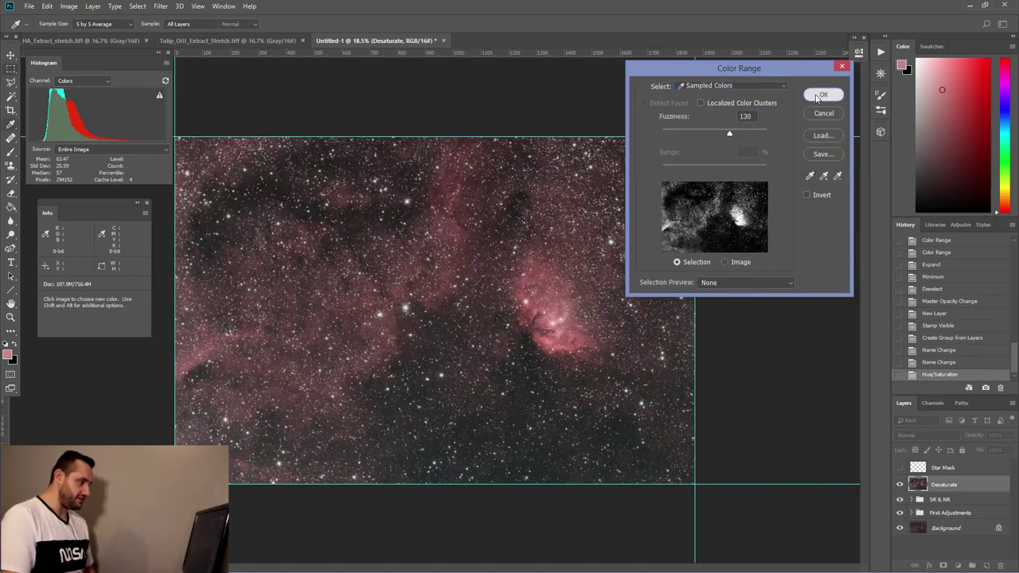
Step: Feather the selection by 10 pixels, copy it to a new layer, and view that layer alone
left_click(137, 6)
mouse_move(170, 156)
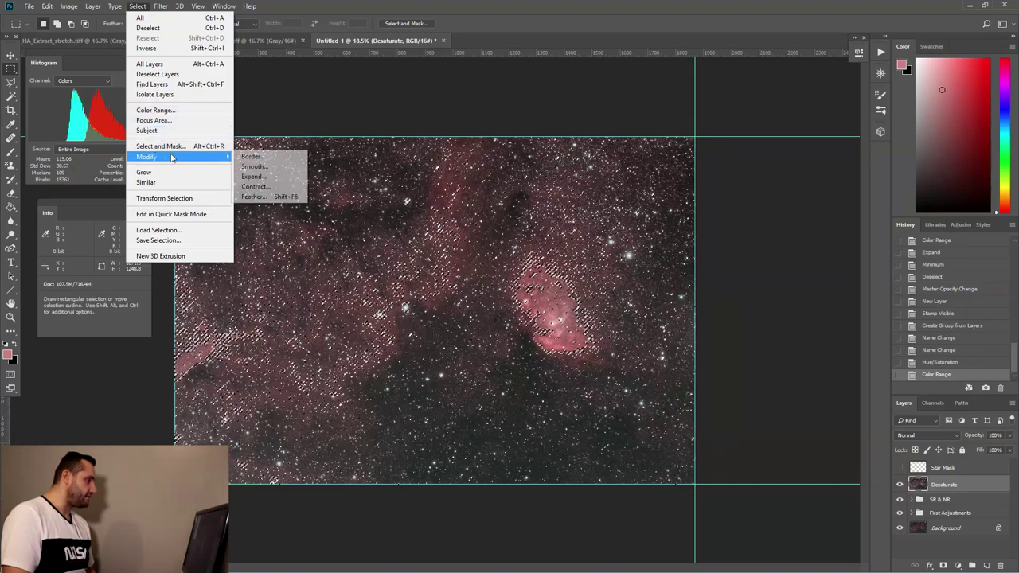
left_click(267, 200)
key("Return")
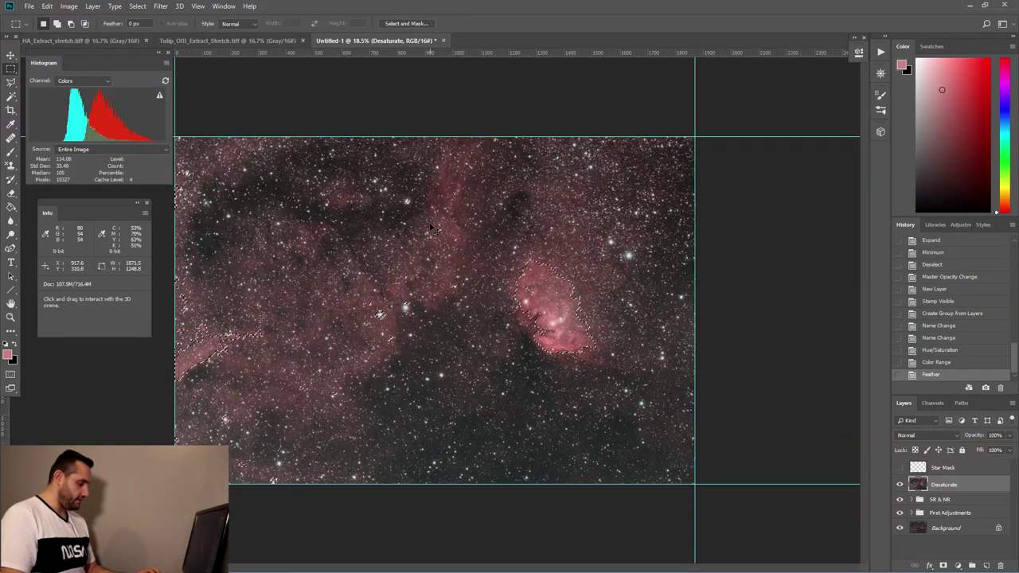
key("ctrl+j")
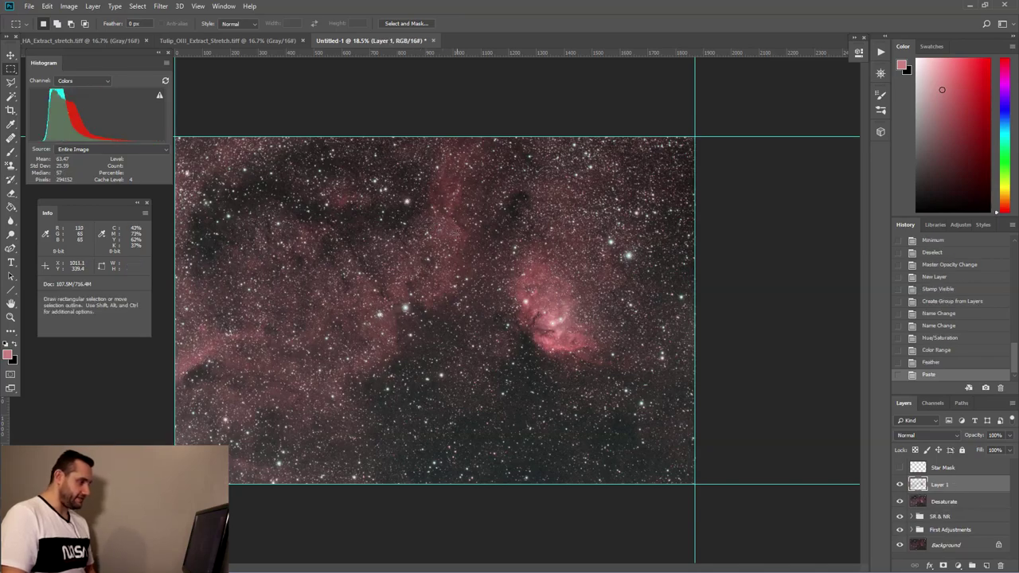
left_click_drag(900, 502, 901, 546)
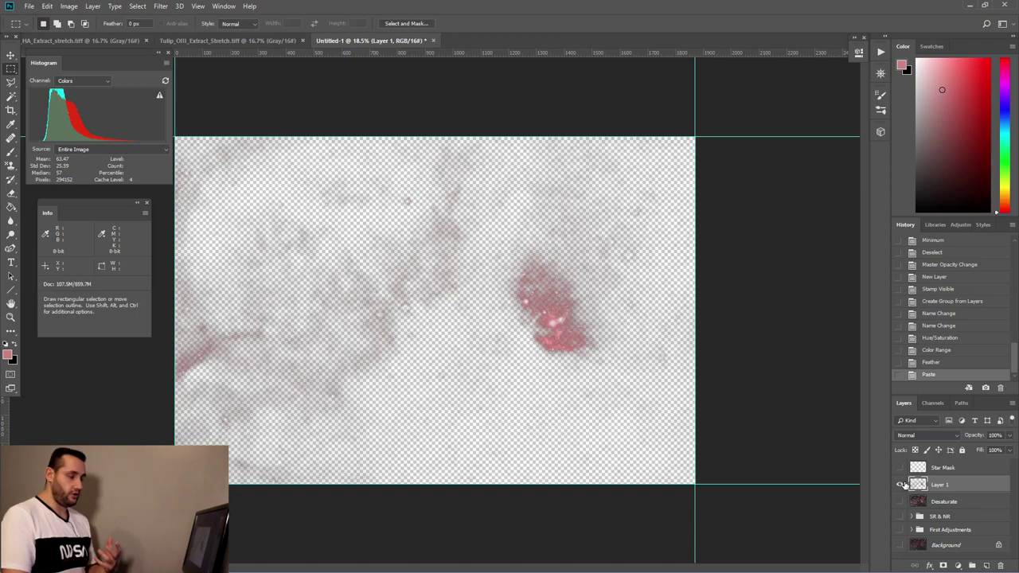
Step: Load the Star Mask selection and add a Hide Selection layer mask to Layer 1
left_click_drag(900, 546, 919, 496)
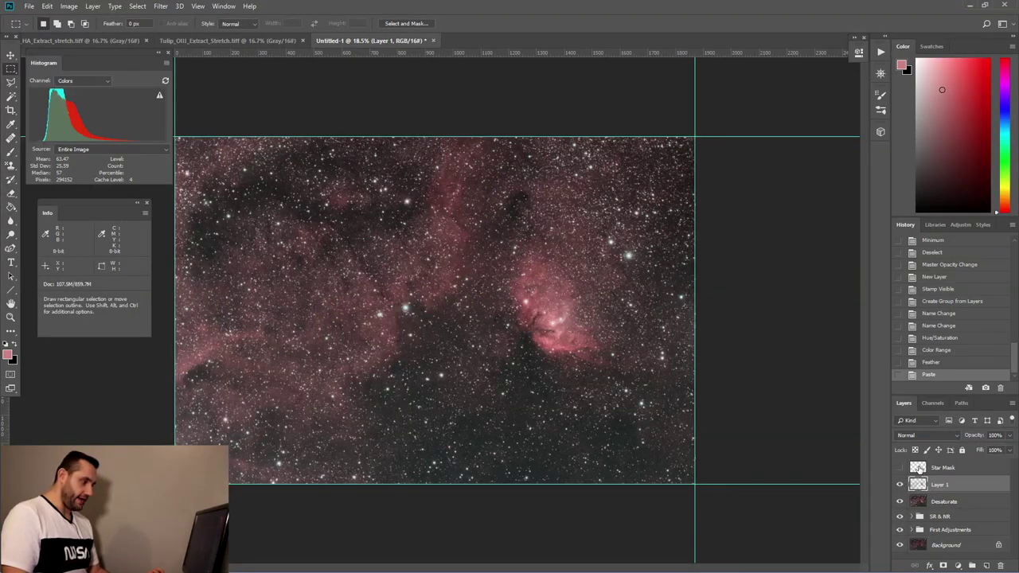
left_click(920, 469, "ctrl")
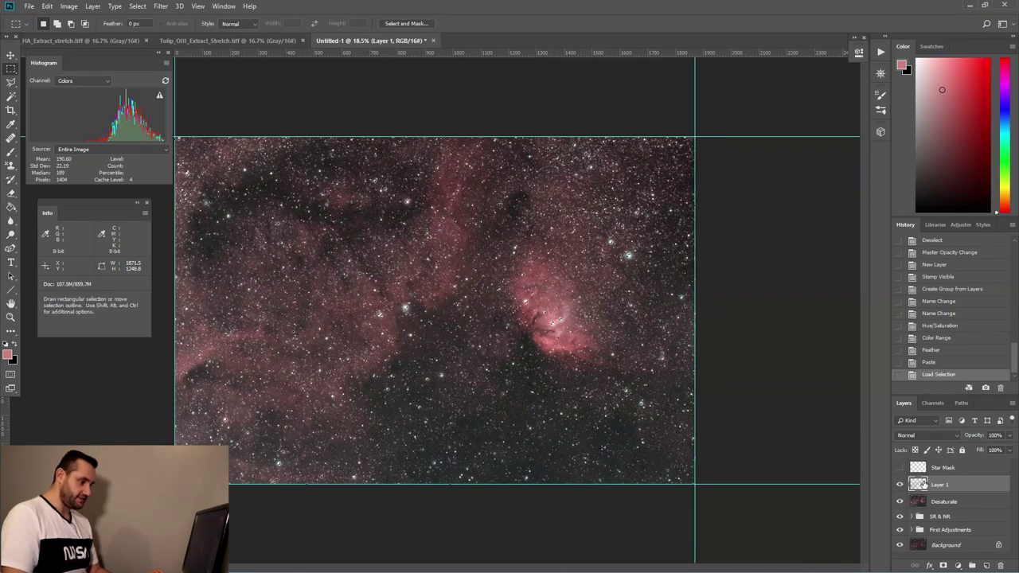
left_click(93, 7)
mouse_move(122, 173)
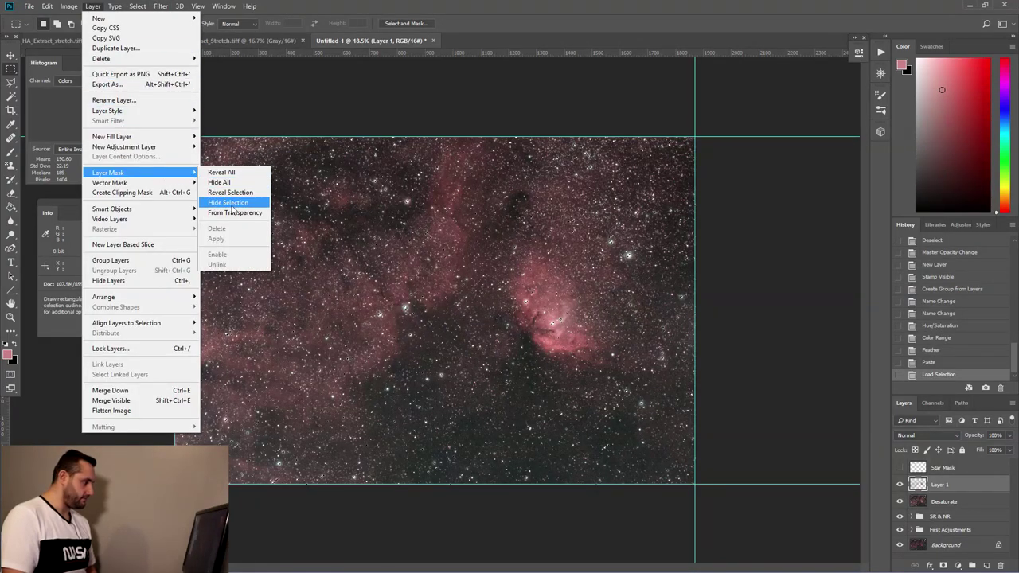
left_click(231, 205)
left_click(918, 485)
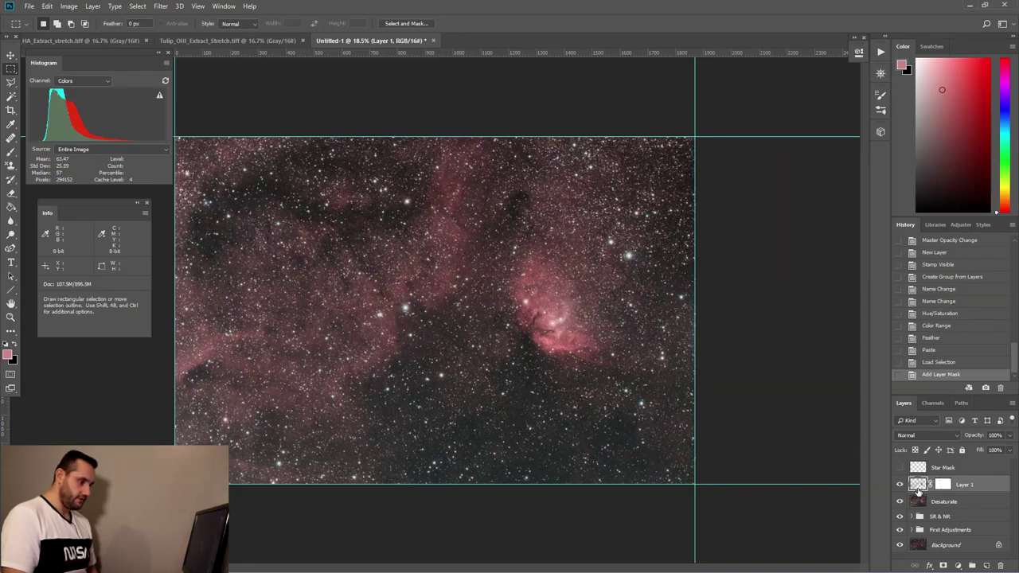
Step: Rename Layer 1 to 'Add Blue 1'
double_click(966, 485)
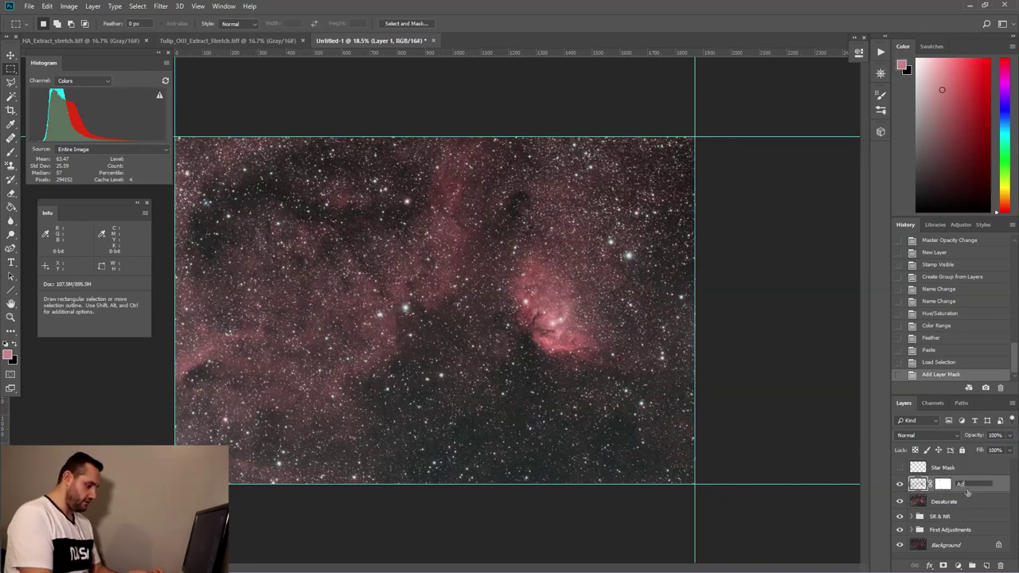
type("Add Blue")
key("Return")
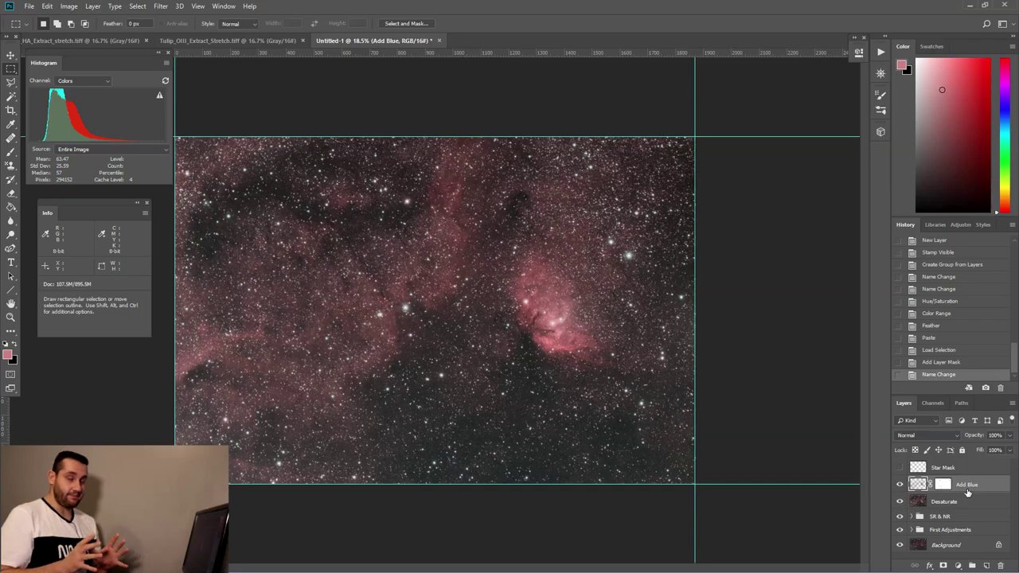
double_click(968, 491)
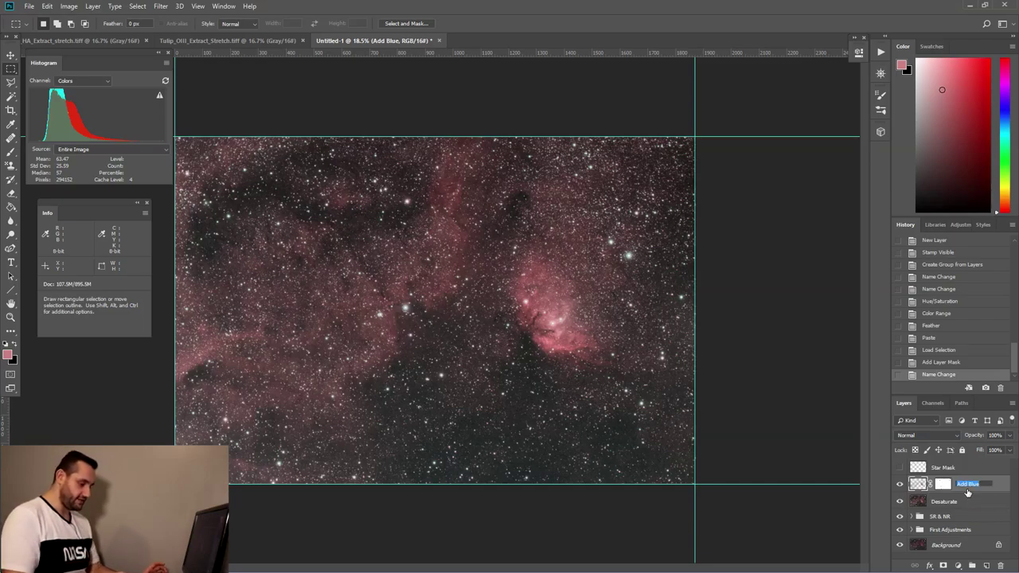
type("1")
key("Return")
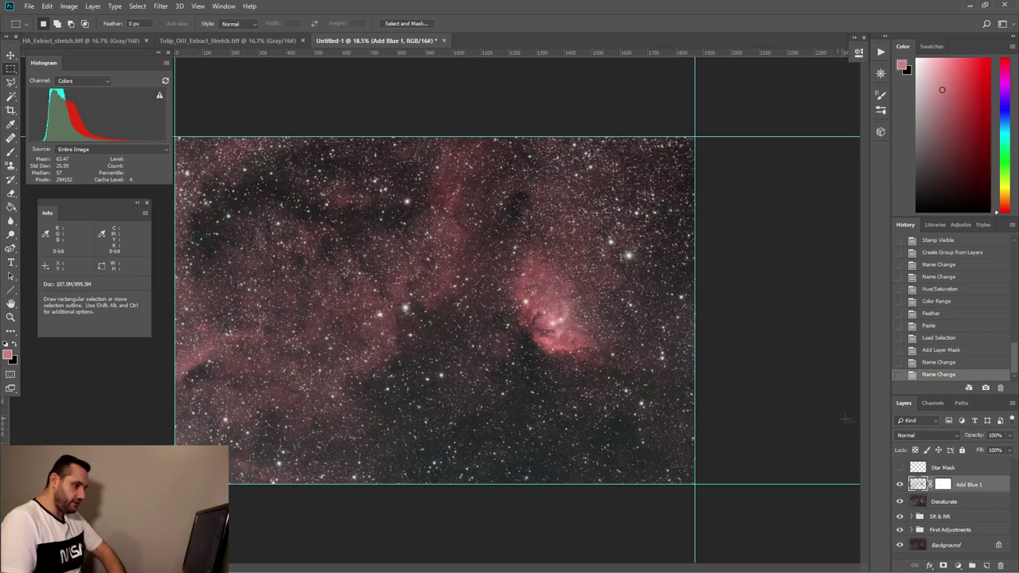
Step: Add a Levels layer clipped to Add Blue 1 with the Blue white point lowered to 140
left_click(959, 564)
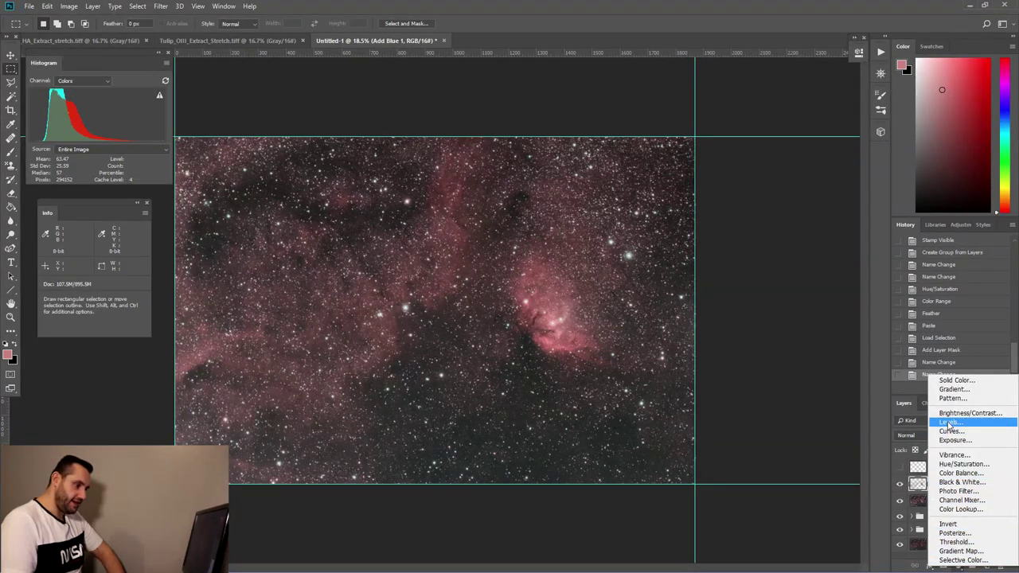
left_click(948, 425)
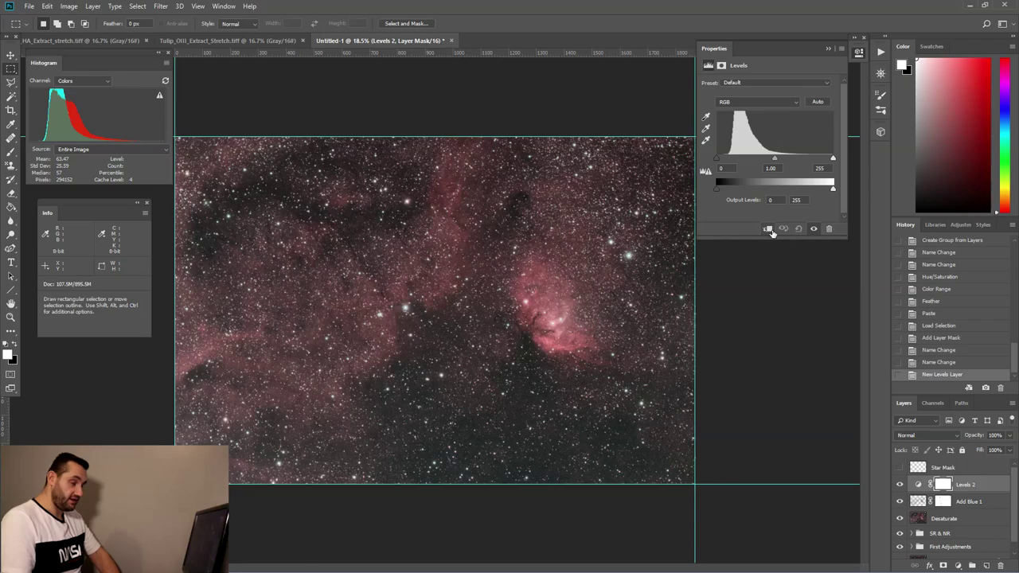
left_click(739, 102)
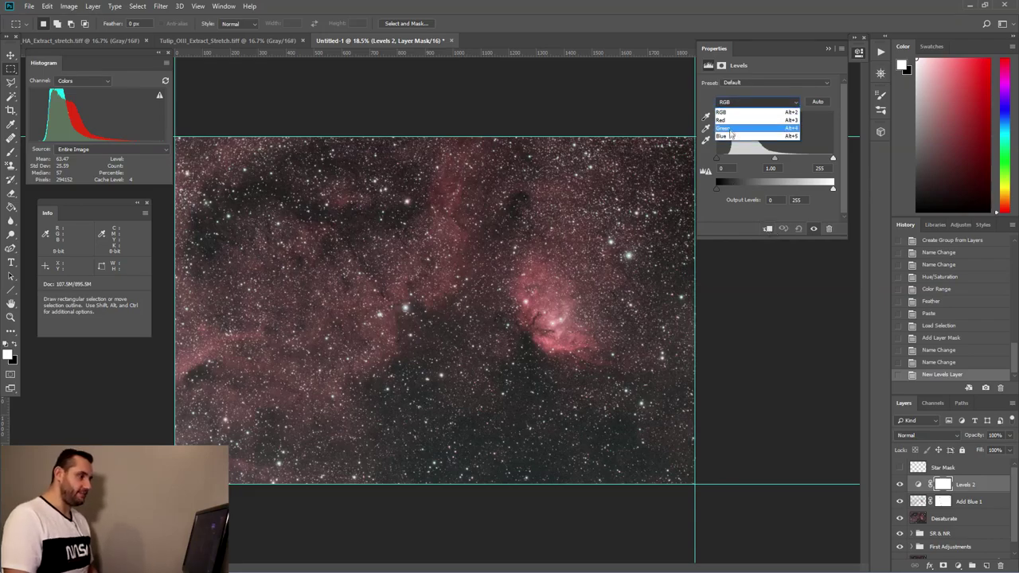
left_click(729, 138)
left_click_drag(833, 158, 751, 165)
left_click(766, 229)
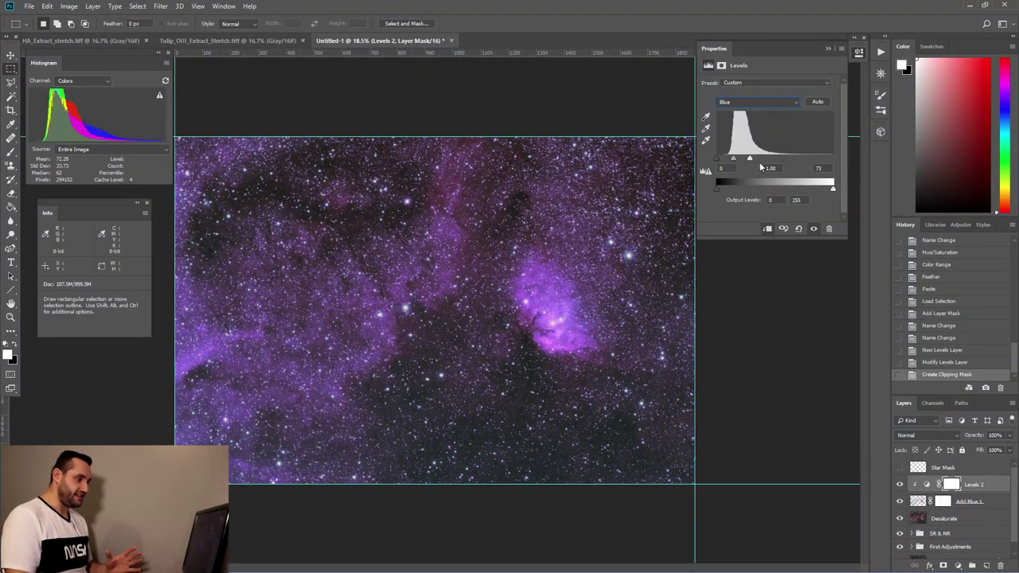
left_click_drag(750, 159, 834, 159)
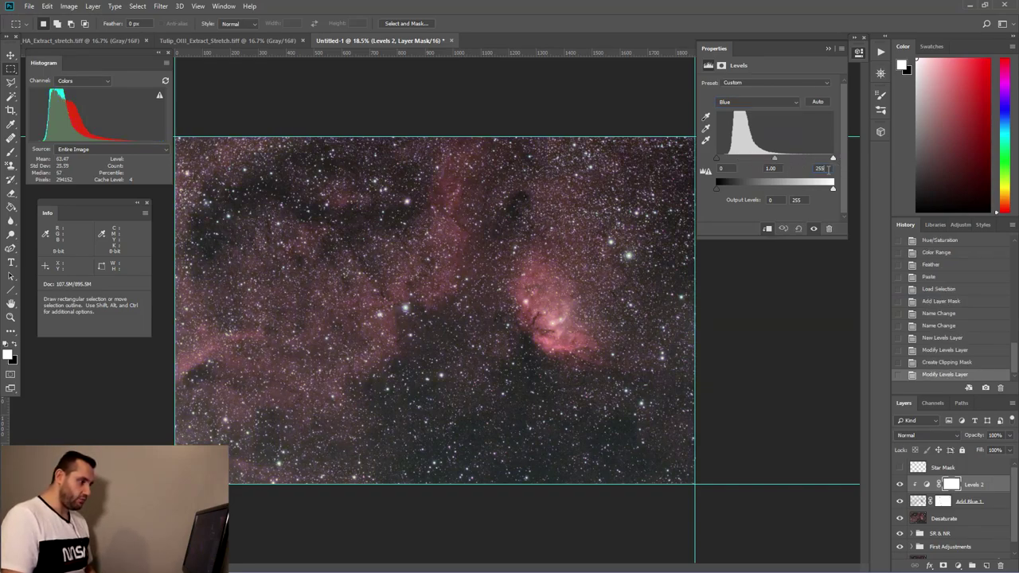
left_click(831, 160)
left_click_drag(831, 161, 783, 165)
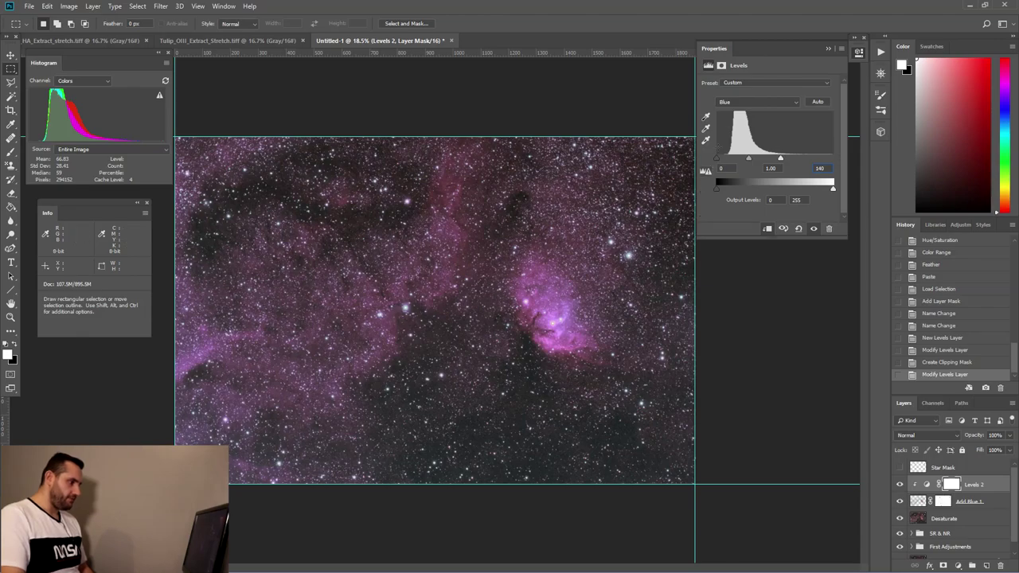
Step: Raise the Red channel black point to 53 and collapse the Properties panel
left_click(741, 102)
left_click(730, 121)
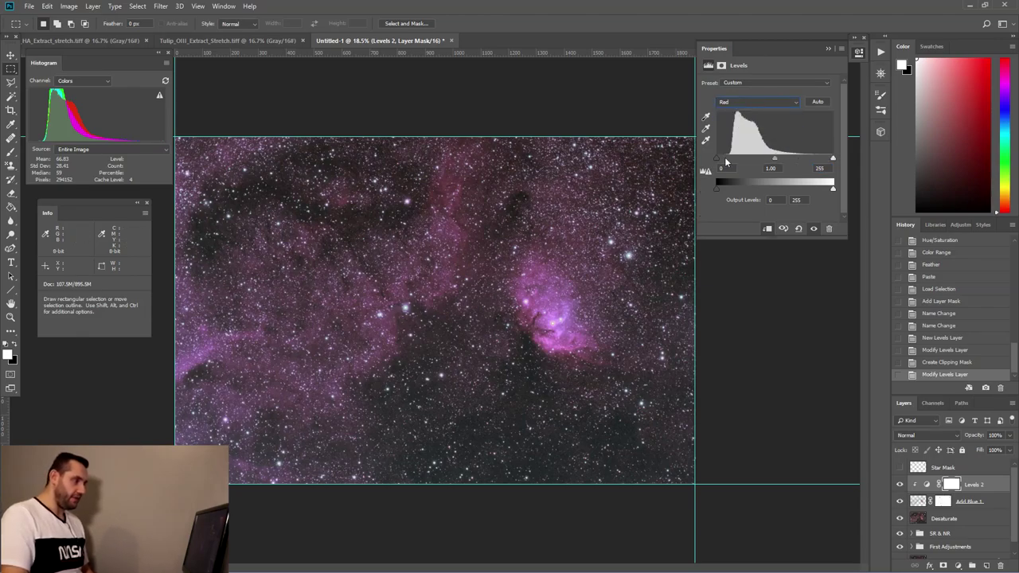
left_click_drag(719, 158, 742, 162)
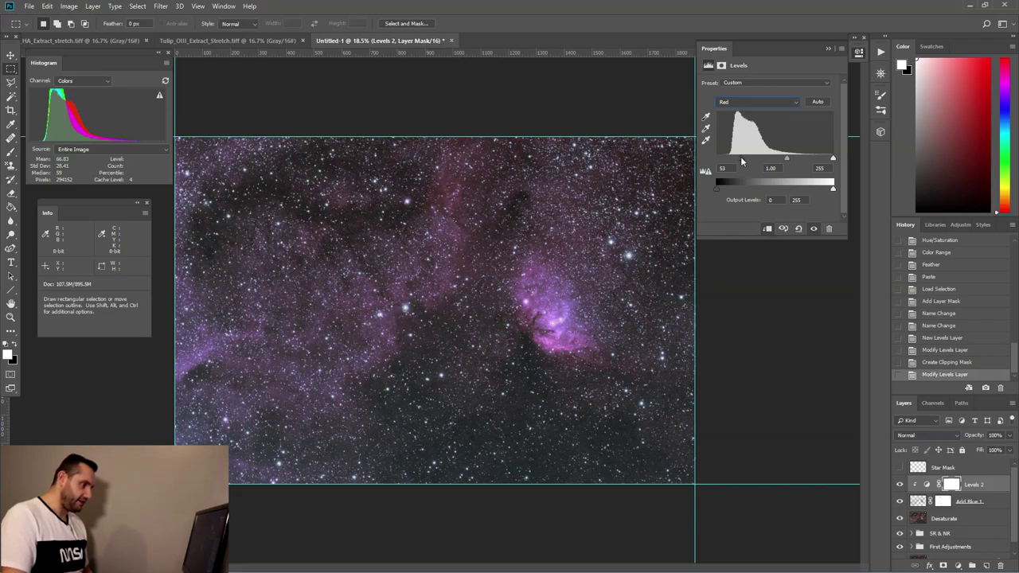
left_click(828, 50)
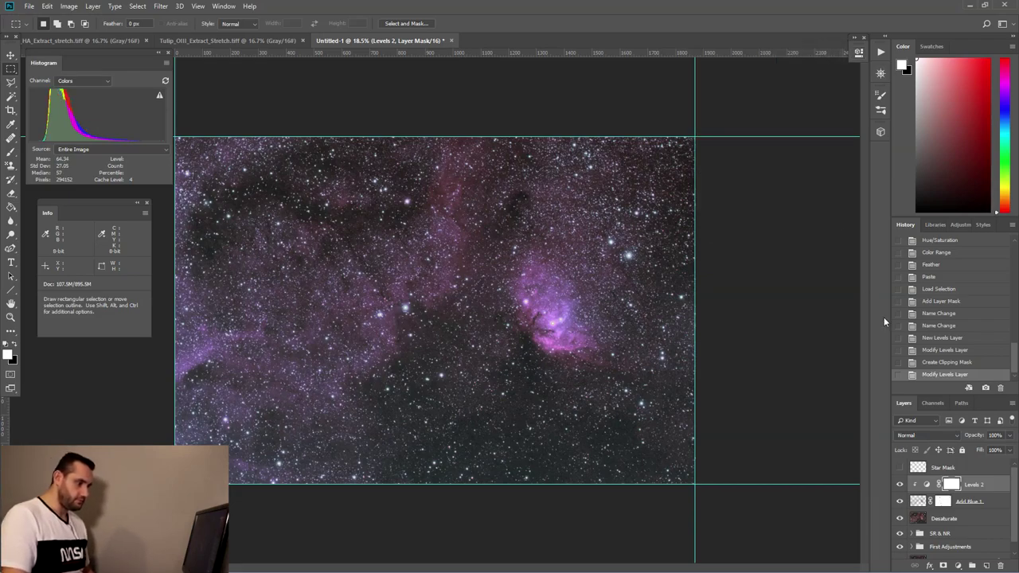
left_click(920, 501)
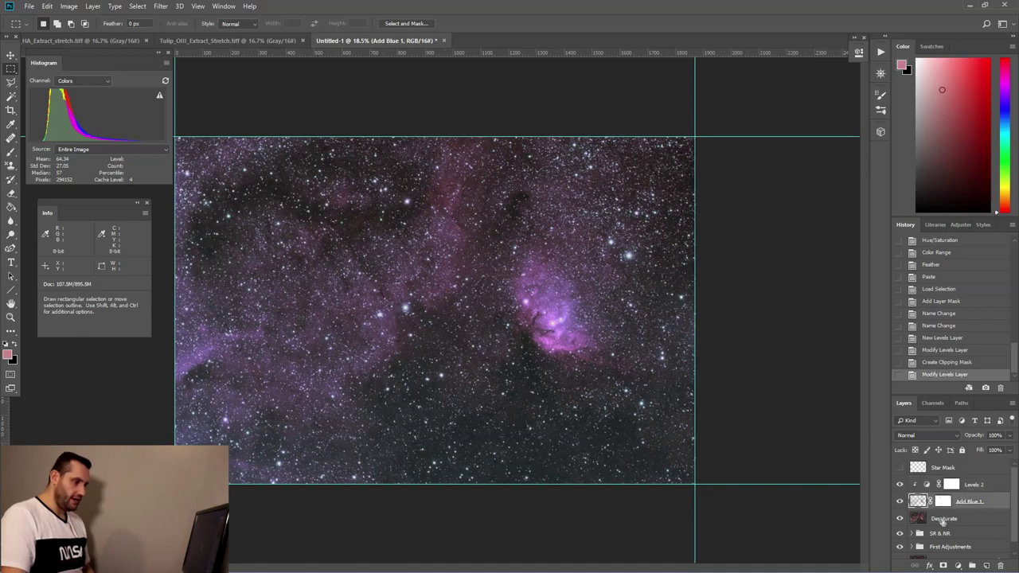
Step: Add a Selective Color layer setting Reds to Cyan −50, Magenta −50, Yellow −26 (Absolute)
left_click(959, 566)
left_click(962, 558)
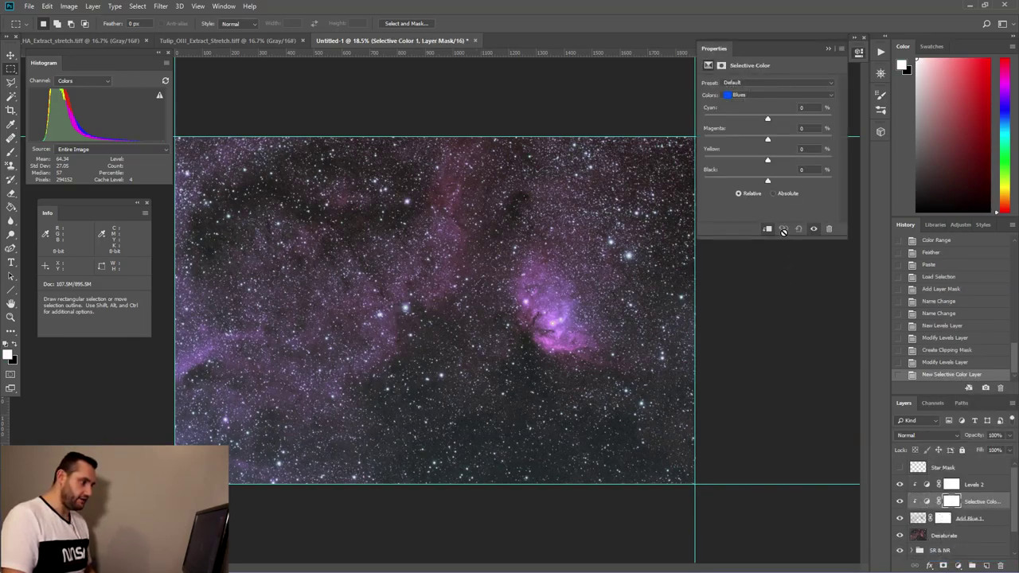
left_click(742, 99)
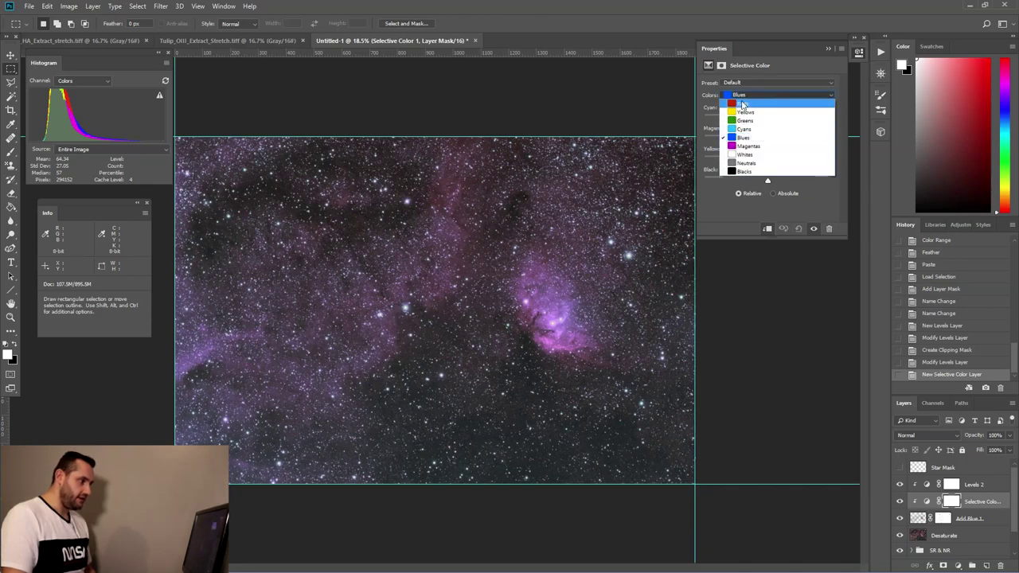
left_click(742, 104)
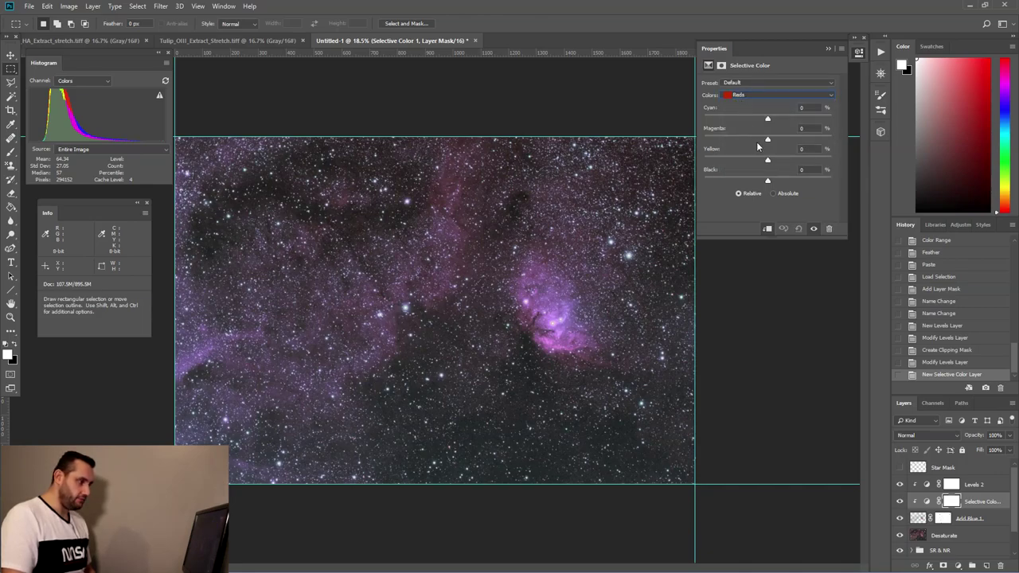
left_click(774, 193)
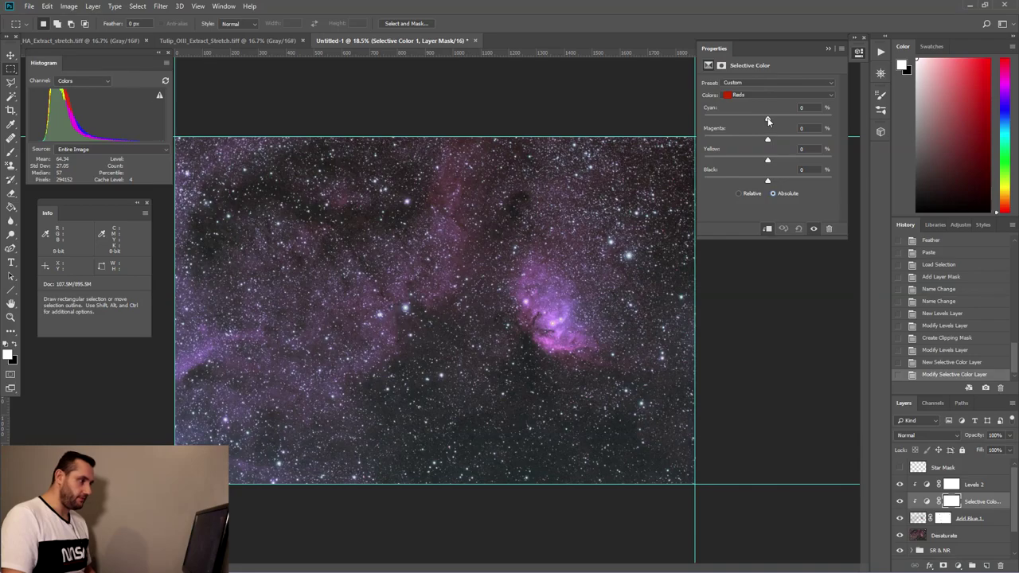
left_click_drag(768, 121, 751, 160)
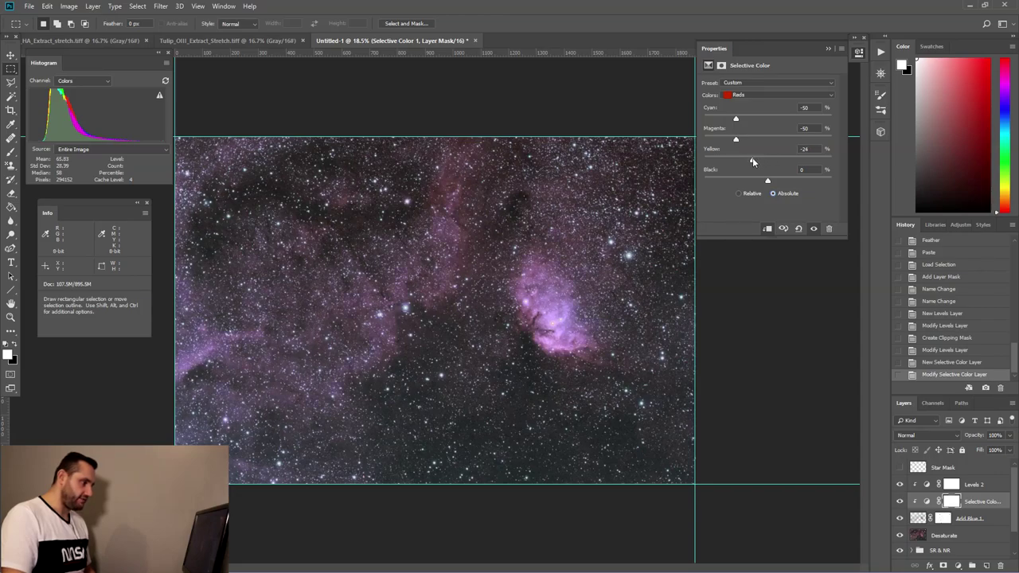
left_click(828, 49)
Step: Toggle Levels 2 and Selective Color 1 visibility to compare the colour change
left_click(900, 484)
left_click(900, 501)
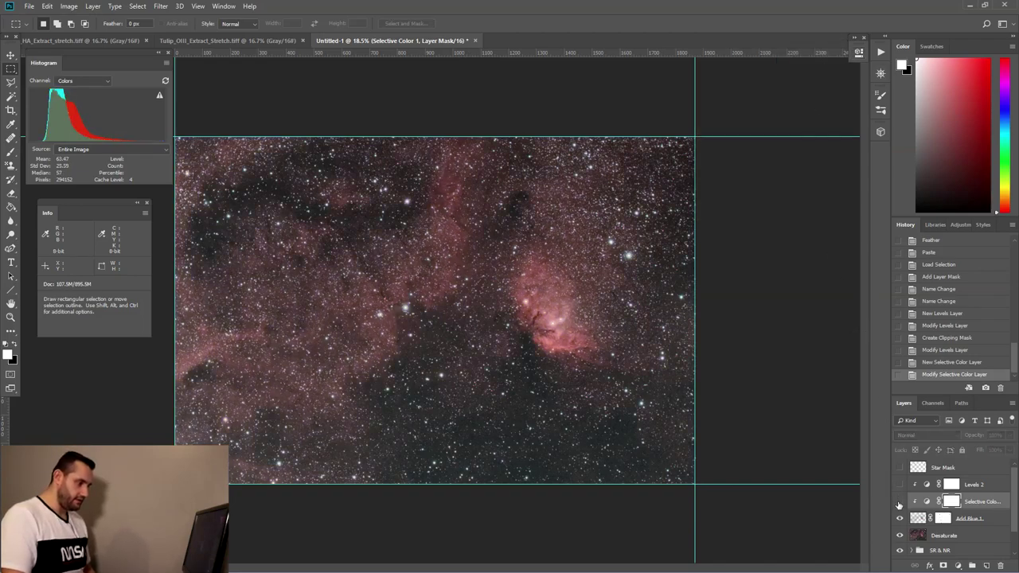
left_click(900, 501)
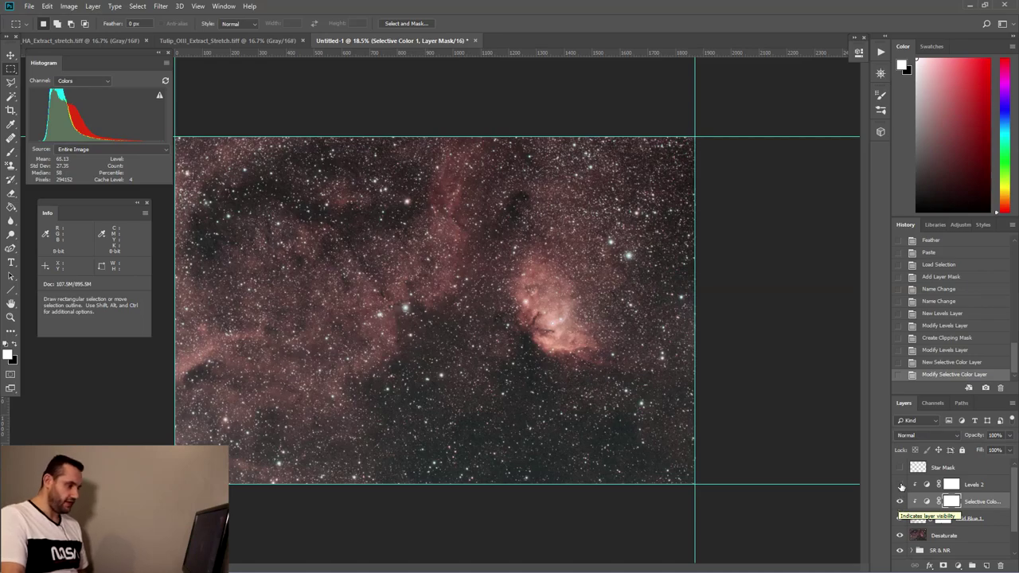
left_click(900, 484)
Step: Stamp the visible image into a new layer named 'Add Blue 2'
left_click(984, 485)
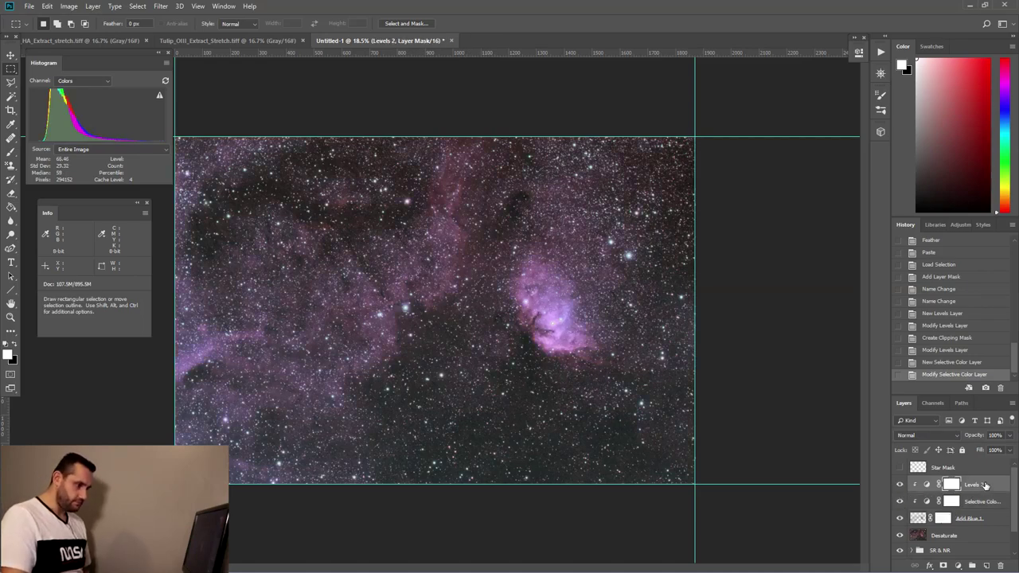
key("ctrl+shift+alt+n")
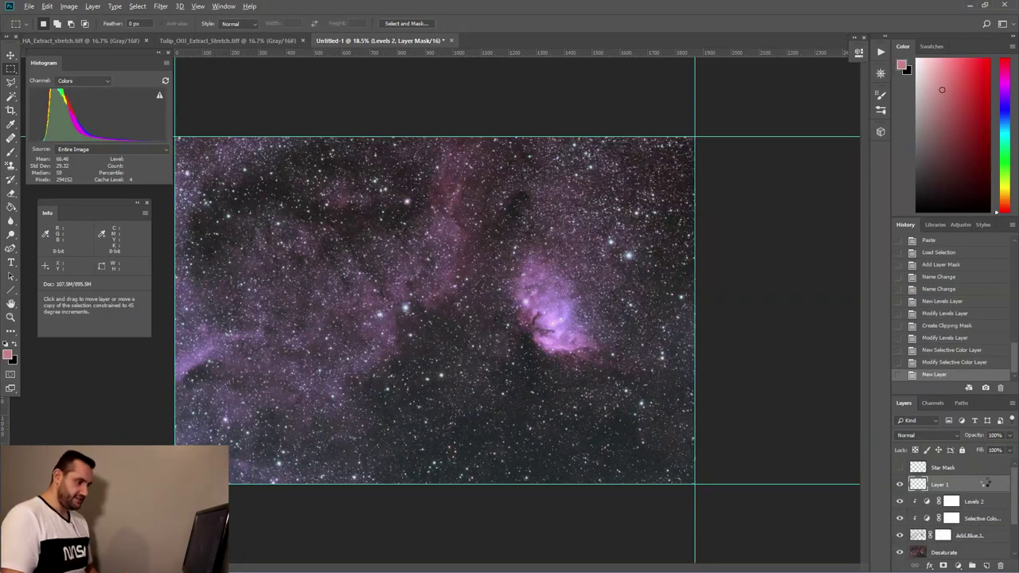
key("ctrl+shift+alt+e")
double_click(940, 484)
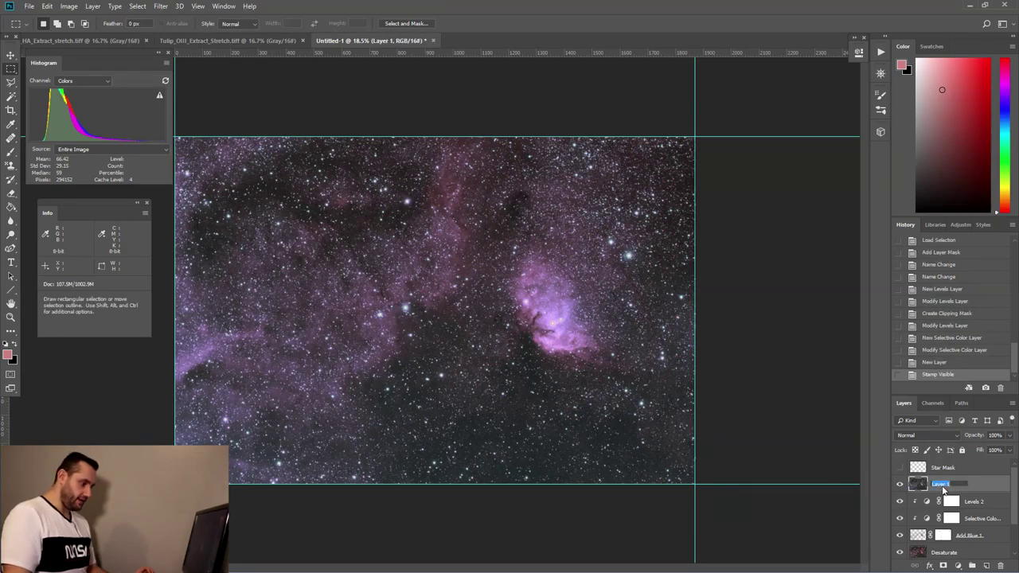
type("Add Blue")
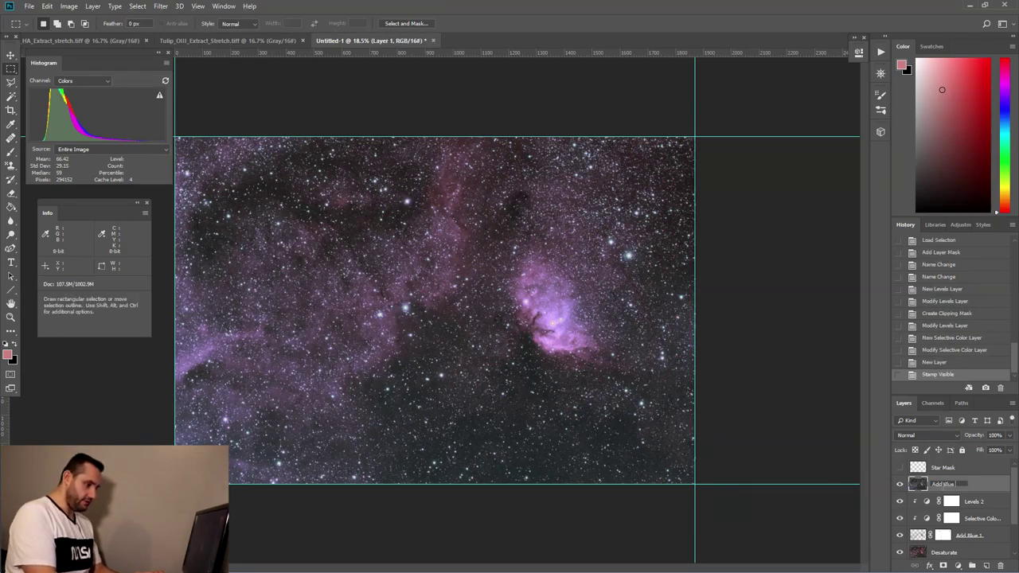
type(" 2")
key("Return")
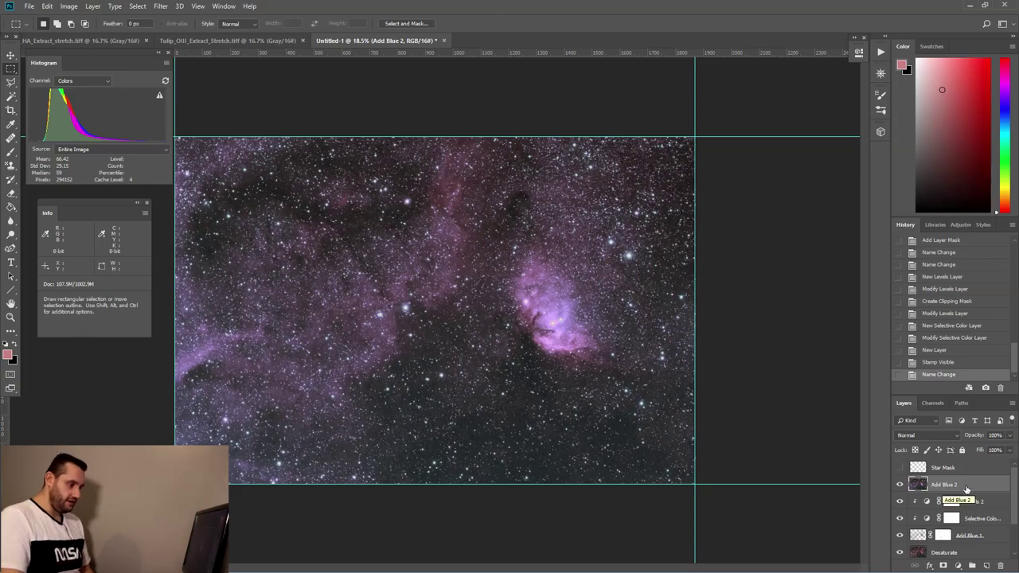
Step: Add a Selective Color layer with Blues set to Cyan +50 and Magenta +11
left_click(958, 566)
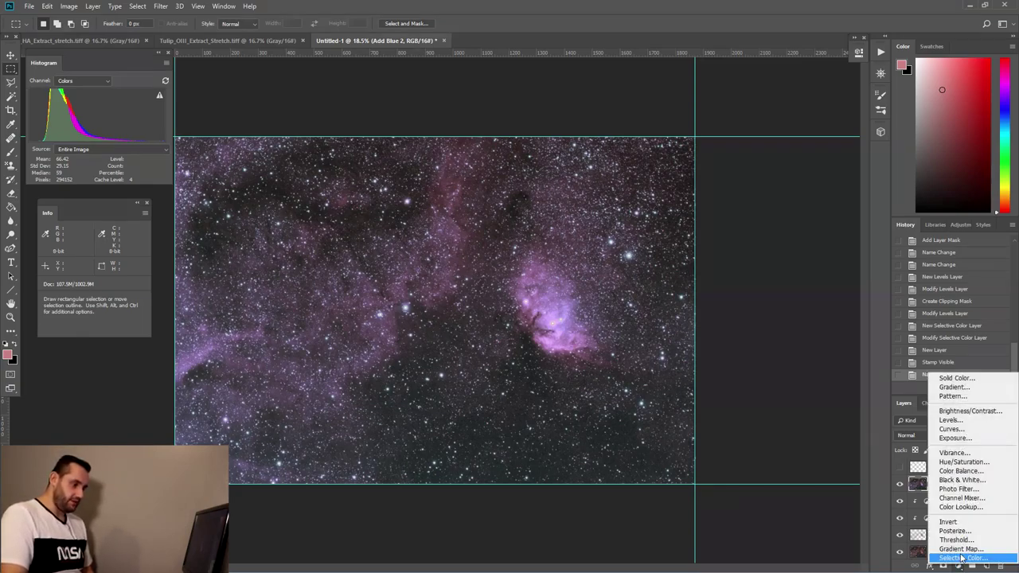
left_click(962, 558)
left_click(752, 95)
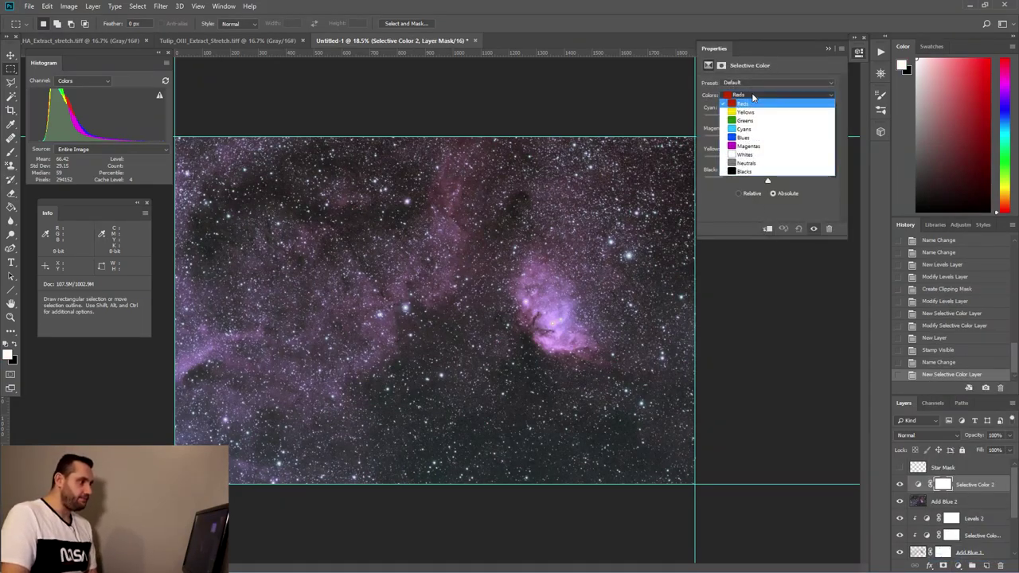
left_click(750, 138)
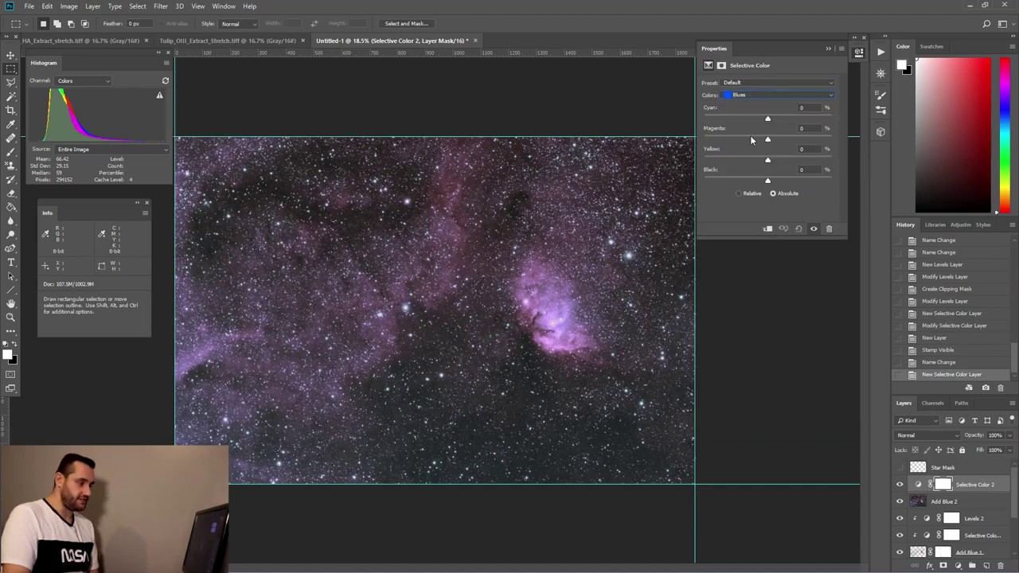
left_click_drag(768, 118, 783, 121)
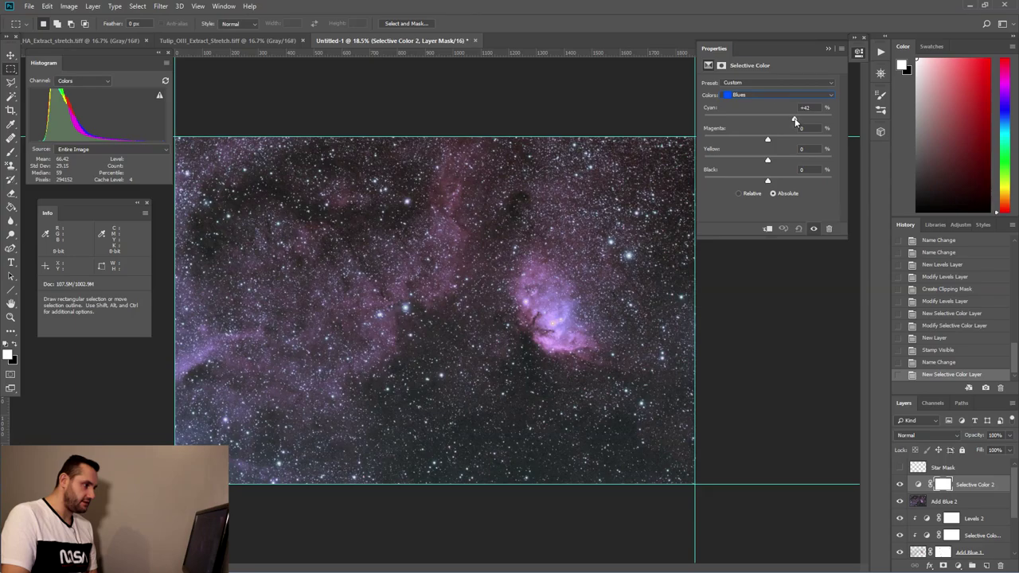
left_click_drag(794, 121, 775, 142)
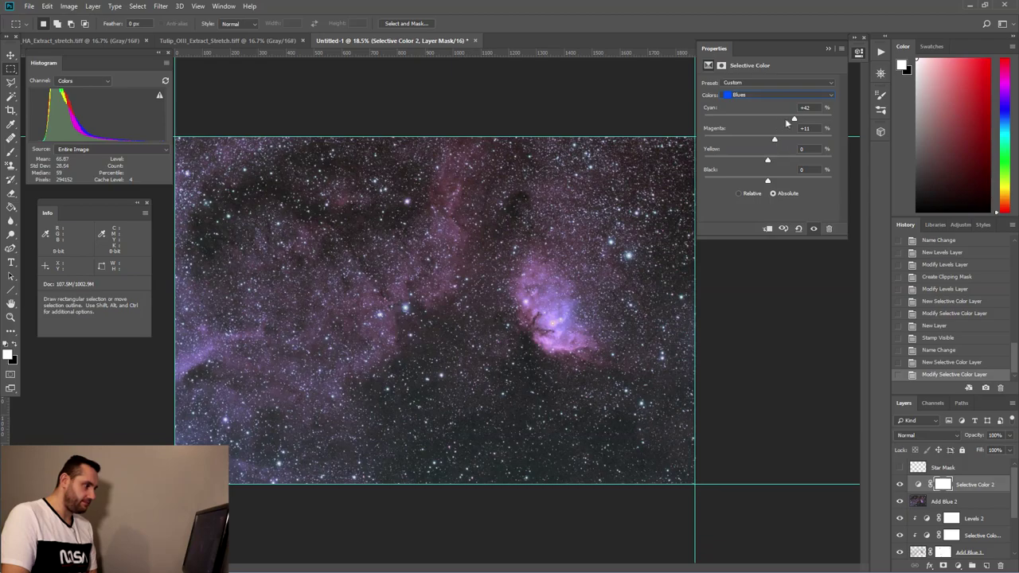
left_click_drag(808, 121, 798, 124)
left_click(829, 48)
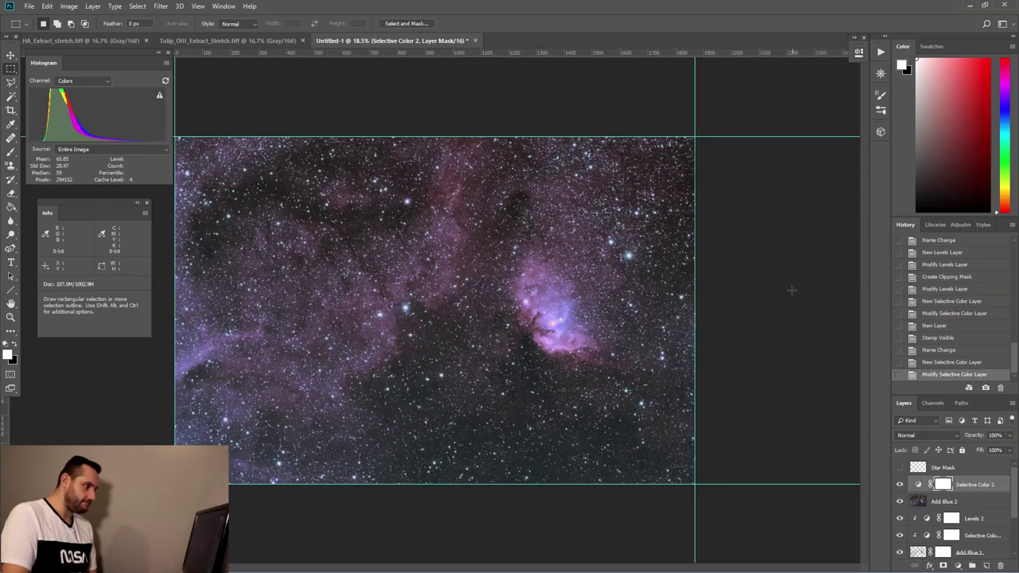
left_click(943, 503)
Step: Add a Levels 3 layer on the Blue channel, clip it, and clip Selective Color 2 too
left_click(957, 565)
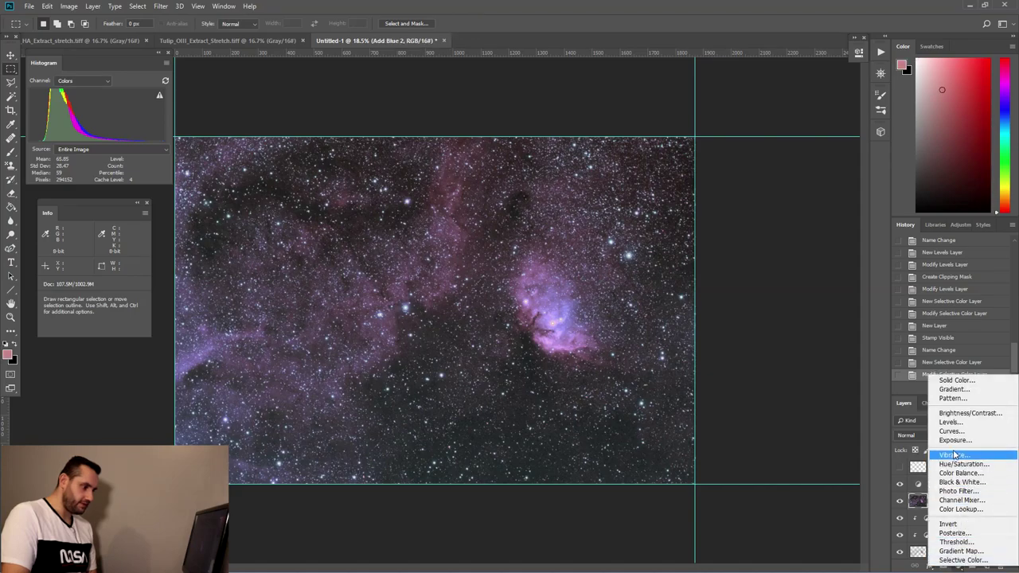
left_click(934, 423)
left_click(739, 102)
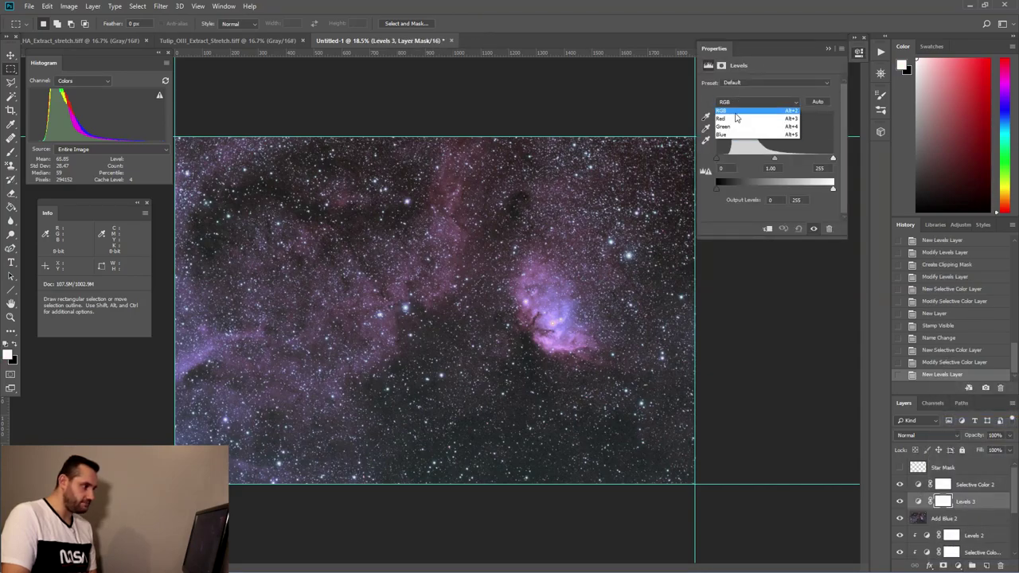
left_click(741, 134)
left_click(767, 229)
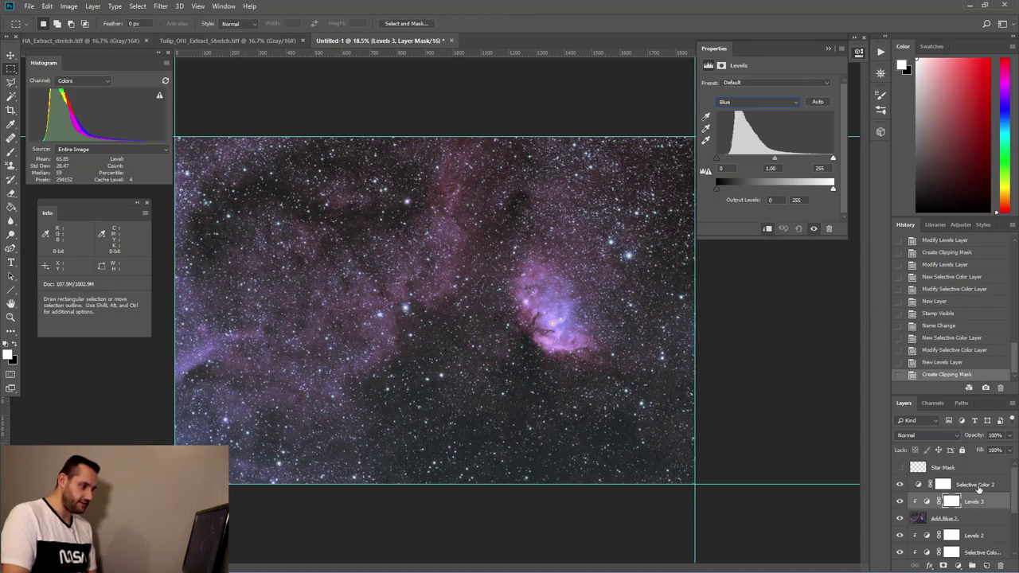
left_click(979, 488)
left_click(768, 229)
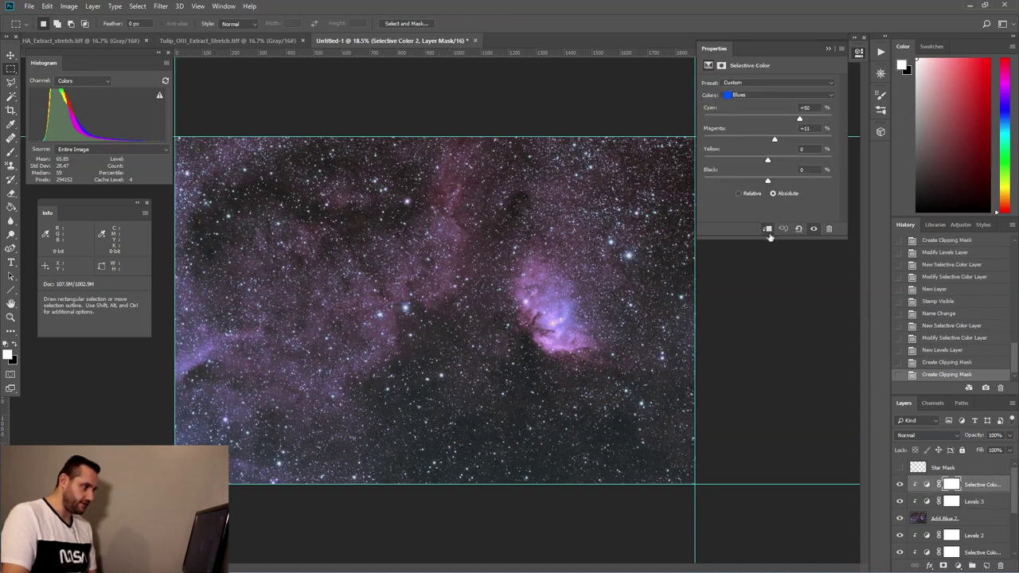
Step: Try a Blue white point of 236 on Levels 3, then delete it and select Add Blue 2
left_click(925, 503)
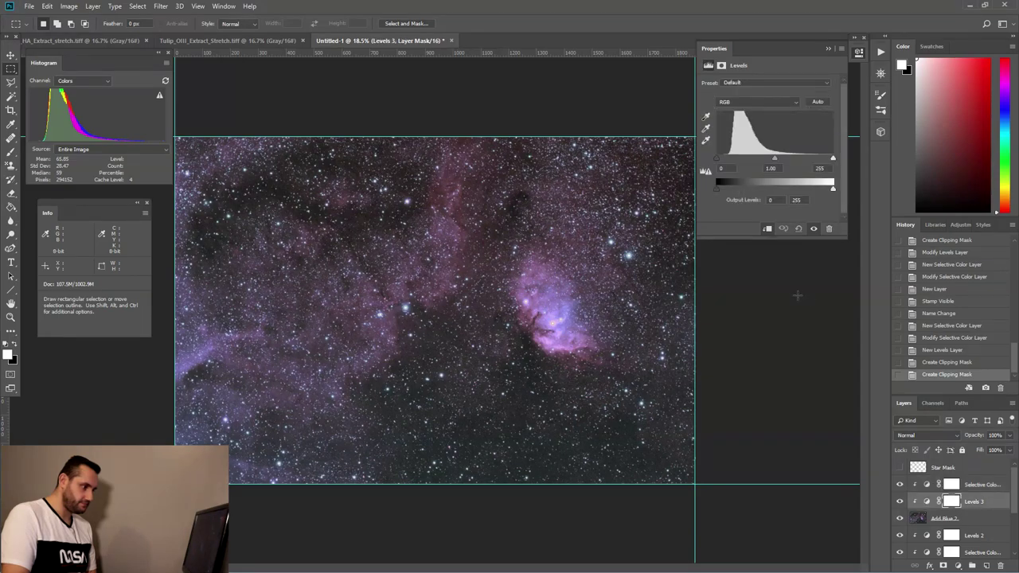
left_click(756, 102)
left_click(757, 135)
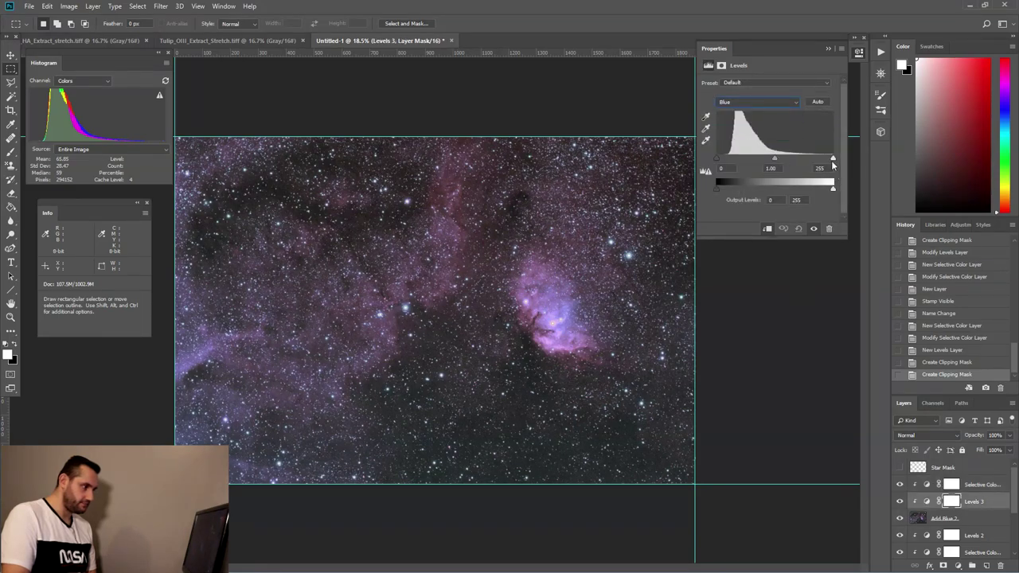
left_click_drag(833, 158, 811, 159)
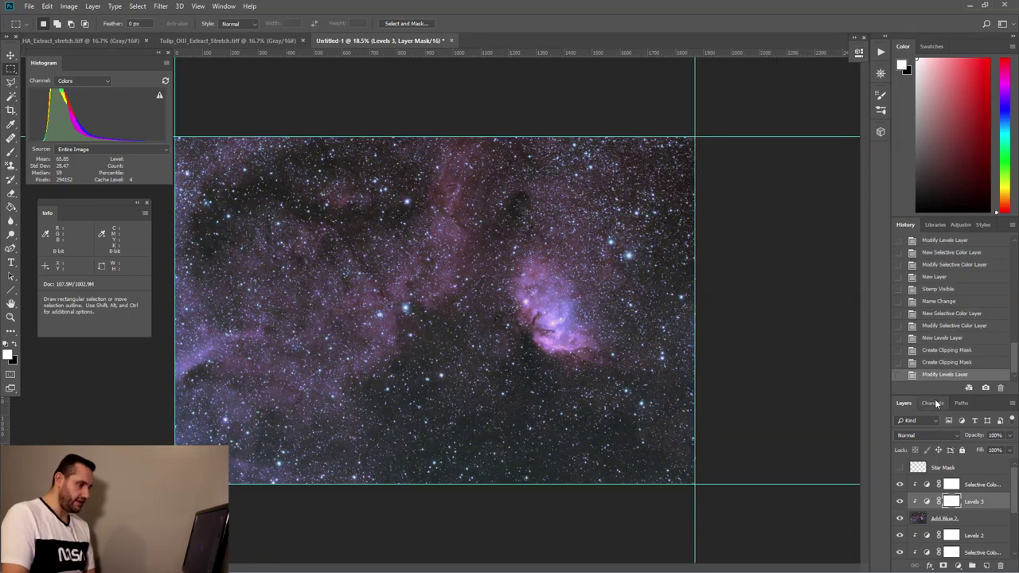
key("Delete")
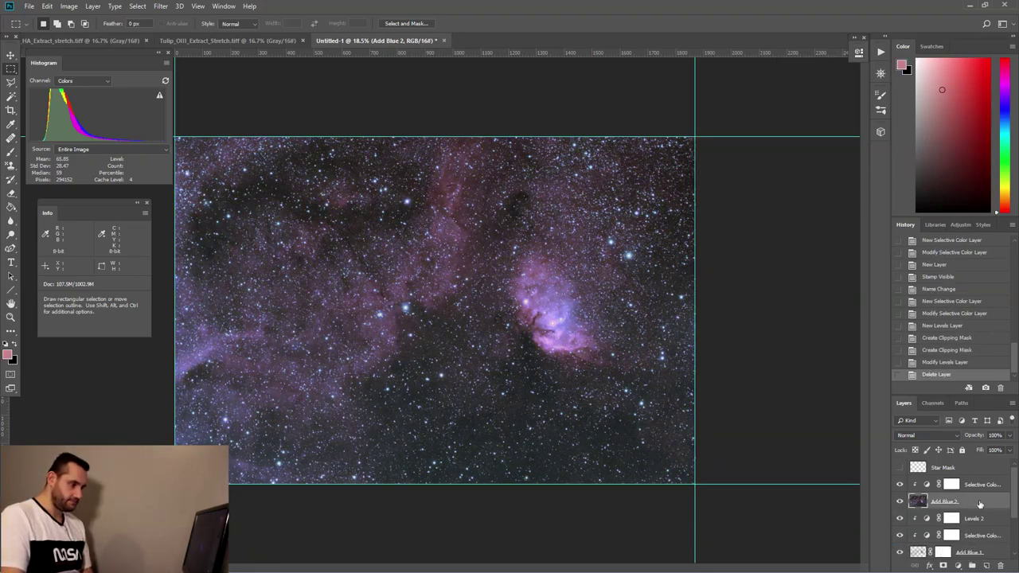
left_click(977, 485)
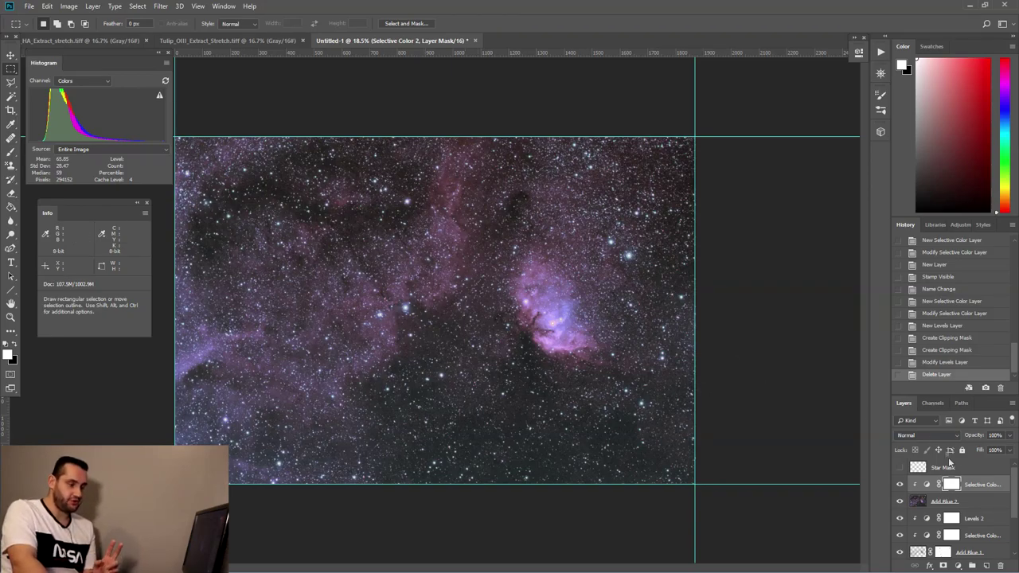
left_click(976, 507)
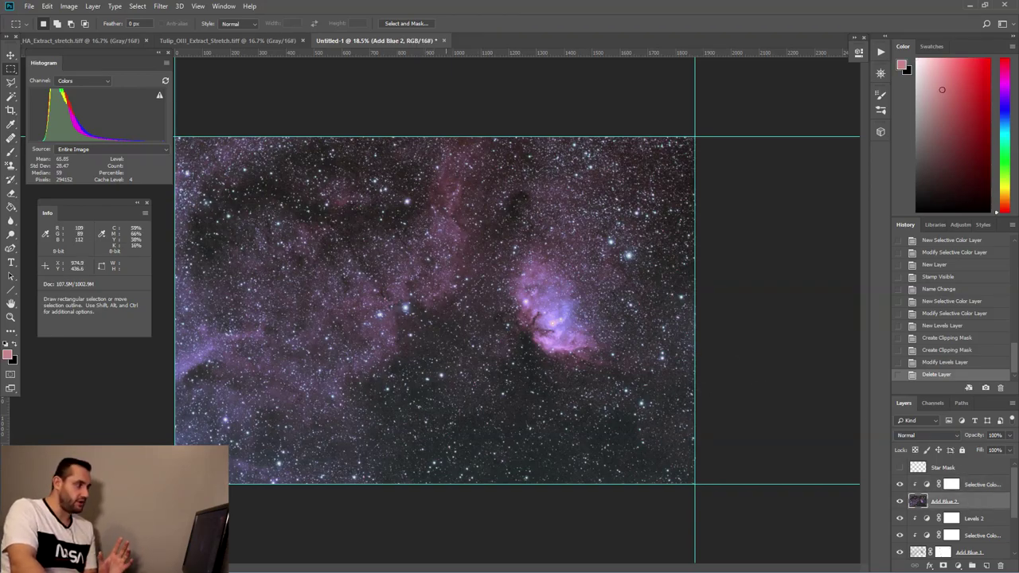
Step: With a large full-strength Eraser, remove the blue boost from the sky and left edge
left_click(10, 196)
key("bracketright")
key("bracketright")
key("bracketright")
key("bracketright")
key("bracketright")
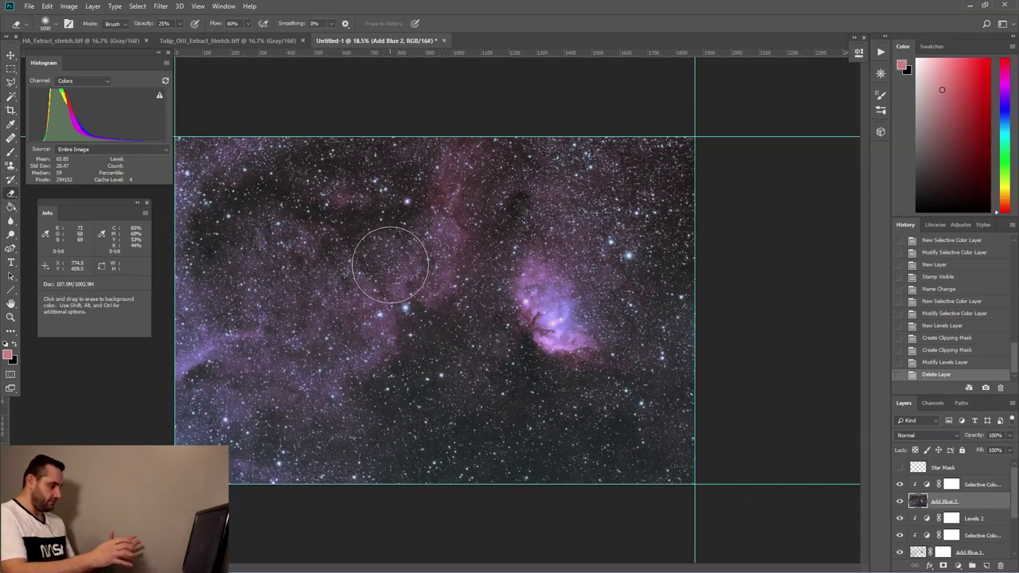
key("bracketright")
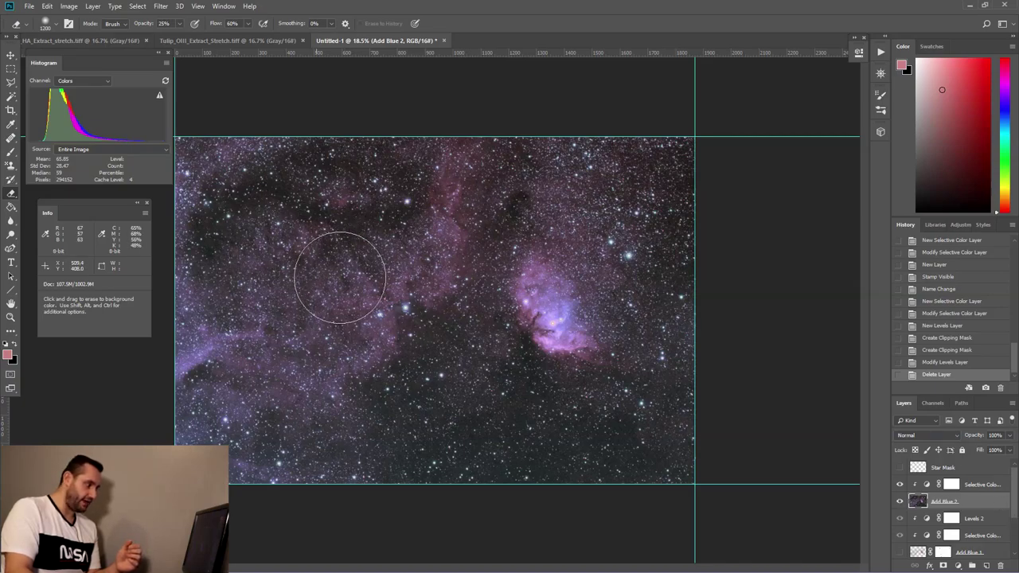
left_click_drag(337, 273, 374, 271)
left_click_drag(352, 216, 322, 221)
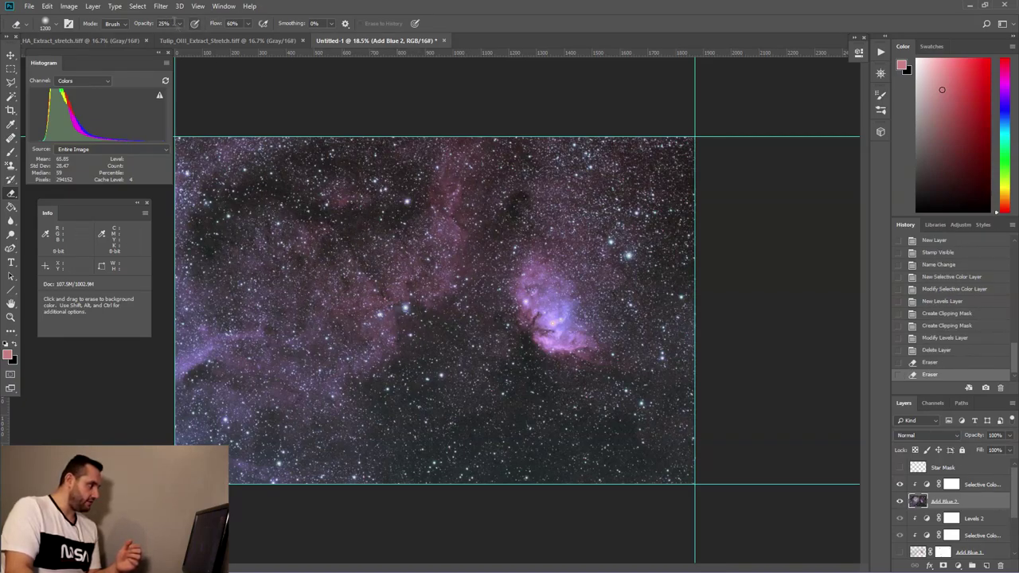
left_click_drag(145, 23, 239, 24)
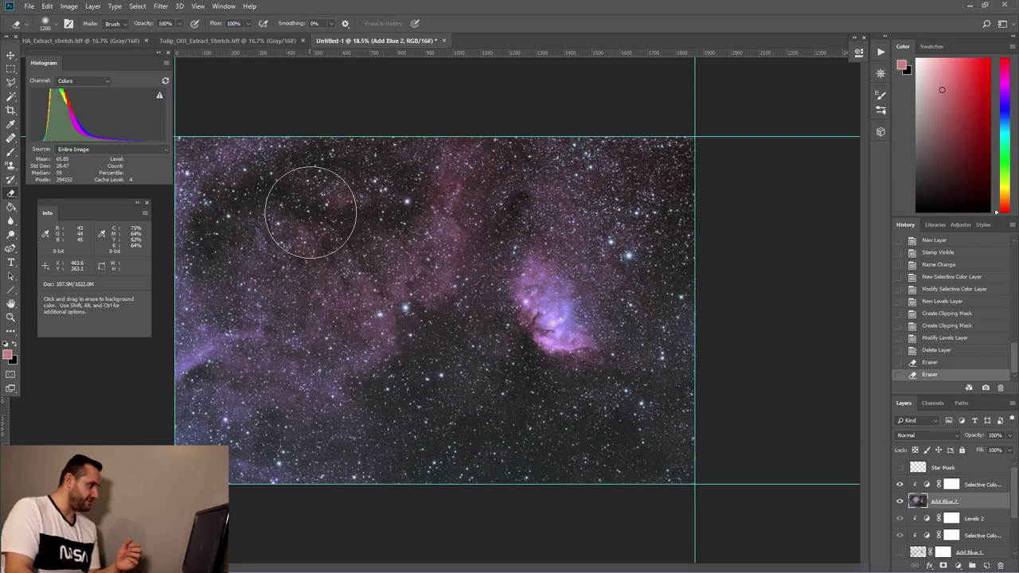
mouse_move(225, 155)
left_mouse_down()
mouse_move(179, 174)
mouse_move(170, 232)
mouse_move(200, 325)
mouse_move(206, 431)
mouse_move(344, 470)
mouse_move(505, 449)
mouse_move(407, 384)
mouse_move(363, 324)
mouse_move(312, 287)
mouse_move(329, 262)
mouse_move(406, 262)
mouse_move(415, 218)
mouse_move(465, 160)
mouse_move(555, 136)
mouse_move(683, 149)
mouse_move(534, 165)
mouse_move(532, 181)
mouse_move(650, 189)
mouse_move(696, 283)
mouse_move(688, 396)
mouse_move(607, 427)
mouse_move(542, 435)
mouse_move(438, 359)
left_mouse_up()
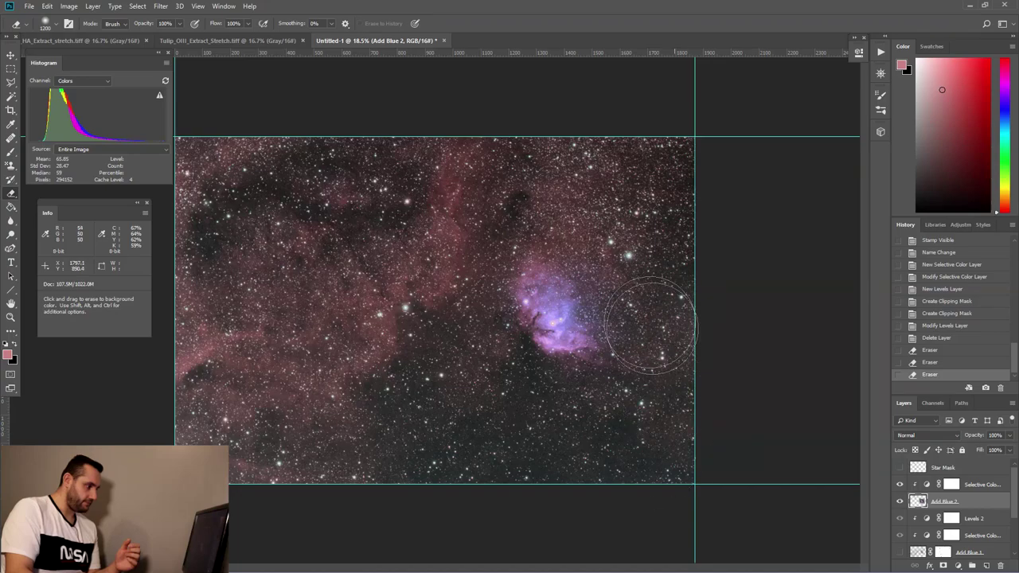
Step: With a smaller eraser, remove blue right of the nebula and from the dark lane beside it
mouse_move(662, 404)
left_mouse_down()
mouse_move(575, 467)
mouse_move(448, 428)
left_mouse_up()
key("bracketleft")
key("bracketleft")
key("bracketleft")
key("bracketleft")
key("bracketleft")
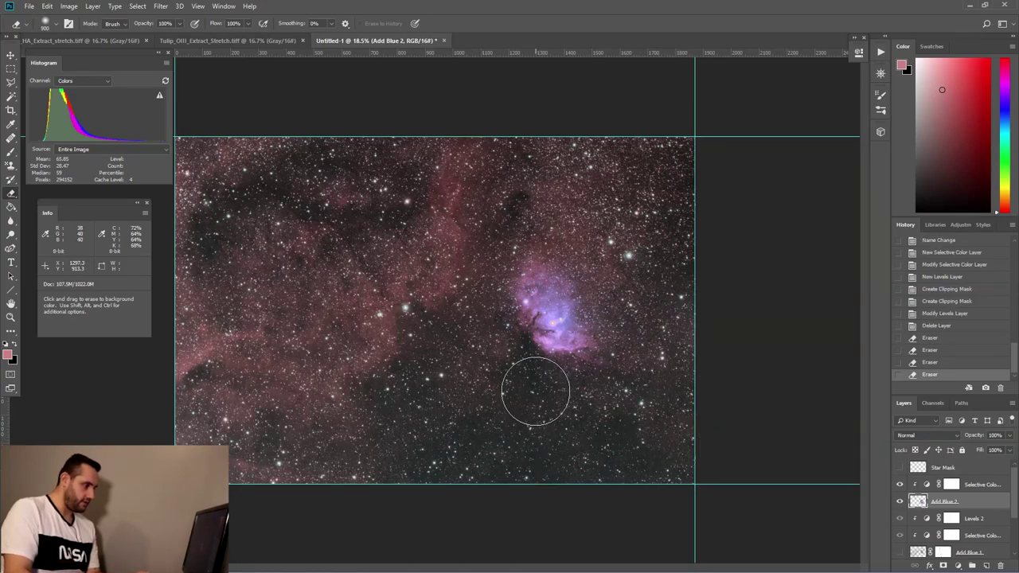
key("bracketleft")
key("bracketleft")
key("bracketleft")
key("bracketleft")
scroll(539, 392, "up", 4)
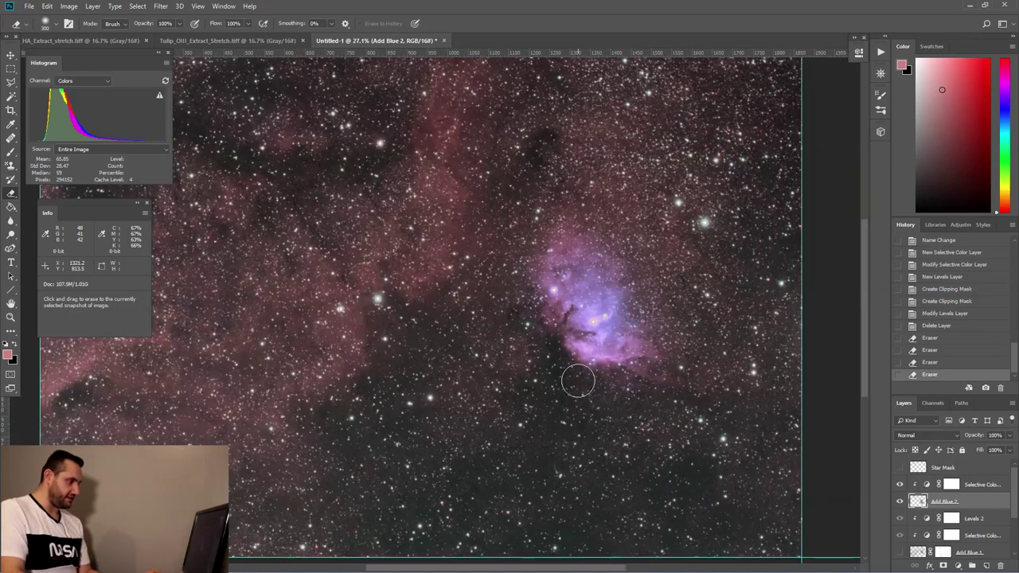
scroll(596, 387, "up", 1)
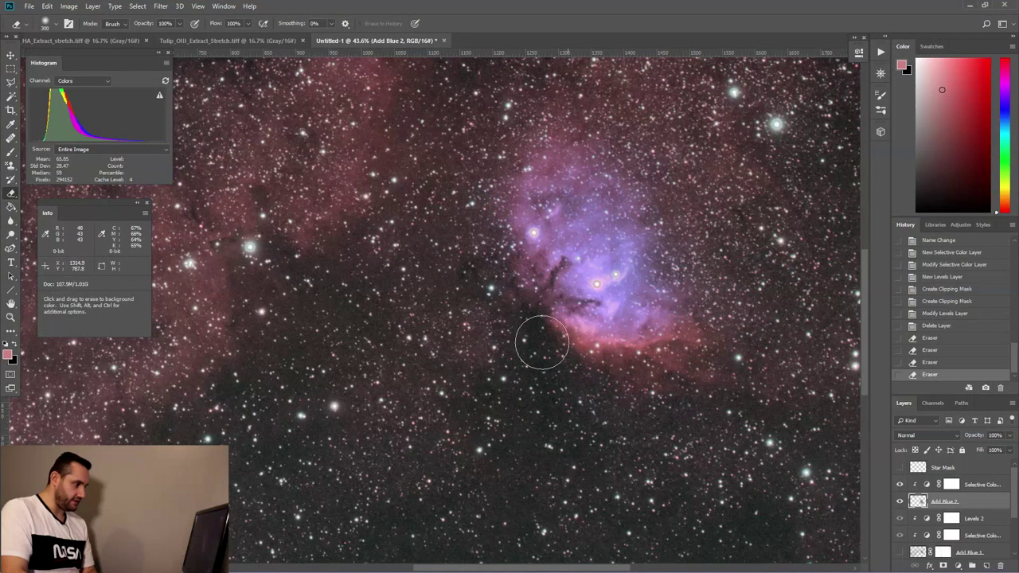
mouse_move(528, 316)
left_mouse_down()
mouse_move(499, 251)
mouse_move(483, 248)
mouse_move(491, 273)
left_mouse_up()
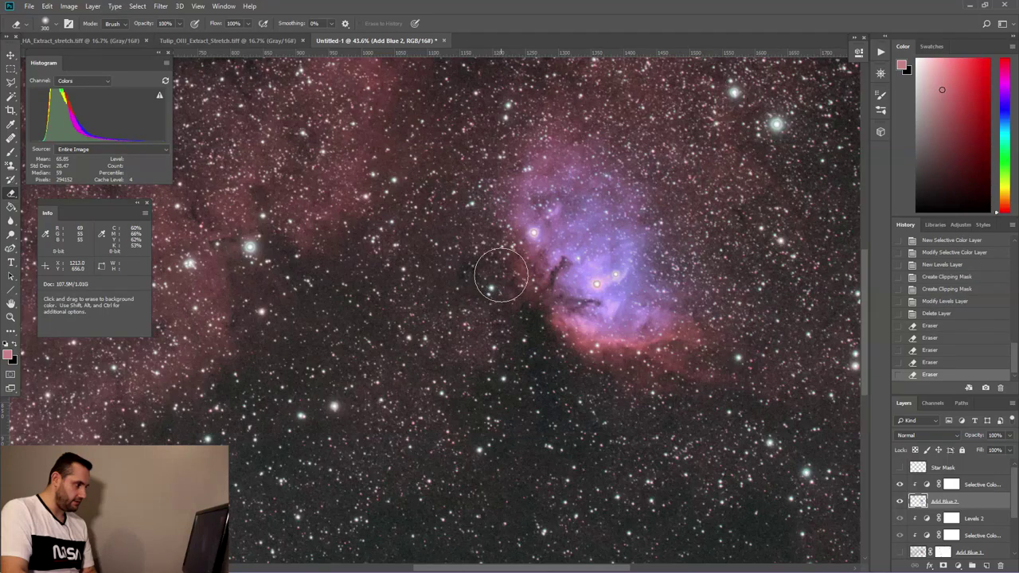
mouse_move(504, 193)
left_mouse_down()
mouse_move(532, 159)
mouse_move(569, 137)
mouse_move(537, 140)
mouse_move(482, 185)
mouse_move(517, 142)
left_mouse_up()
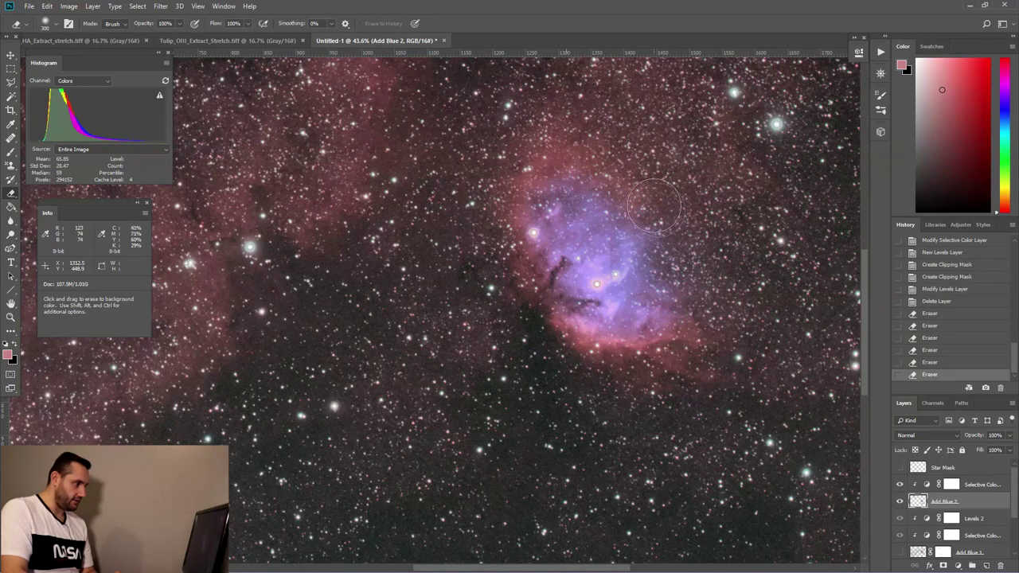
left_click_drag(540, 154, 625, 187)
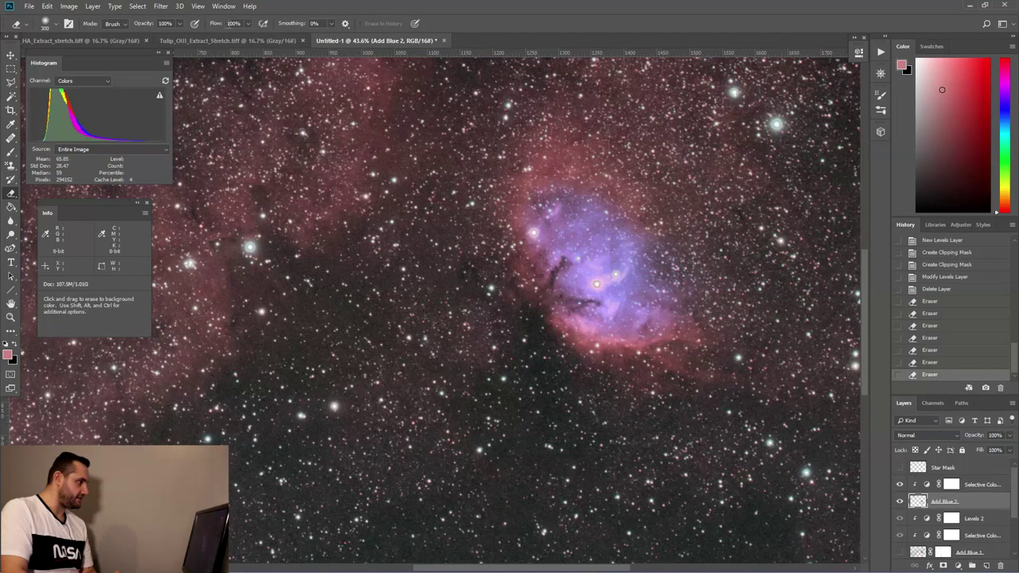
left_click(233, 23)
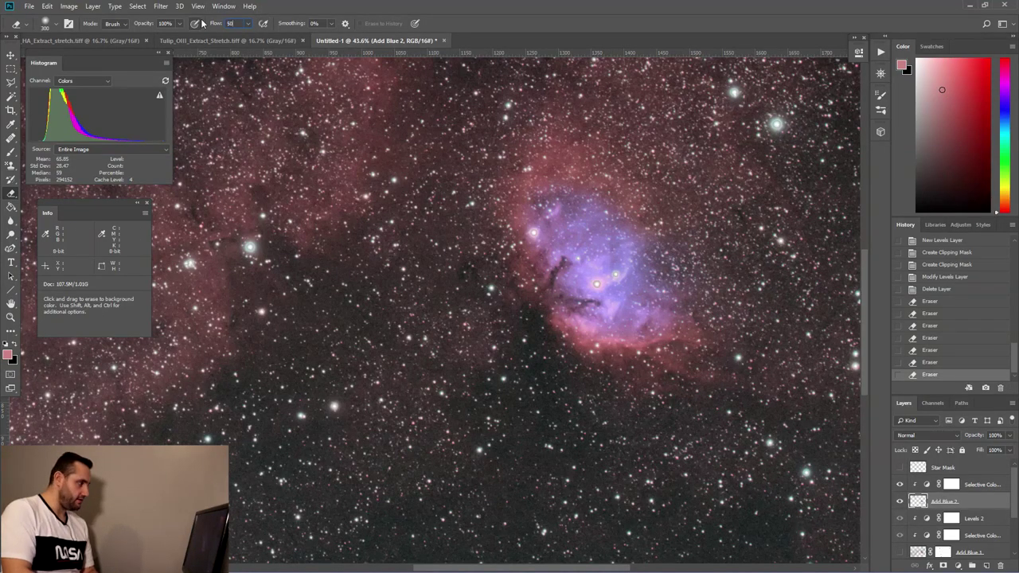
Step: Erase more of the sky at 50% eraser flow, then reduce the eraser opacity
key("Return")
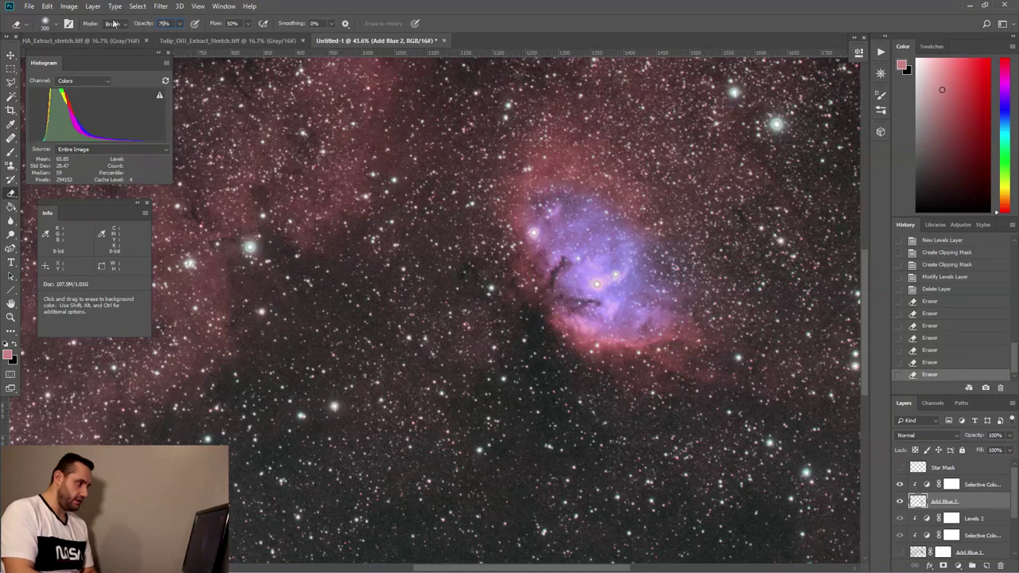
mouse_move(696, 266)
left_mouse_down()
mouse_move(531, 198)
mouse_move(692, 340)
mouse_move(522, 181)
left_mouse_up()
left_click(133, 23)
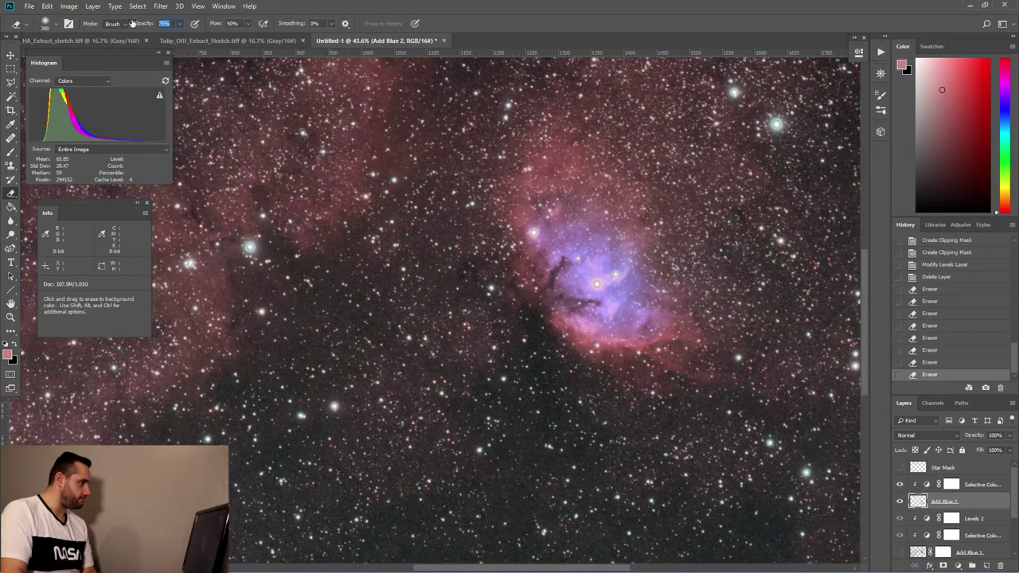
mouse_move(571, 190)
left_mouse_down()
mouse_move(695, 311)
mouse_move(681, 353)
mouse_move(626, 246)
mouse_move(474, 196)
mouse_move(423, 219)
left_mouse_up()
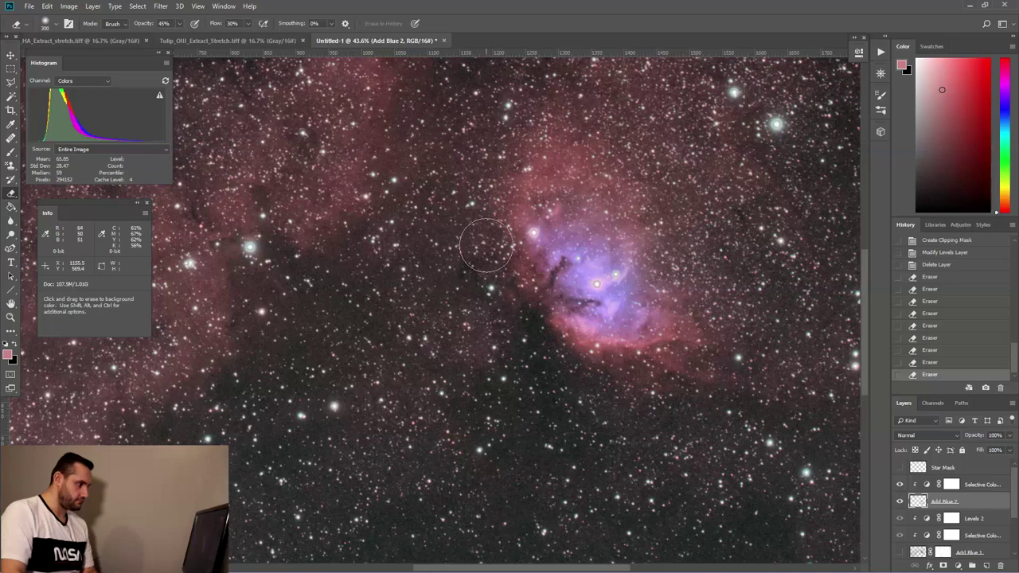
Step: At 45% opacity and 30% flow, lightly erase blue across the nebula
mouse_move(487, 245)
left_mouse_down()
mouse_move(646, 341)
mouse_move(482, 234)
left_mouse_up()
left_click_drag(633, 318, 629, 342)
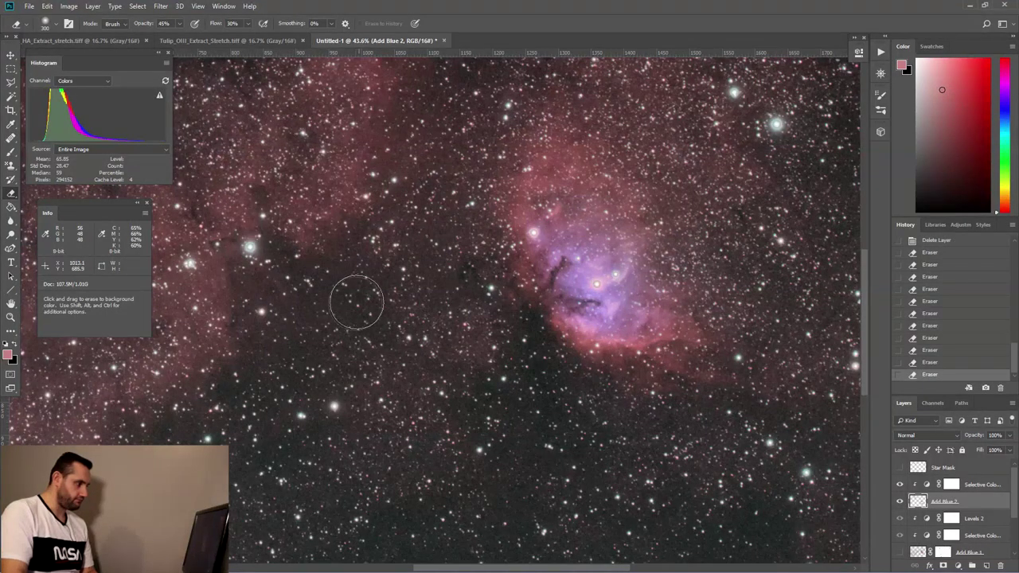
scroll(362, 309, "down", 6)
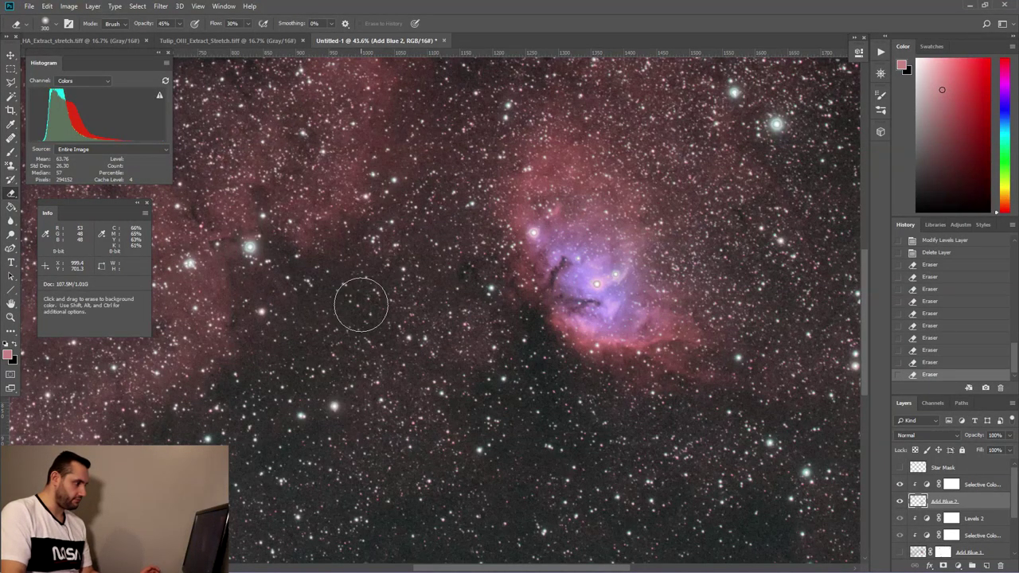
scroll(332, 307, "up", 1)
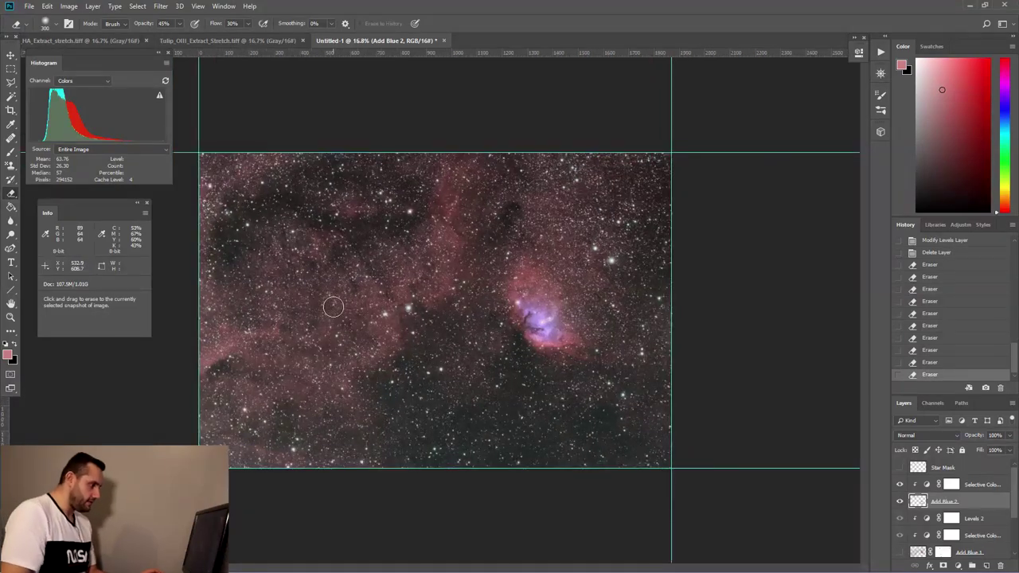
scroll(334, 305, "down", 1)
scroll(338, 304, "up", 1)
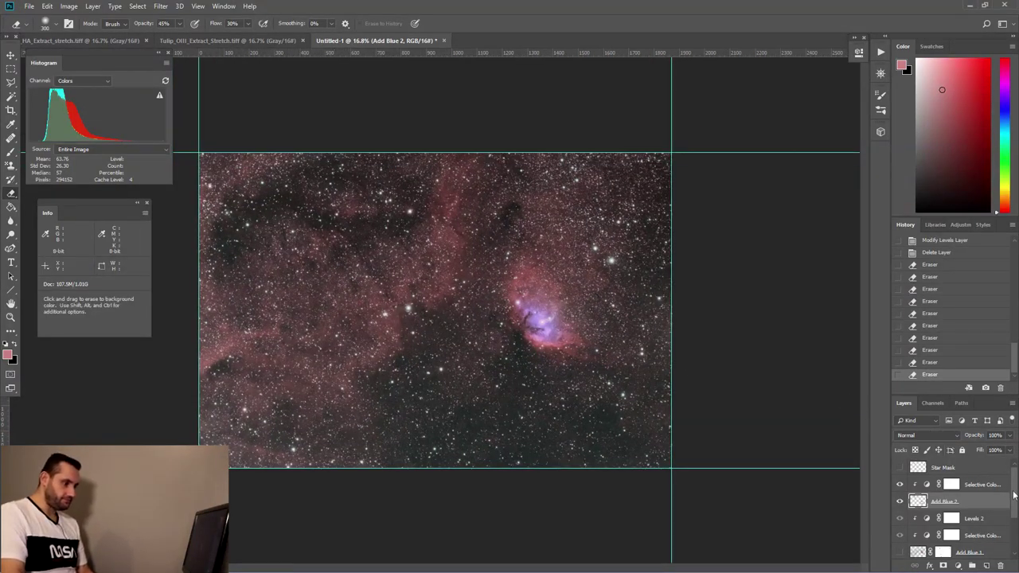
scroll(1007, 501, "down", 2)
scroll(1000, 490, "up", 2)
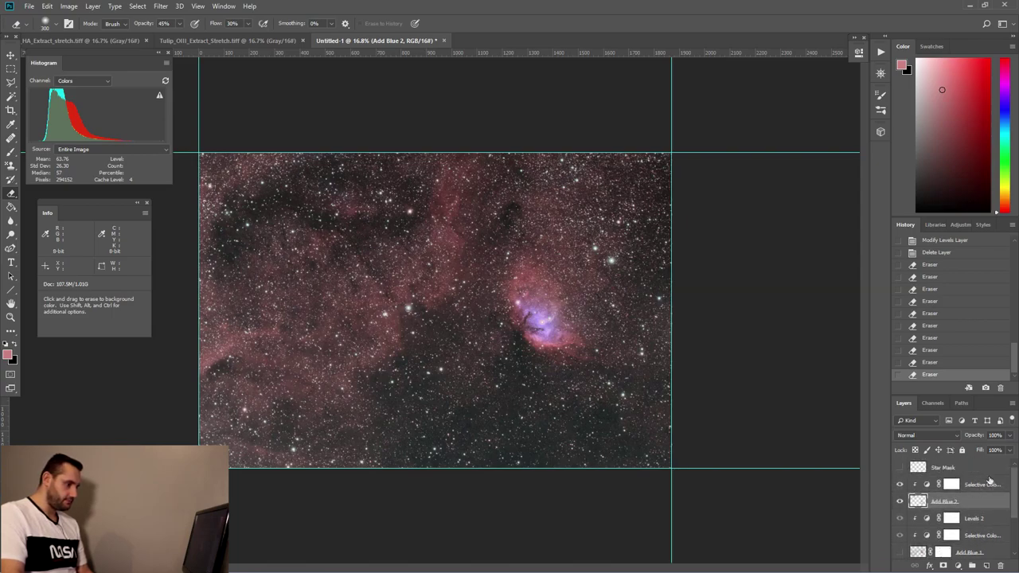
left_click(999, 488)
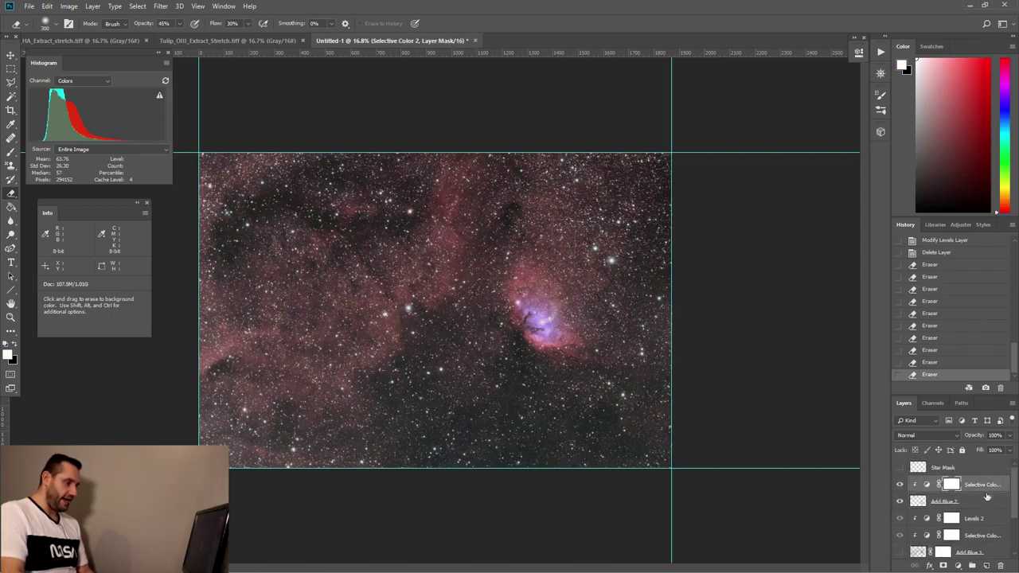
Step: Compare with Add Blue 1 shown, then stamp the visible image into a new Layer 1
left_click(900, 553)
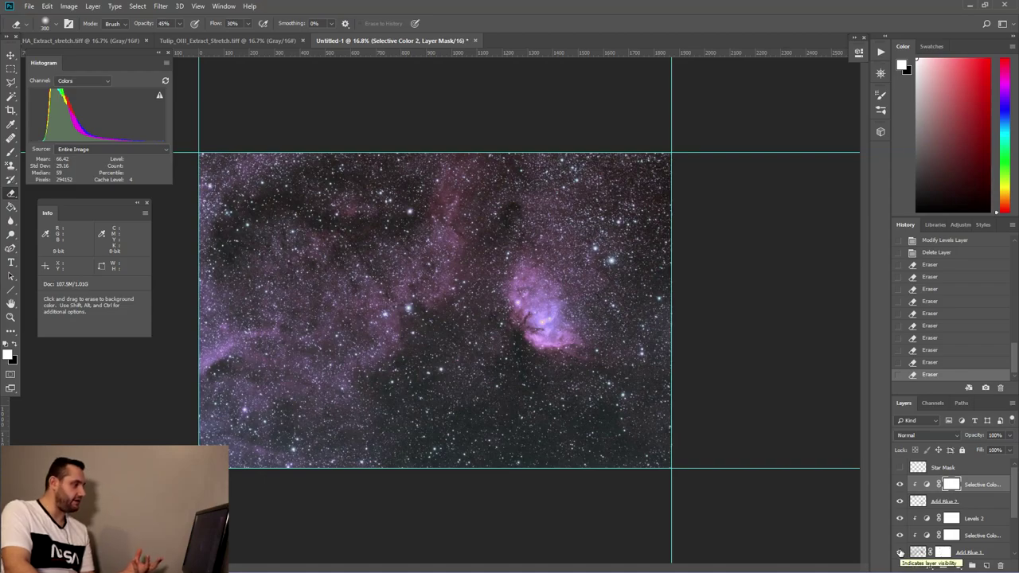
left_click(901, 553)
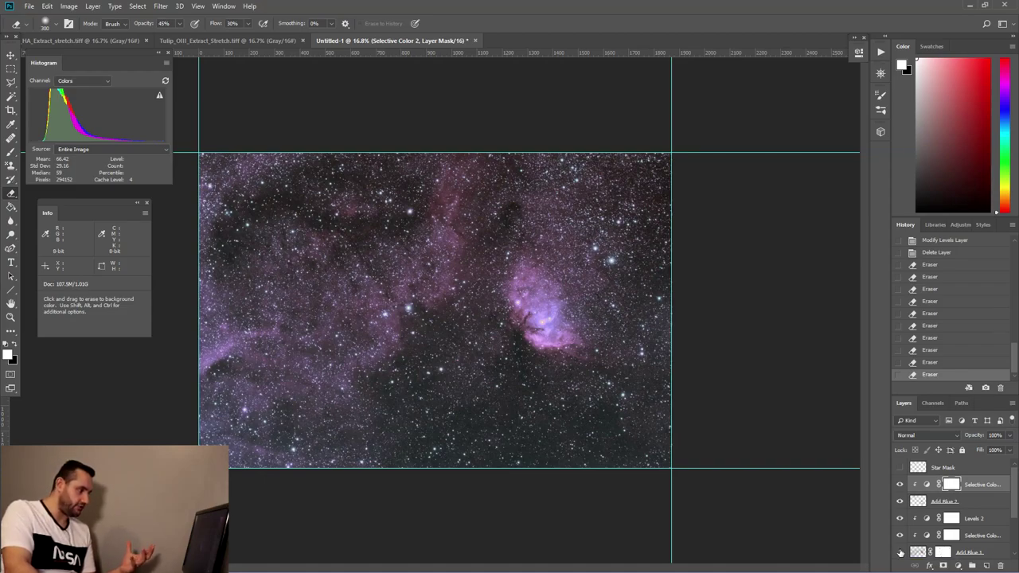
left_click(995, 485)
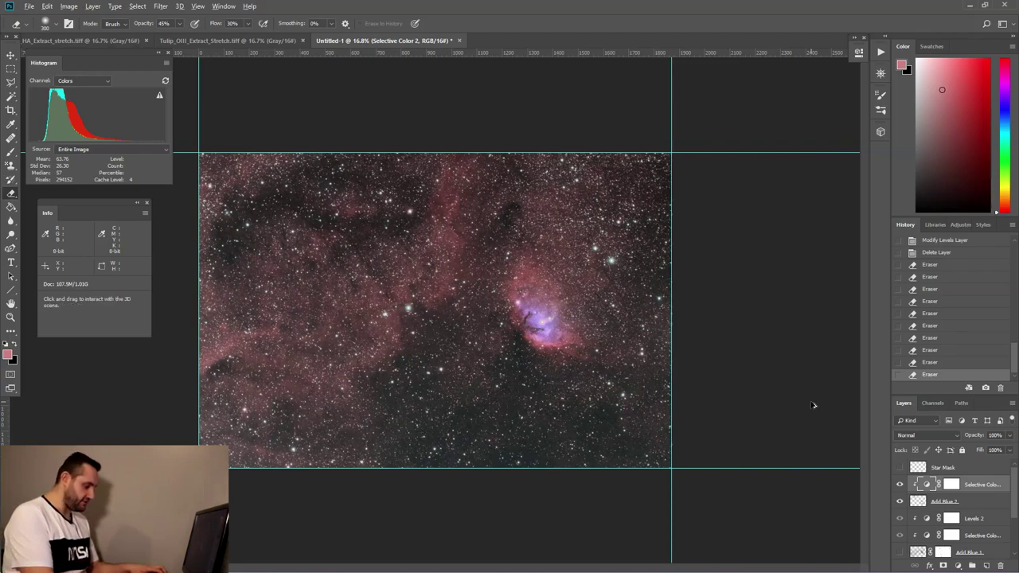
key("ctrl+shift+alt+n")
key("ctrl+shift+alt+e")
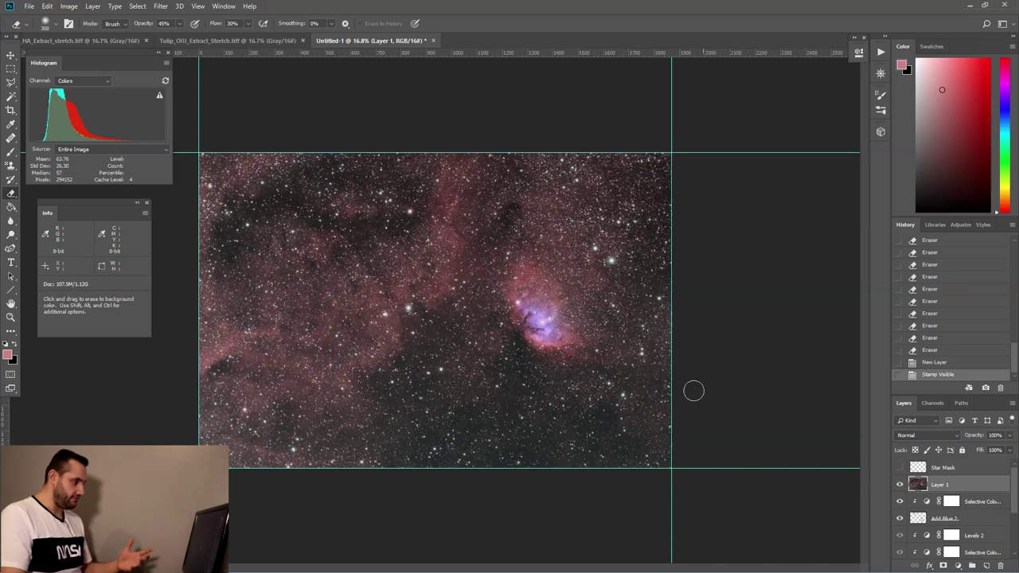
left_click(970, 504)
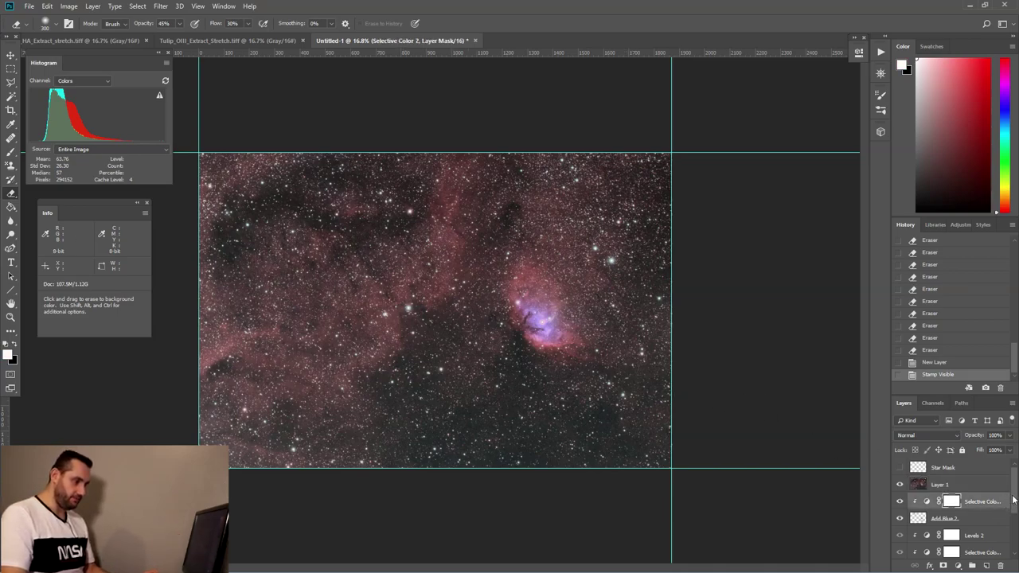
scroll(994, 522, "down", 3)
Step: Group the blue adjustment layers as 'Add Blue' and delete the empty Group 2
key("ctrl+g")
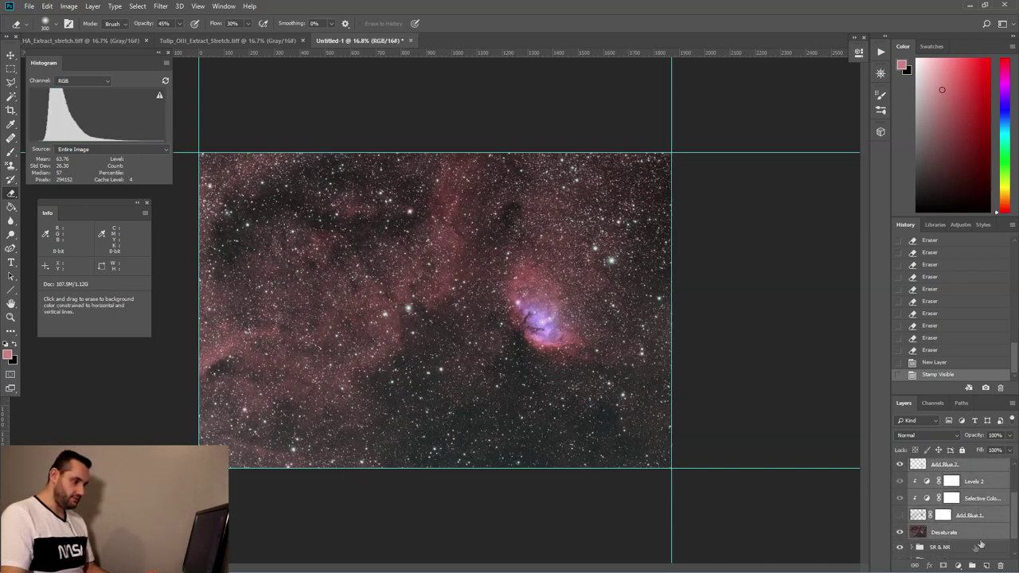
left_click(972, 565)
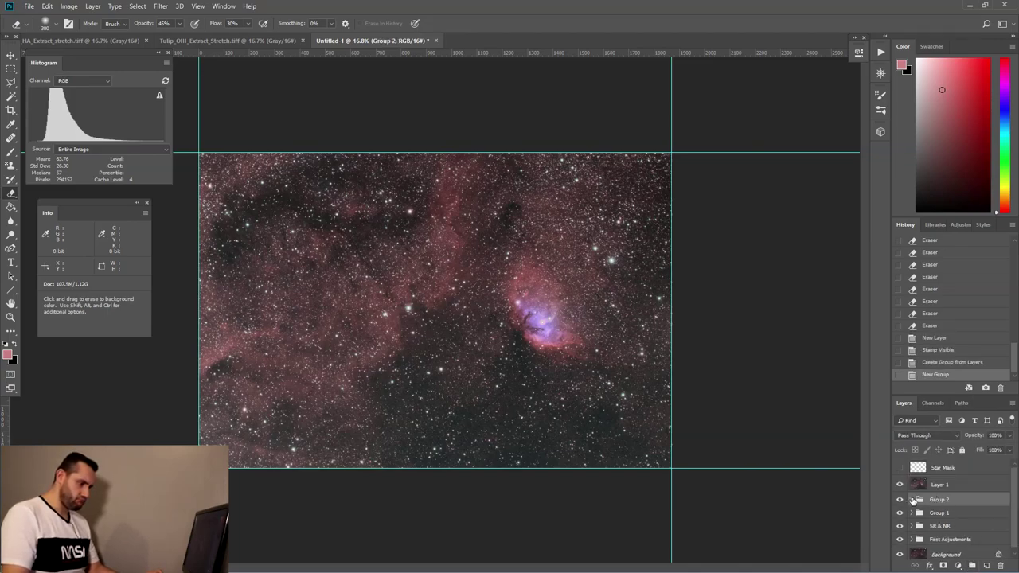
left_click_drag(958, 503, 1001, 566)
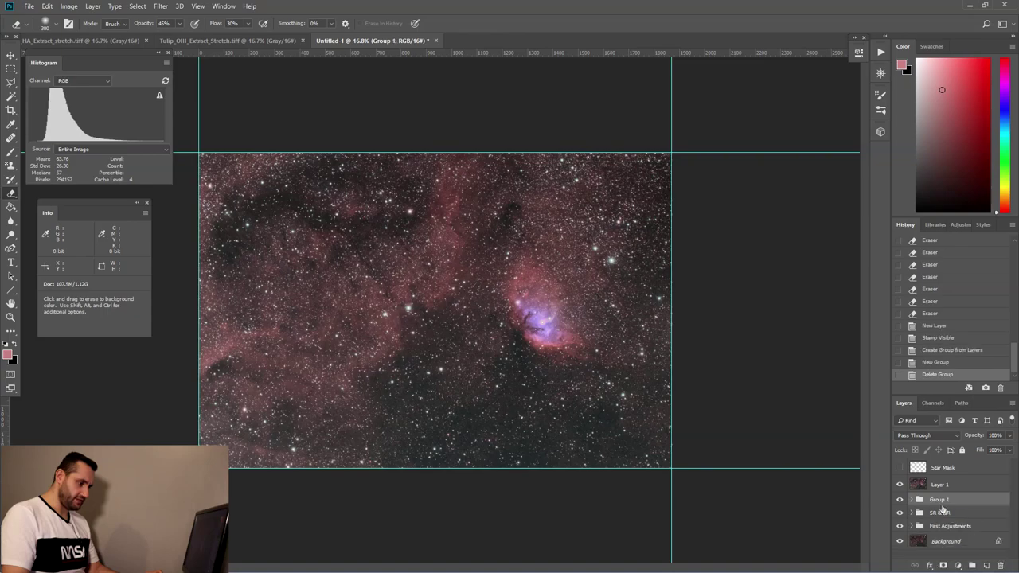
double_click(940, 499)
type("Add Blue")
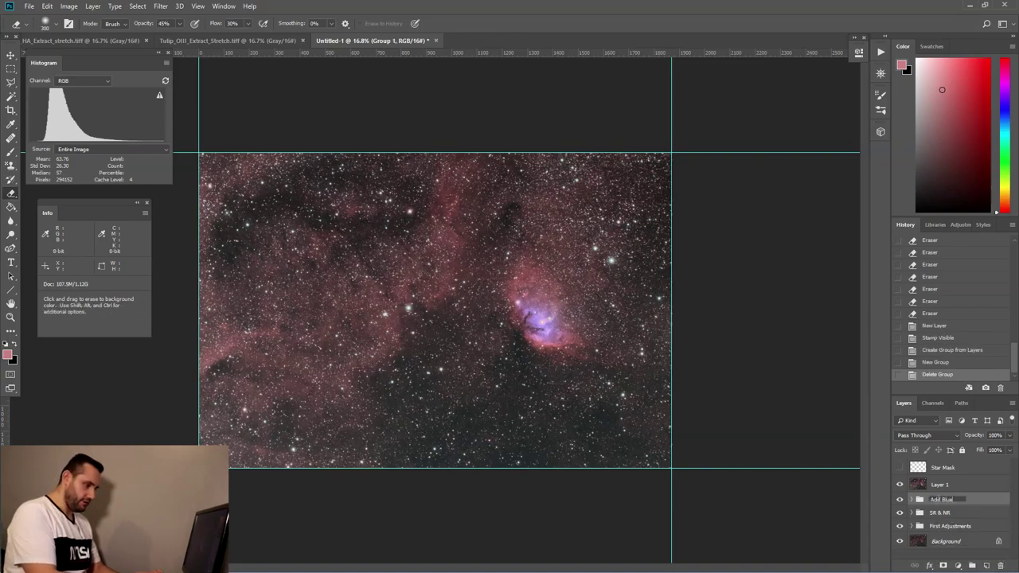
key("Return")
Step: Rename the stamped Layer 1 to 'Brightness & Blues'
left_click(940, 487)
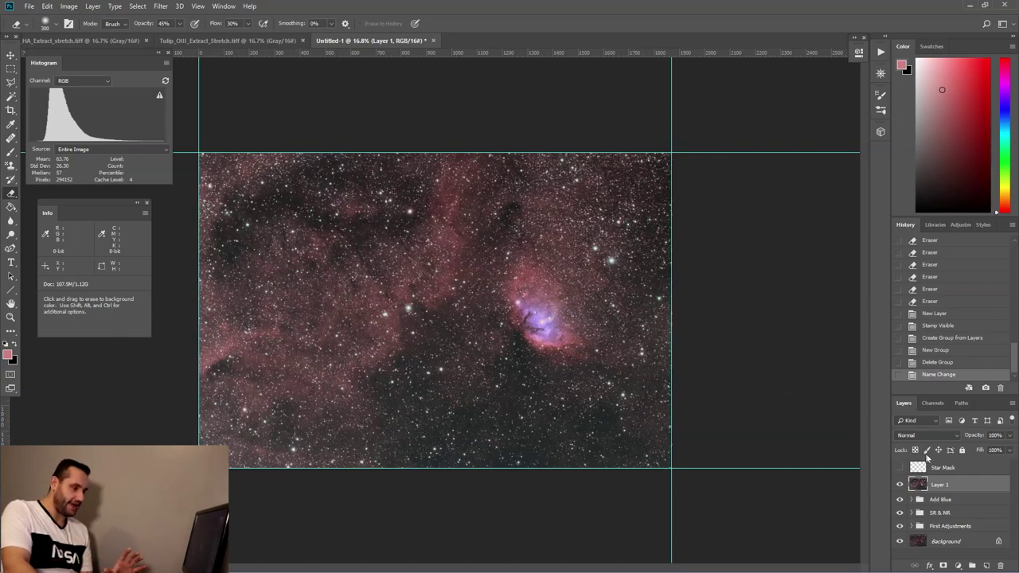
double_click(940, 484)
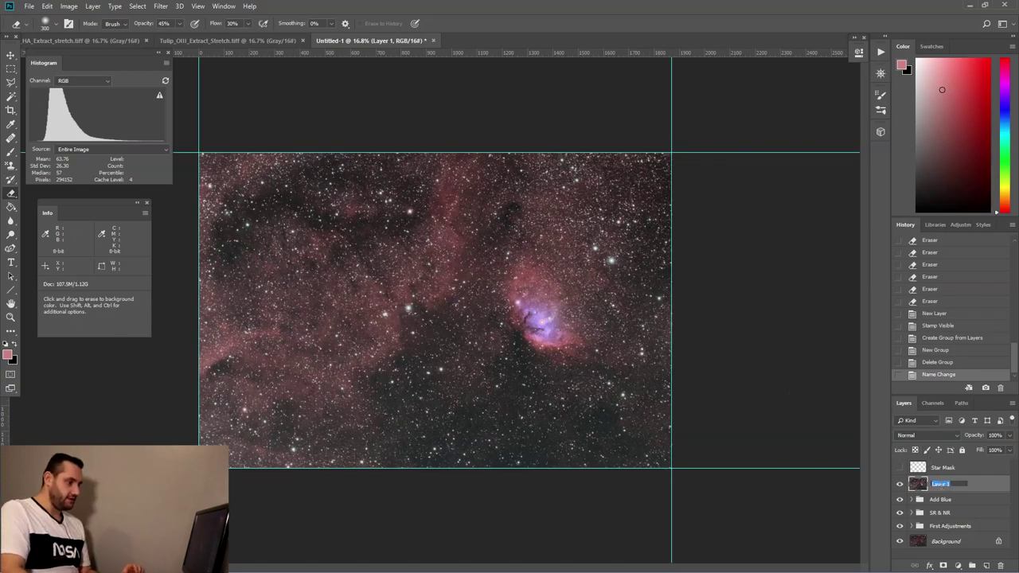
key("shift")
type("Birgh")
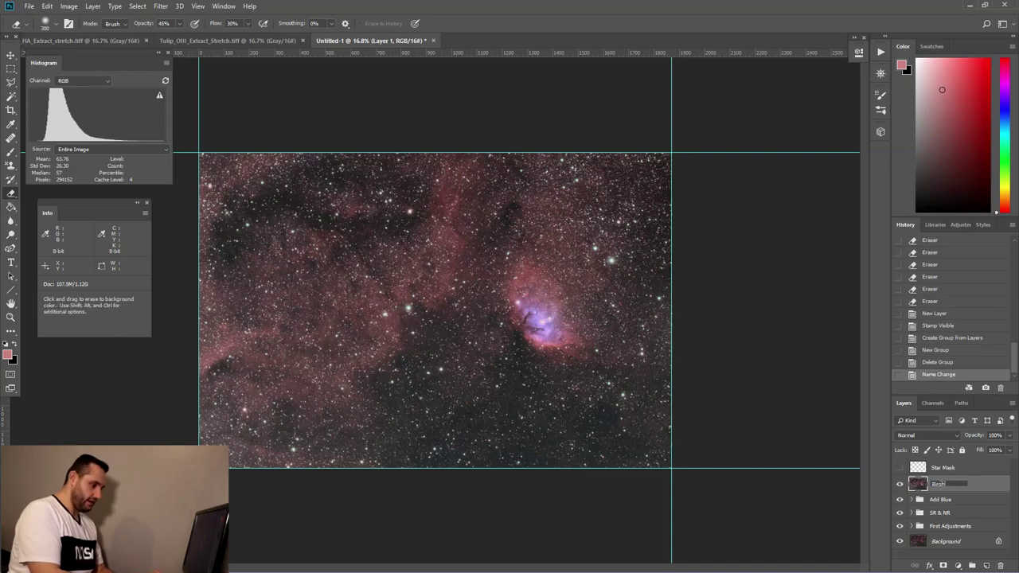
type("right")
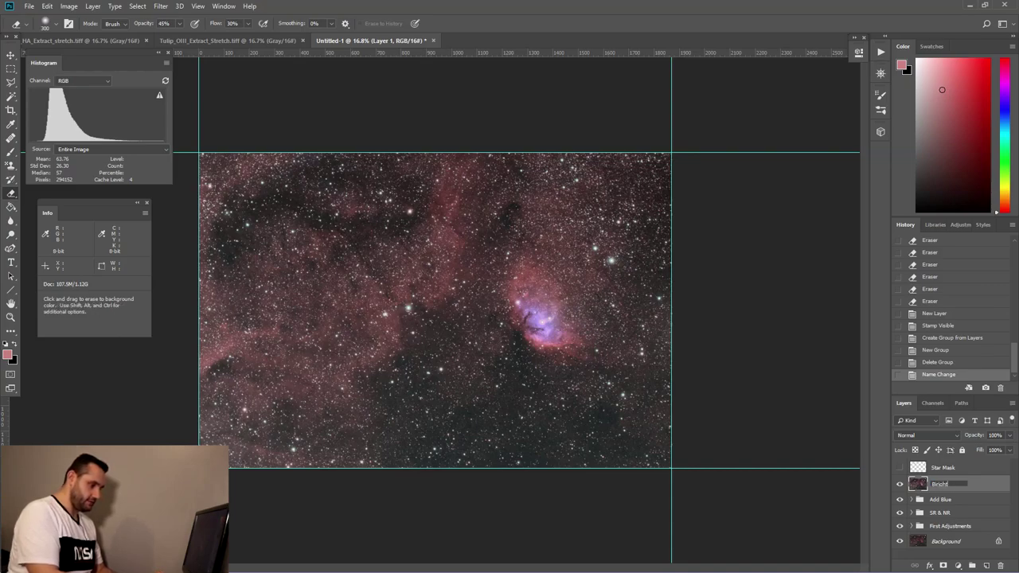
type("ness & Blues")
key("Return")
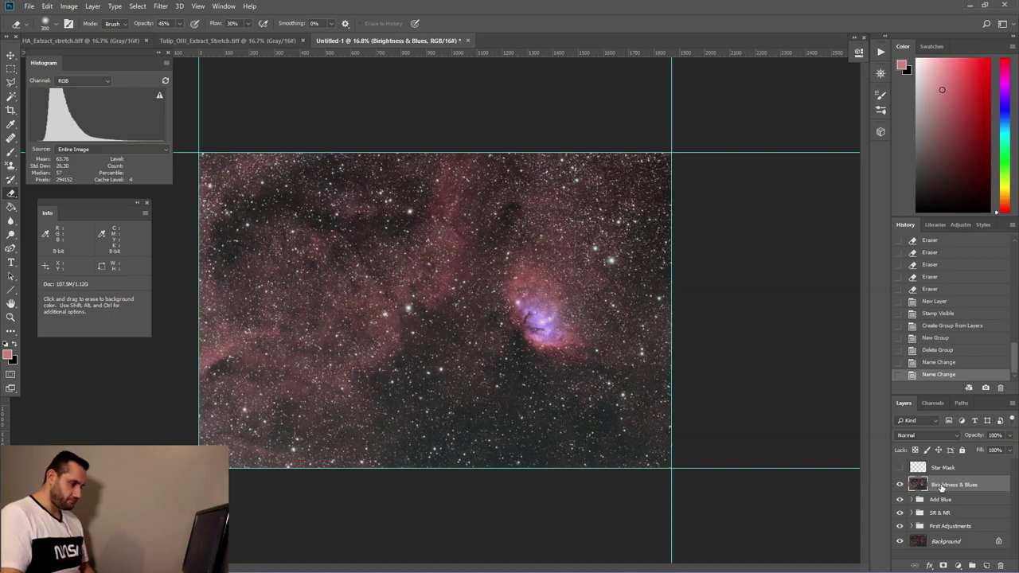
left_click(960, 567)
Step: Add a Curves 2 layer clipped to Brightness & Blues with the curve lifted slightly
left_click(956, 427)
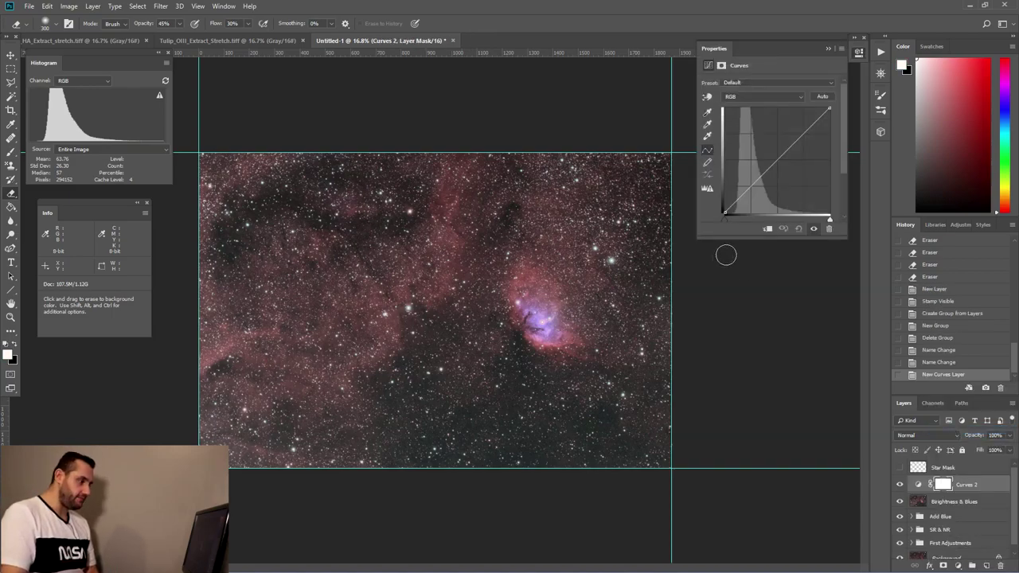
left_click(768, 228)
left_click_drag(751, 188, 749, 184)
left_click(830, 49)
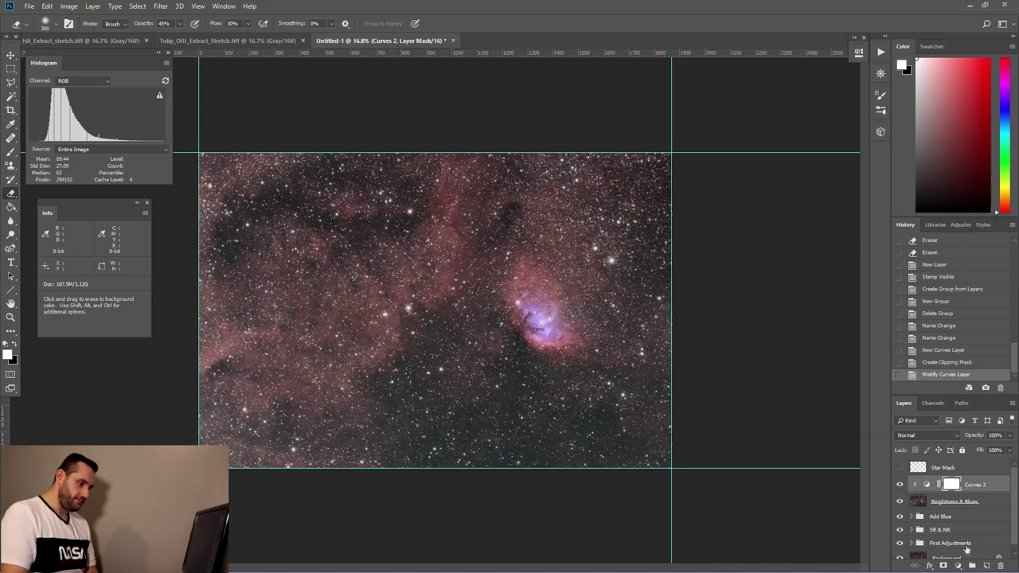
Step: Add a clipped Levels layer and pull in the Green and Blue white points
left_click(958, 566)
left_click(948, 431)
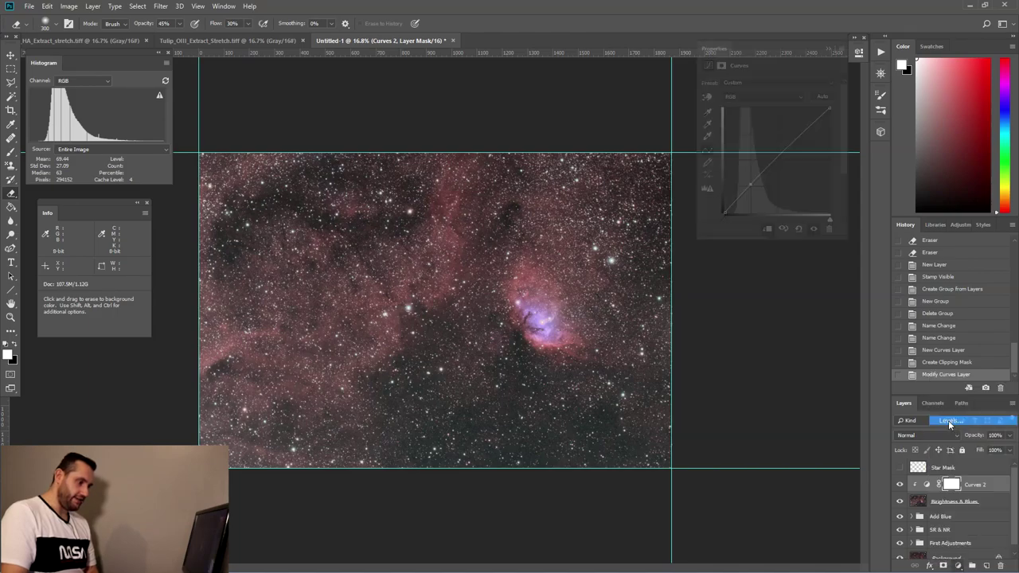
left_click(768, 229)
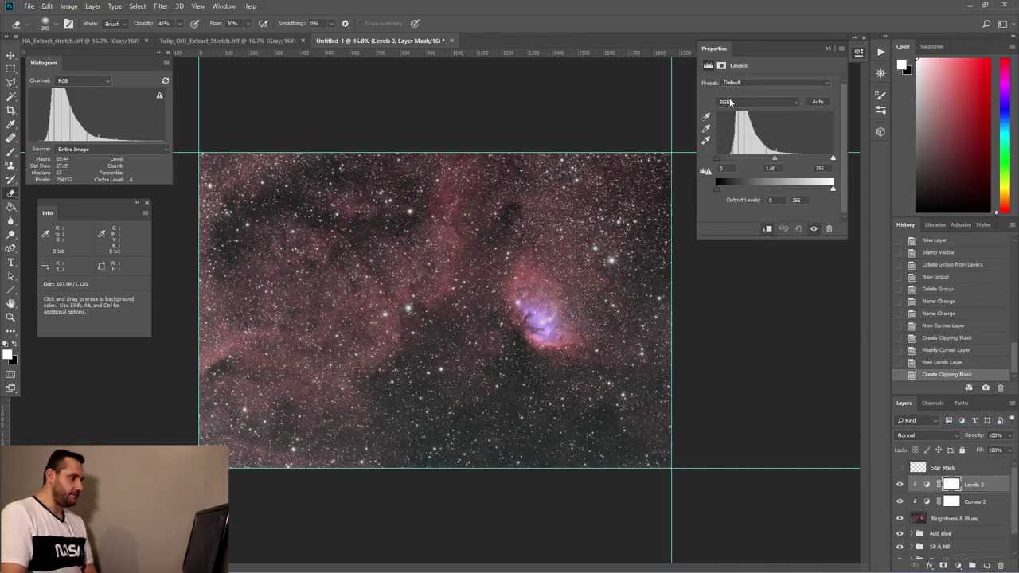
left_click(731, 102)
left_click(727, 128)
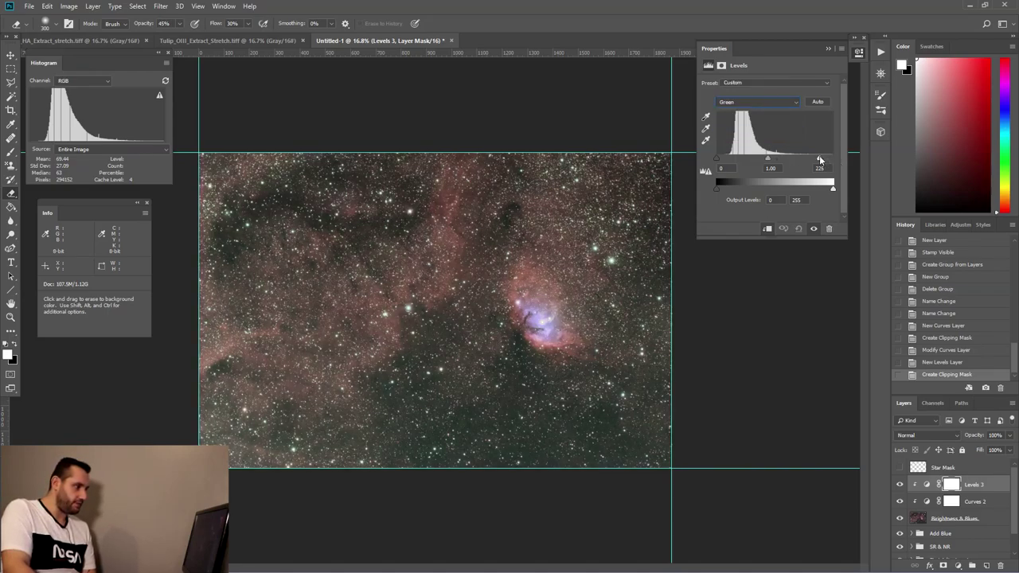
left_click_drag(820, 161, 820, 162)
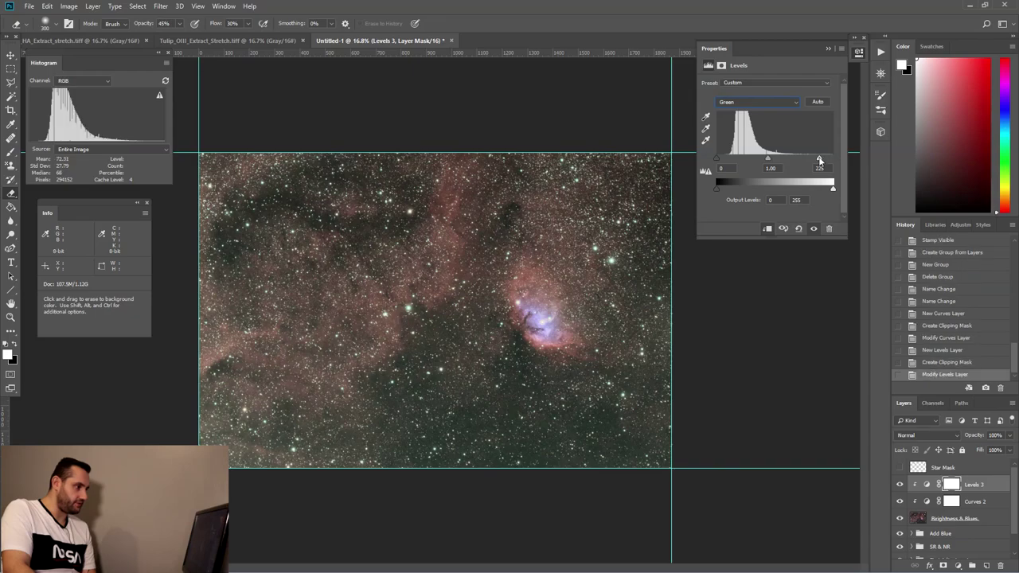
left_click(755, 102)
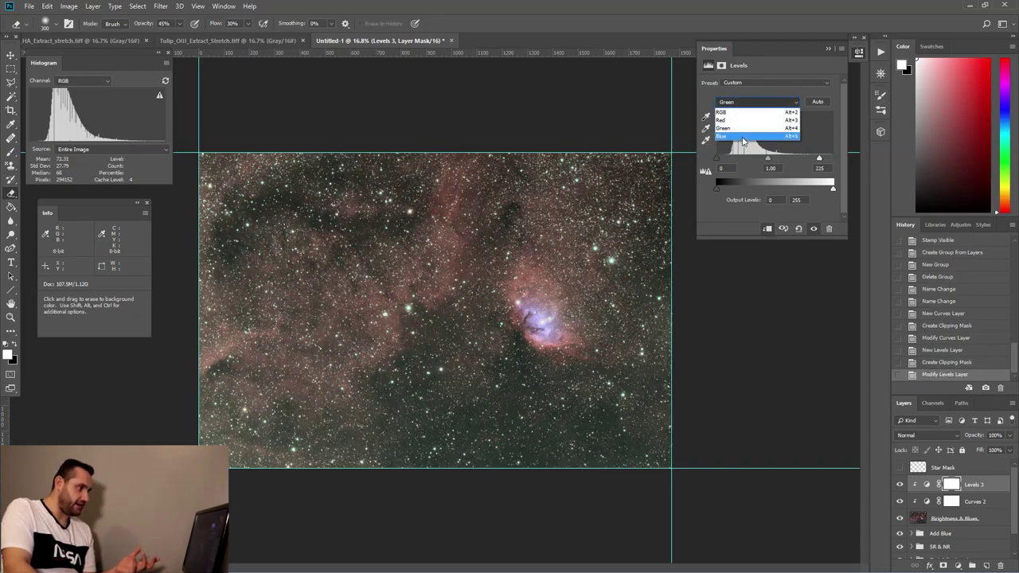
left_click(742, 139)
left_click_drag(833, 159, 821, 160)
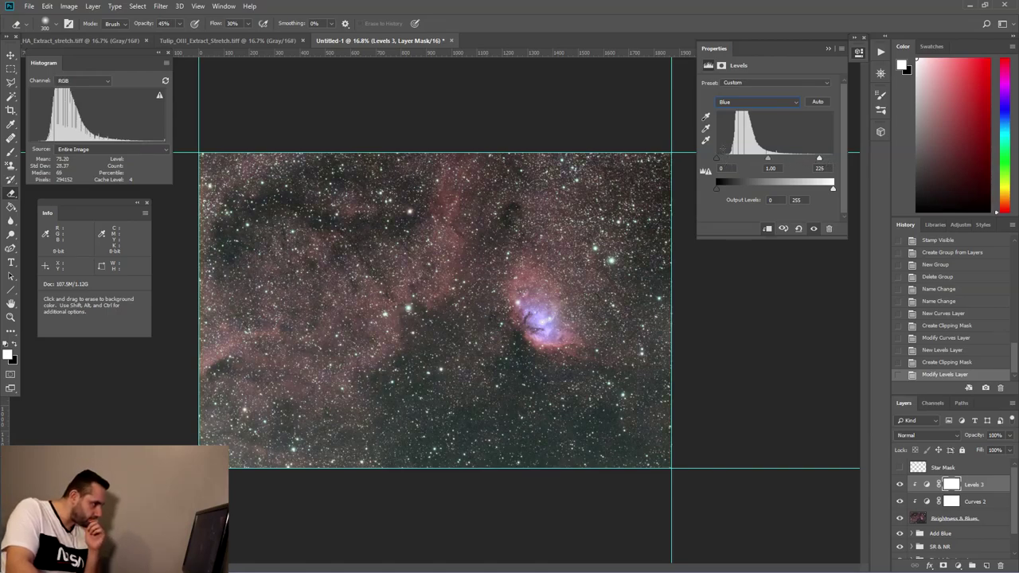
type("235")
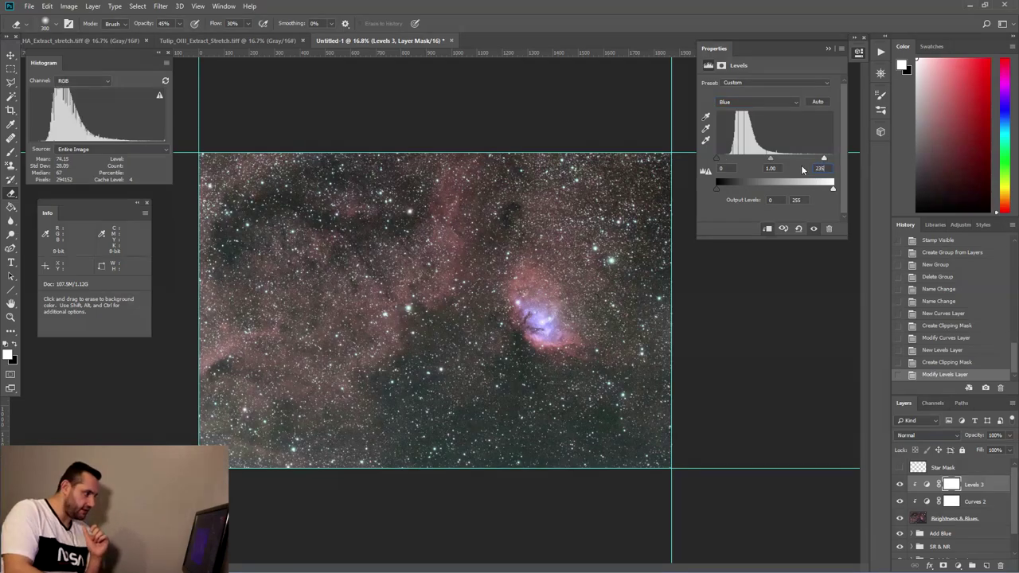
Step: Set the Green and Blue white points to 225 and raise the RGB black point to 19
left_click(734, 102)
left_click(728, 127)
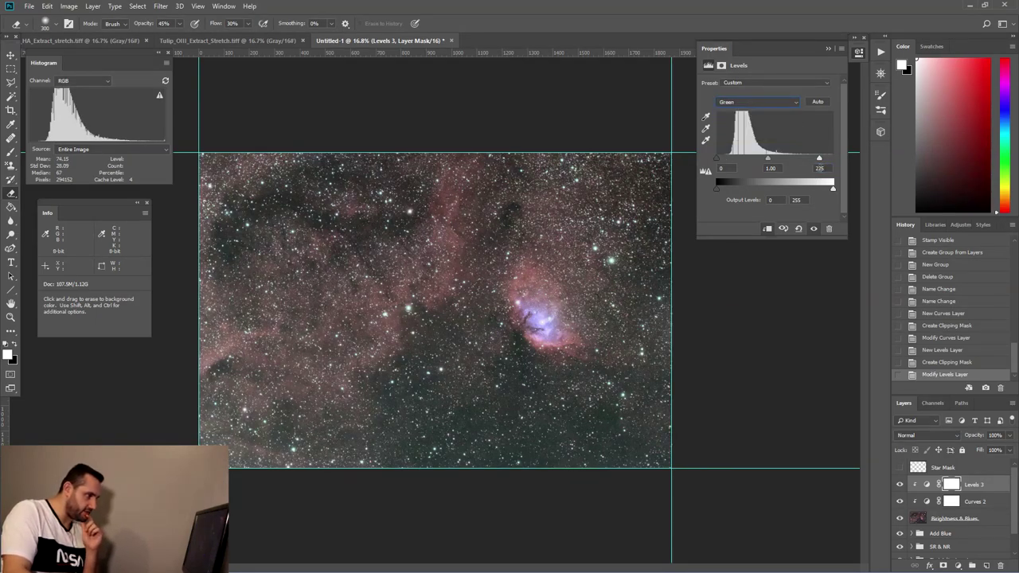
type("235")
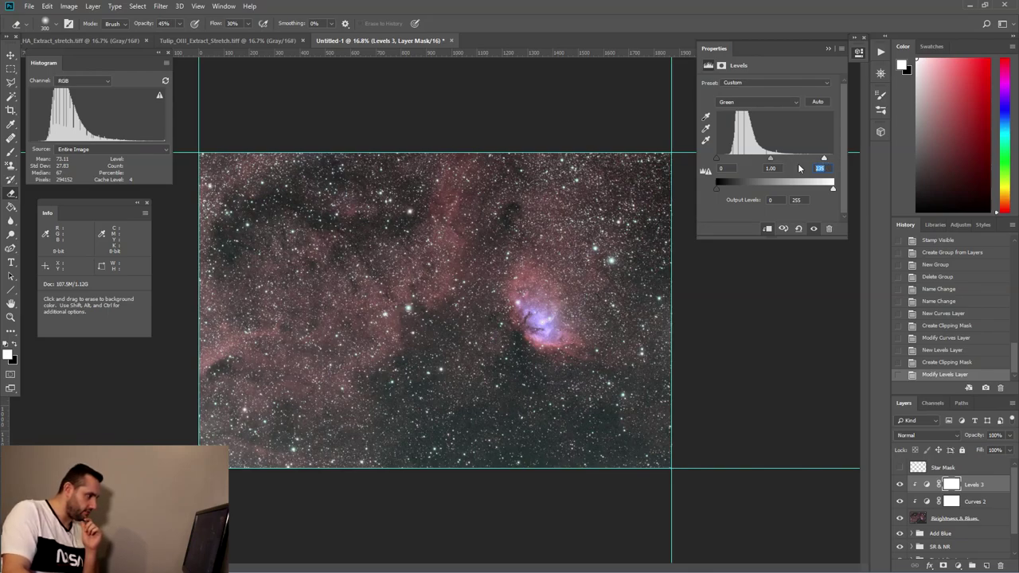
type("225")
left_click(740, 102)
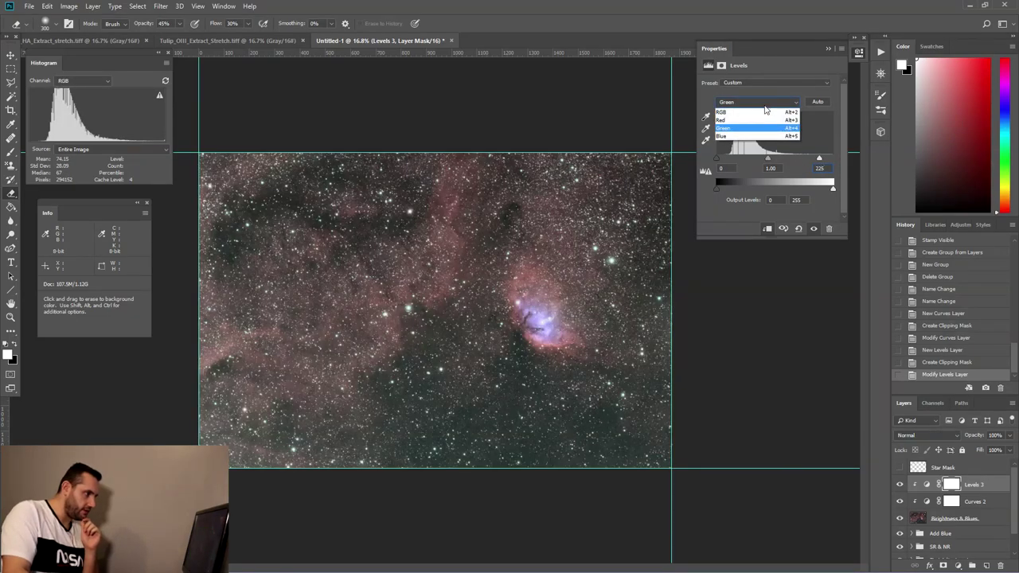
left_click(745, 137)
double_click(818, 168)
type("225")
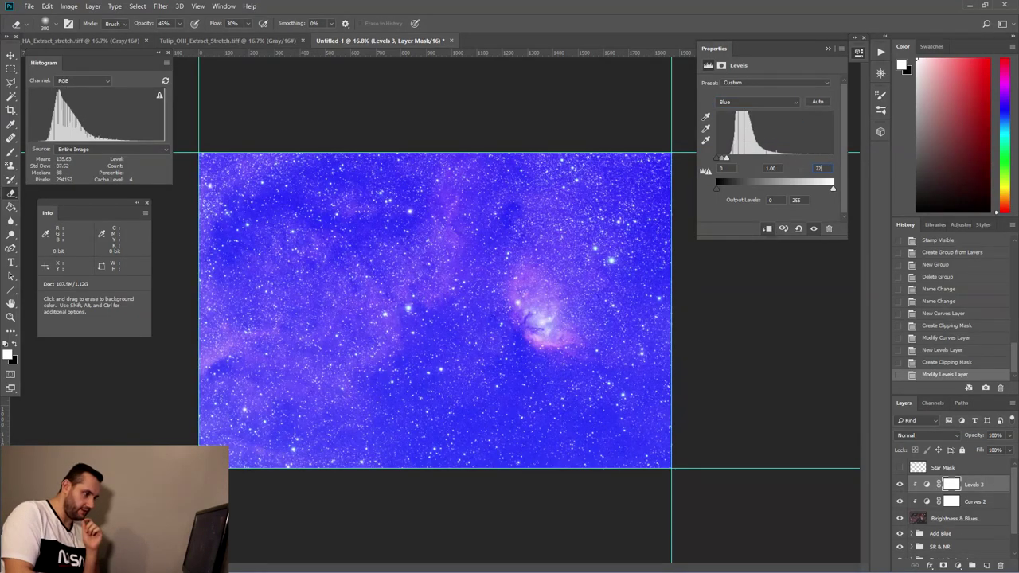
left_click(756, 102)
left_click(732, 109)
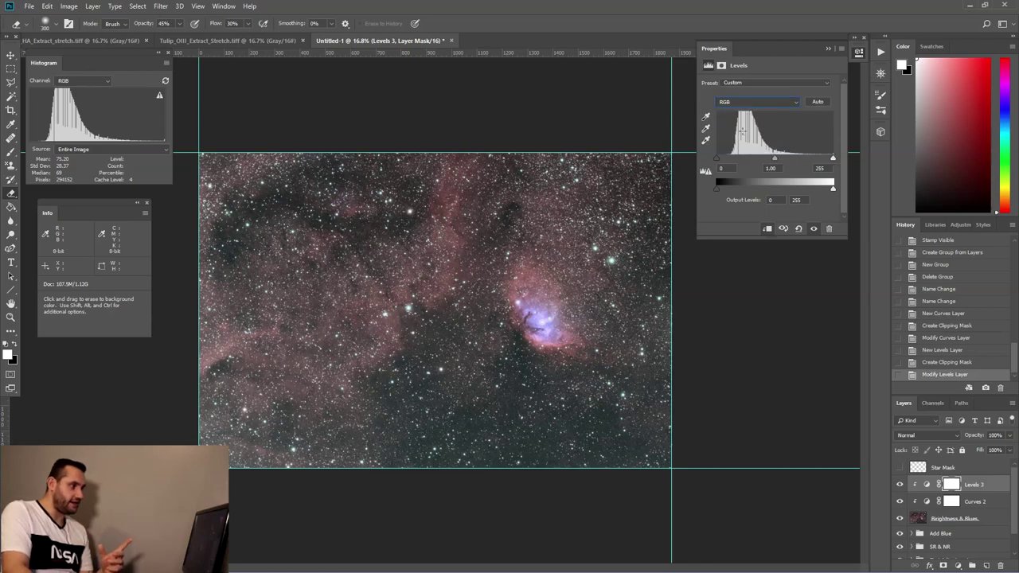
left_click_drag(718, 159, 723, 160)
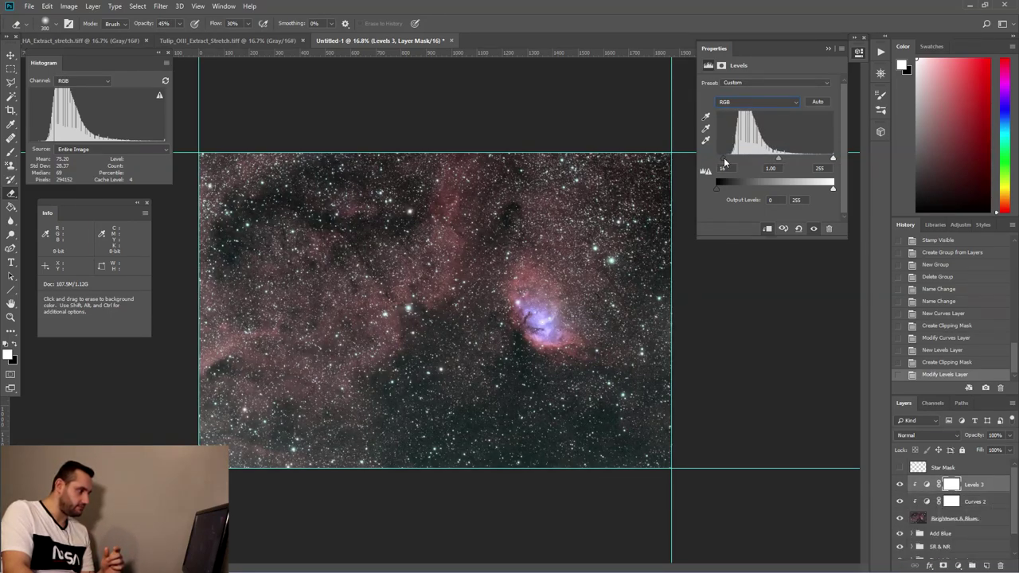
left_click_drag(725, 162, 727, 162)
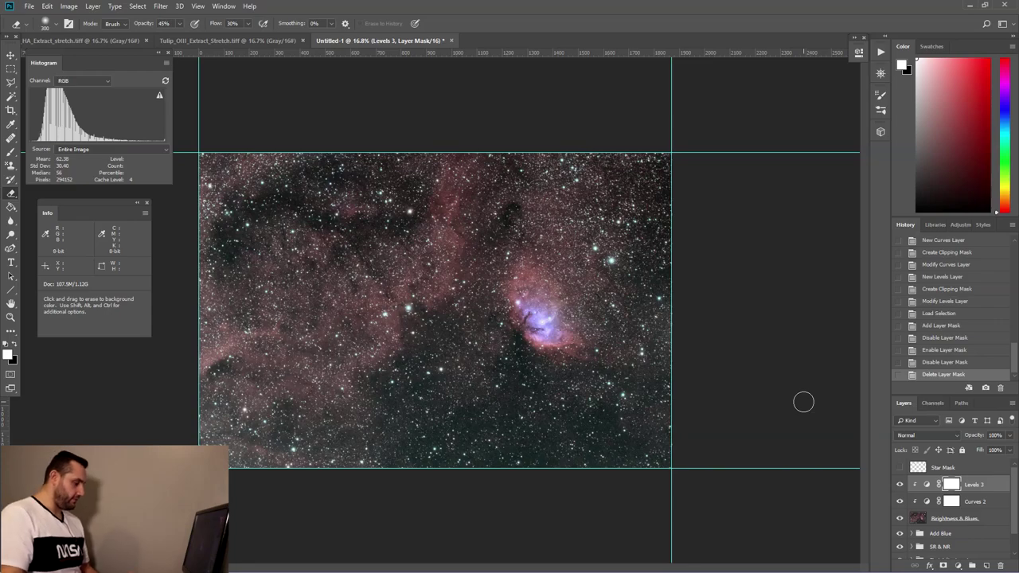
Step: Stamp visible onto a new Layer 1 and name the group of earlier layers 'Blue & Brightness'
key("ctrl+shift+alt+n")
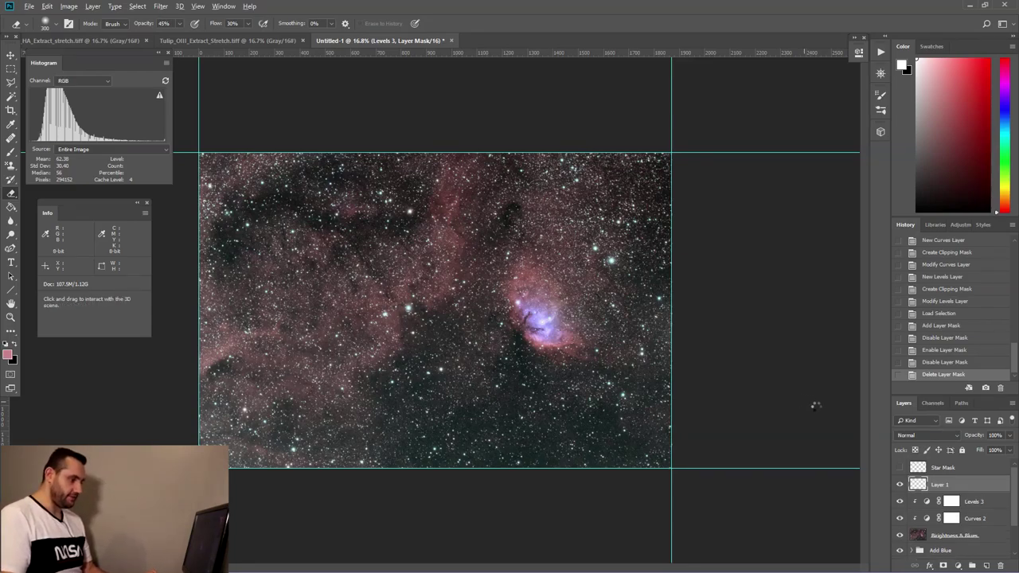
key("ctrl+shift+alt+e")
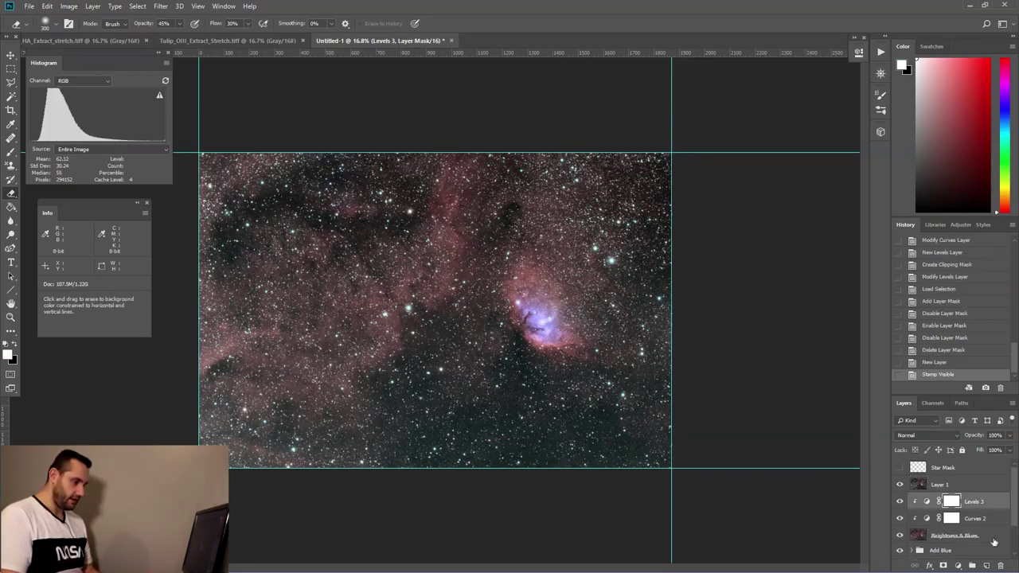
left_click_drag(971, 555, 972, 565)
double_click(939, 500)
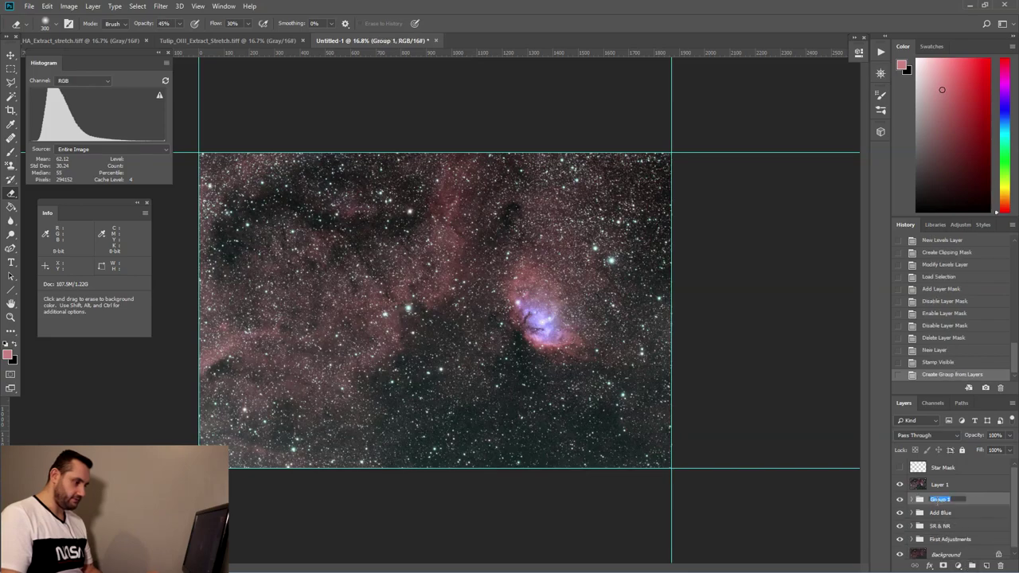
type("Blue & Brightness")
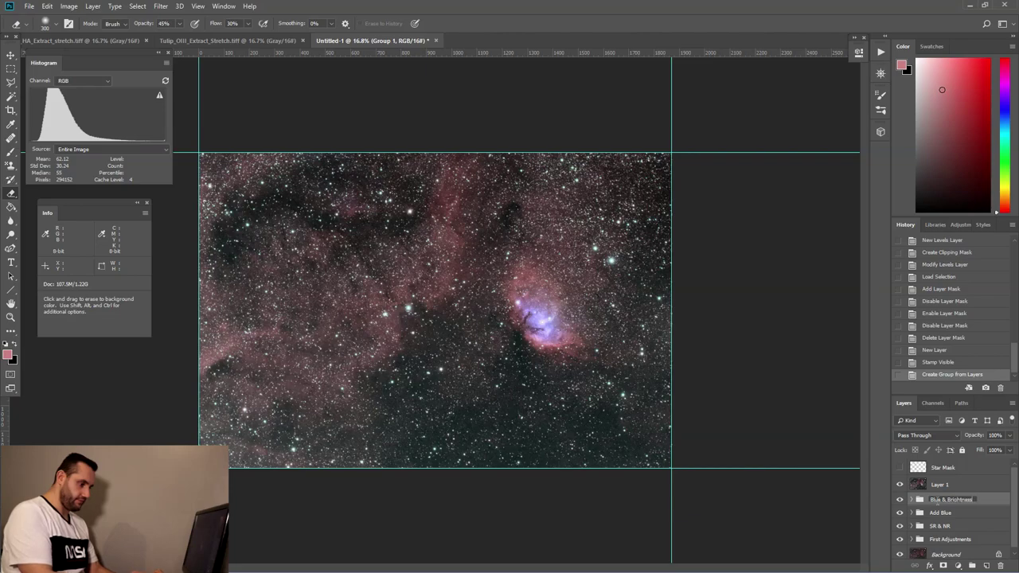
key("Return")
Step: Select Layer 1, pick the Rectangular Marquee, and reset colours to default black and white
left_click(942, 485)
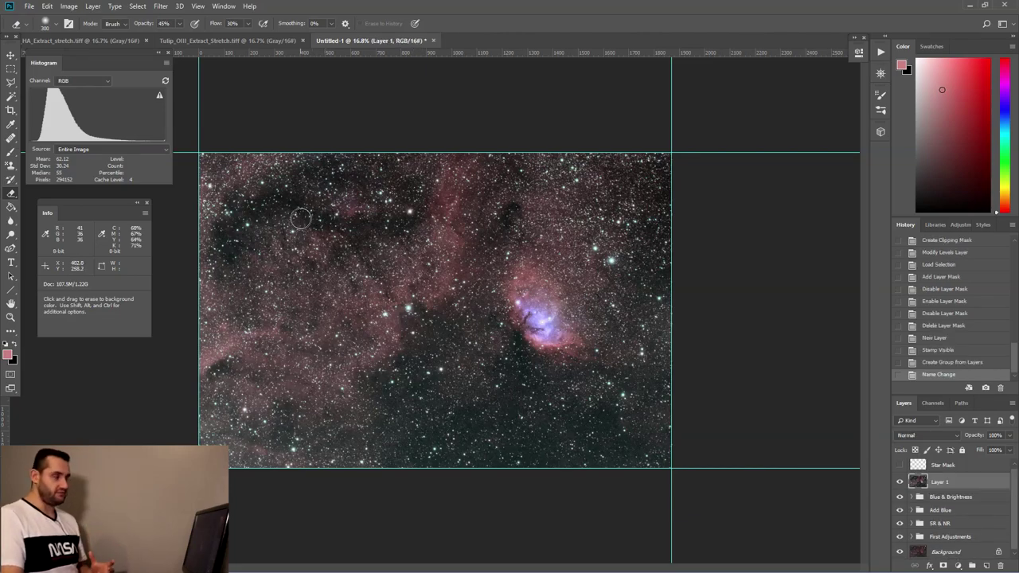
left_click(11, 69)
key("d")
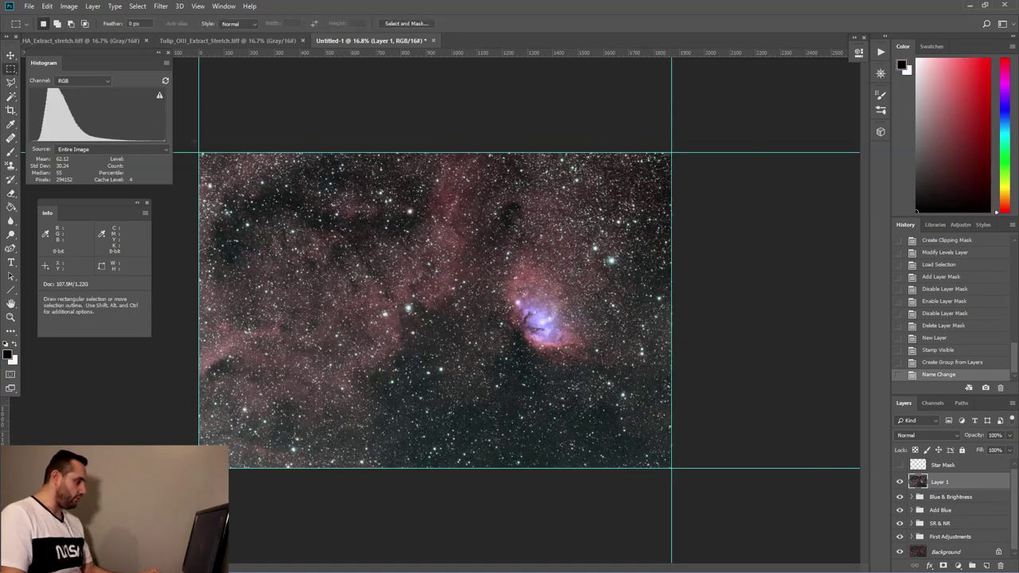
Step: Select the pink nebula with Color Range by sampling it, Fuzziness 130
left_click(138, 7)
left_click(148, 111)
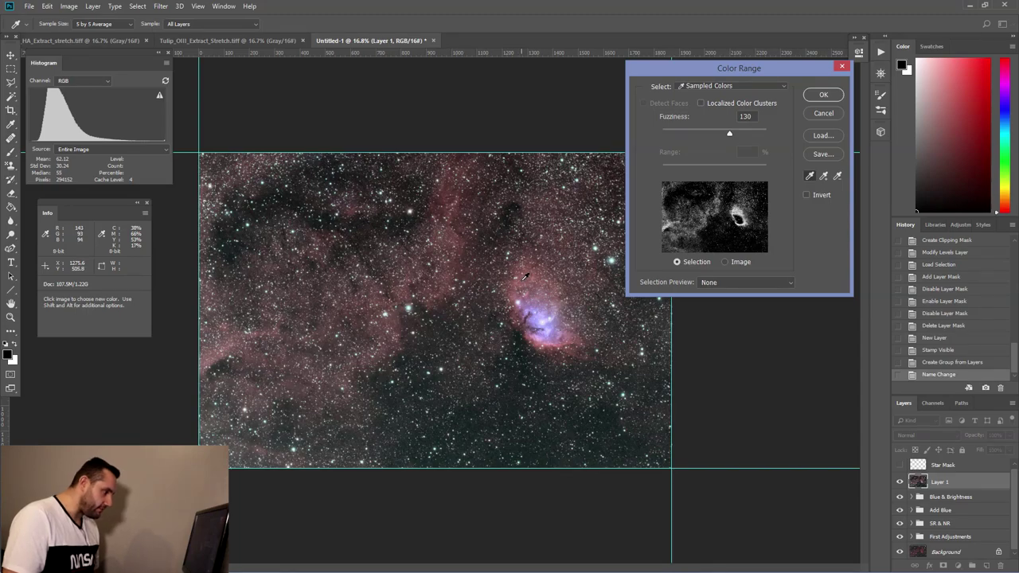
left_click(525, 276)
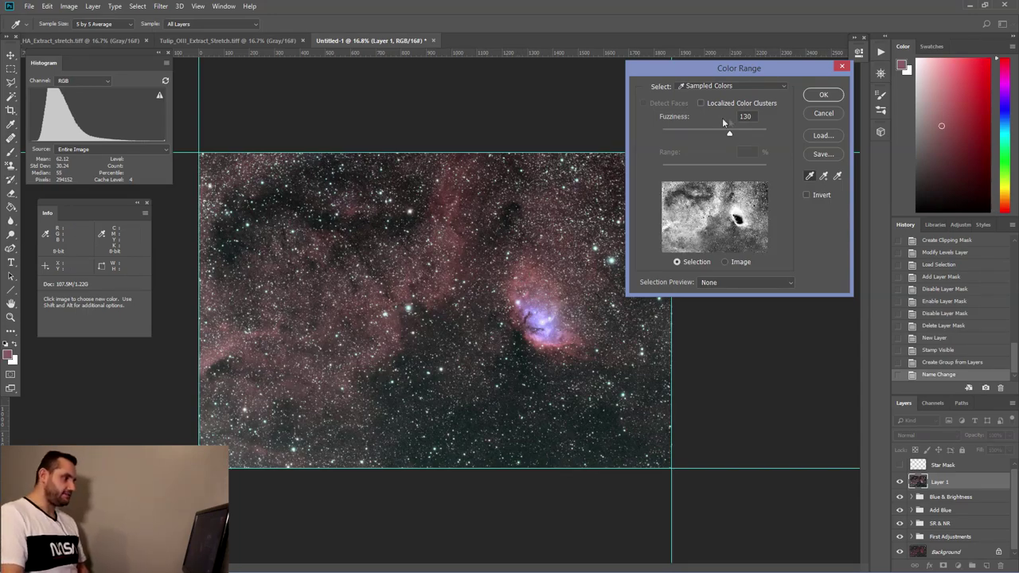
left_click(822, 95)
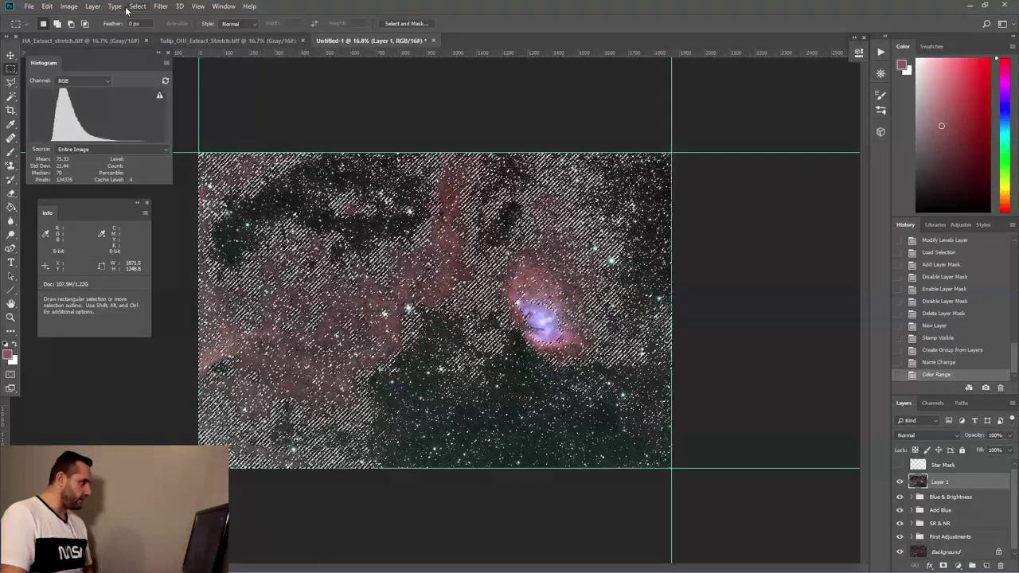
Step: Feather the selection 10 px and paste it onto a new Layer 2
left_click(139, 6)
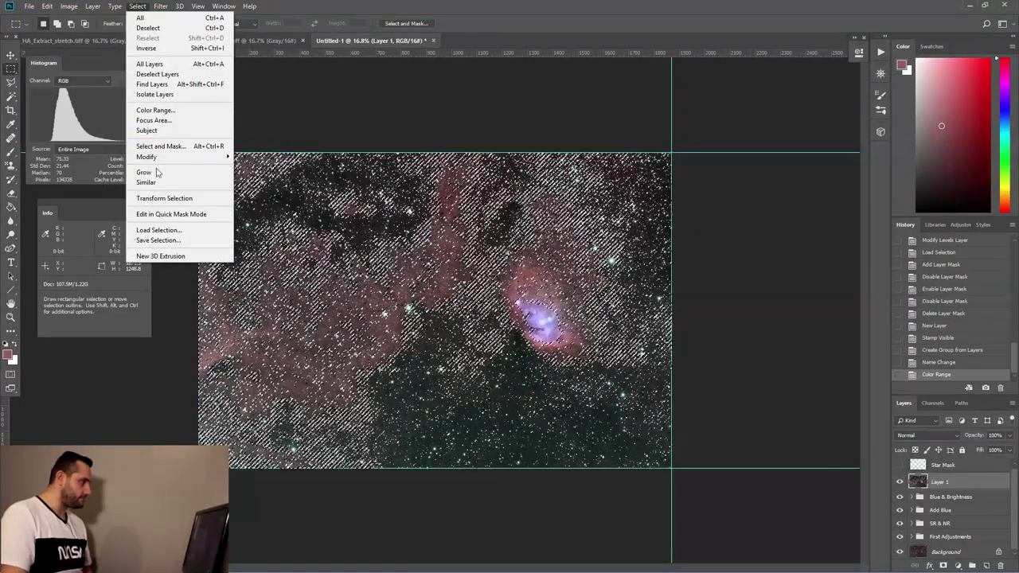
mouse_move(157, 158)
left_click(264, 197)
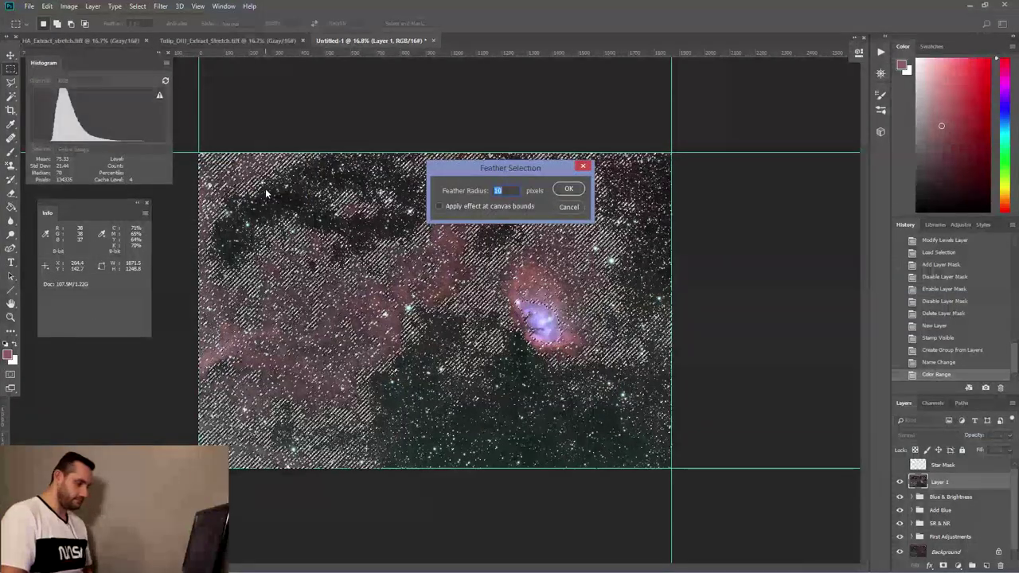
key("Return")
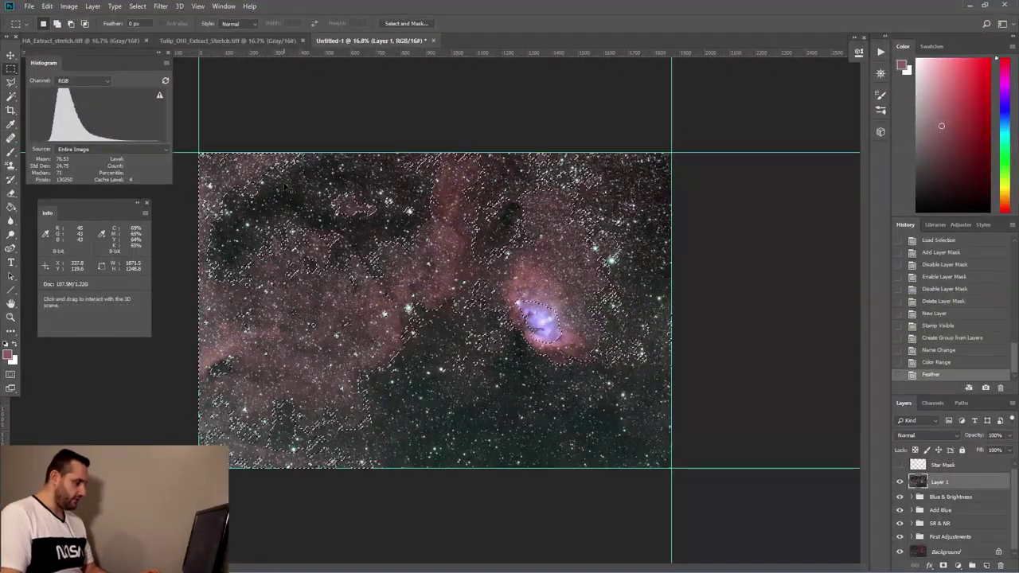
key("ctrl+c")
key("ctrl+v")
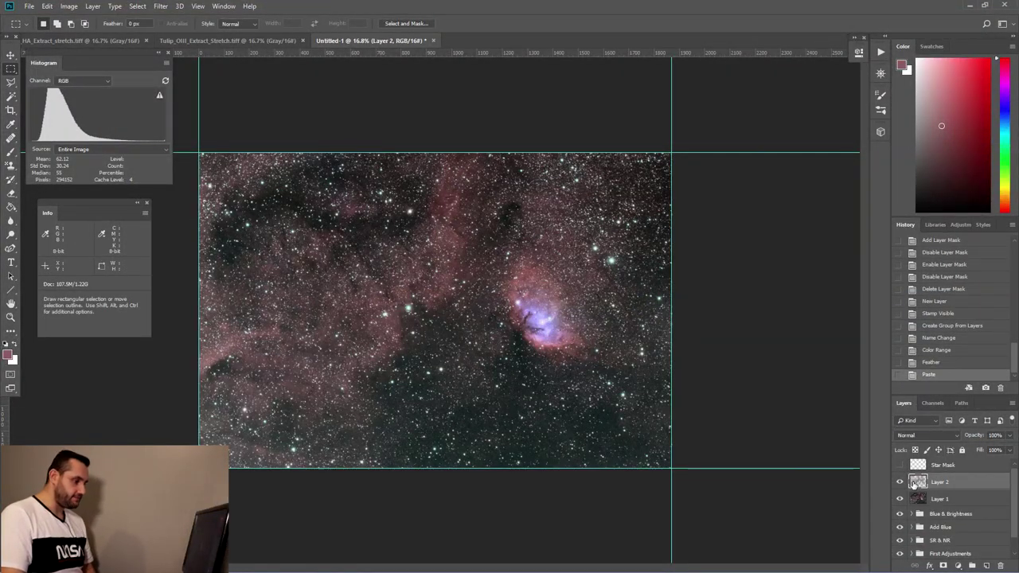
Step: Load a layer's contents as a selection and expand it
left_click(922, 467, "ctrl")
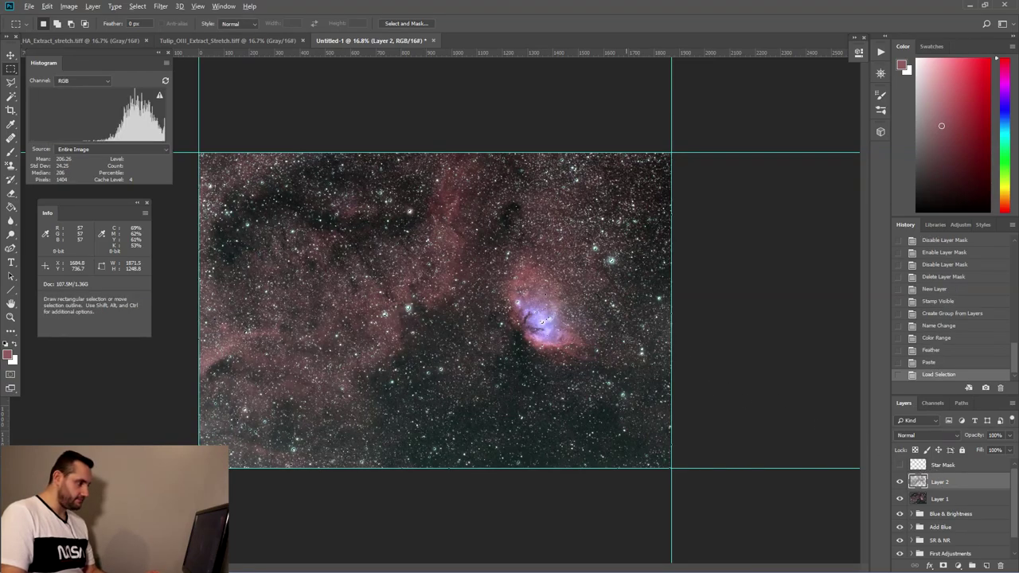
scroll(555, 327, "up", 5)
scroll(574, 326, "down", 5)
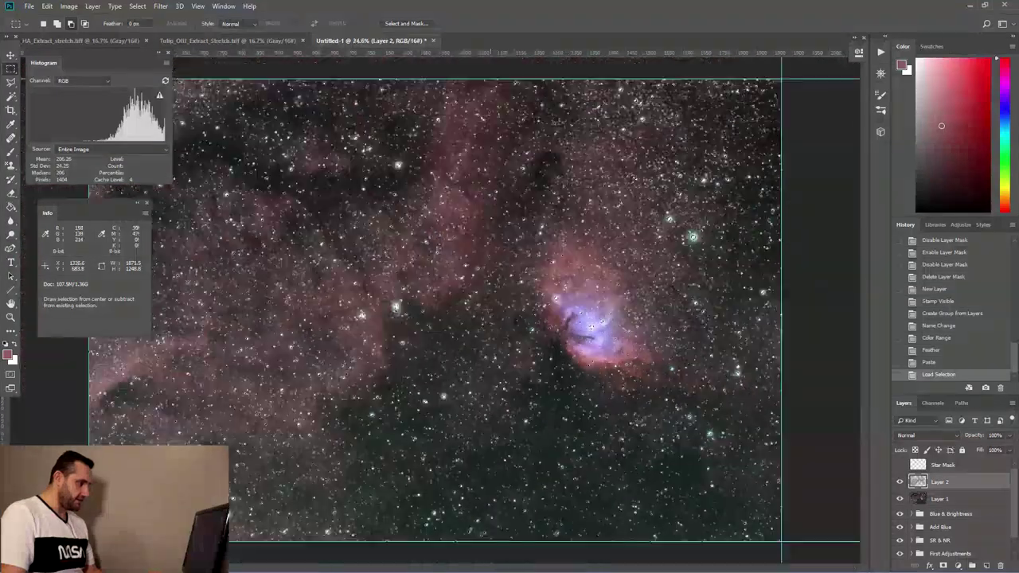
left_click(137, 7)
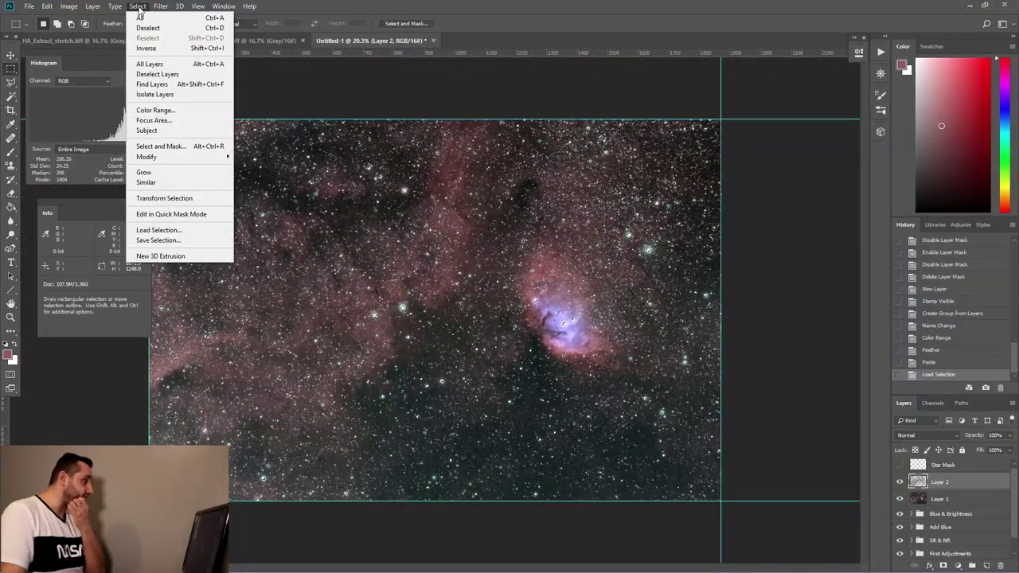
mouse_move(159, 157)
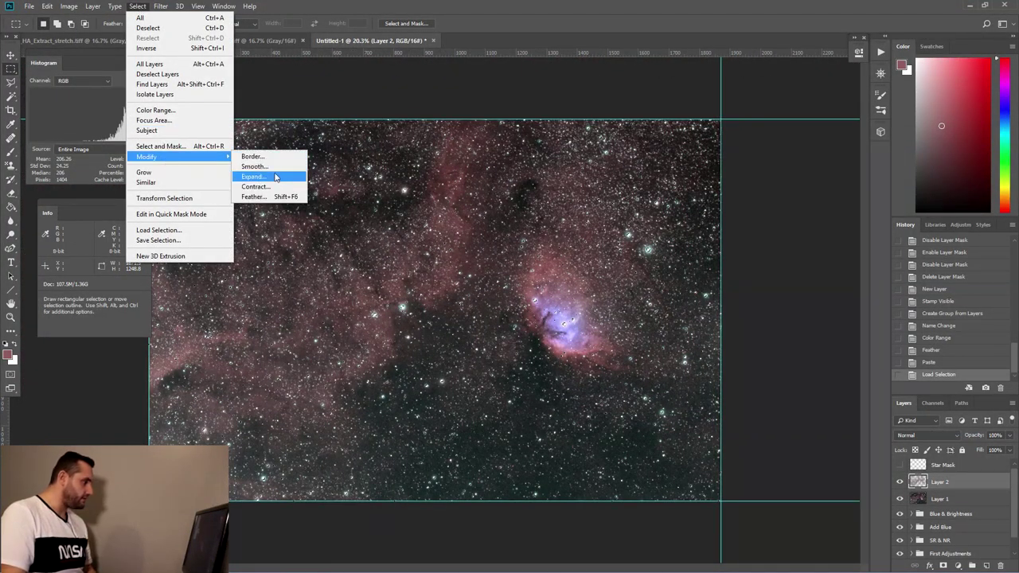
left_click(271, 179)
key("Return")
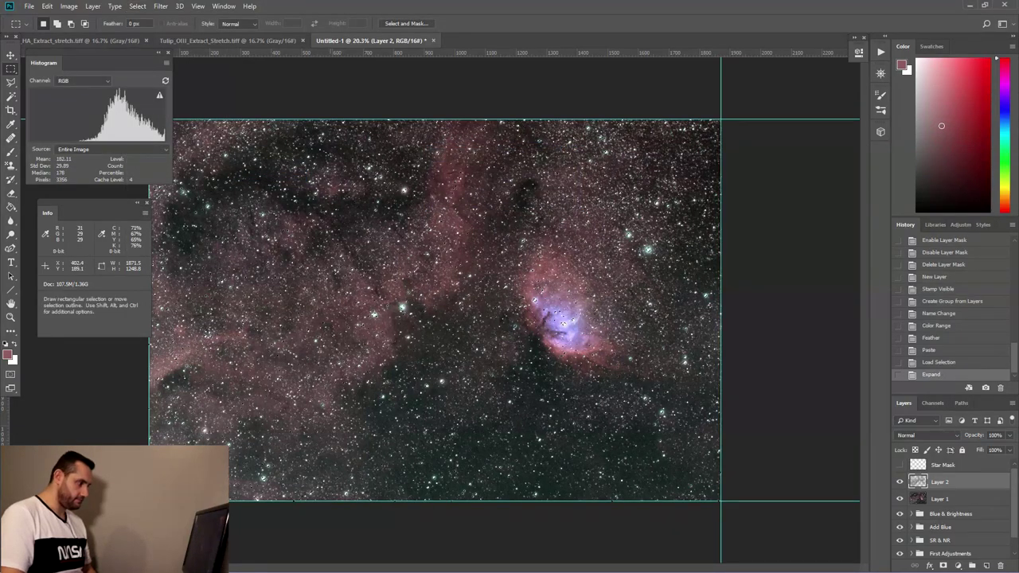
Step: Mask Layer 1 with the selection by mistake, then undo it
left_click(957, 499)
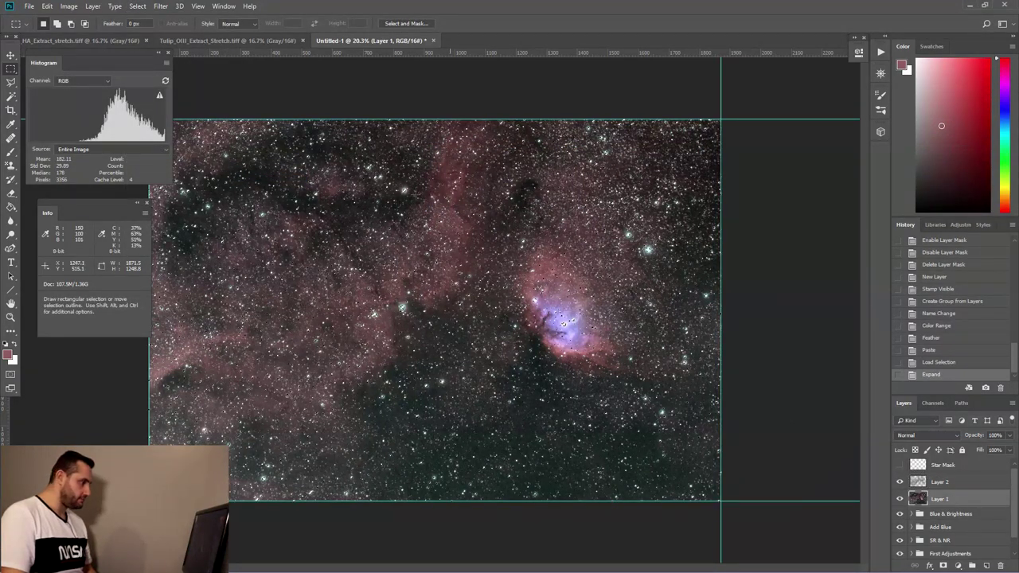
left_click(69, 7)
mouse_move(92, 7)
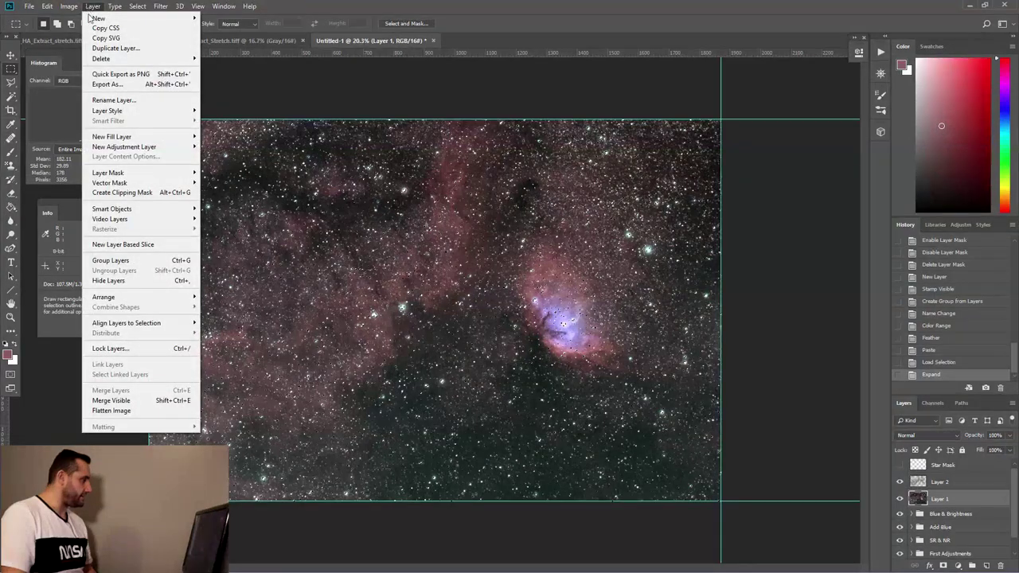
mouse_move(144, 172)
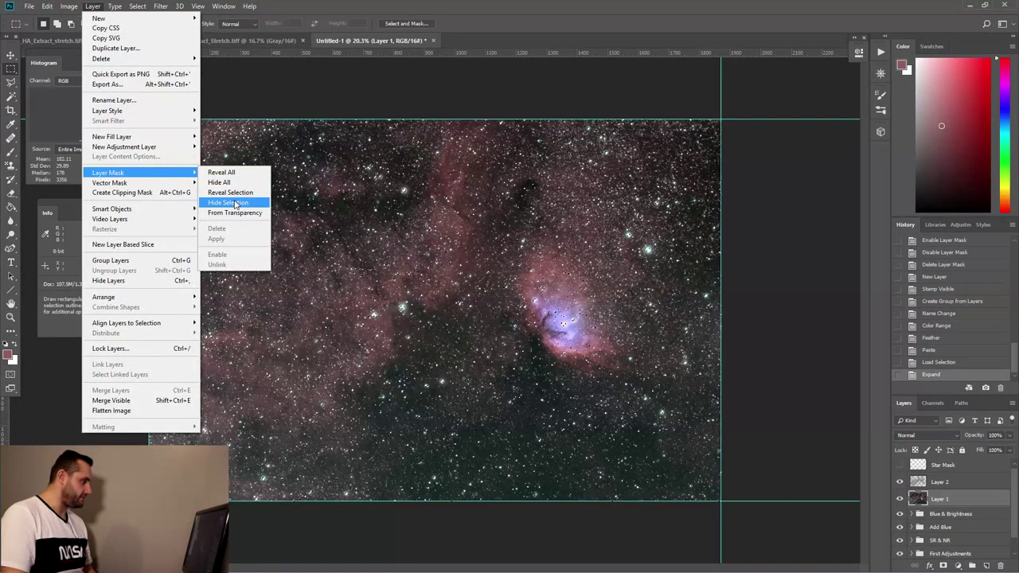
left_click(239, 203)
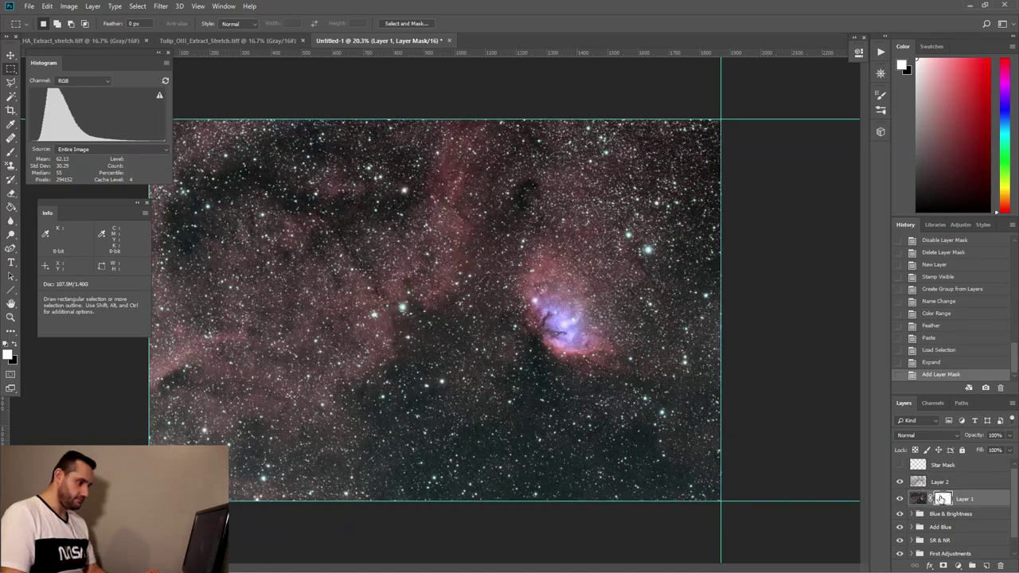
key("ctrl+z")
Step: Give Layer 2 a Reveal Selection layer mask and toggle it off and on to check
left_click(946, 483)
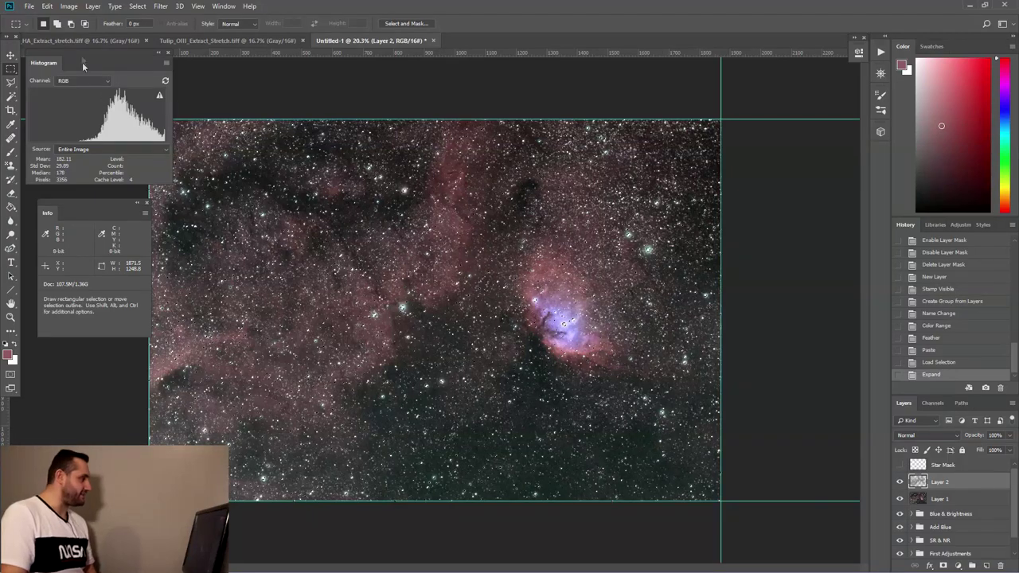
left_click(93, 6)
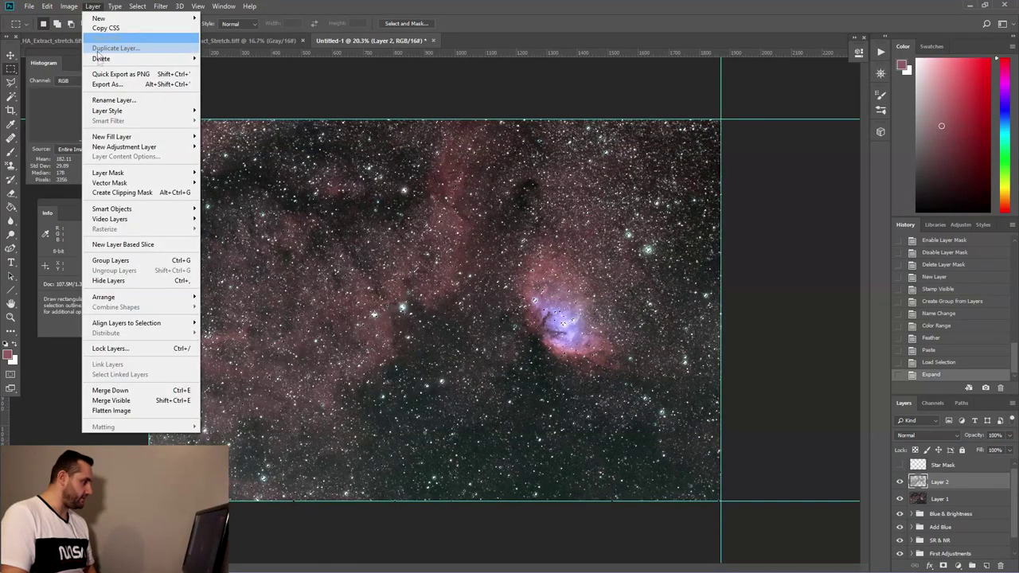
mouse_move(107, 149)
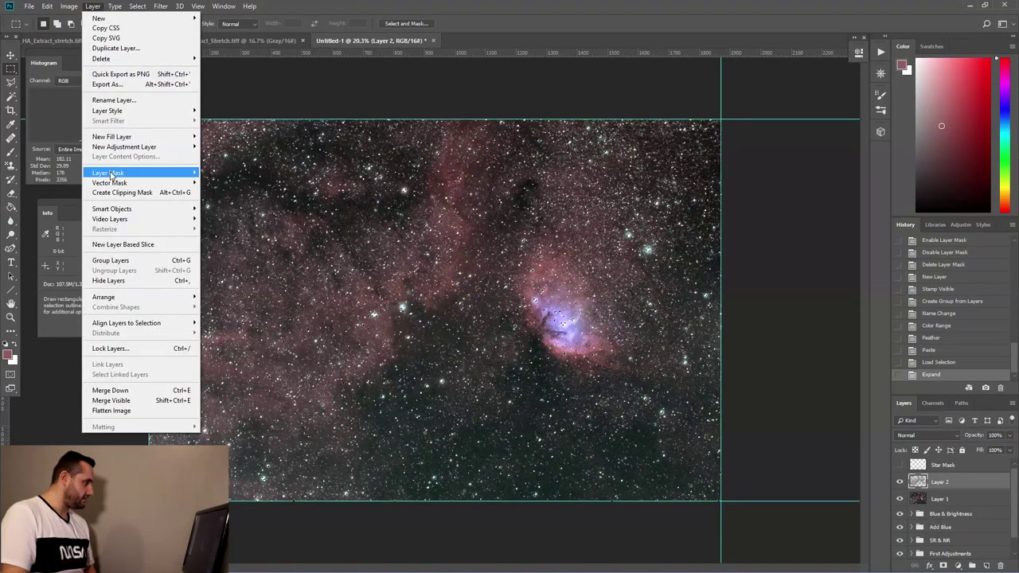
mouse_move(111, 172)
left_click(236, 204)
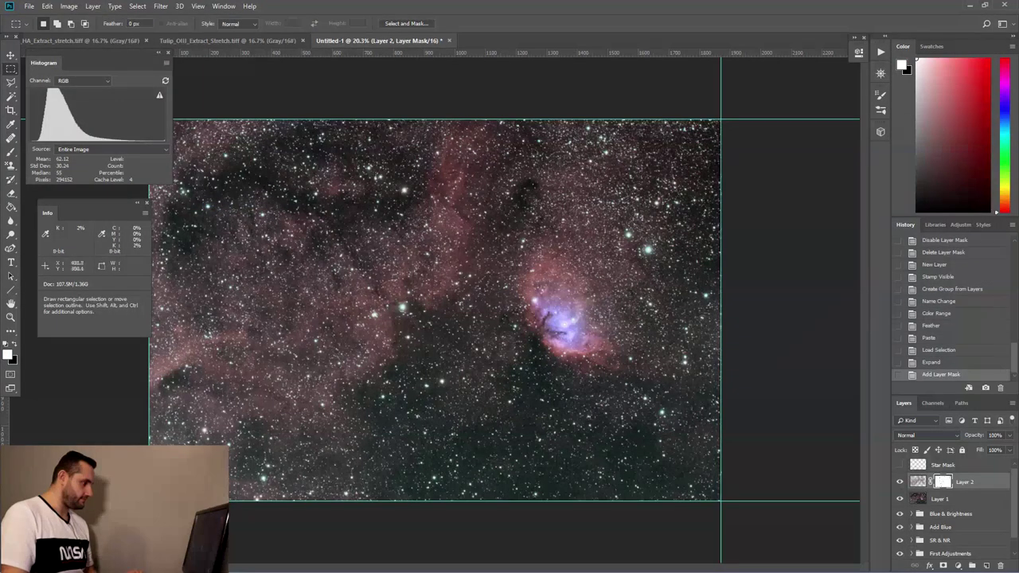
right_click(943, 483)
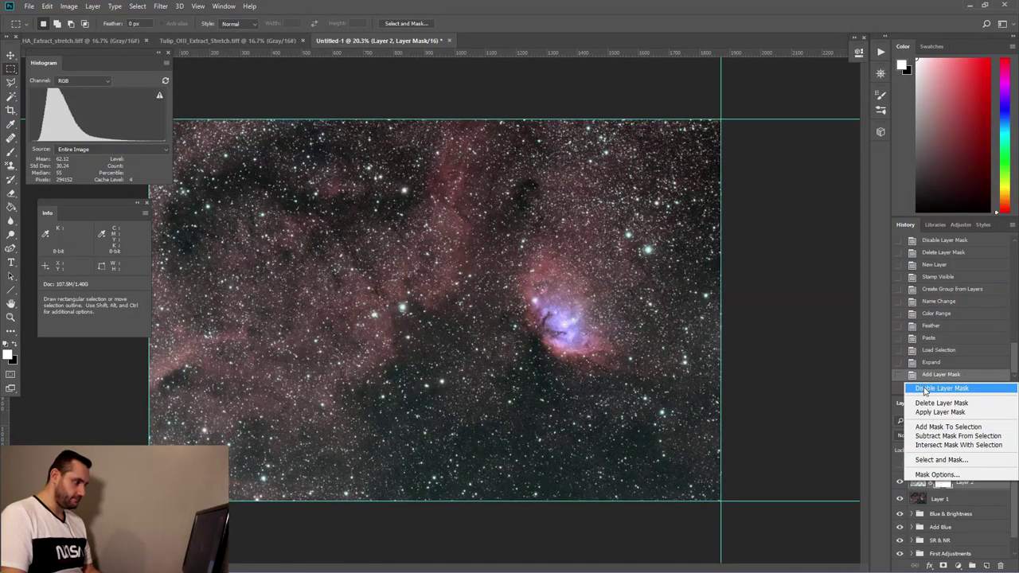
left_click(928, 389)
right_click(942, 482)
left_click(942, 383)
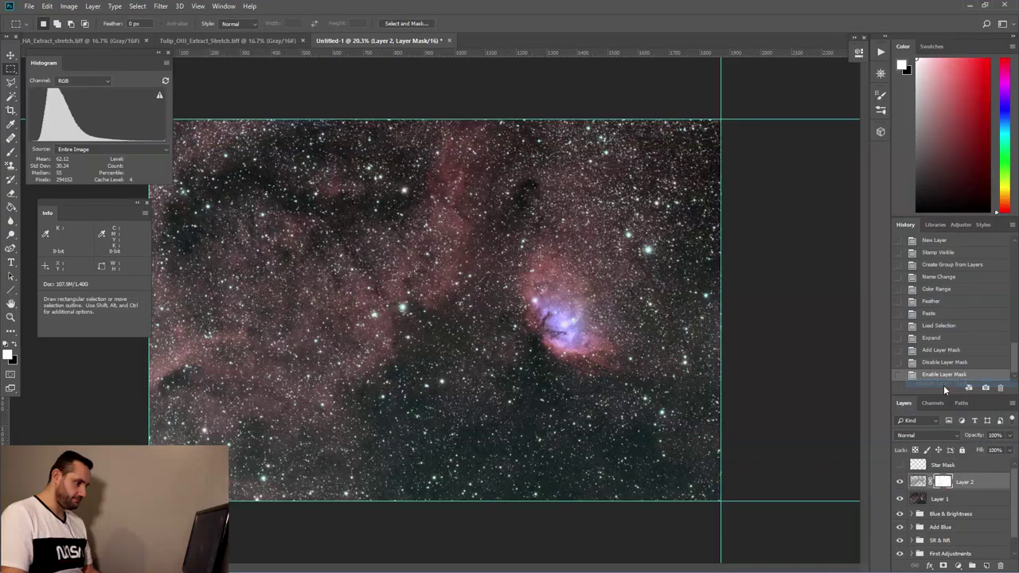
left_click(920, 483)
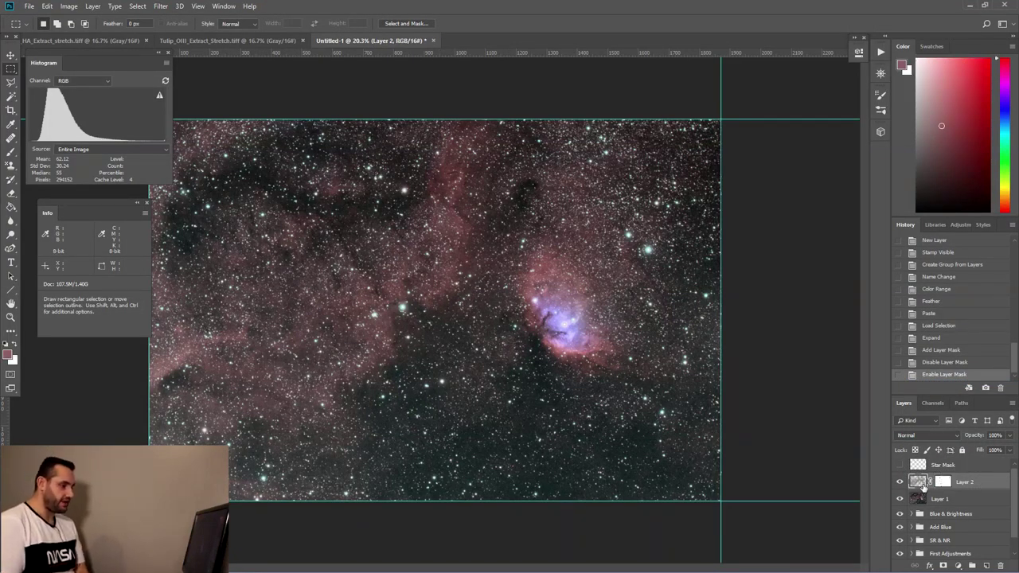
Step: Add a Curves 3 layer clipped to Layer 2, darkening shadows and lifting highlights
left_click(960, 566)
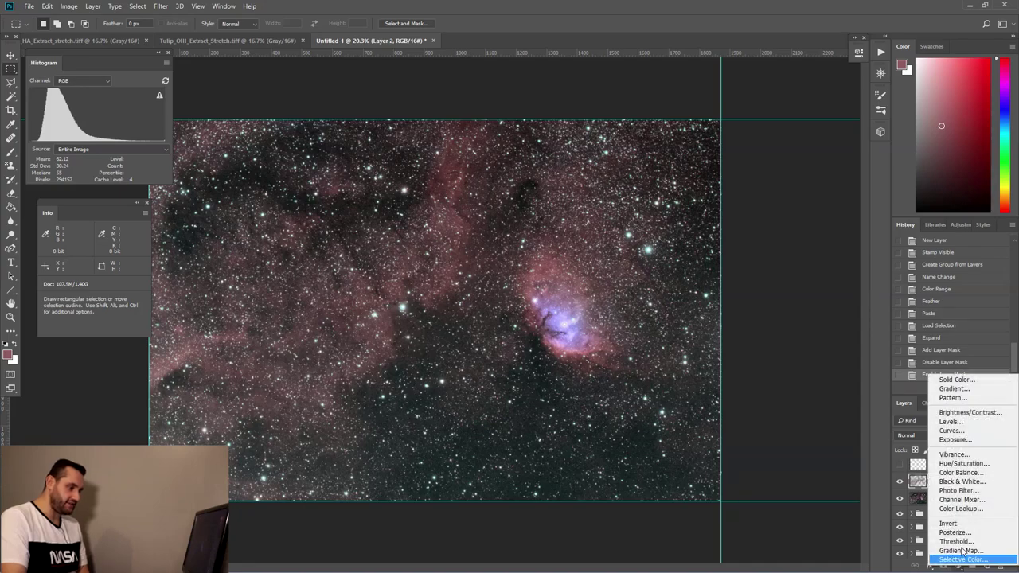
left_click(916, 435)
left_click(768, 229)
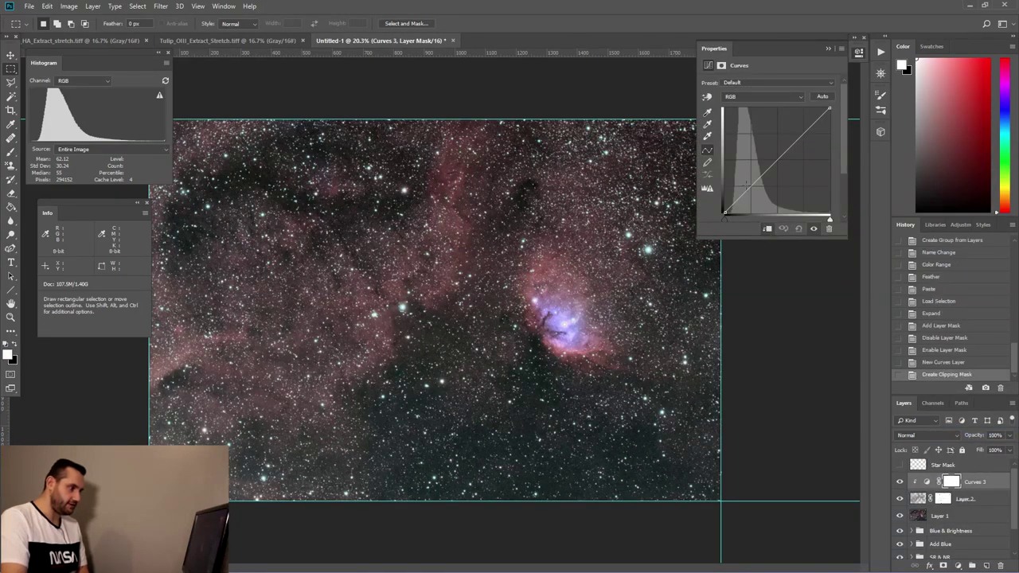
left_click(751, 187)
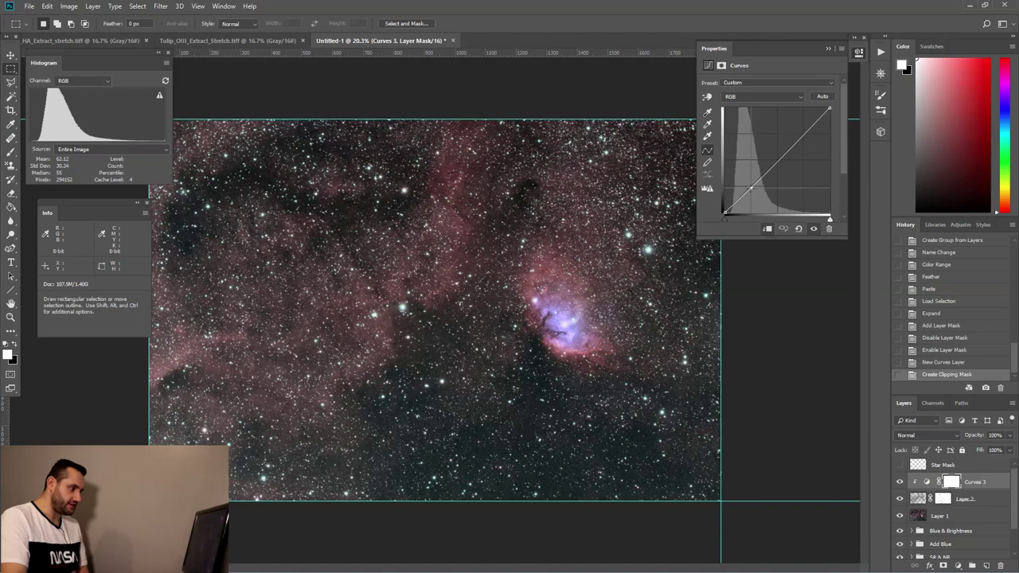
left_click_drag(751, 187, 751, 188)
left_click_drag(786, 151, 787, 144)
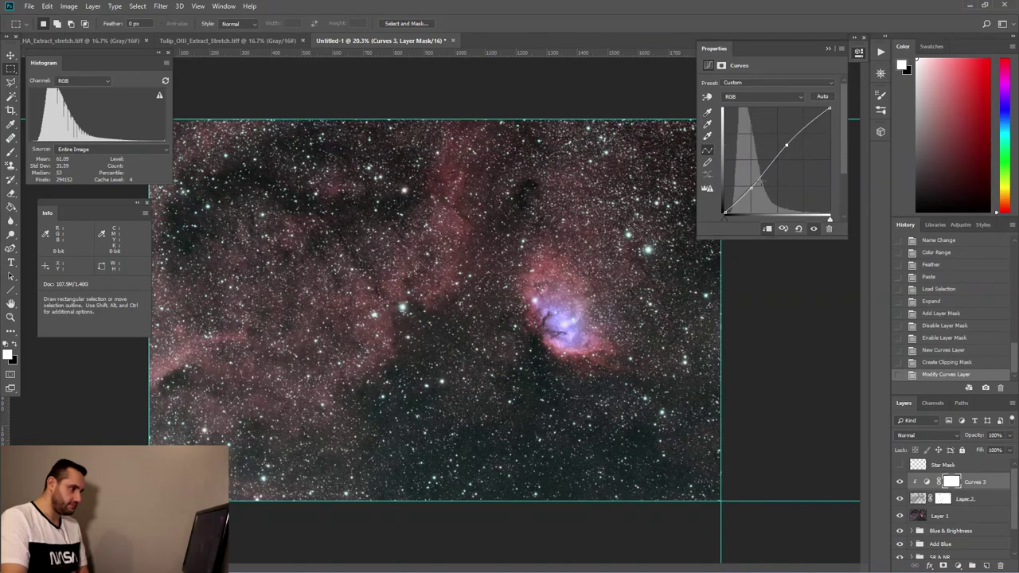
left_click_drag(752, 188, 752, 189)
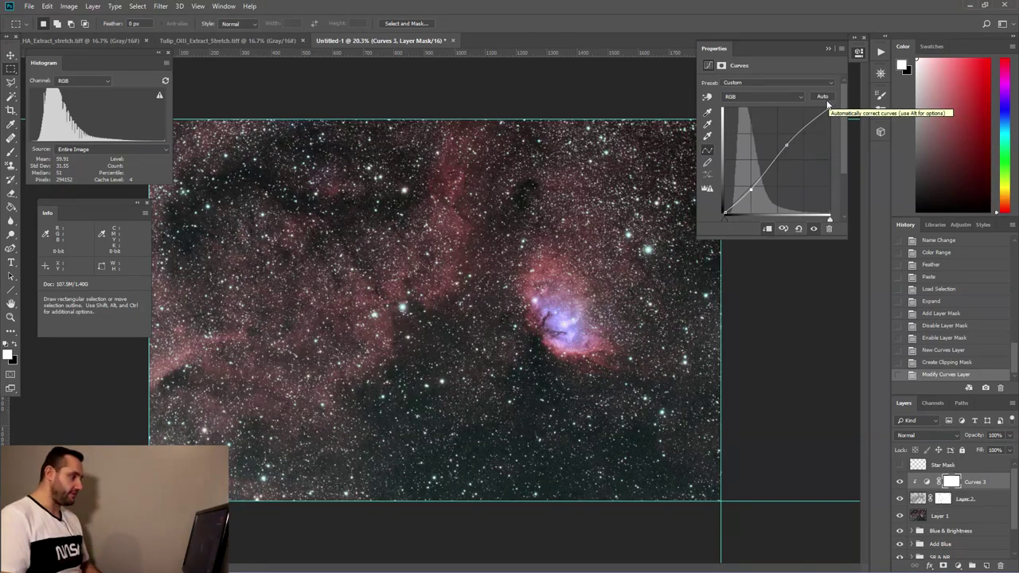
left_click(828, 48)
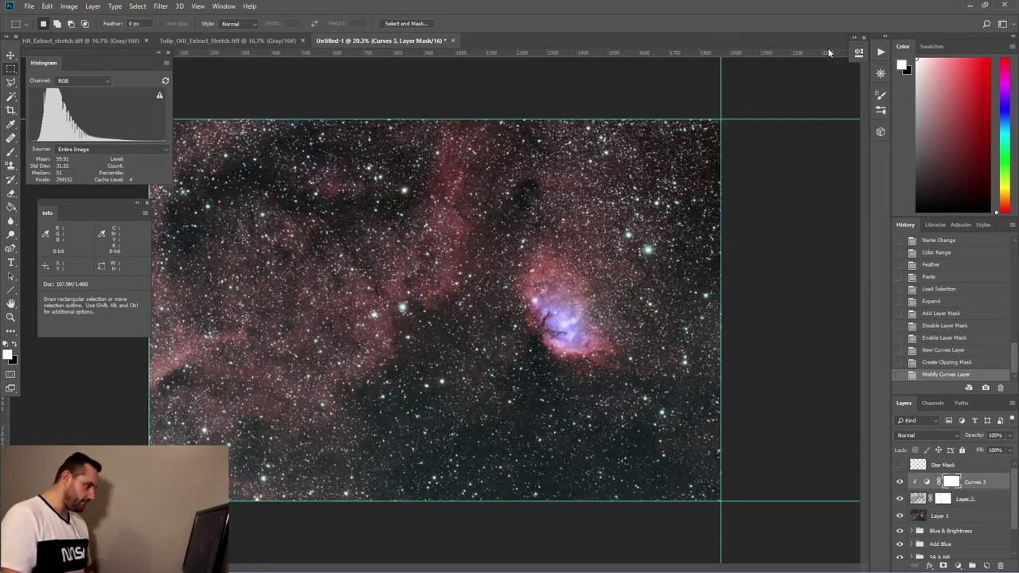
scroll(613, 262, "down", 1)
scroll(613, 262, "up", 1)
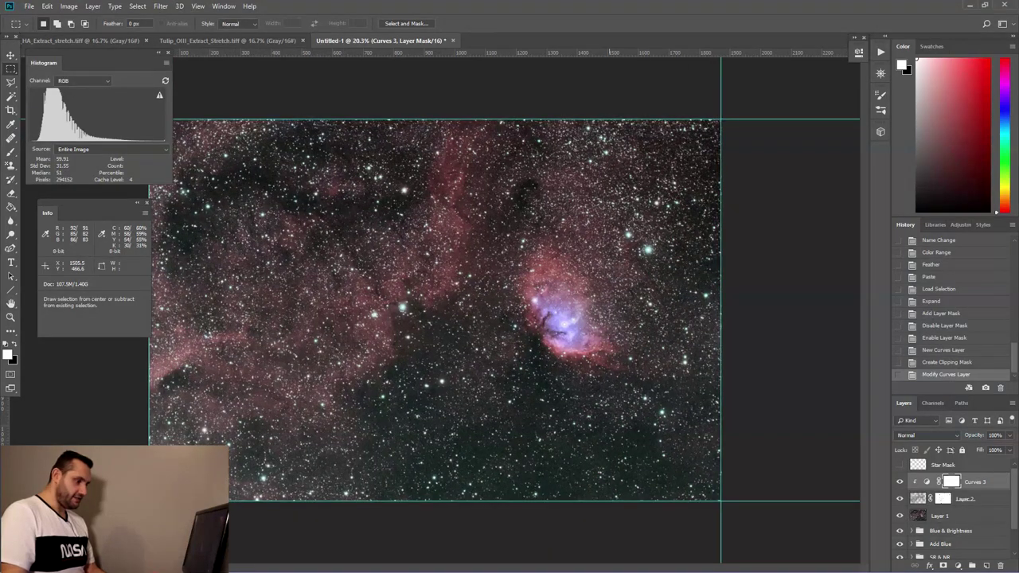
Step: Add a Vibrance adjustment to Layer 2 with Vibrance +61 and Saturation +51
left_click(920, 499)
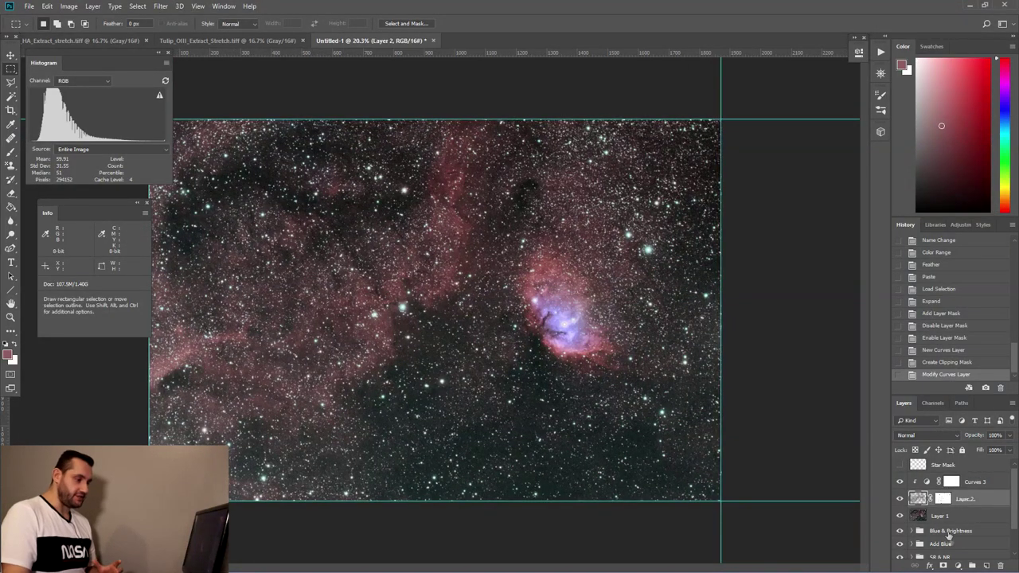
left_click(958, 566)
left_click(960, 462)
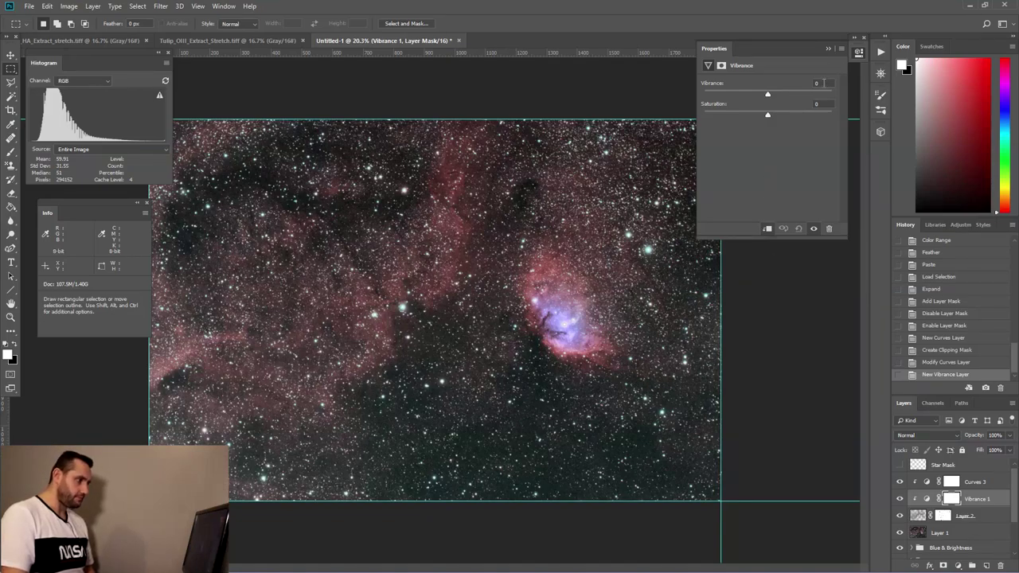
left_click_drag(773, 94, 782, 96)
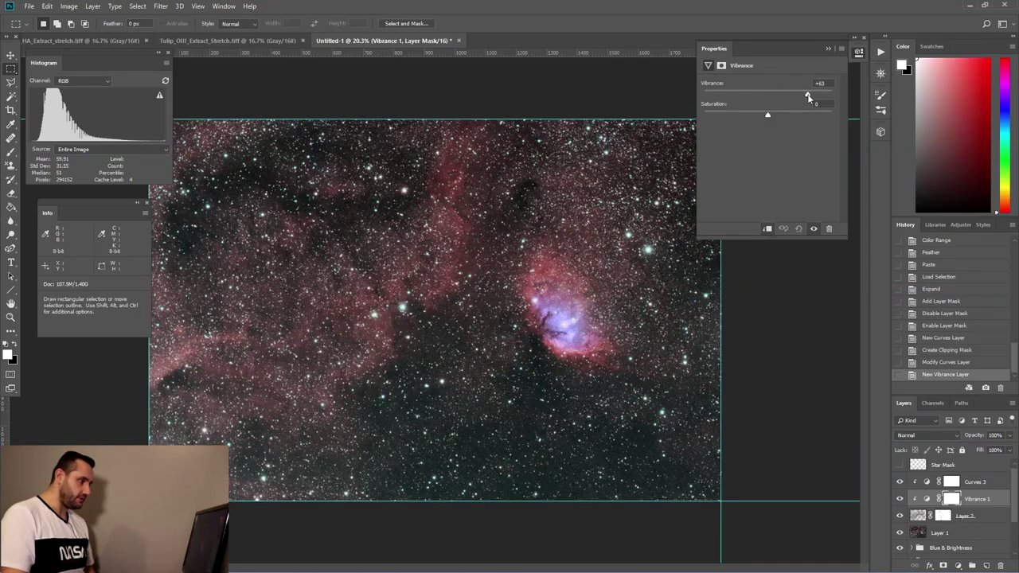
left_click_drag(798, 95, 803, 95)
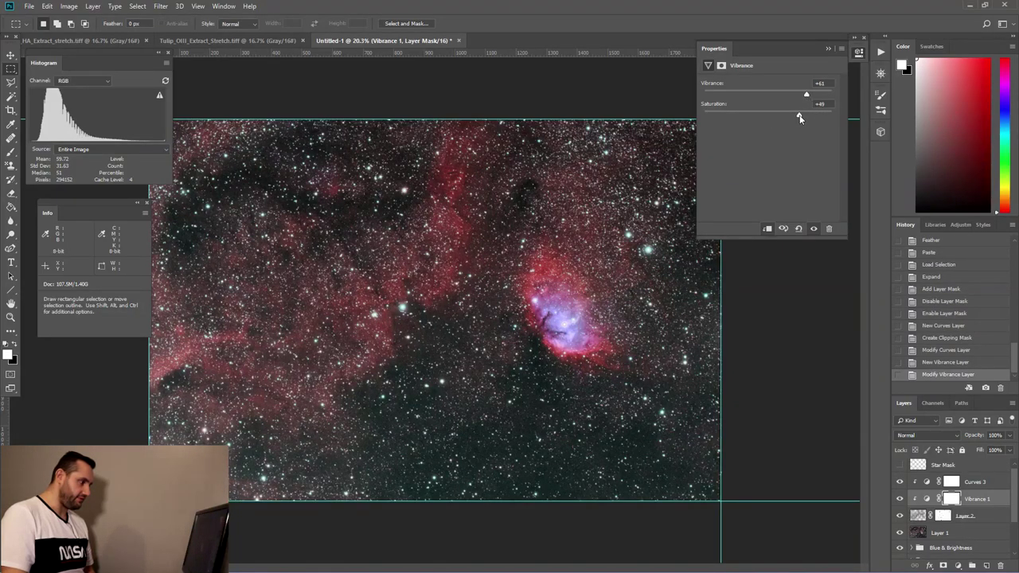
left_click_drag(801, 118, 801, 118)
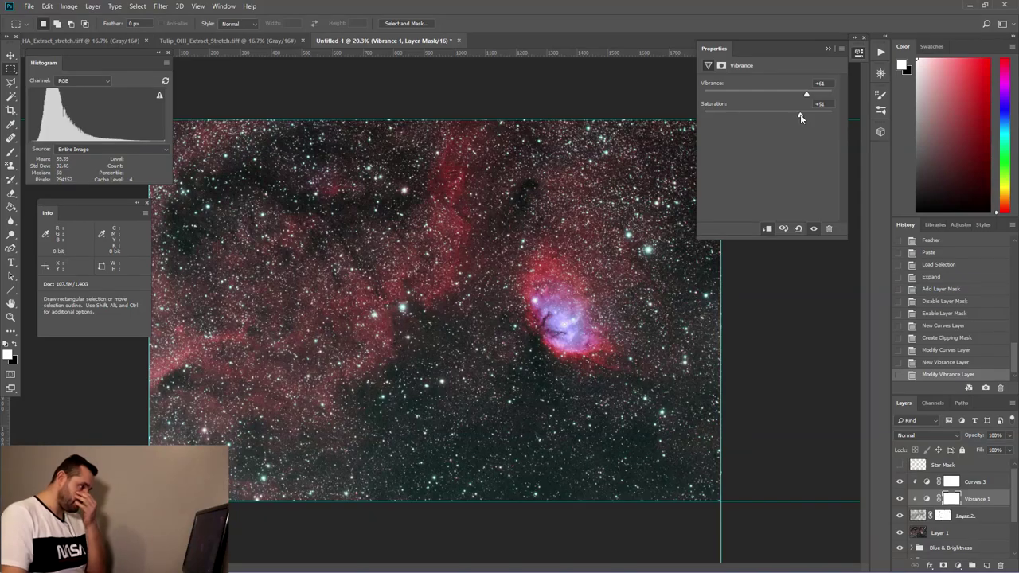
left_click(829, 48)
Step: Lower Layer 2's opacity to 50% and toggle its visibility to compare before and after
scroll(720, 206, "down", 1)
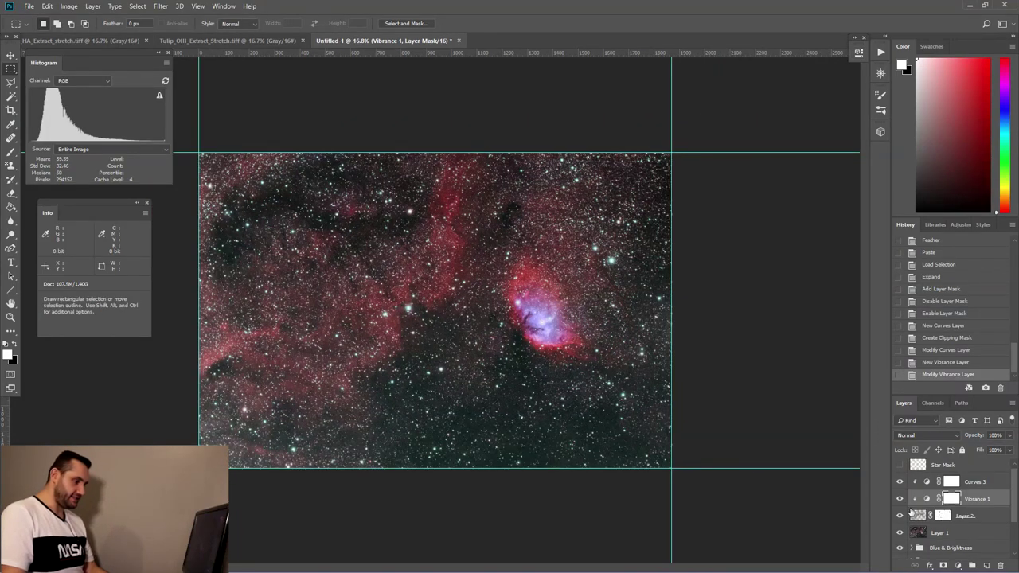
left_click(918, 515)
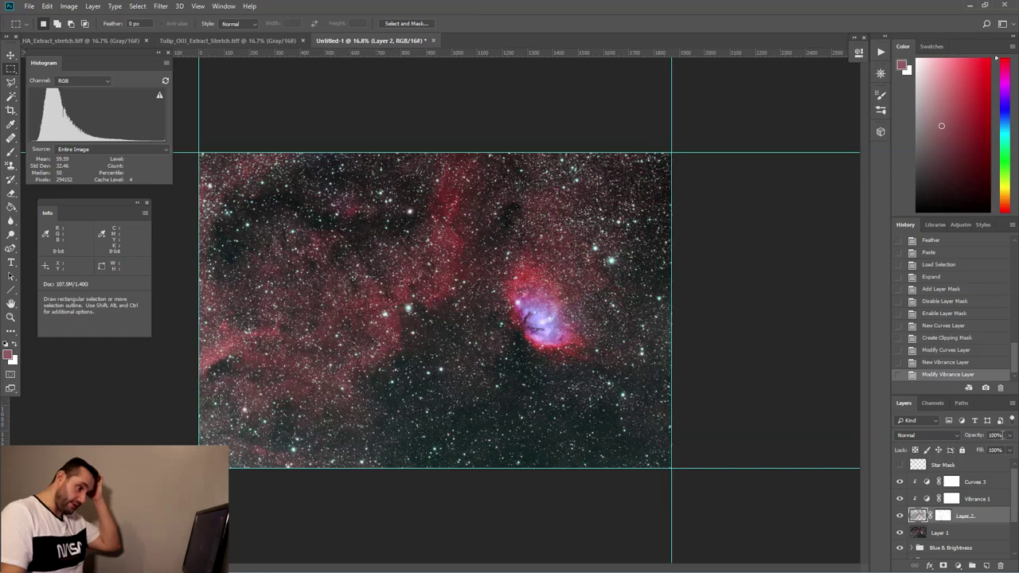
left_click_drag(1007, 436, 985, 435)
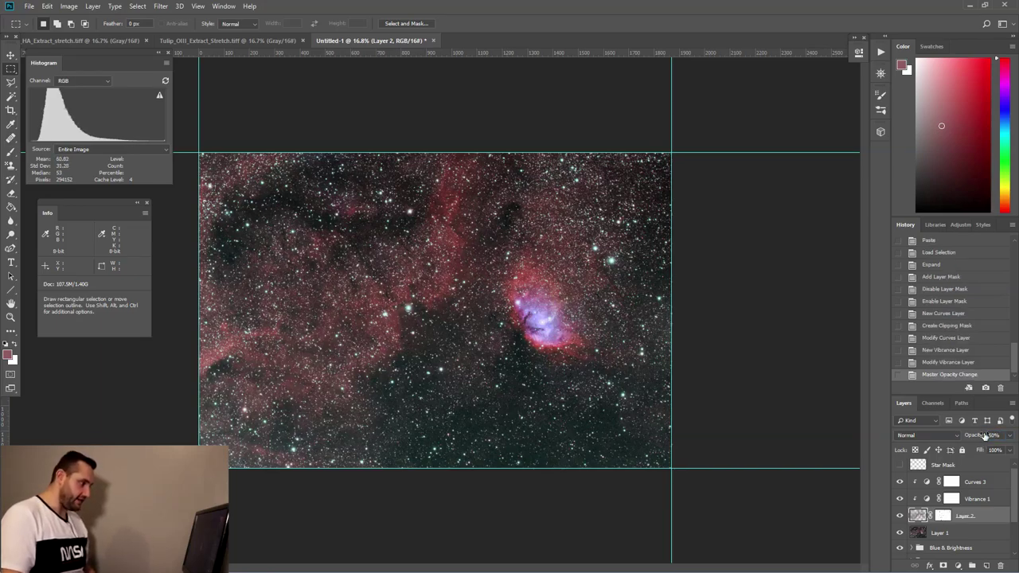
left_click(900, 516)
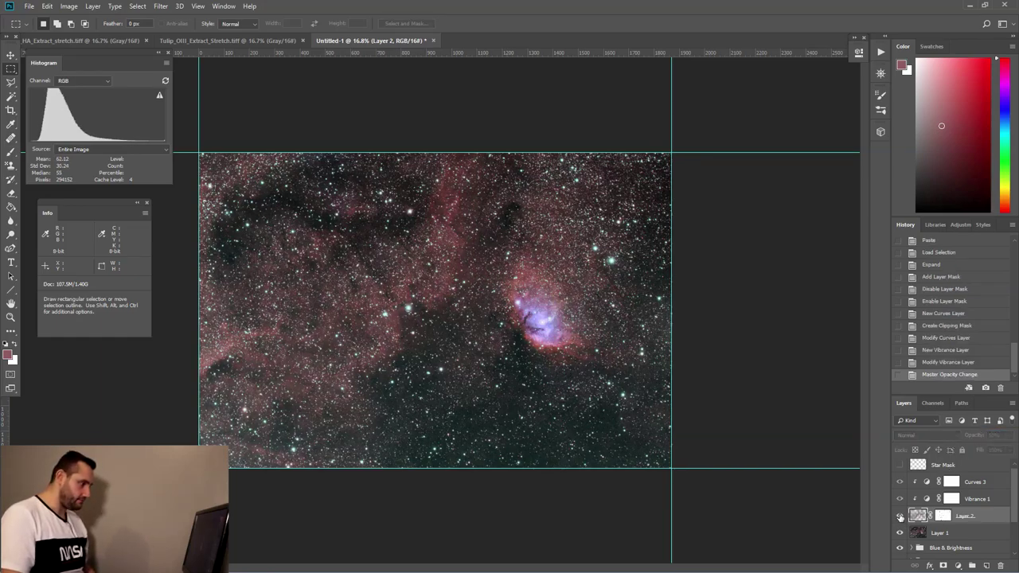
left_click(900, 516)
left_click(899, 516)
left_click(900, 516)
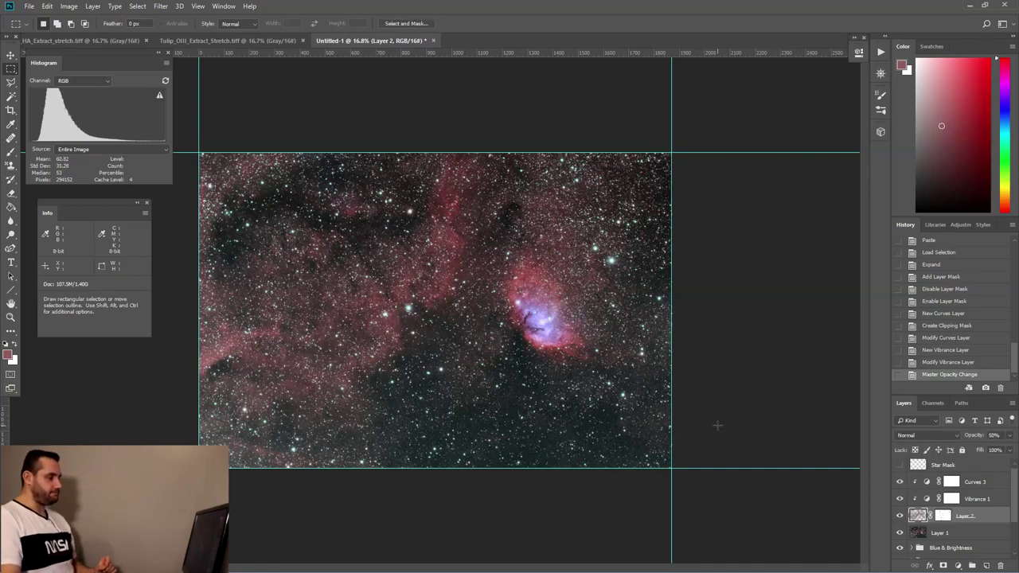
Step: Stamp all visible content onto a new Layer 3 above Curves 3
left_click(993, 484)
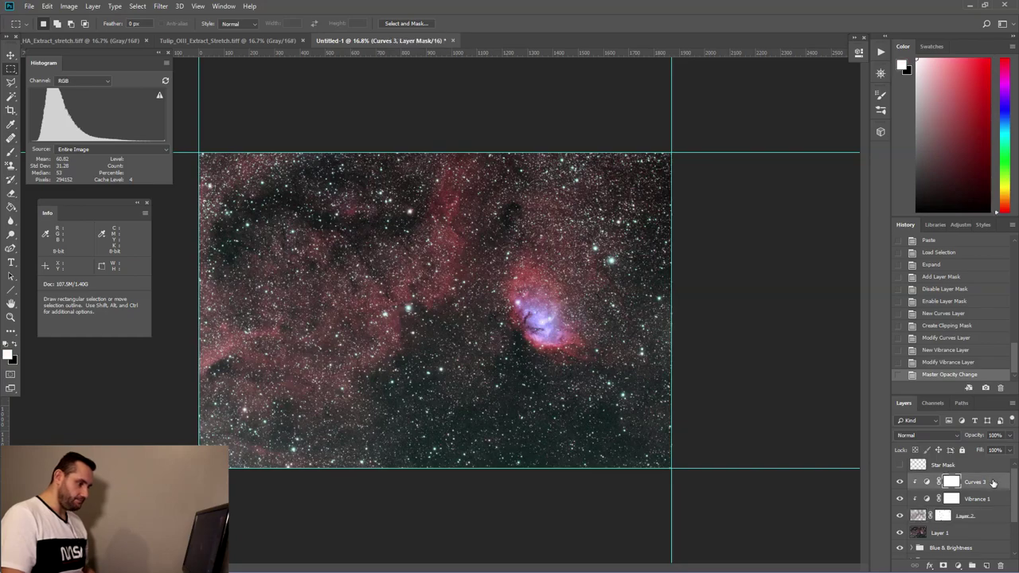
key("ctrl+shift+alt+n")
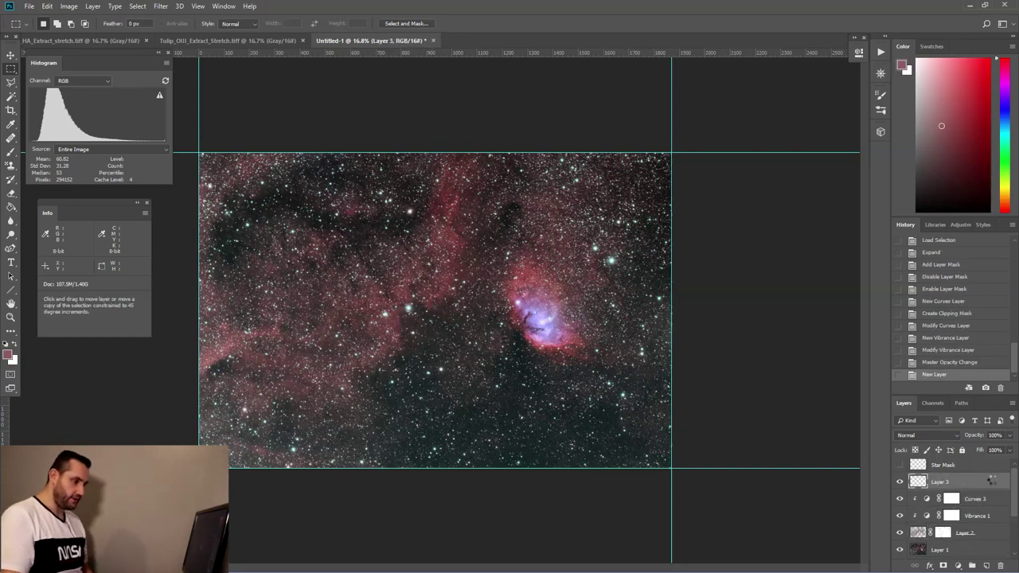
key("ctrl+shift+alt+e")
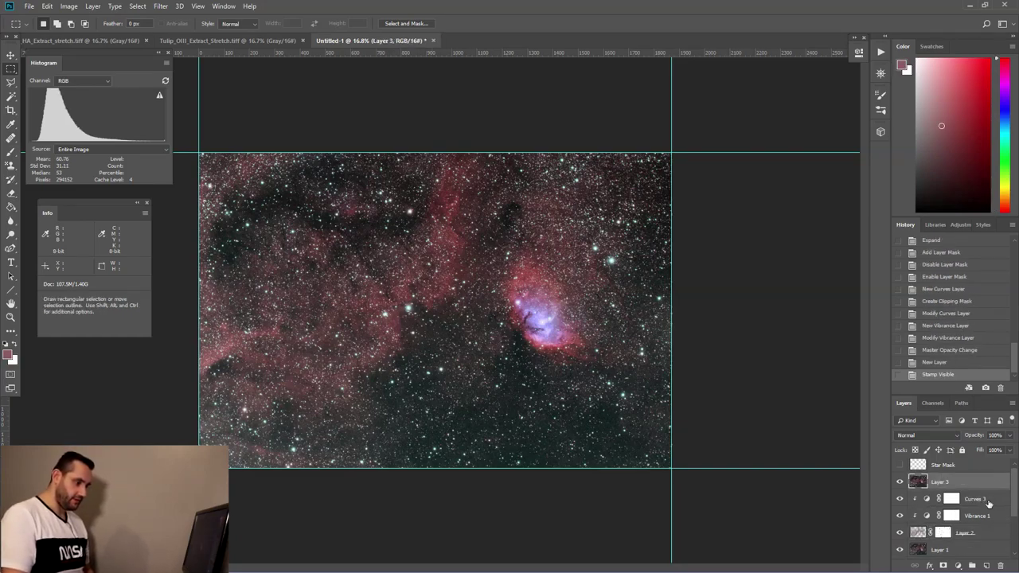
Step: Group the layers from Curves 3 down to Layer 1 as 'Add Red' and reselect Layer 3
left_click(987, 500)
scroll(970, 516, "down", 1)
left_click(968, 521, "shift")
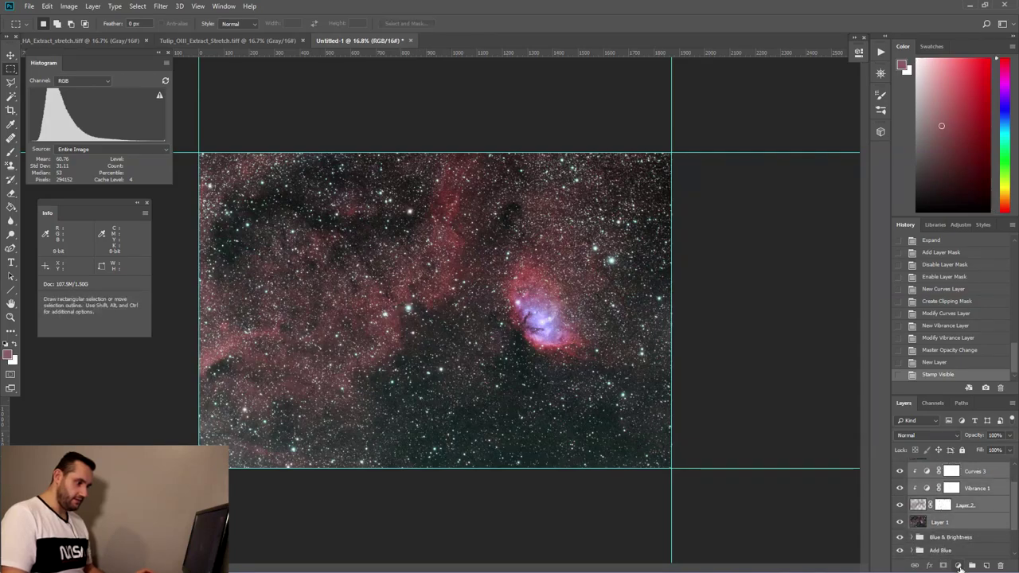
key("ctrl+g")
double_click(941, 482)
type("Add Red")
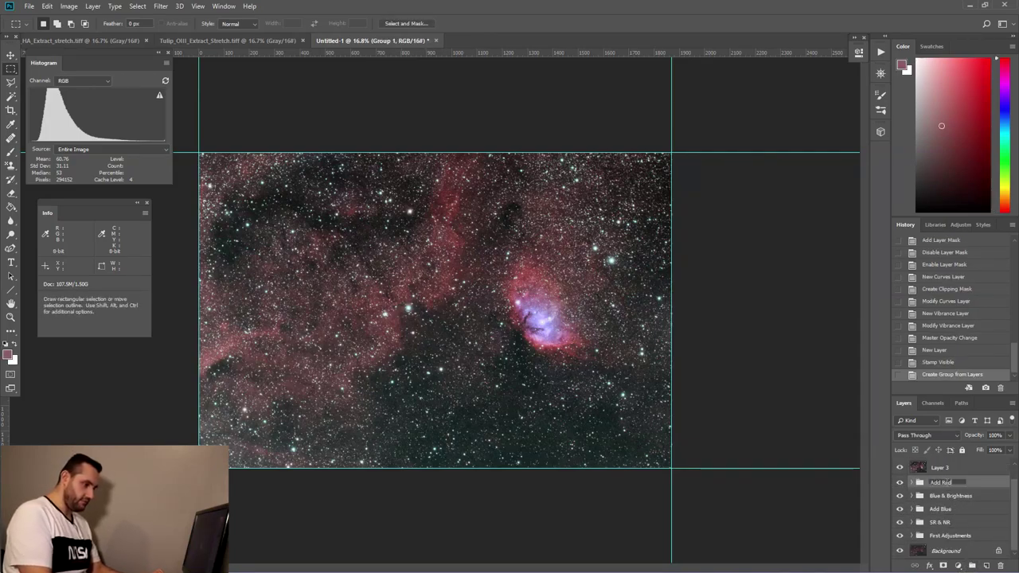
key("Return")
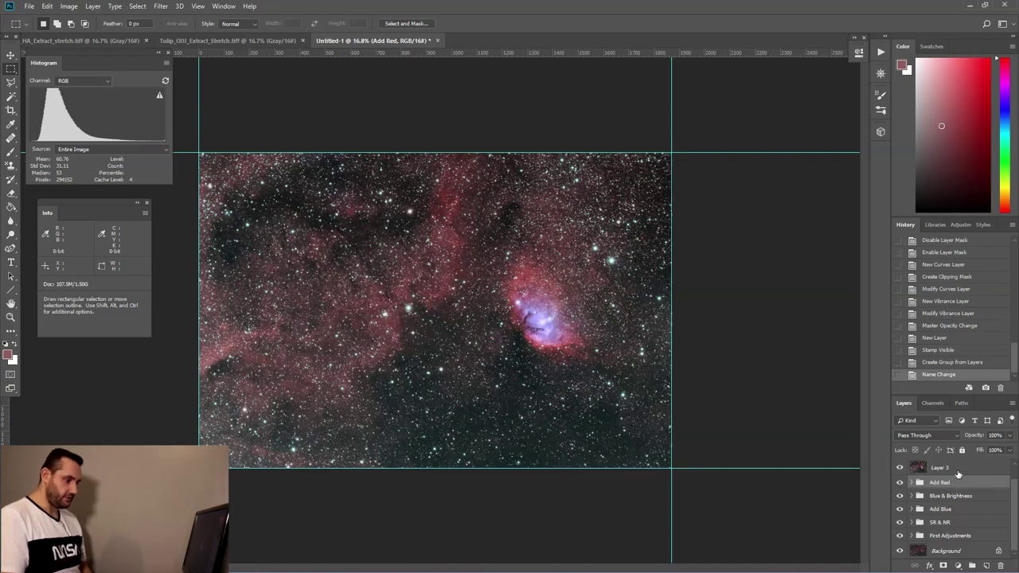
left_click(958, 470)
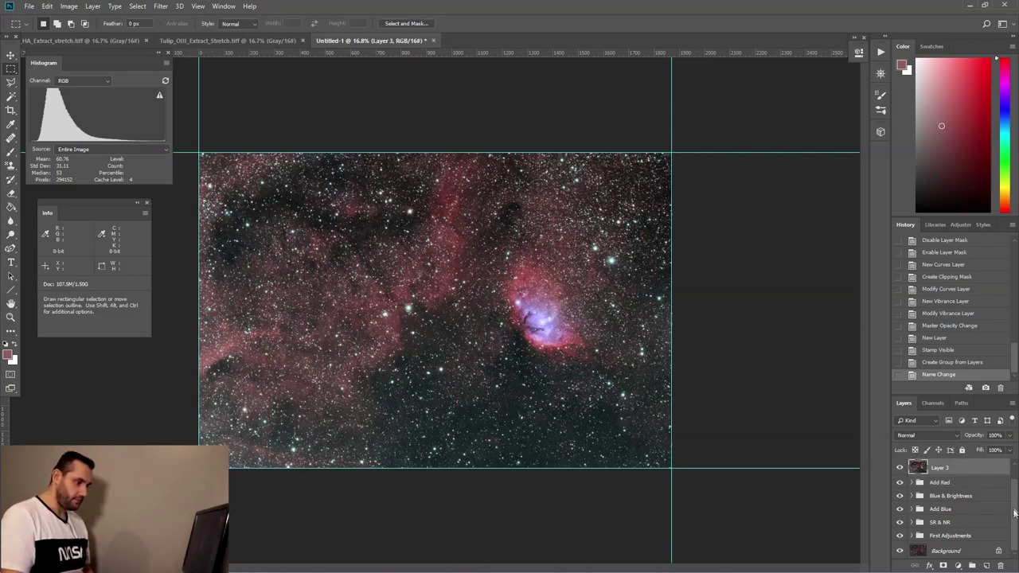
scroll(1014, 513, "up", 1)
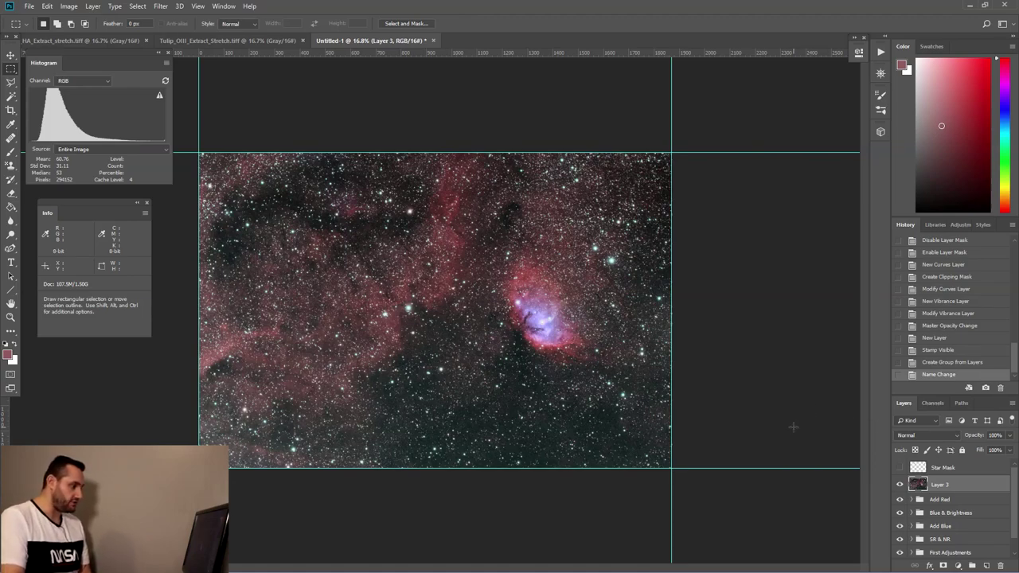
Step: Add a relative-mode Selective Color layer with Blues Cyan -36 and Magenta -61
left_click(958, 566)
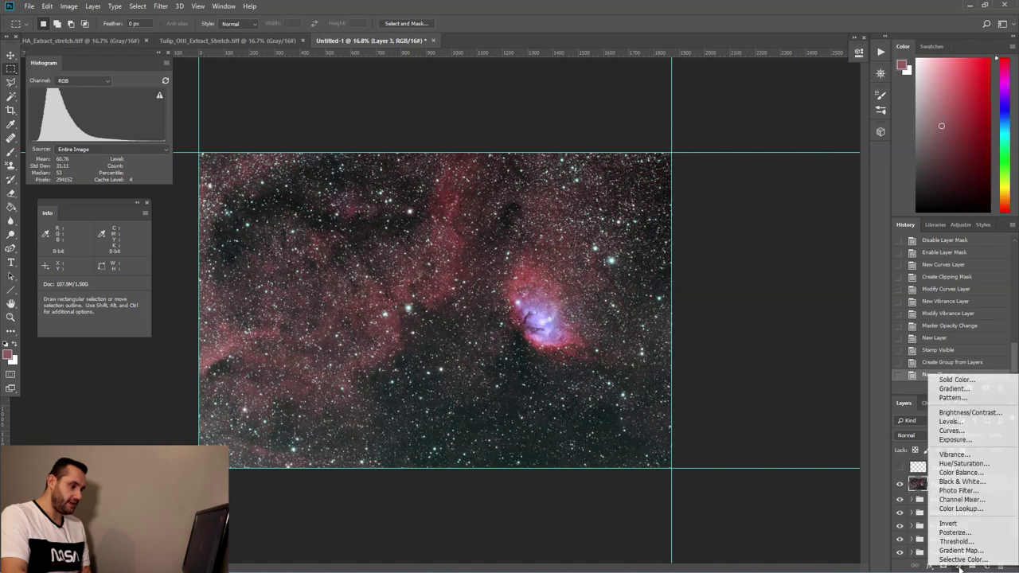
left_click(963, 559)
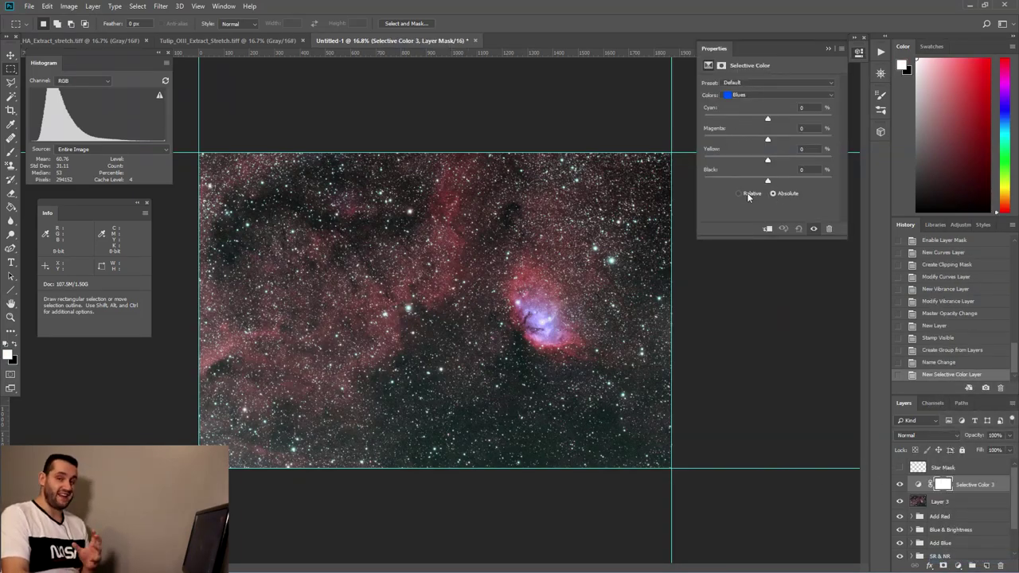
left_click(742, 194)
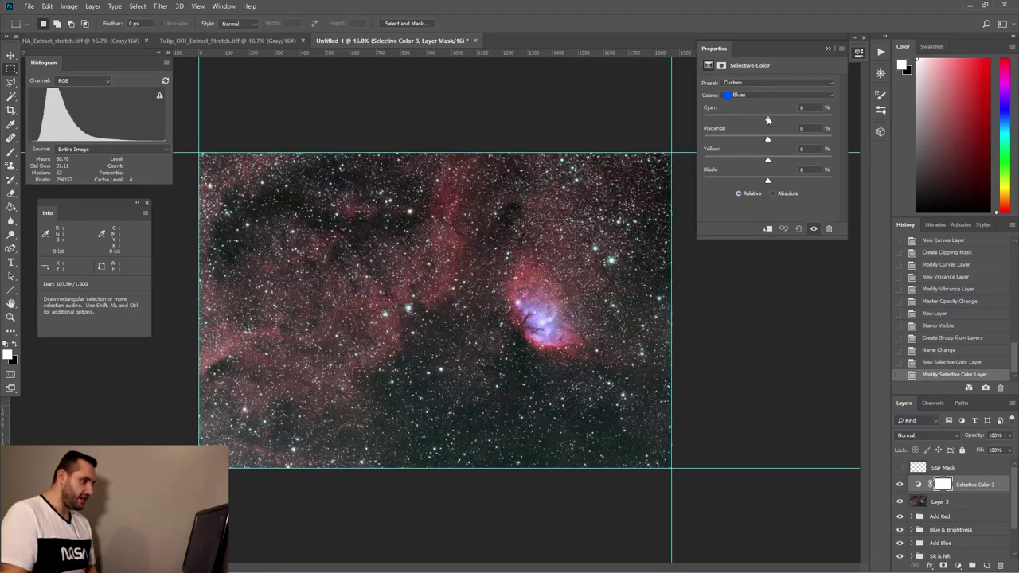
left_click_drag(768, 120, 756, 120)
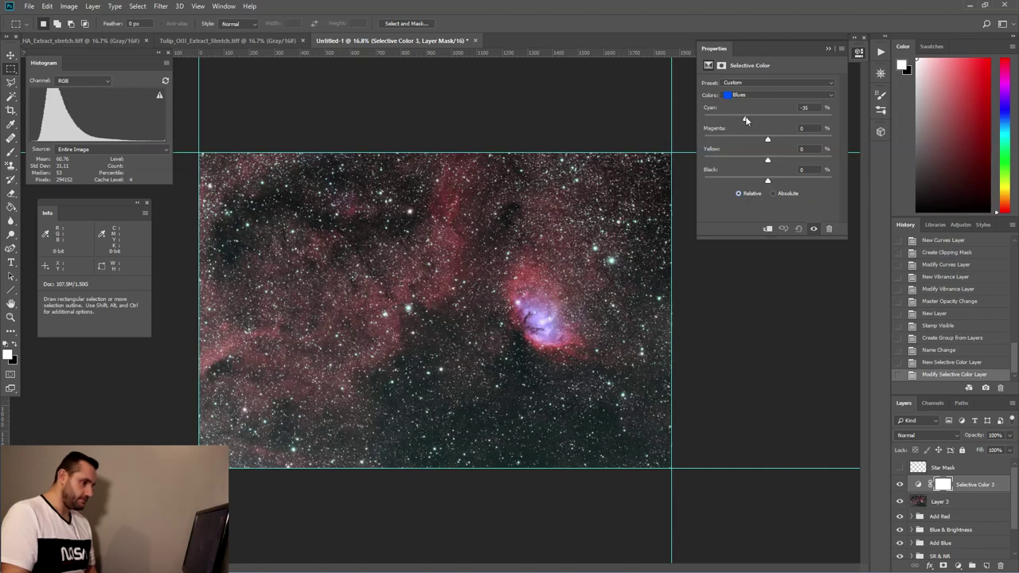
left_click_drag(745, 116, 733, 142)
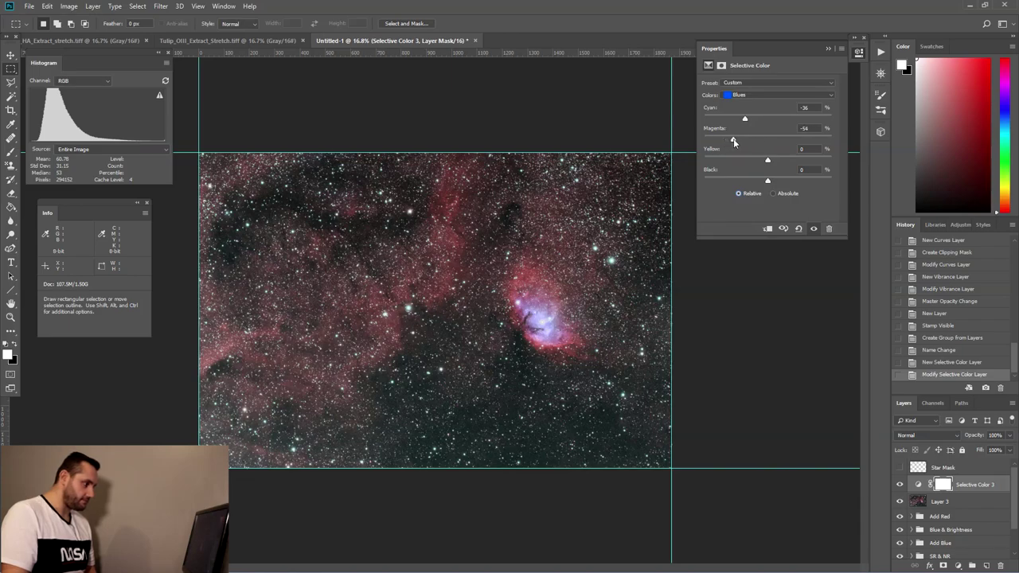
mouse_move(733, 142)
left_mouse_down()
mouse_move(745, 142)
mouse_move(712, 142)
mouse_move(730, 143)
left_mouse_up()
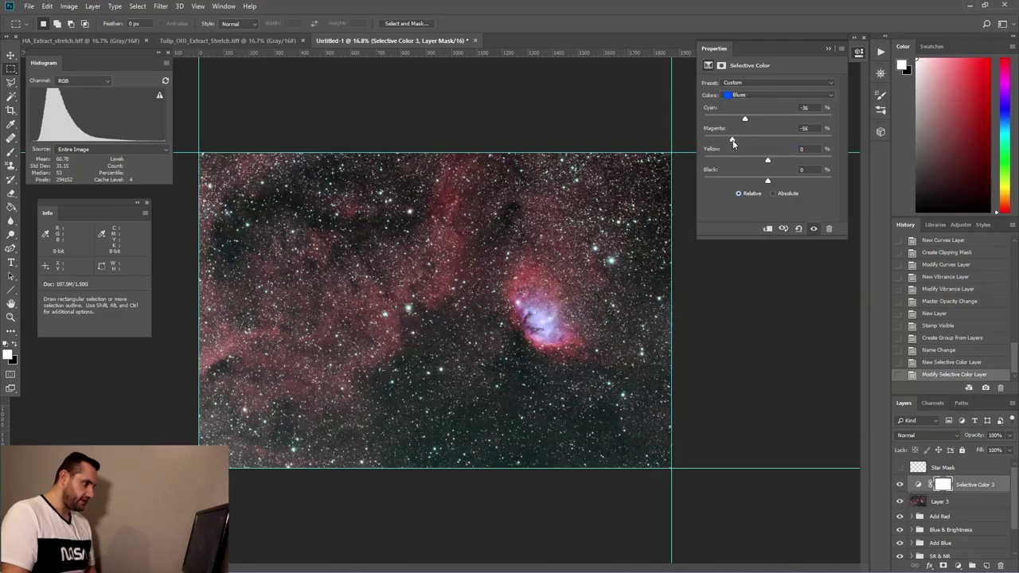
Step: Set Reds Cyan to -25 in the Selective Color adjustment
left_click(749, 95)
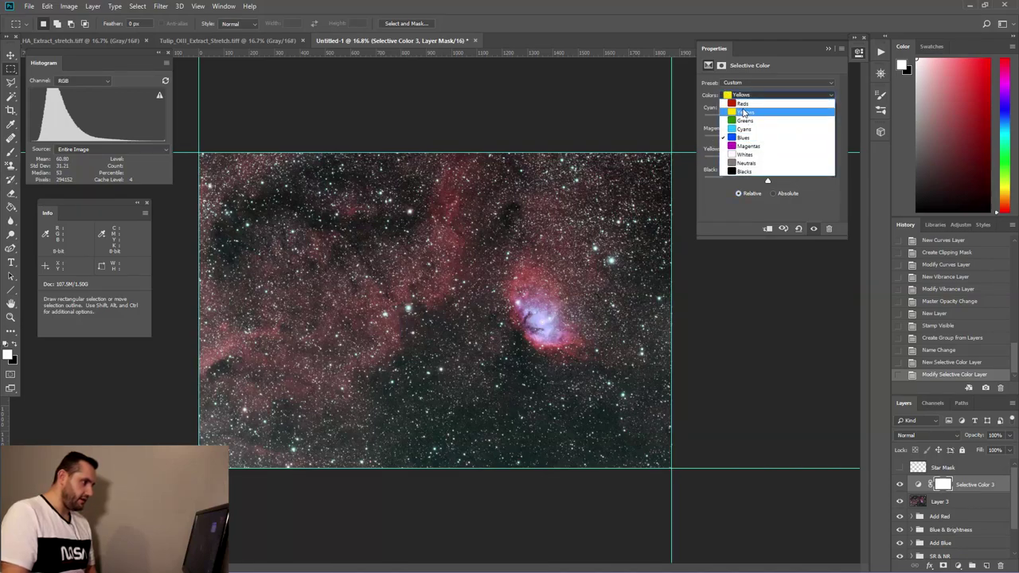
left_click(756, 102)
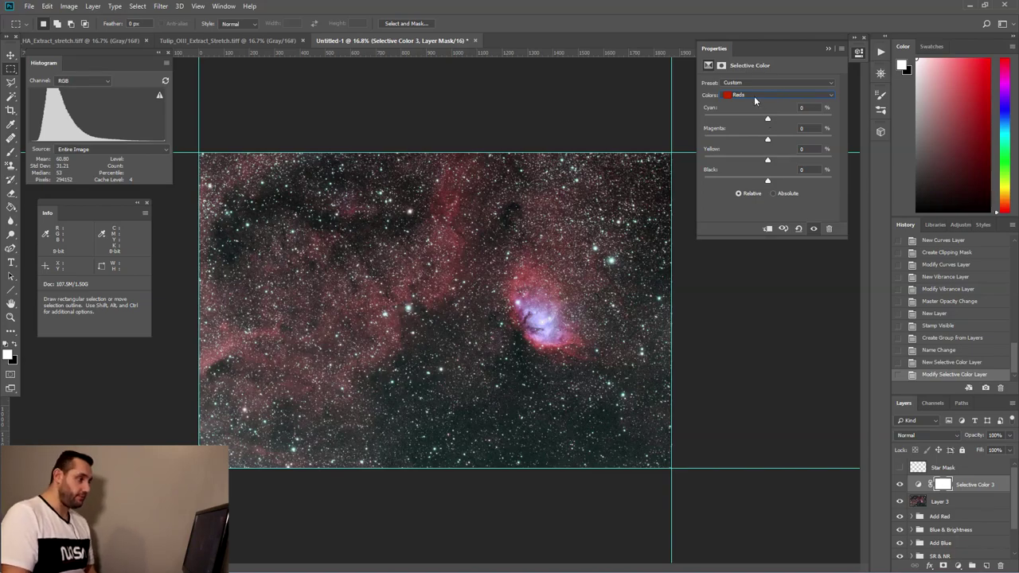
mouse_move(763, 120)
left_mouse_down()
mouse_move(741, 120)
mouse_move(751, 124)
left_mouse_up()
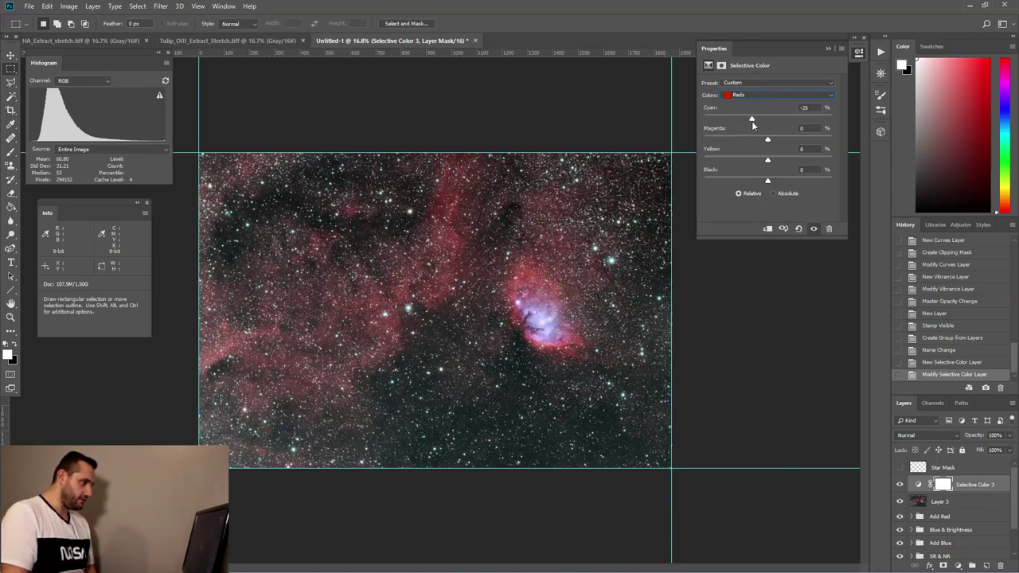
left_click(841, 42)
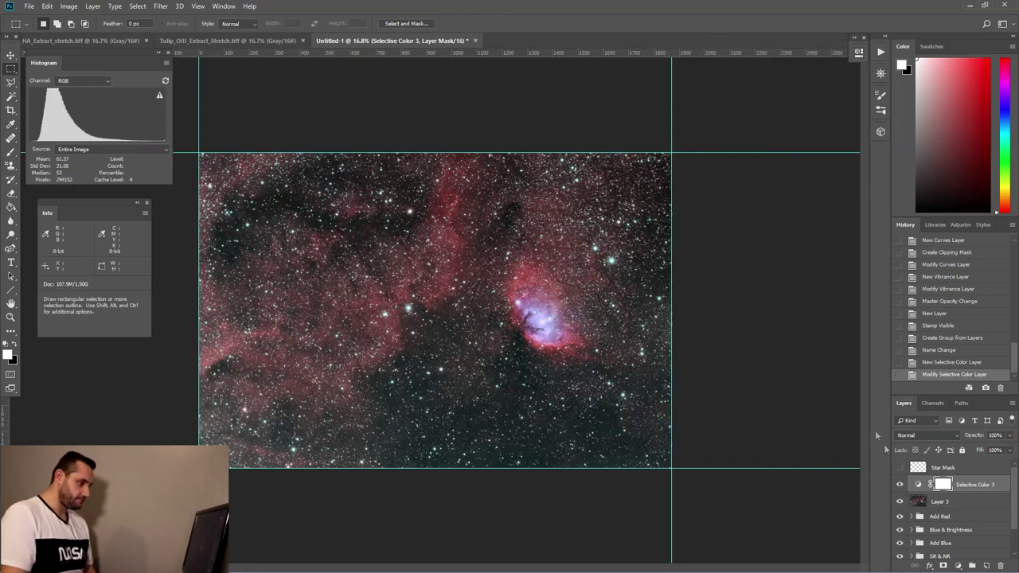
Step: Compare the Selective Color effect on and off, then clip it to Layer 3
left_click(900, 485)
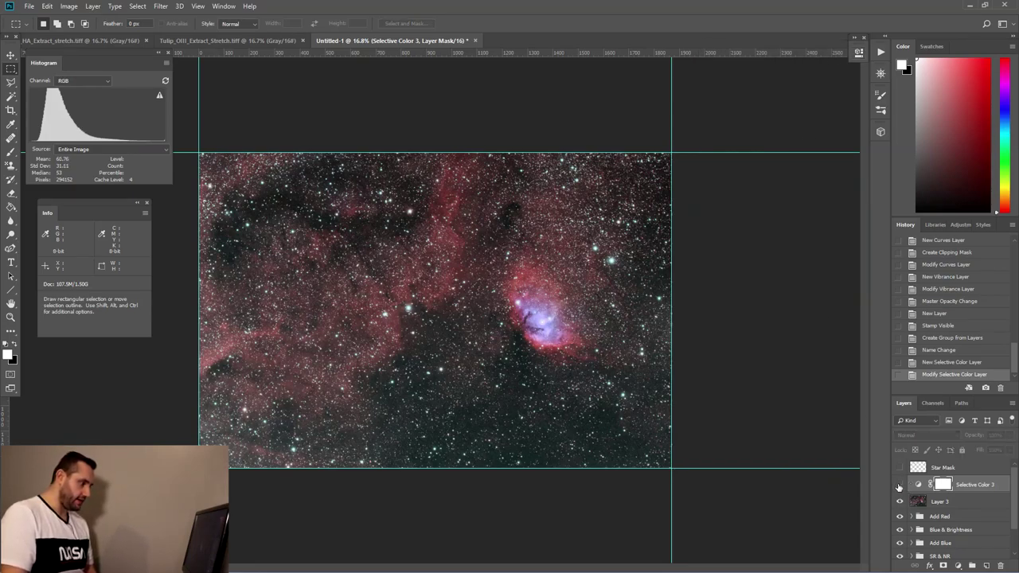
left_click(900, 485)
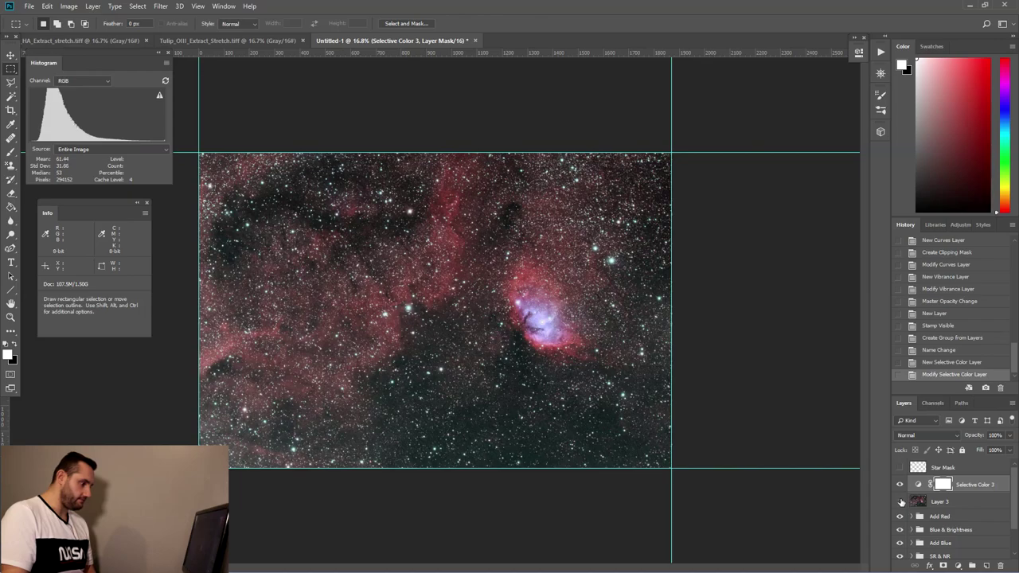
left_click(900, 485)
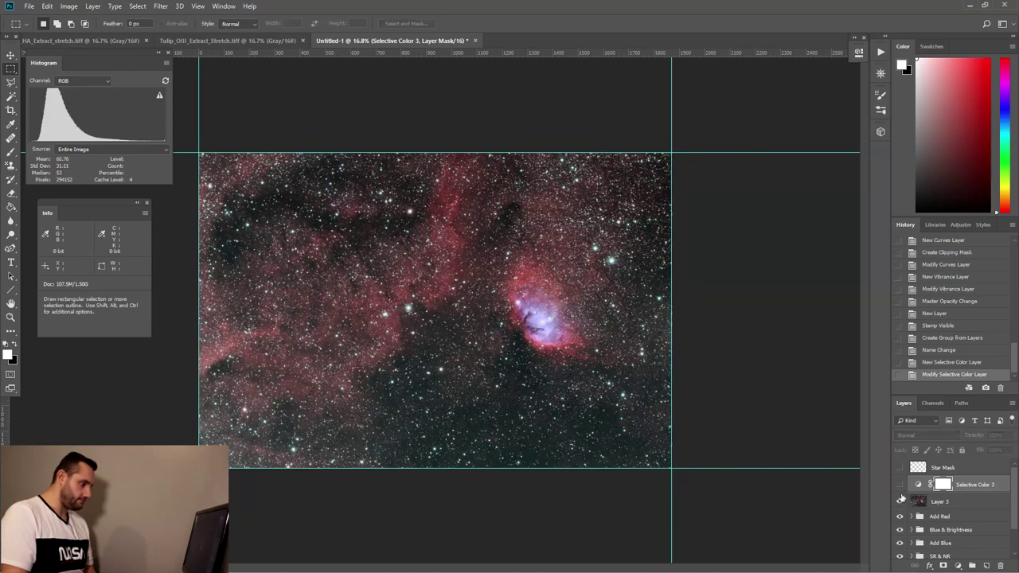
left_click(900, 485)
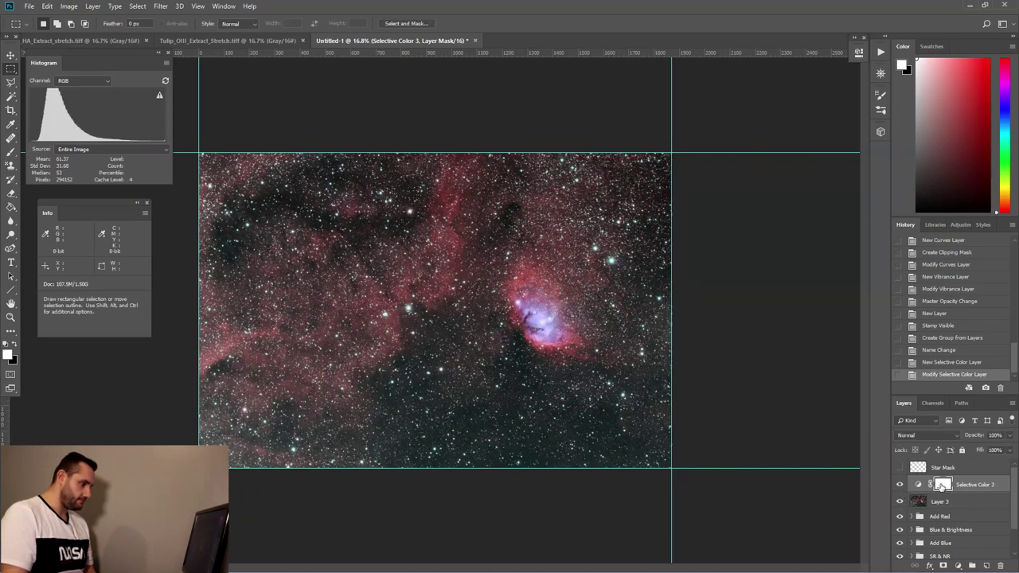
left_click(918, 485)
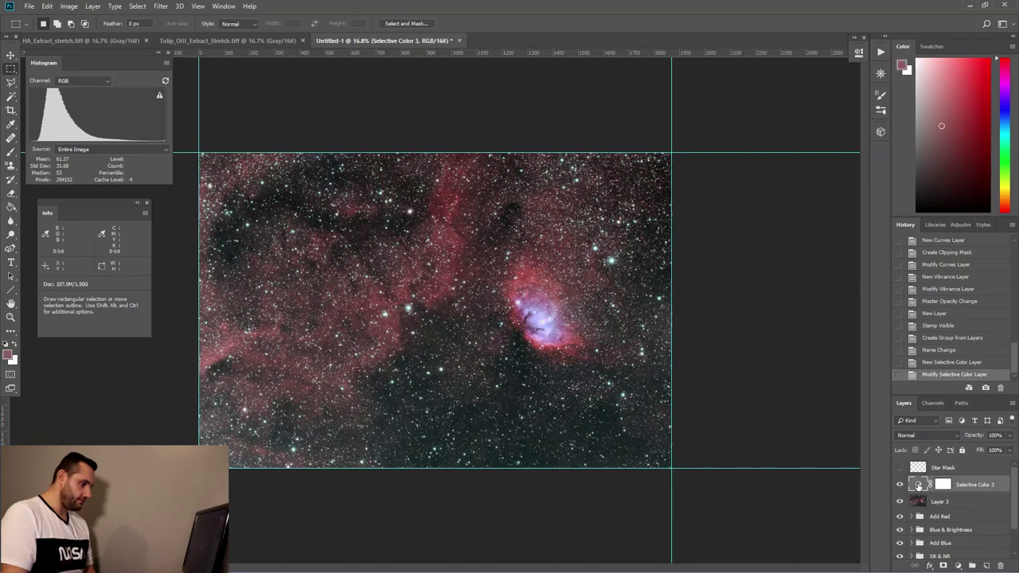
left_click(919, 485)
left_click(767, 230)
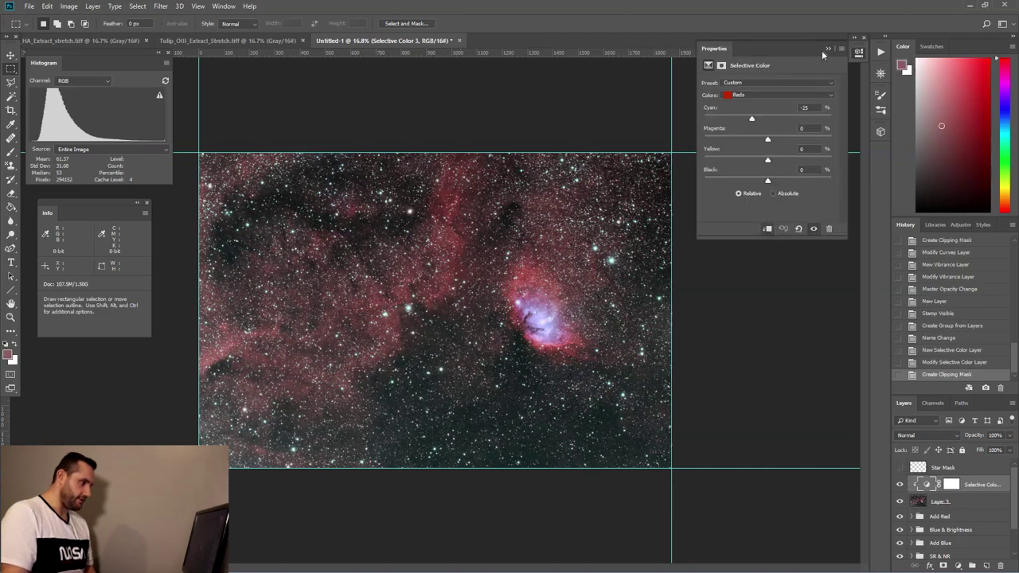
left_click(827, 50)
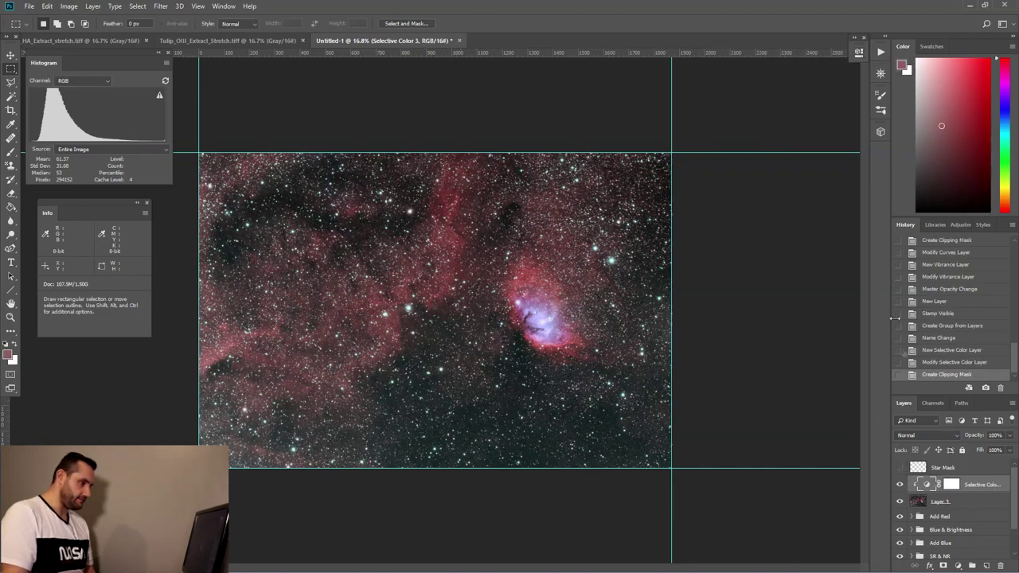
Step: After comparing Layer 3 on and off, stamp the visible image into a new Layer 4
left_click(900, 502)
left_click(901, 501)
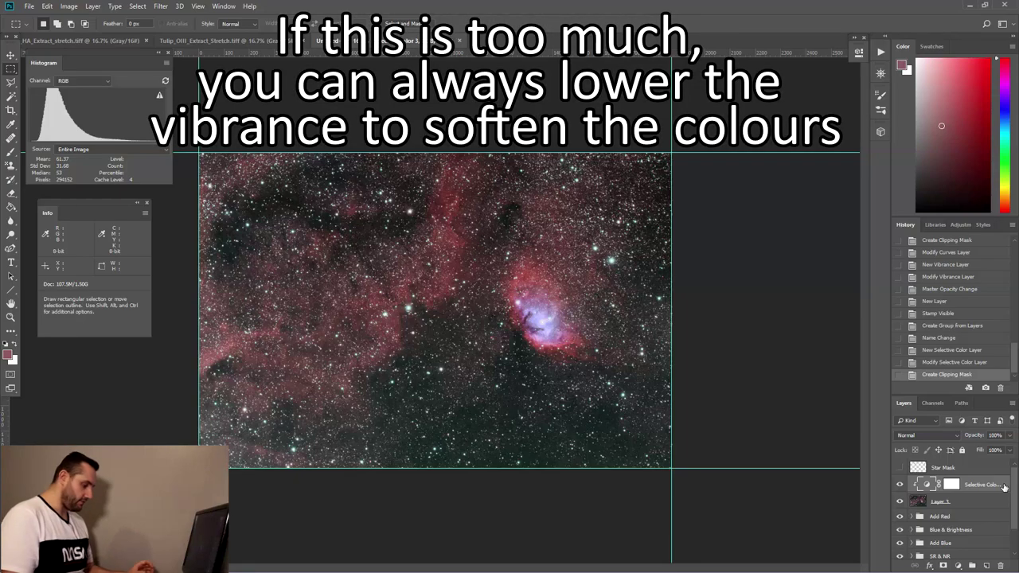
key("ctrl+shift+alt+n")
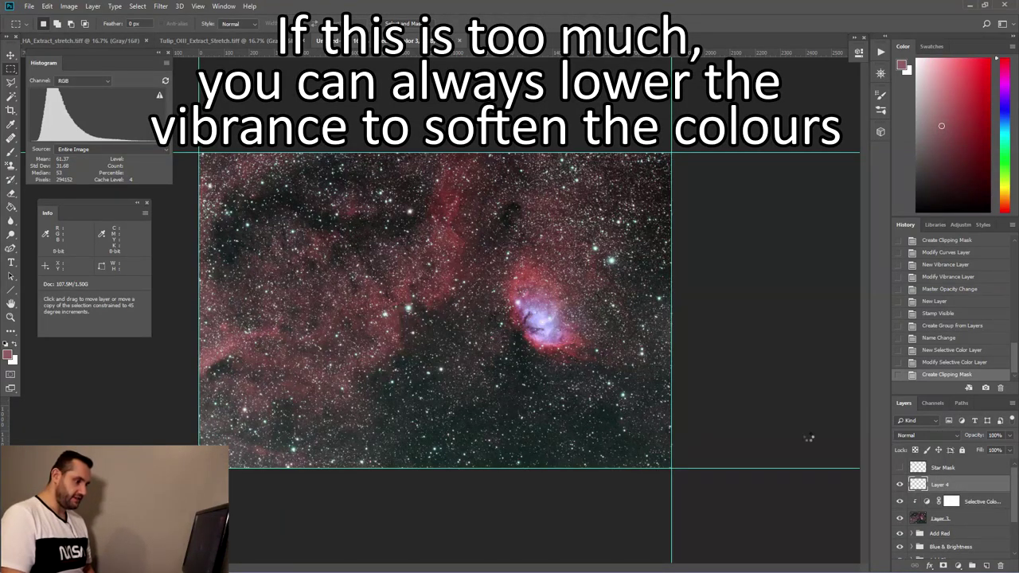
key("ctrl+shift+alt+e")
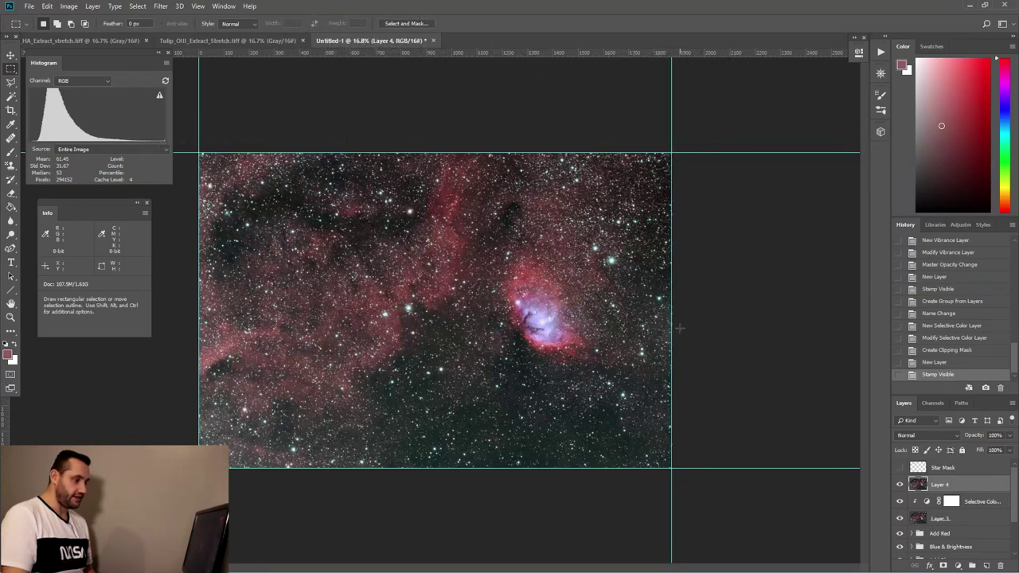
Step: Open Layer 4 in the Camera Raw Filter with a before/after preview framed on the nebula
left_click(161, 6)
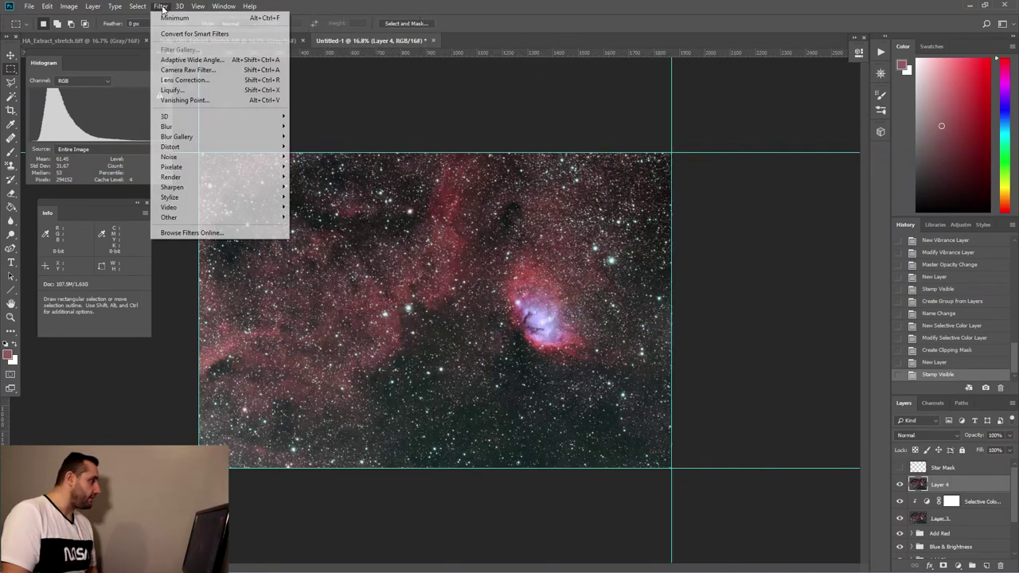
left_click(188, 69)
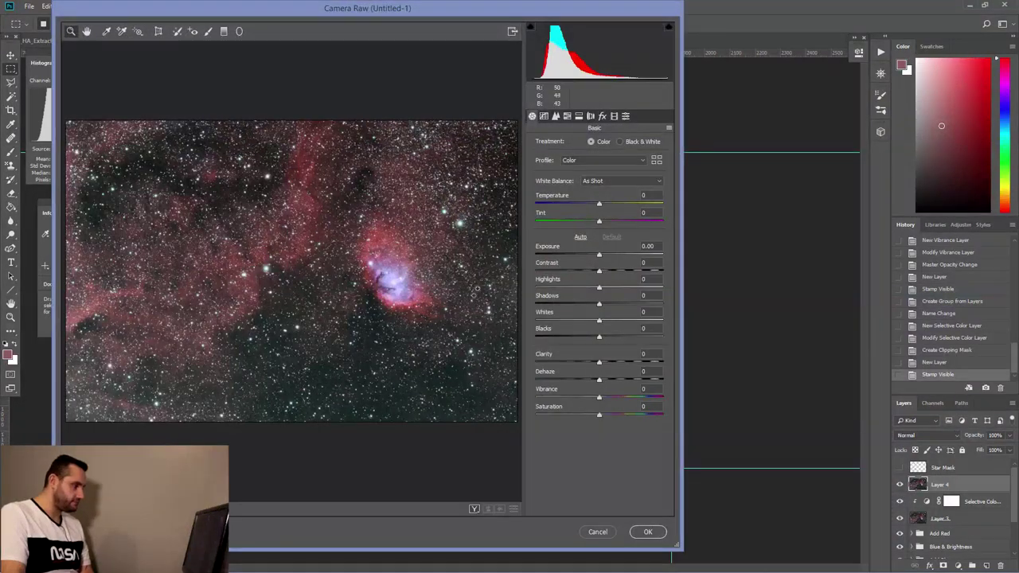
left_click(364, 274)
left_click(277, 293)
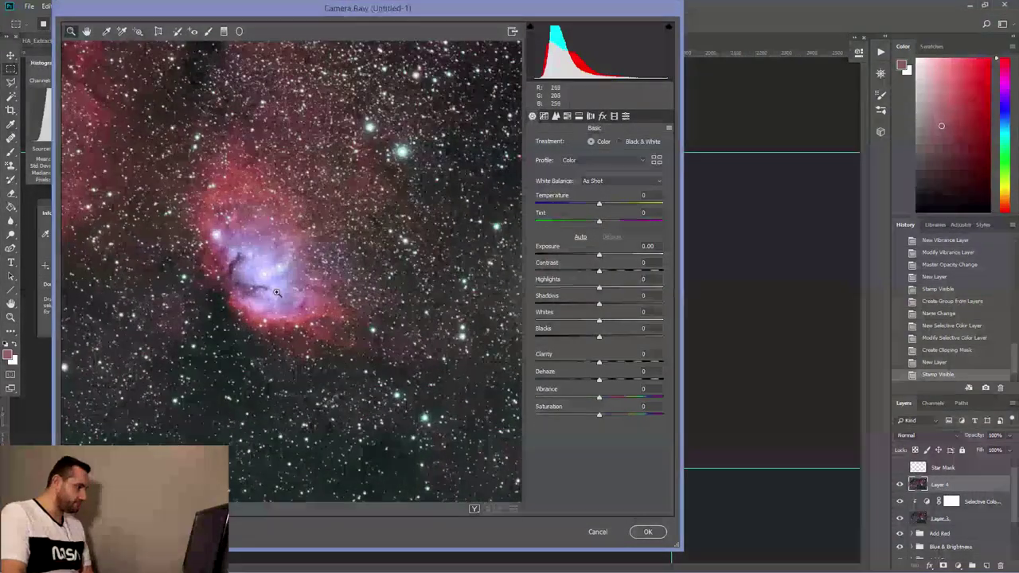
key("space")
left_click_drag(273, 347, 331, 342)
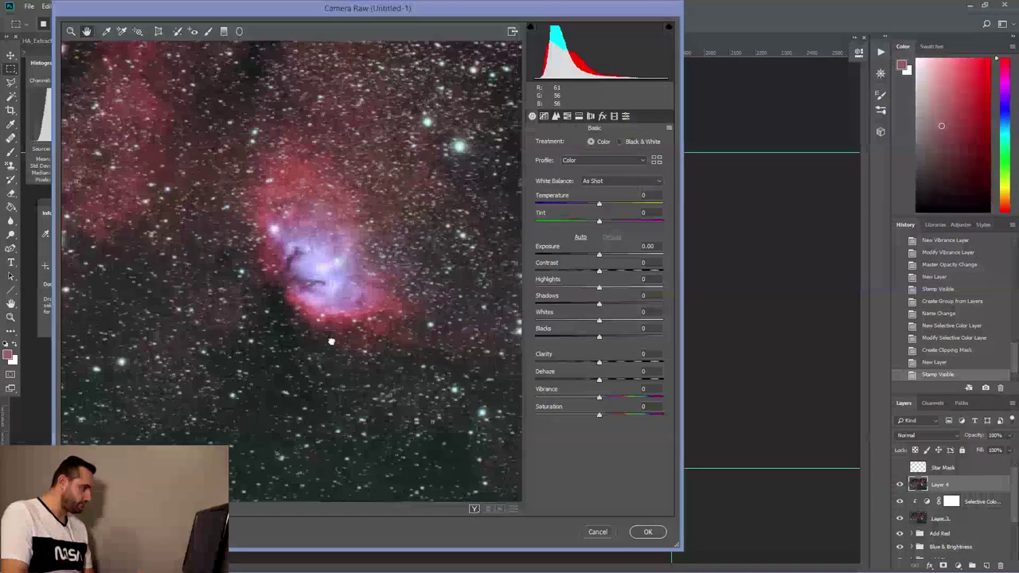
key("ctrl+0")
key("q")
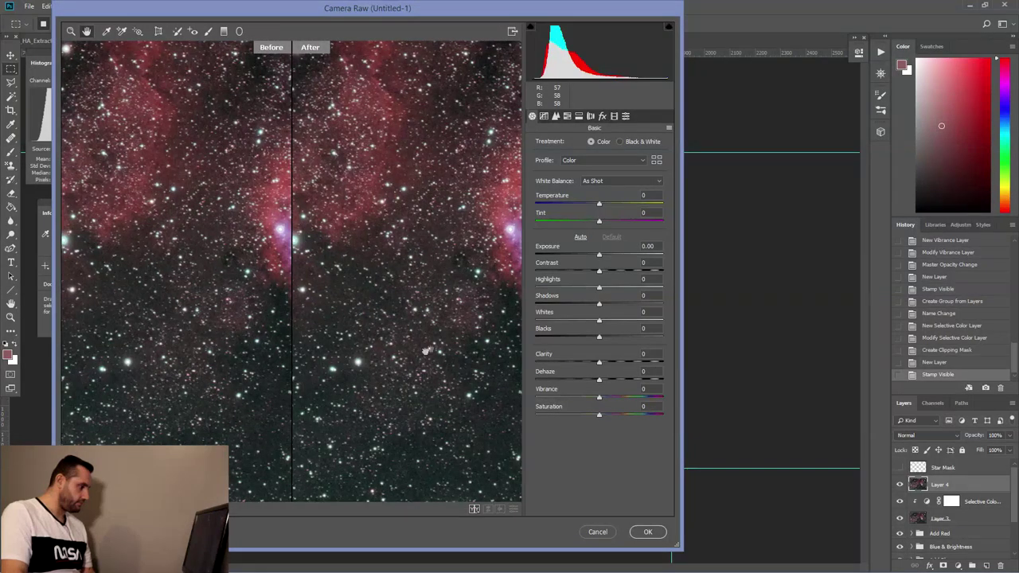
left_click_drag(426, 350, 383, 368)
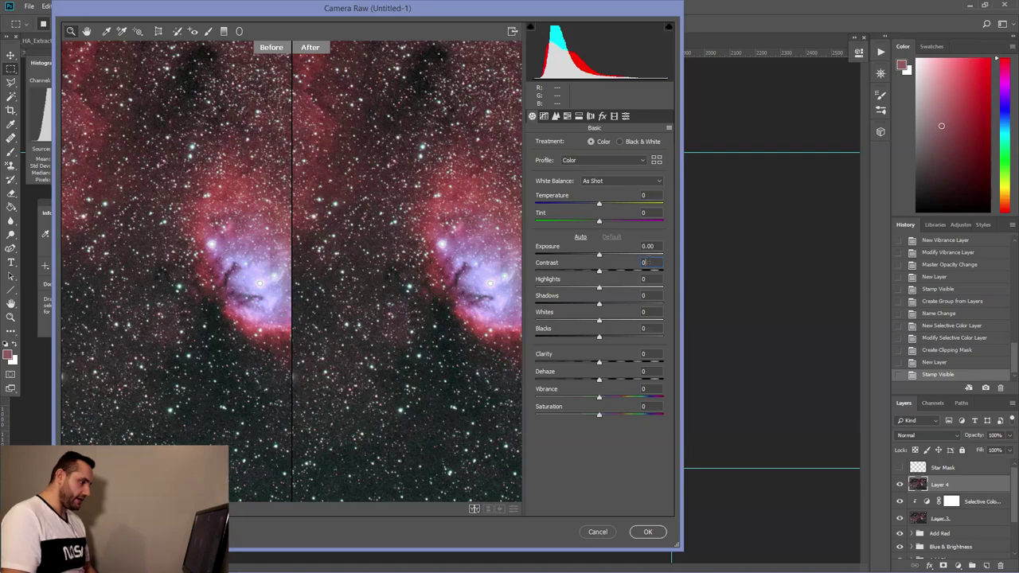
Step: Set Contrast +15, Highlights -20, Shadows -15 and pull Whites down
left_click(645, 263)
type("15")
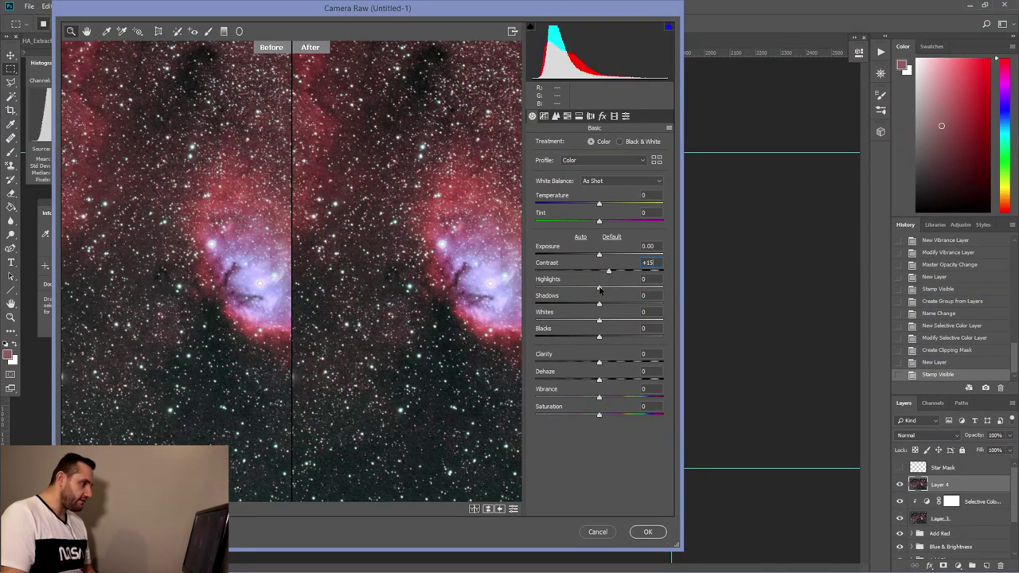
left_click_drag(599, 288, 587, 290)
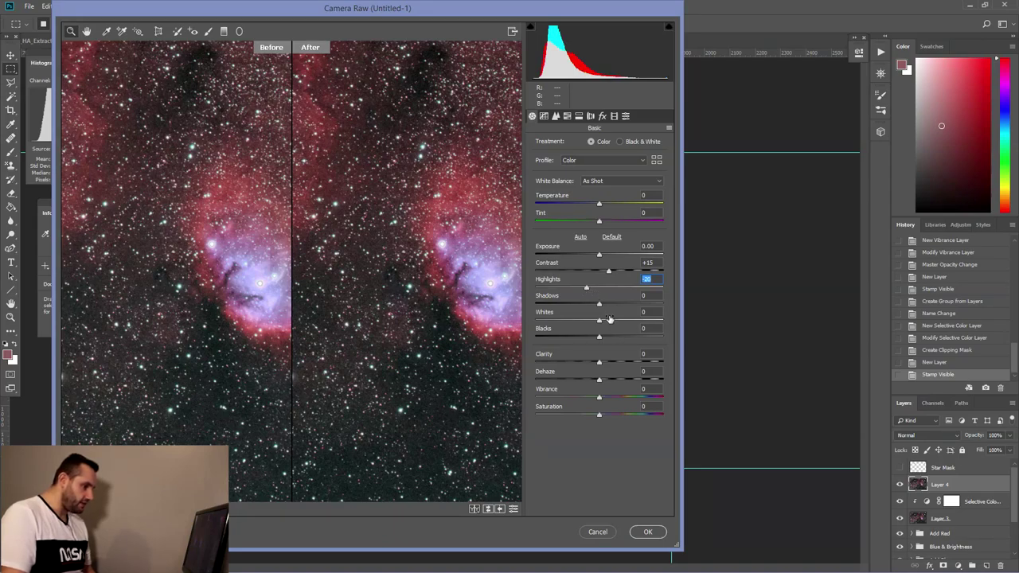
left_click_drag(598, 309, 587, 306)
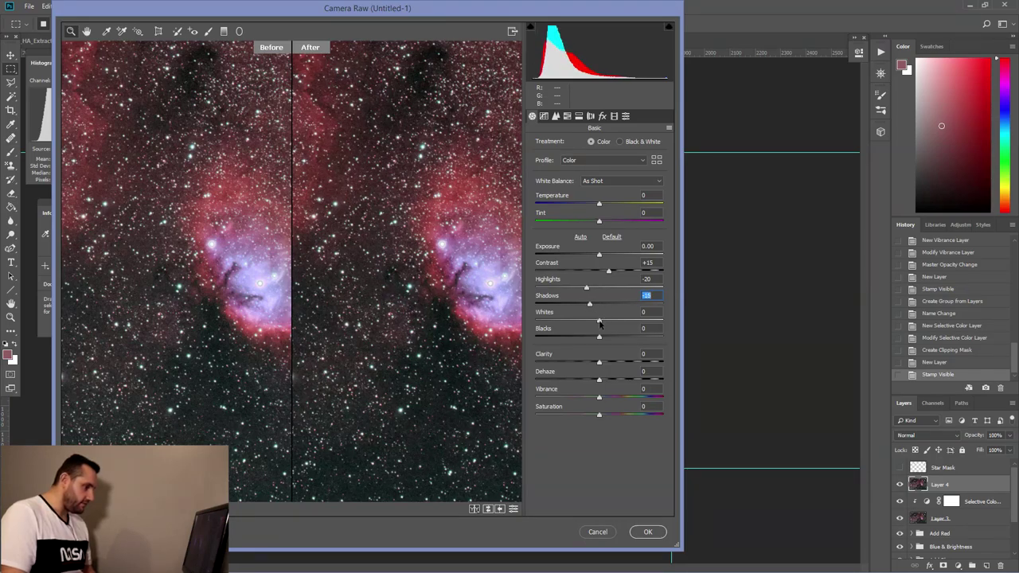
mouse_move(601, 324)
left_mouse_down()
mouse_move(576, 322)
mouse_move(594, 324)
left_mouse_up()
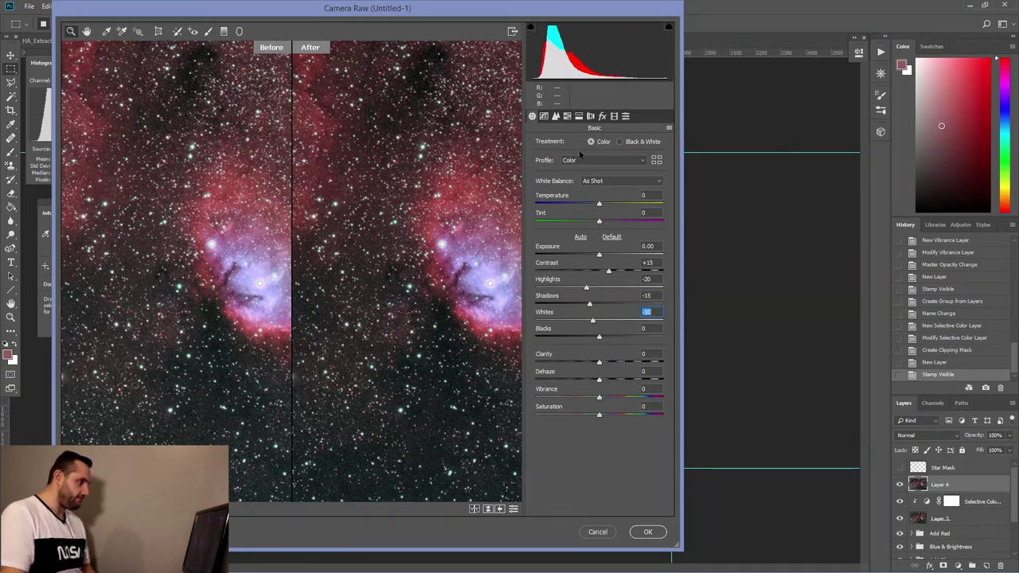
left_click(556, 116)
Step: Set Luminance noise reduction to 55 and Color noise reduction to 25, then apply the filter
left_click_drag(535, 248, 573, 249)
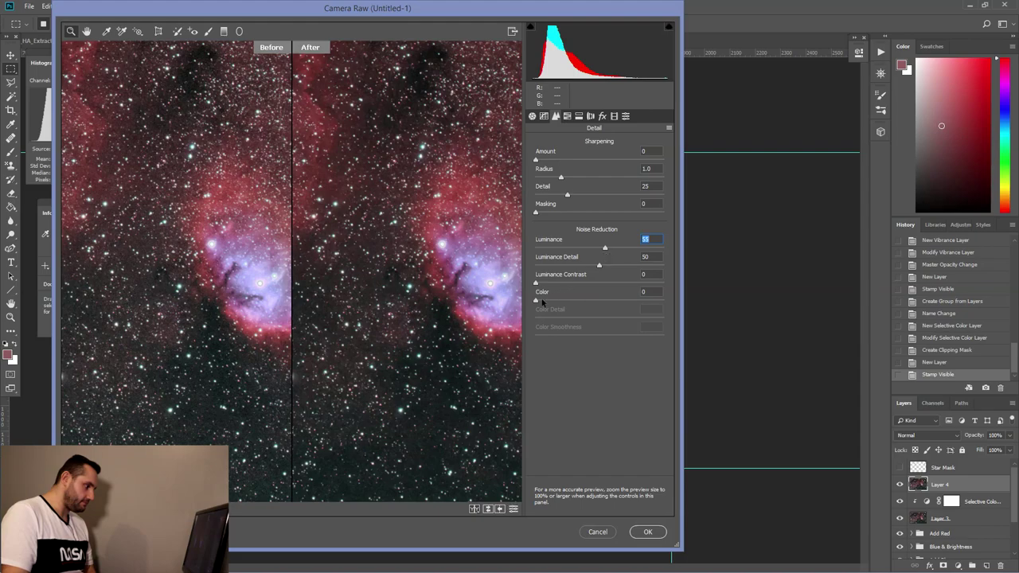
left_click_drag(542, 302, 550, 307)
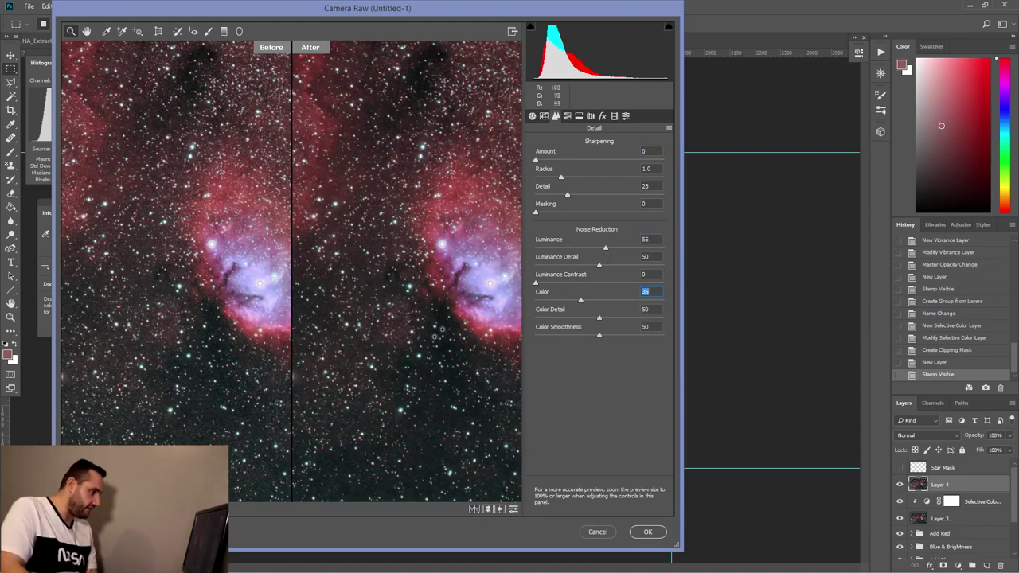
left_click(648, 532)
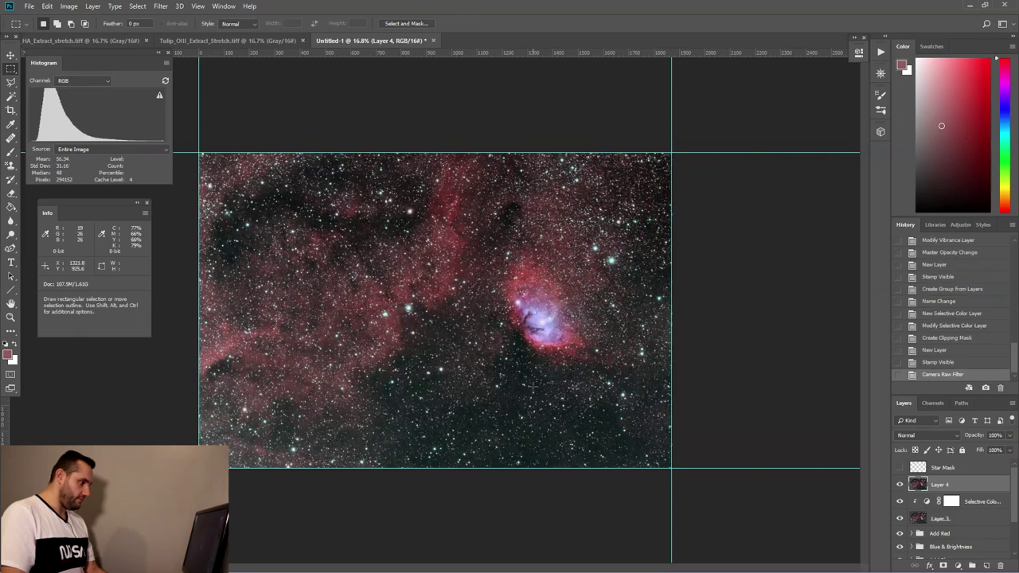
Step: Duplicate Layer 4 and name the copy Contrast
scroll(533, 390, "up", 2)
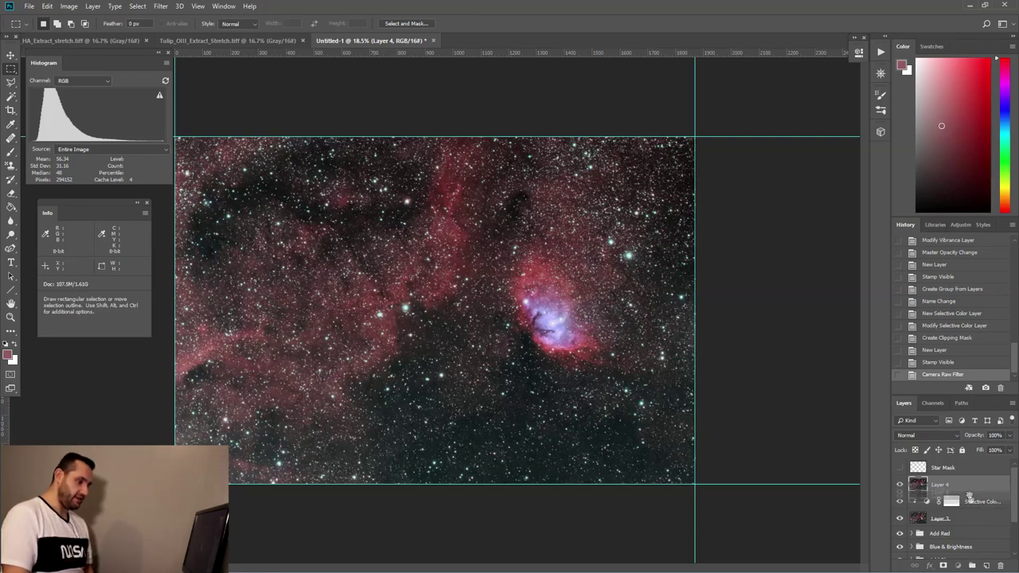
key("ctrl+j")
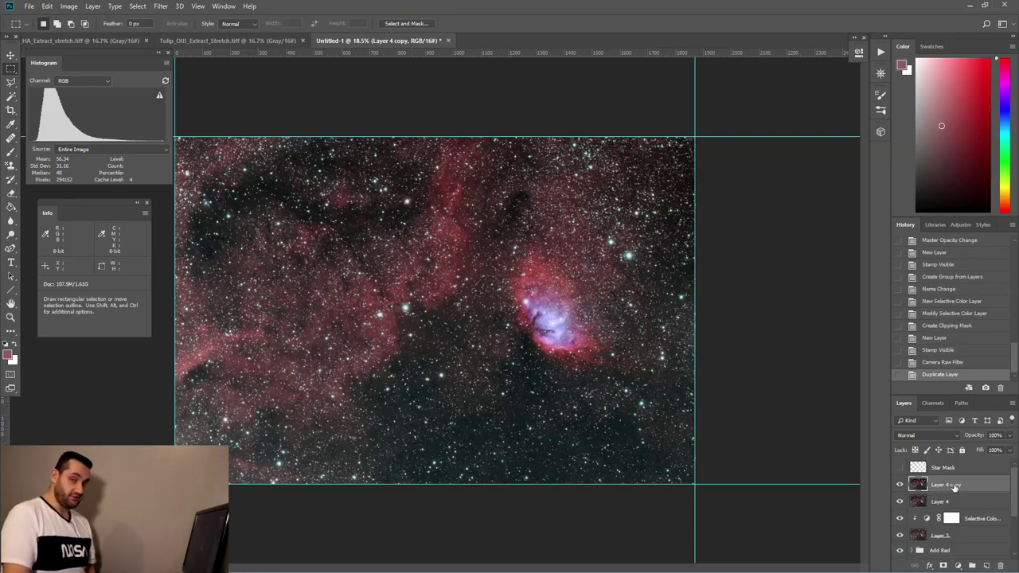
double_click(946, 485)
type("Coltr")
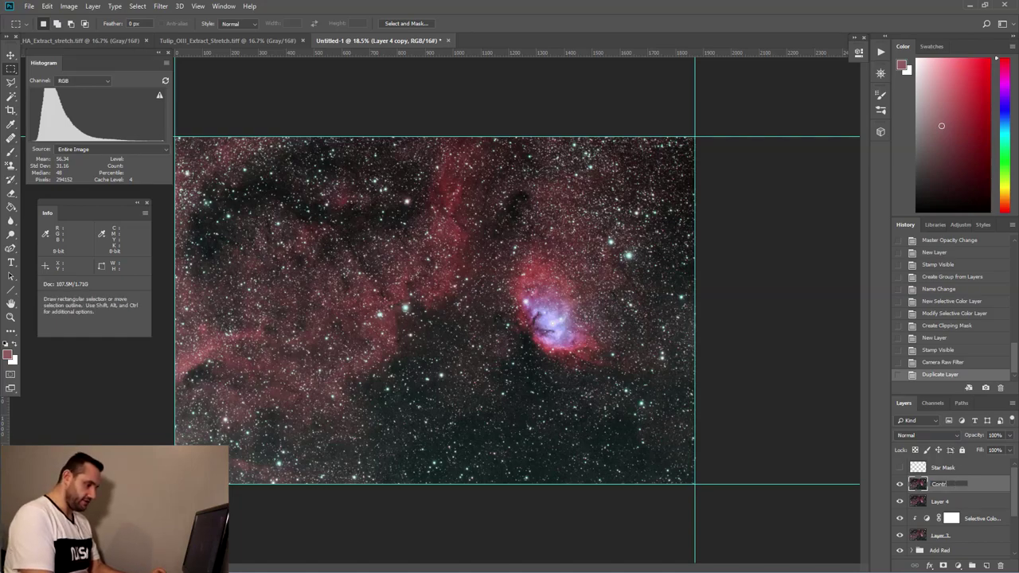
type("ast")
key("Return")
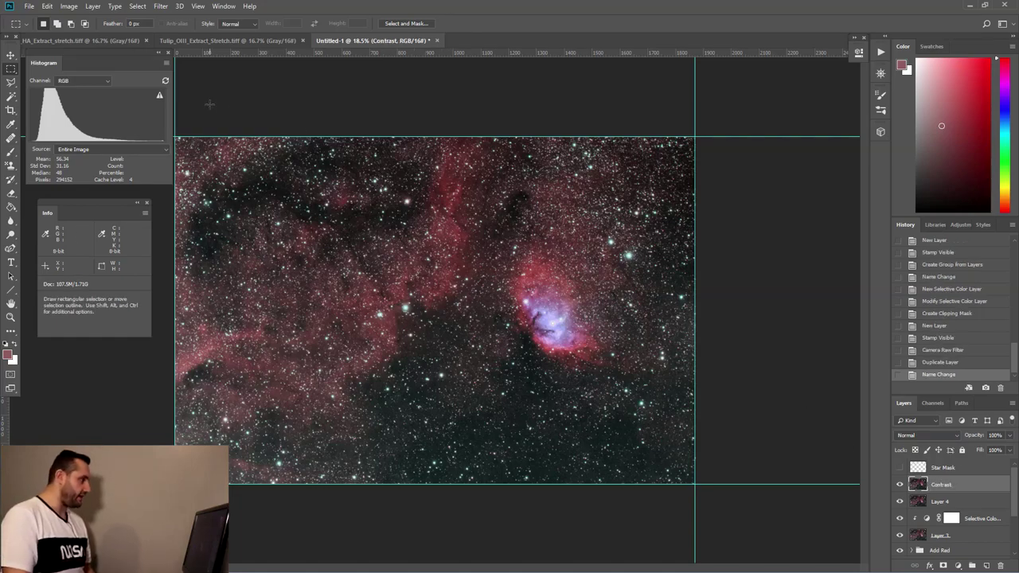
Step: Apply an S-shaped Curves adjustment to the Contrast layer to deepen contrast
left_click(69, 5)
mouse_move(120, 34)
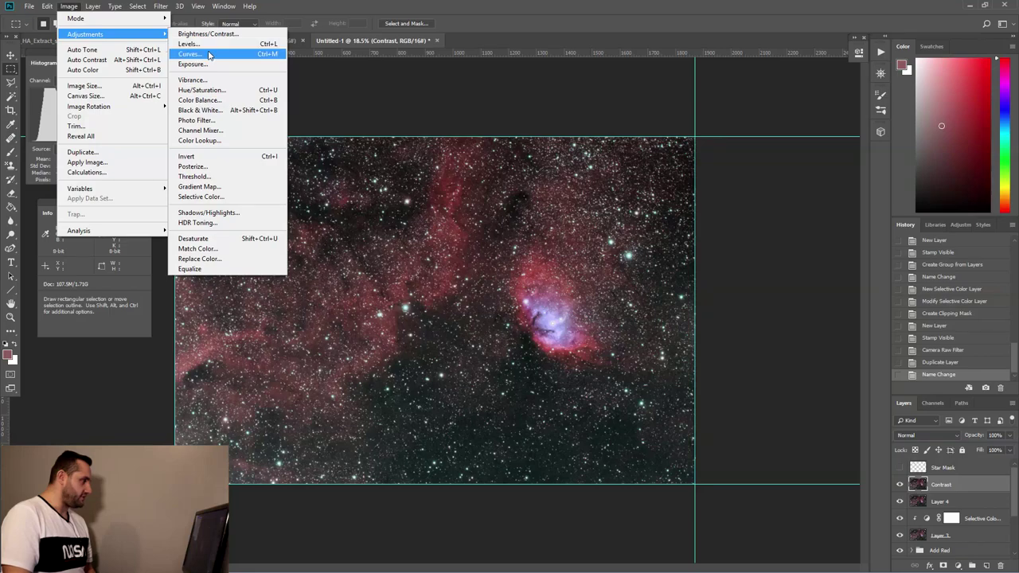
left_click(206, 54)
left_click_drag(645, 164, 644, 176)
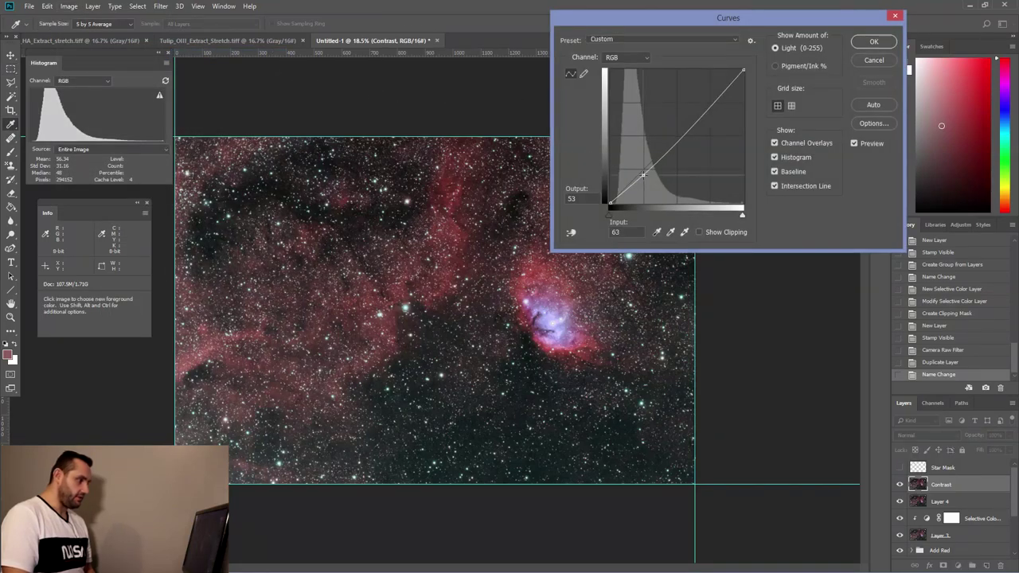
left_click_drag(695, 118, 695, 109)
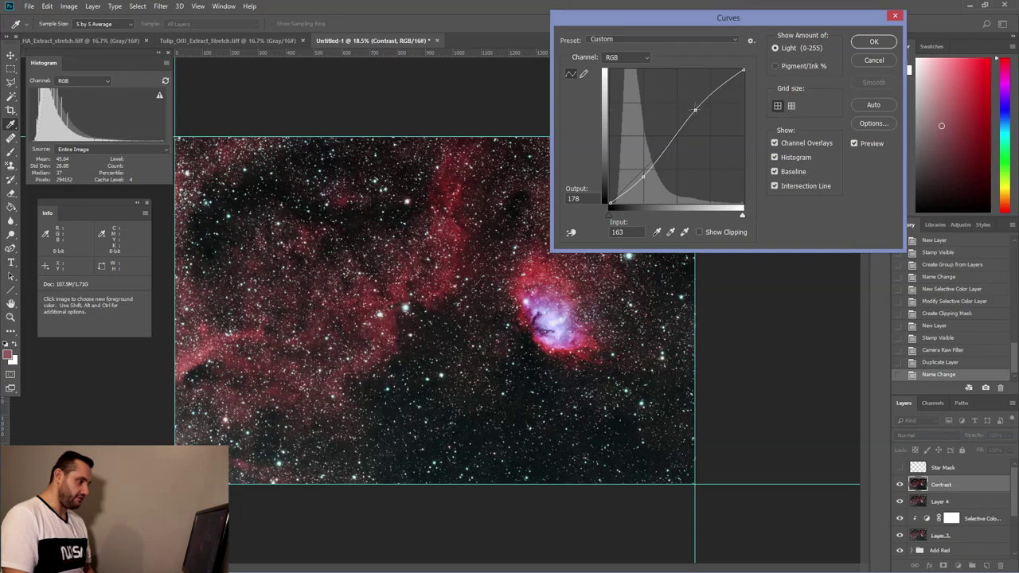
left_click(873, 41)
Step: Apply a Camera Raw Clarity boost of roughly +59 to the Contrast layer
left_click(166, 9)
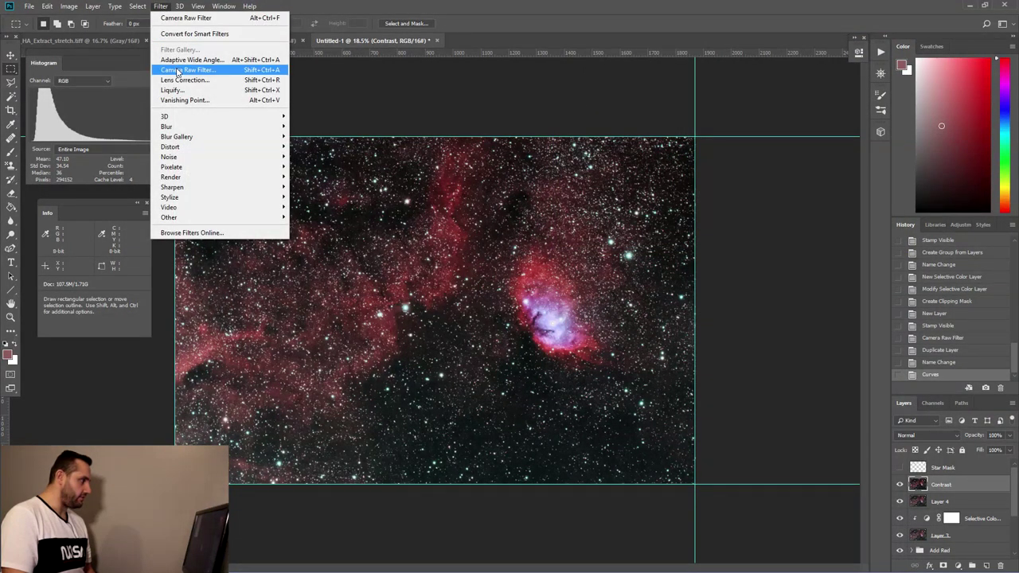
left_click(199, 69)
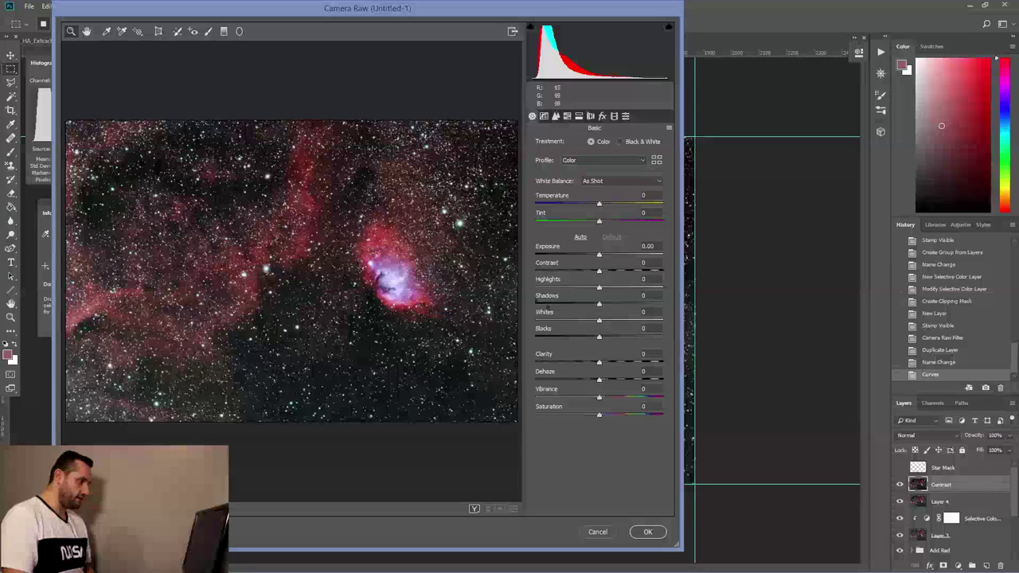
left_click_drag(600, 362, 633, 366)
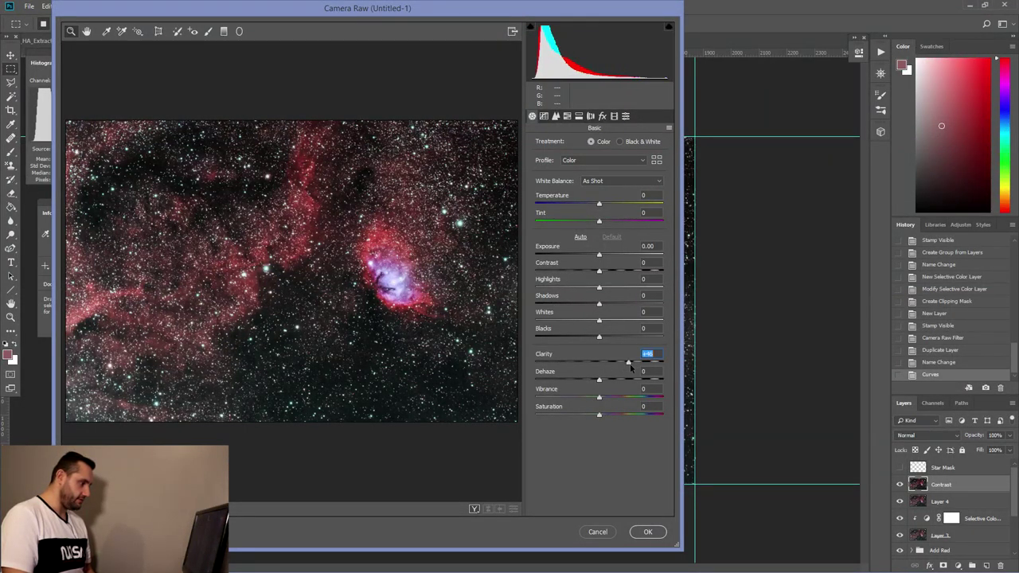
left_click(648, 532)
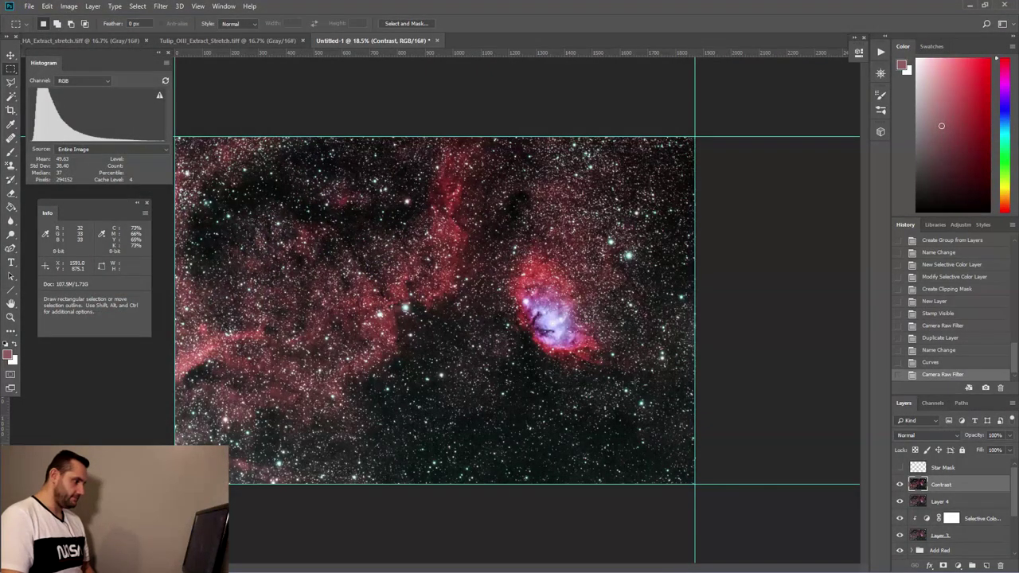
scroll(707, 381, "up", 3)
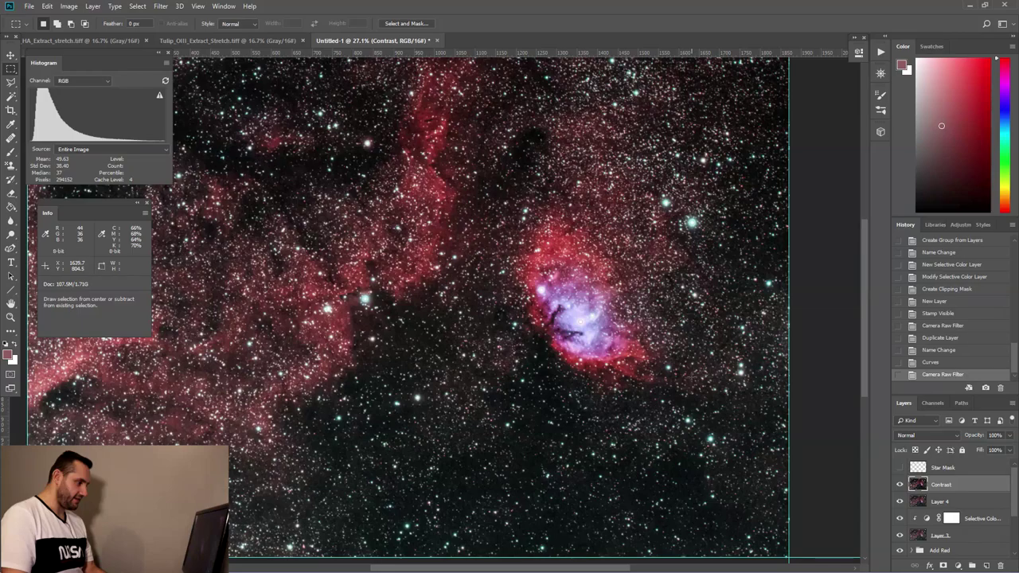
scroll(534, 327, "down", 2)
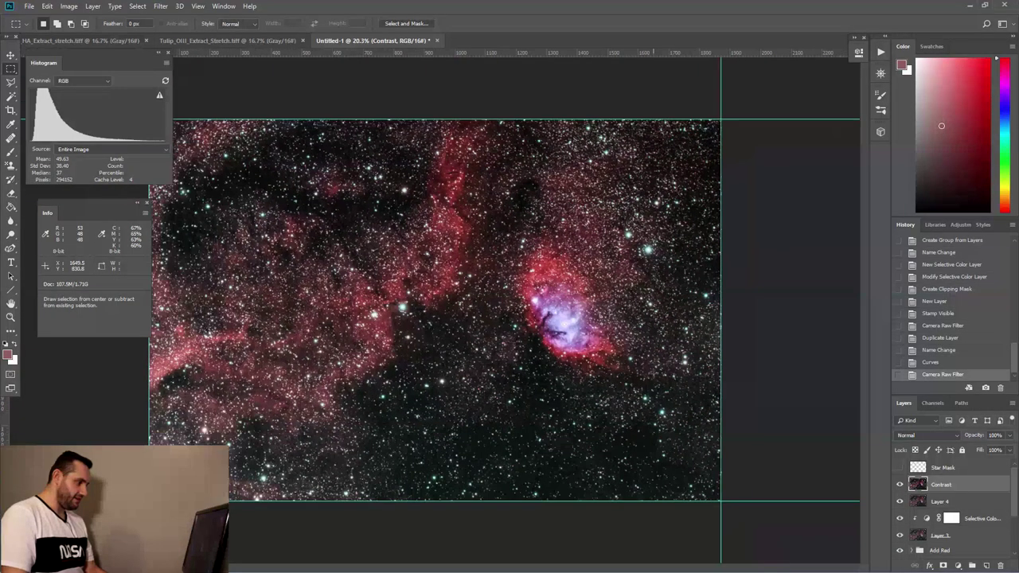
left_click(93, 5)
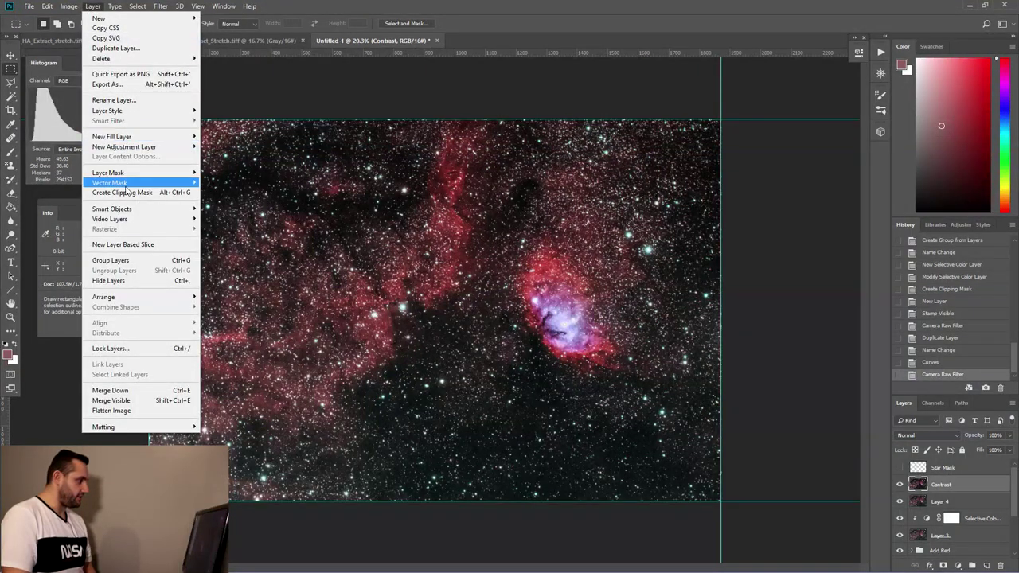
Step: Add a Hide All black mask to the Contrast layer and set a 175 px brush
mouse_move(126, 172)
left_click(220, 182)
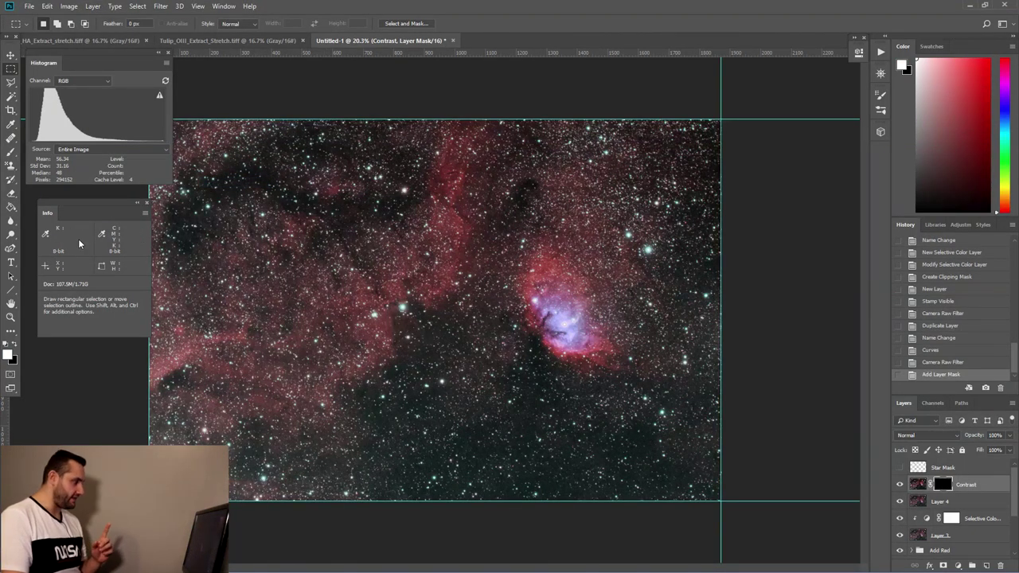
left_click(10, 153)
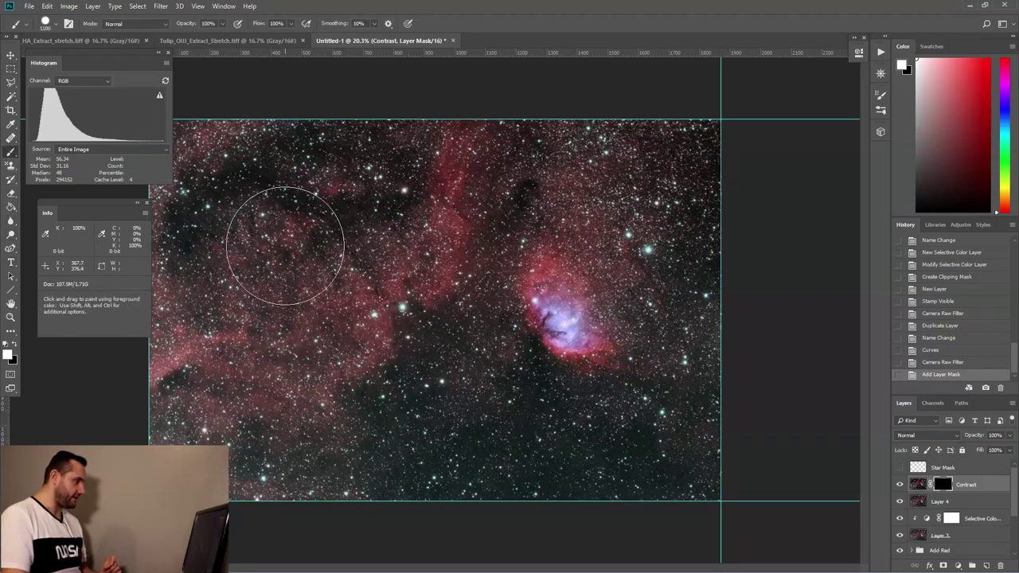
key("bracketleft")
key("bracketleft")
key("bracketleft")
key("bracketleft")
key("bracketleft")
key("bracketleft")
key("bracketleft")
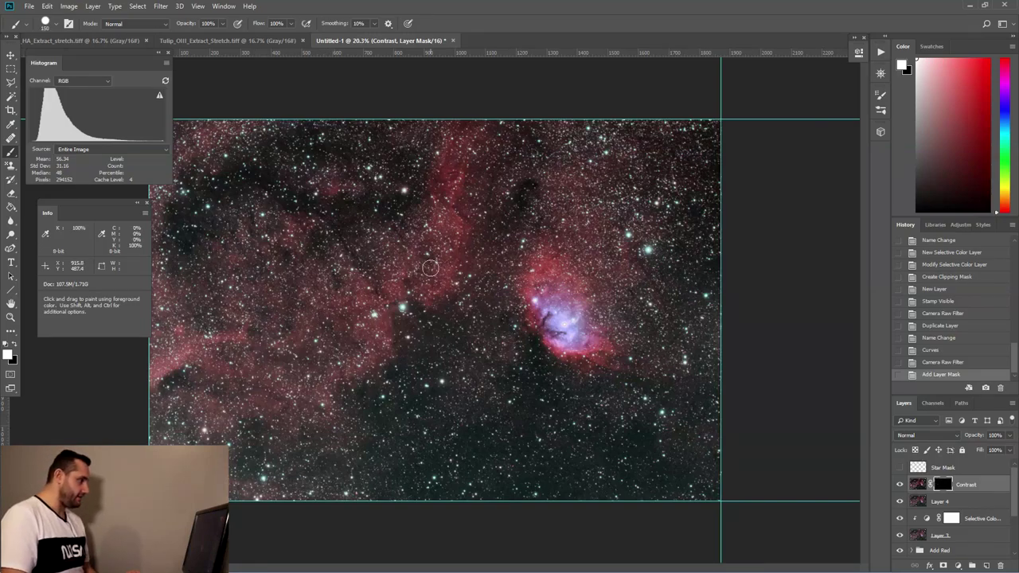
Step: Paint white on the mask to reveal the clarity along the nebula core's lower-left edge
scroll(445, 270, "up", 3)
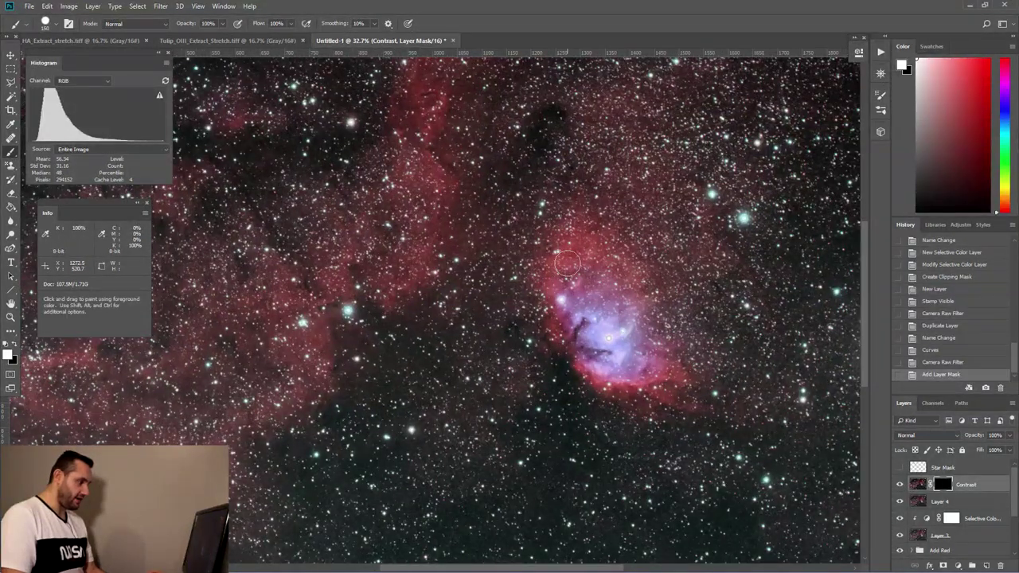
mouse_move(567, 263)
left_mouse_down()
mouse_move(573, 235)
mouse_move(552, 275)
mouse_move(570, 241)
mouse_move(551, 254)
mouse_move(569, 236)
mouse_move(545, 279)
mouse_move(555, 338)
mouse_move(563, 352)
mouse_move(556, 338)
mouse_move(578, 363)
left_mouse_up()
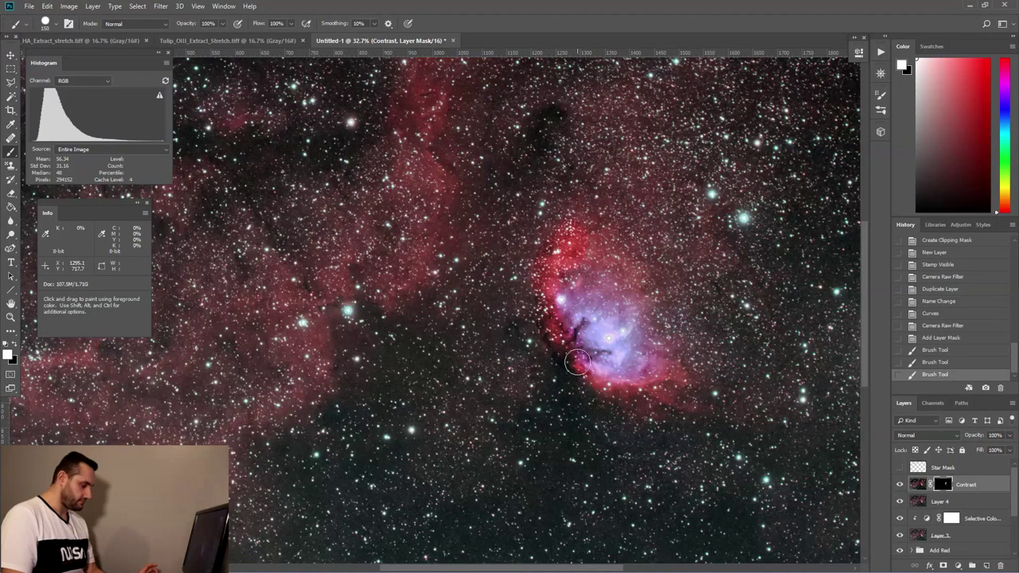
key("ctrl+z")
key("p")
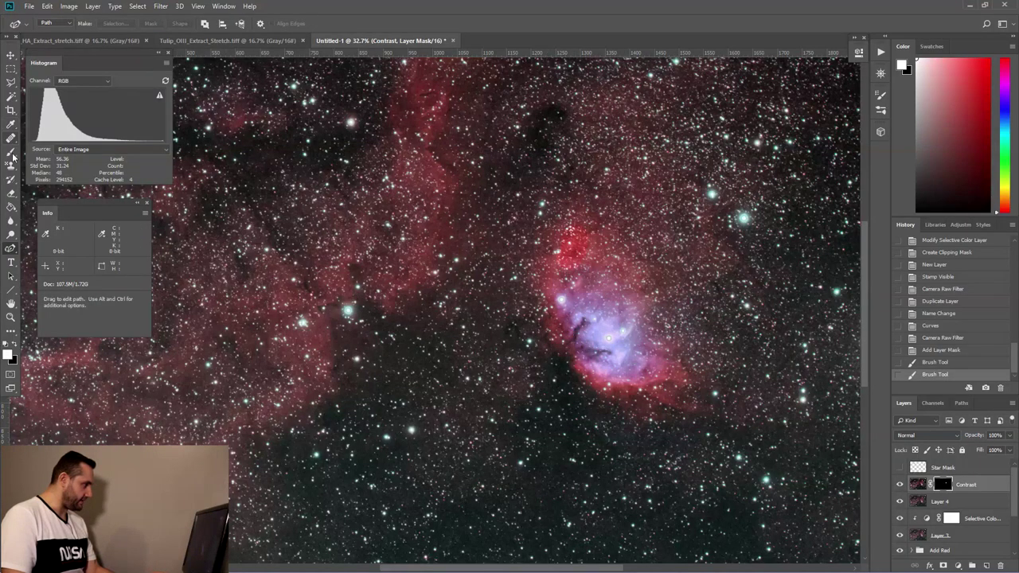
key("b")
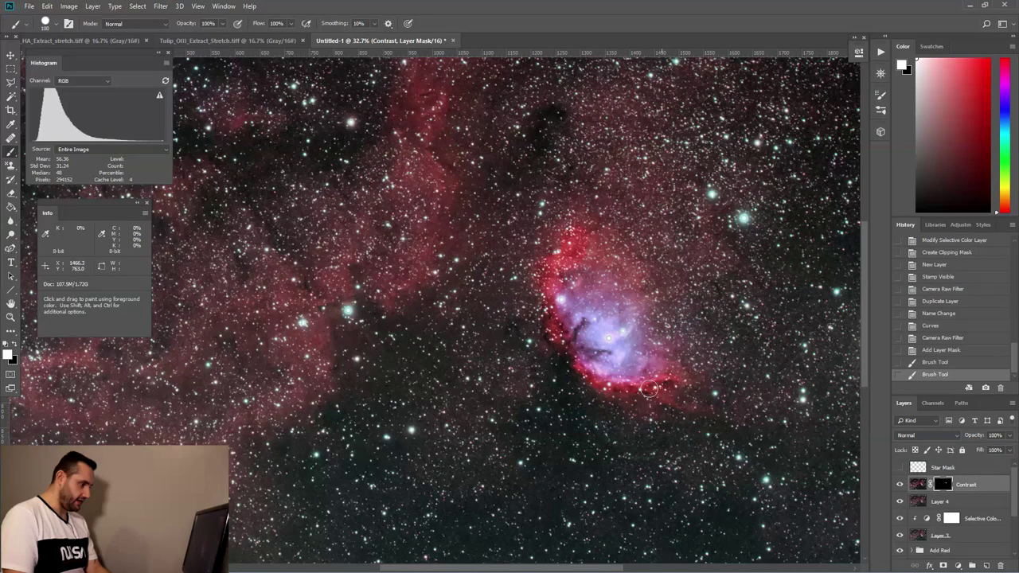
left_click_drag(570, 368, 576, 349)
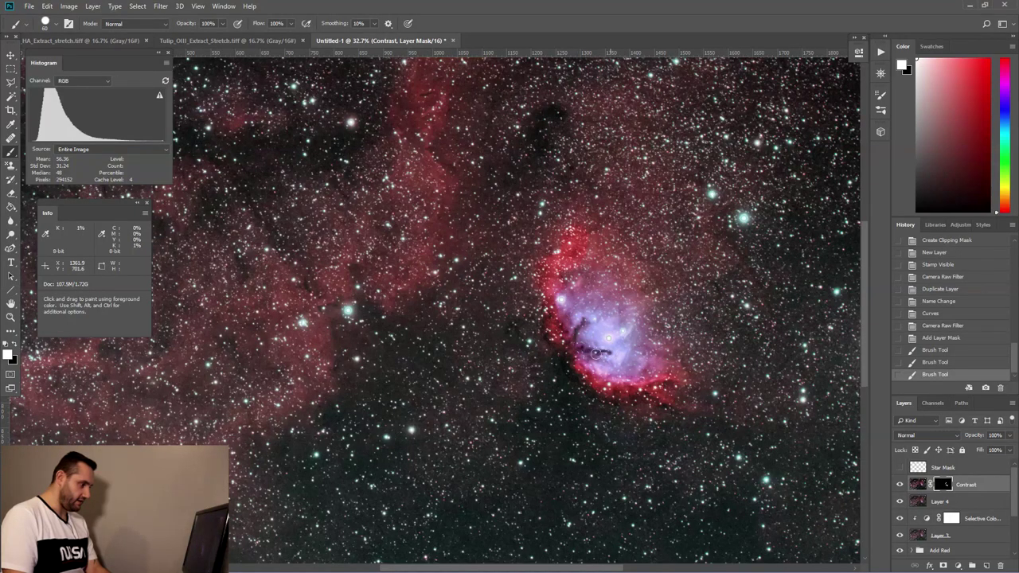
left_click_drag(574, 348, 567, 347)
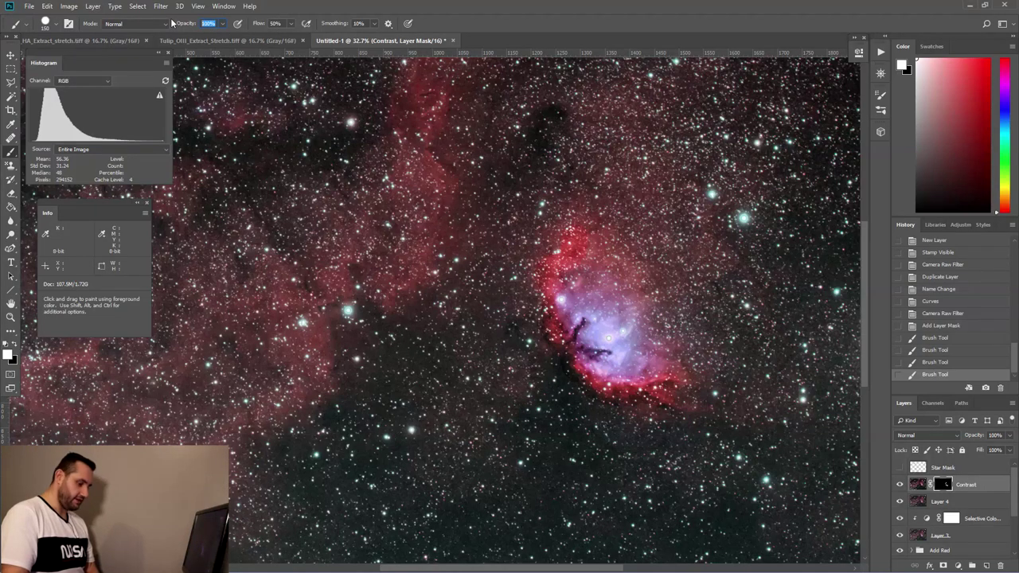
Step: Paint the mask at 75% brush opacity over the nebula rim and the red filaments to the left
key("Return")
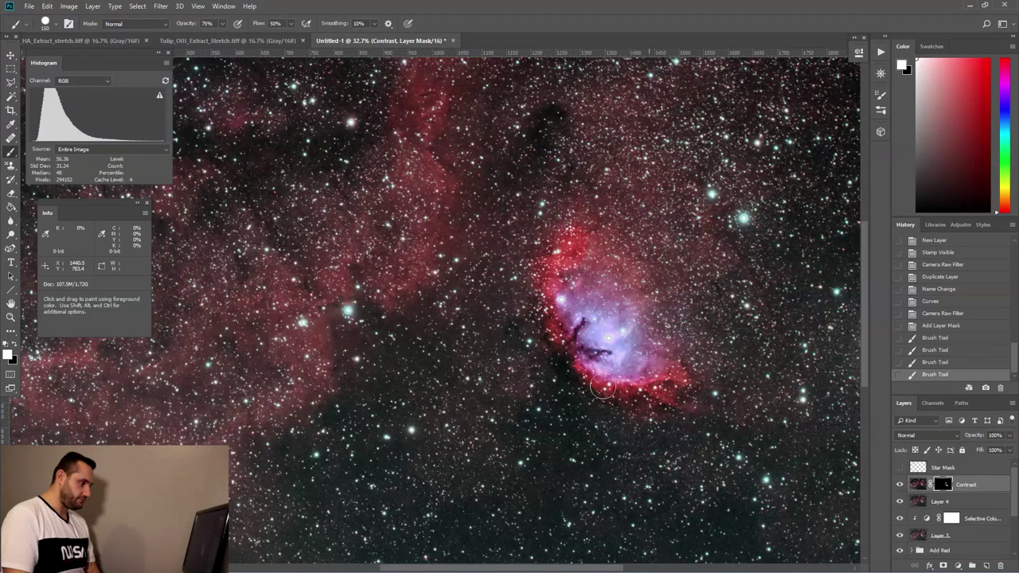
left_click_drag(532, 252, 549, 235)
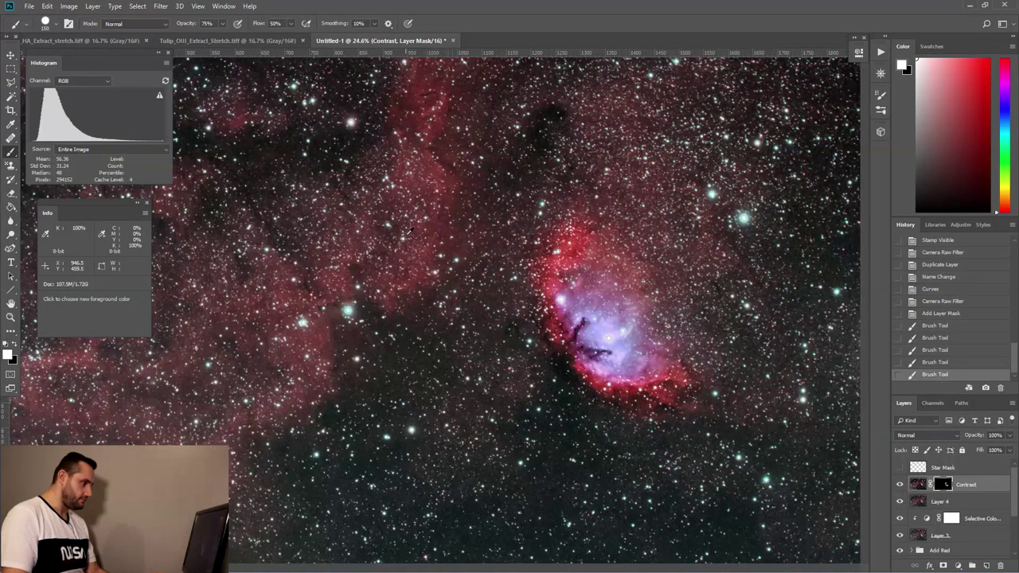
scroll(411, 235, "down", 3)
scroll(411, 235, "up", 1)
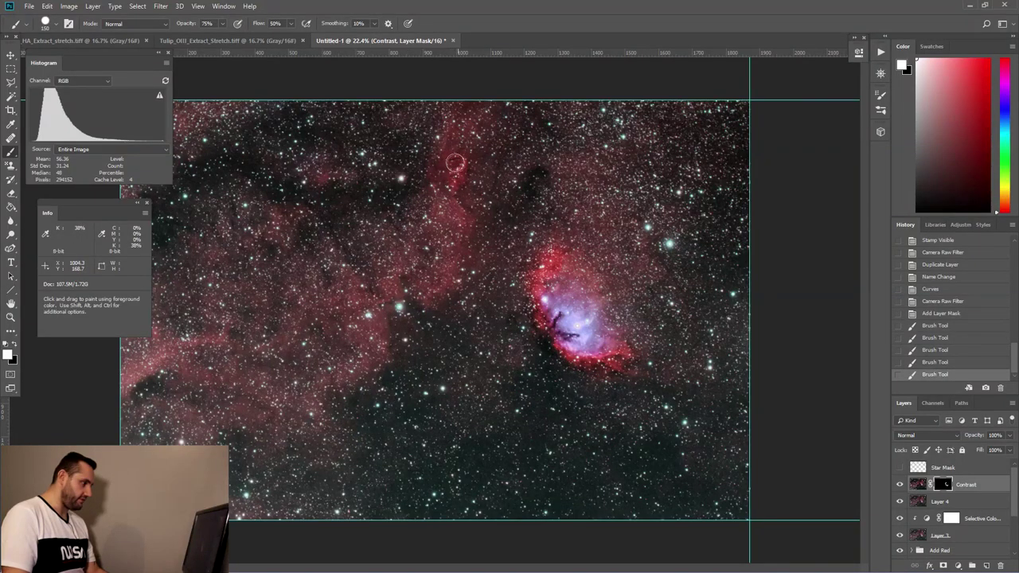
mouse_move(469, 217)
left_mouse_down()
mouse_move(456, 180)
mouse_move(462, 204)
left_mouse_up()
mouse_move(215, 346)
left_mouse_down()
mouse_move(184, 349)
mouse_move(157, 367)
left_mouse_up()
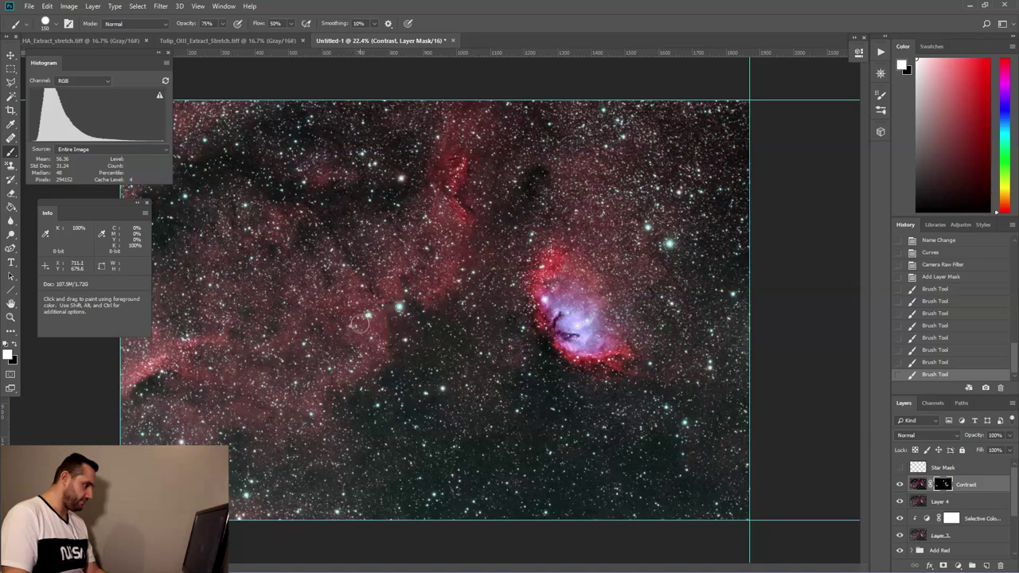
mouse_move(350, 316)
left_mouse_down()
mouse_move(370, 290)
mouse_move(382, 301)
mouse_move(386, 353)
mouse_move(374, 371)
mouse_move(382, 339)
left_mouse_up()
scroll(379, 255, "down", 2)
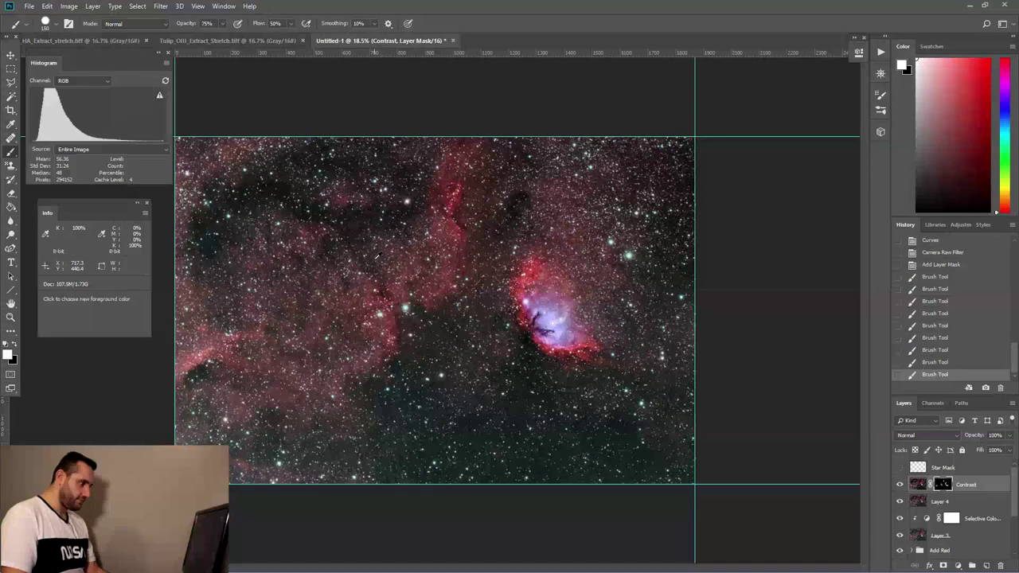
scroll(379, 256, "up", 1)
left_click(374, 255, "alt")
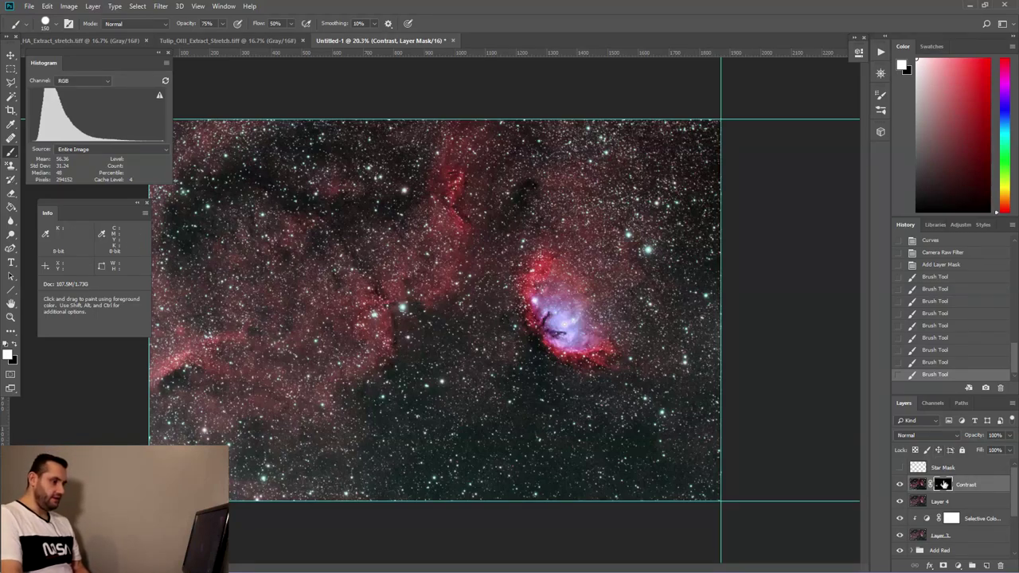
Step: Try the Contrast layer in Multiply mode at 15% opacity, toggling its visibility to compare
left_click(920, 481)
left_click(927, 435)
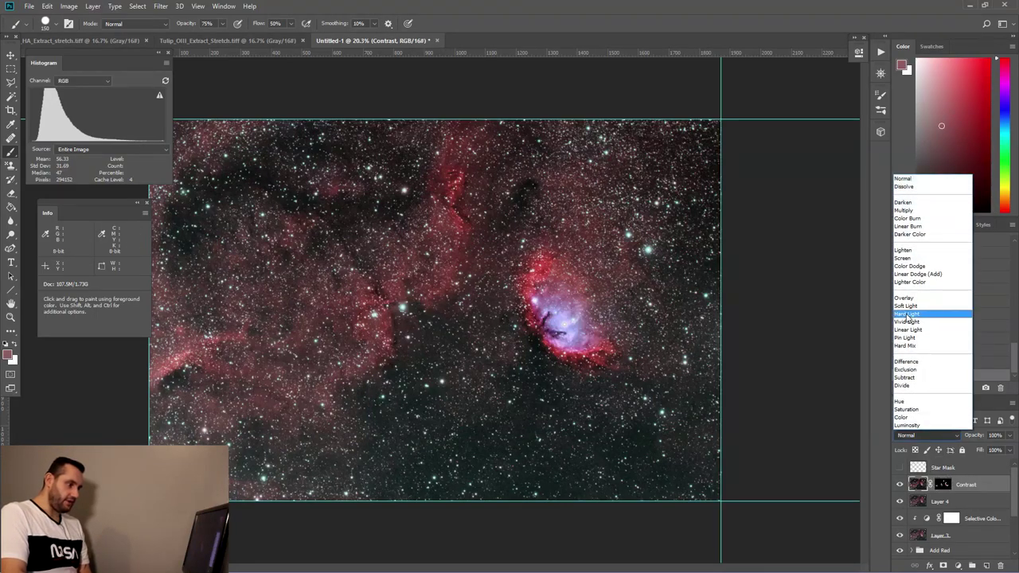
left_click(905, 211)
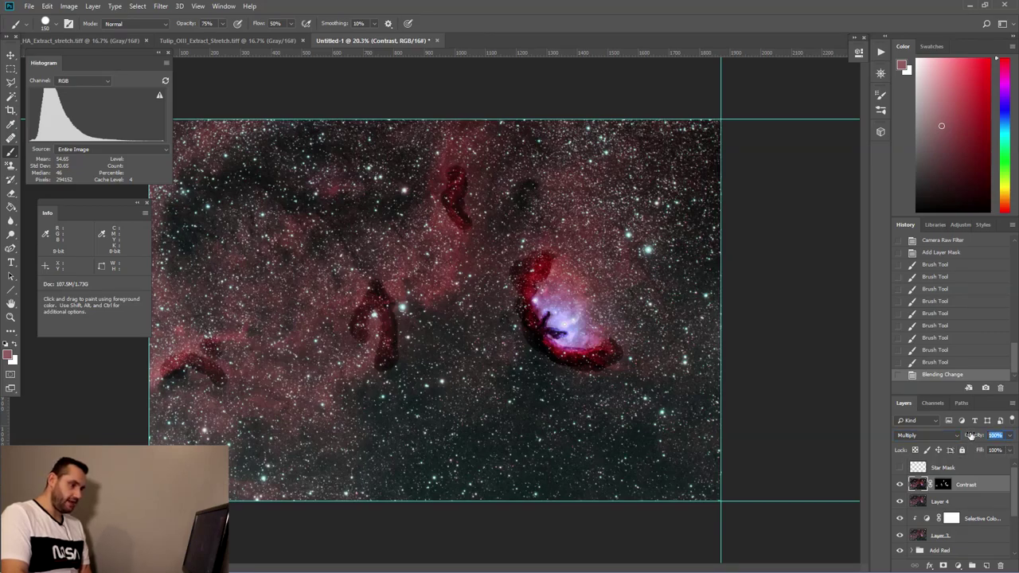
type("15")
key("Return")
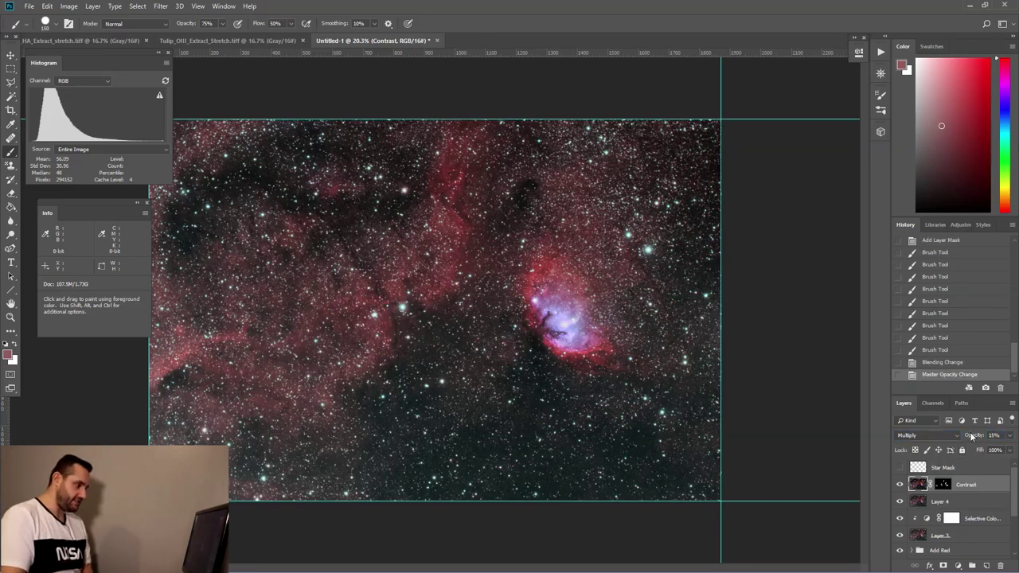
left_click(900, 484)
left_click(900, 484)
left_click(900, 484)
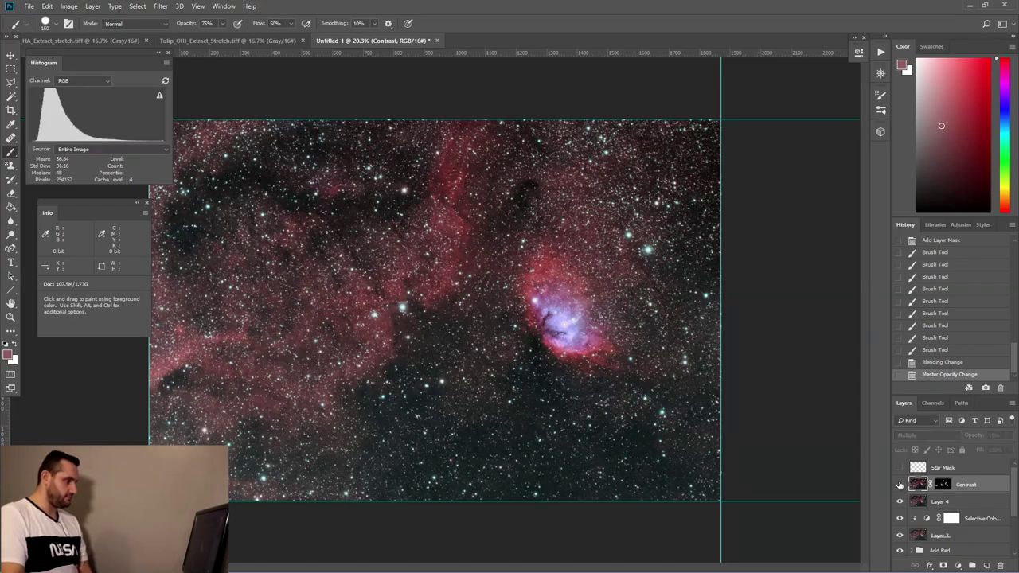
left_click(900, 484)
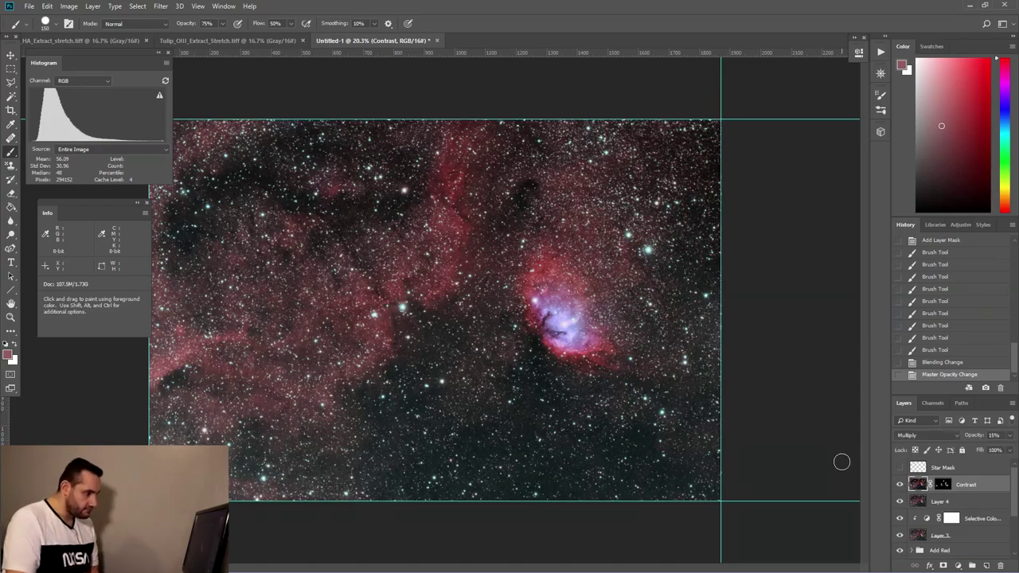
Step: Switch the Contrast layer back to Normal blending at 30% opacity, visible
left_click(920, 435)
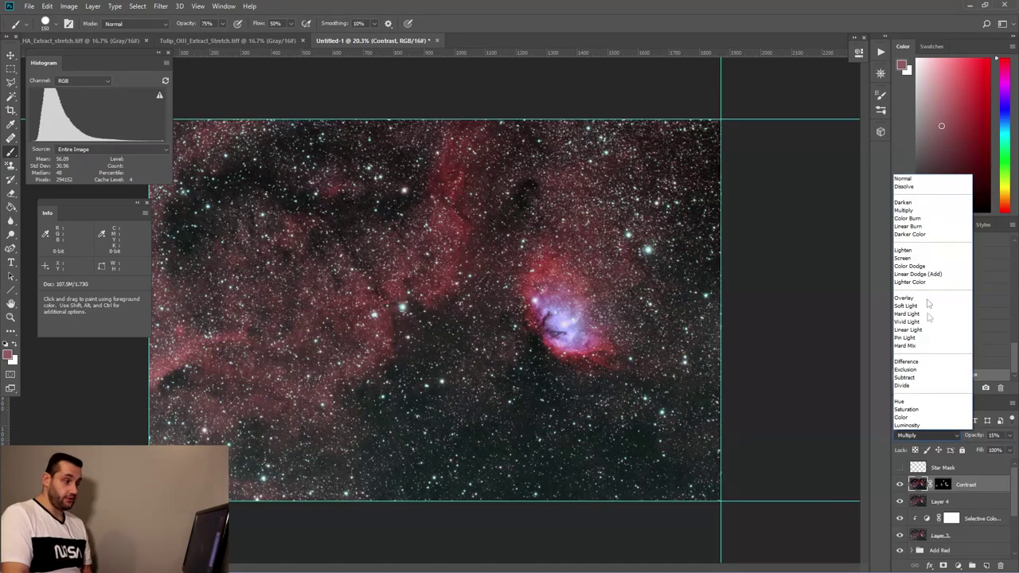
left_click(903, 179)
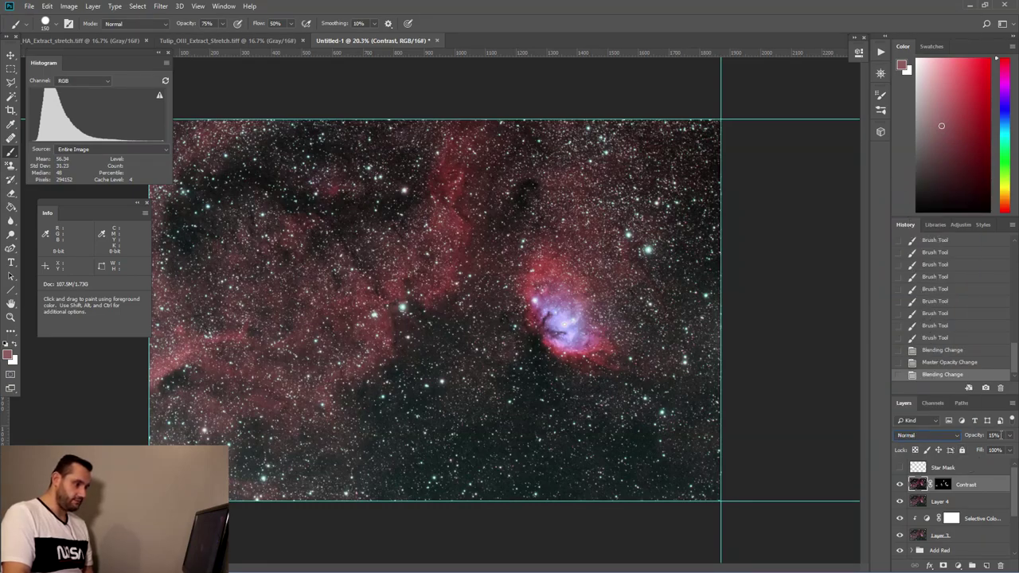
type("30")
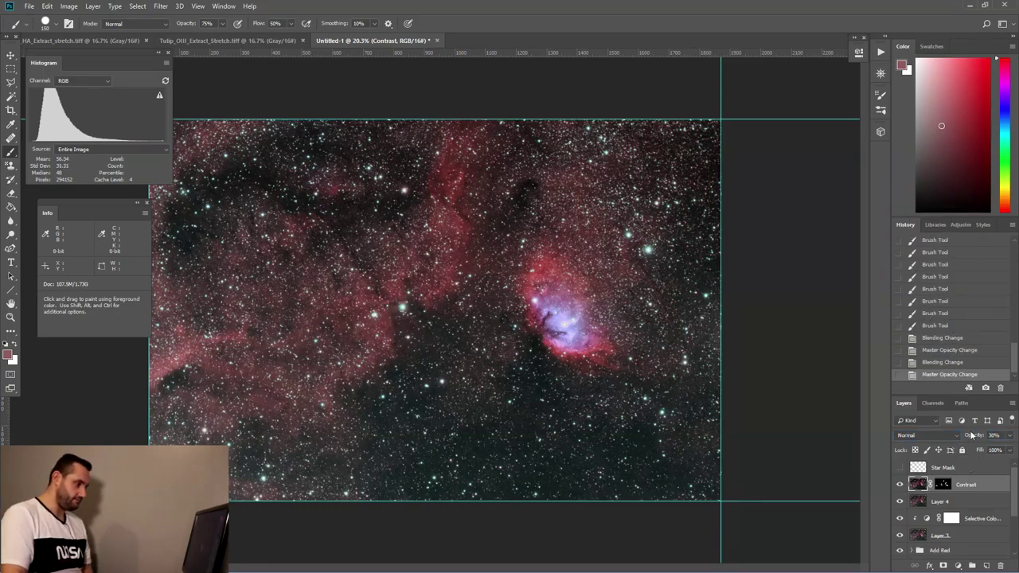
left_click(901, 485)
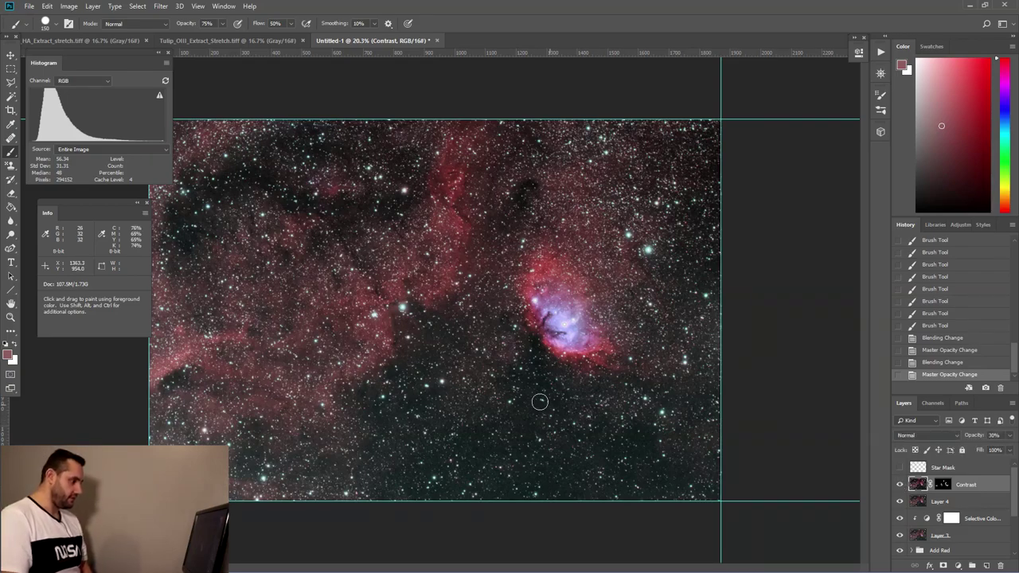
Step: Reset the Brush tool's colours to default black and white
key("x")
key("s")
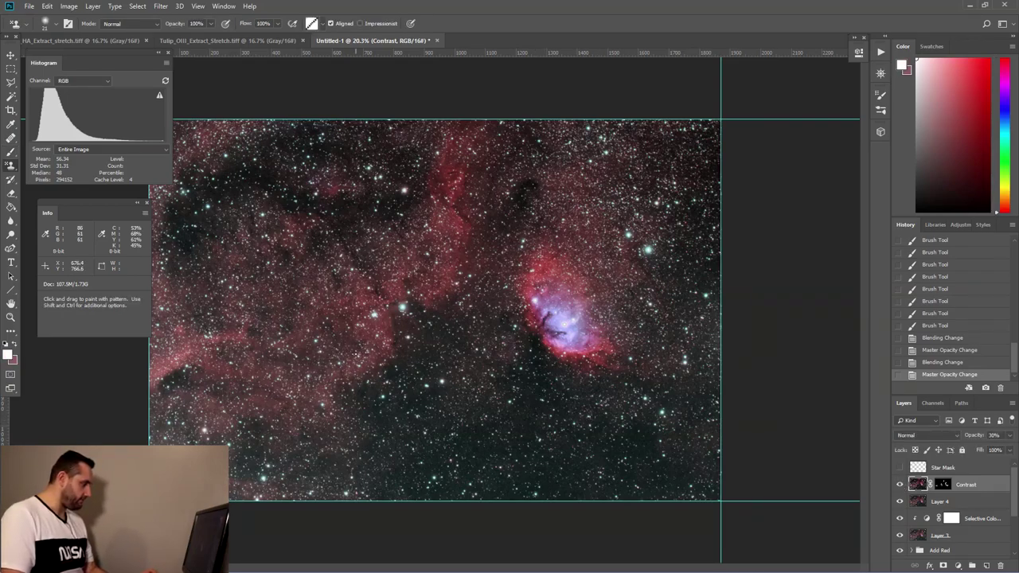
key("b")
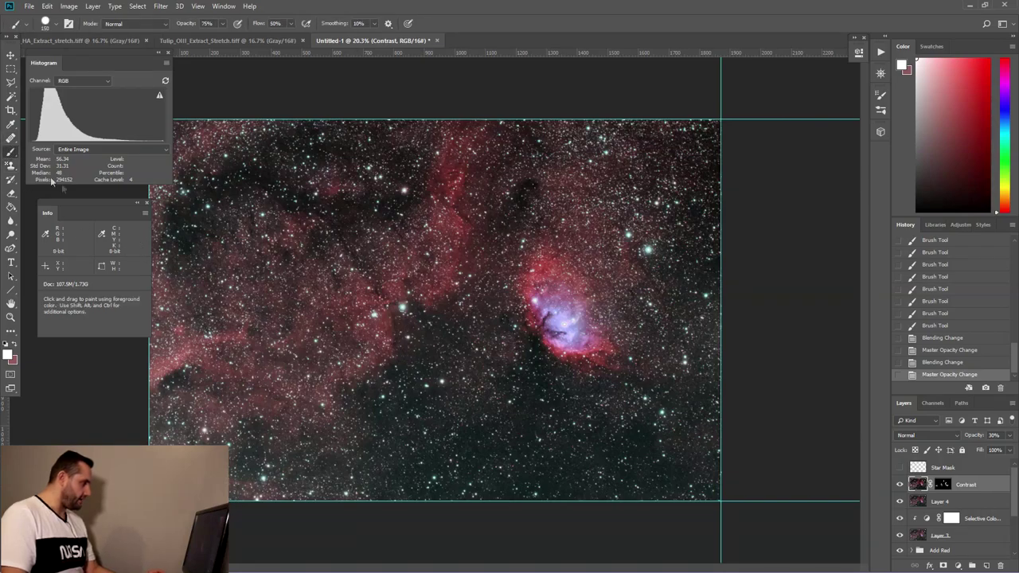
key("d")
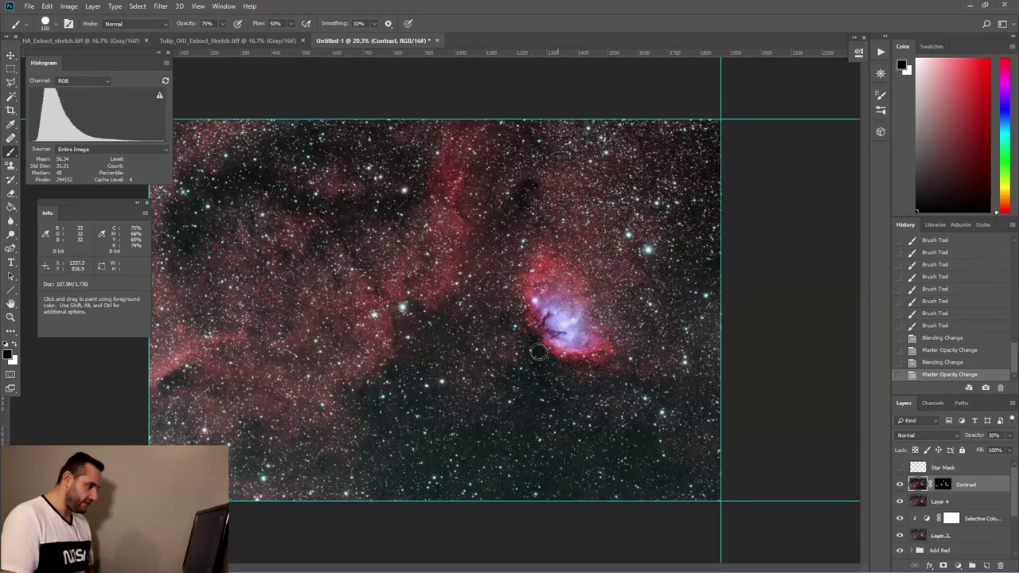
Step: Paint a stroke below the nebula, zoom out, and add a new empty layer above Contrast
left_click_drag(504, 339, 437, 372)
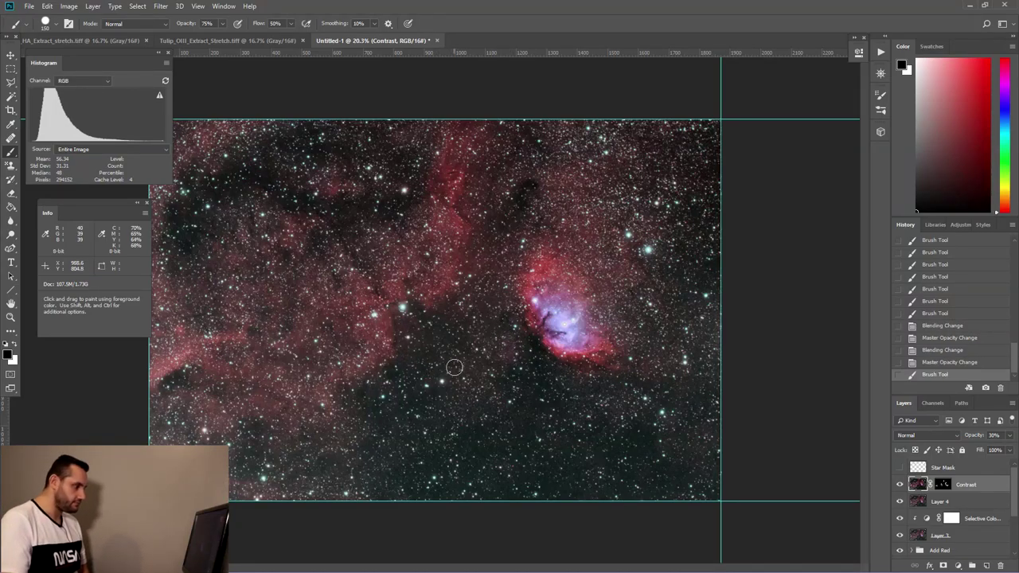
scroll(418, 350, "down", 1)
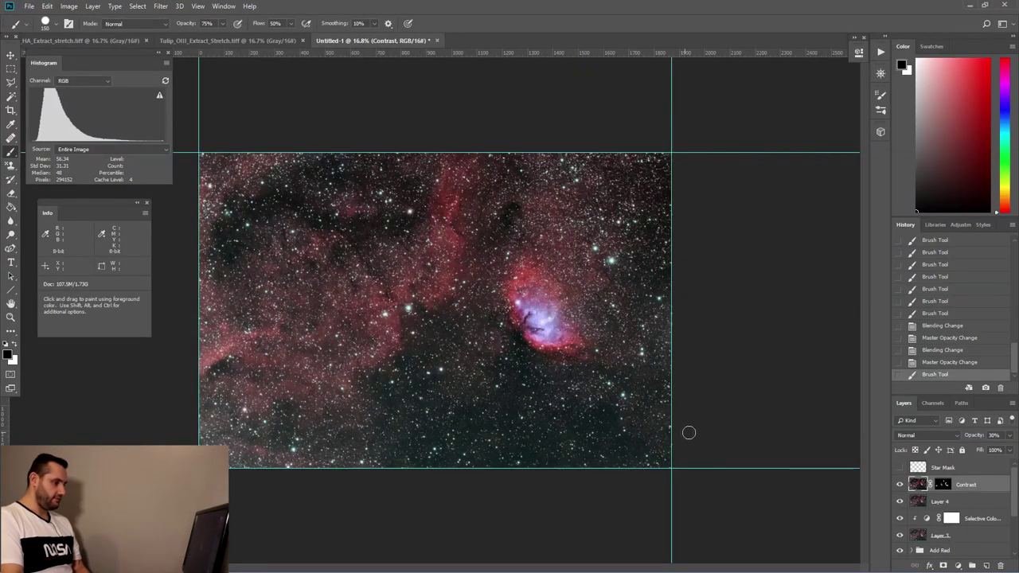
key("ctrl+shift+alt+n")
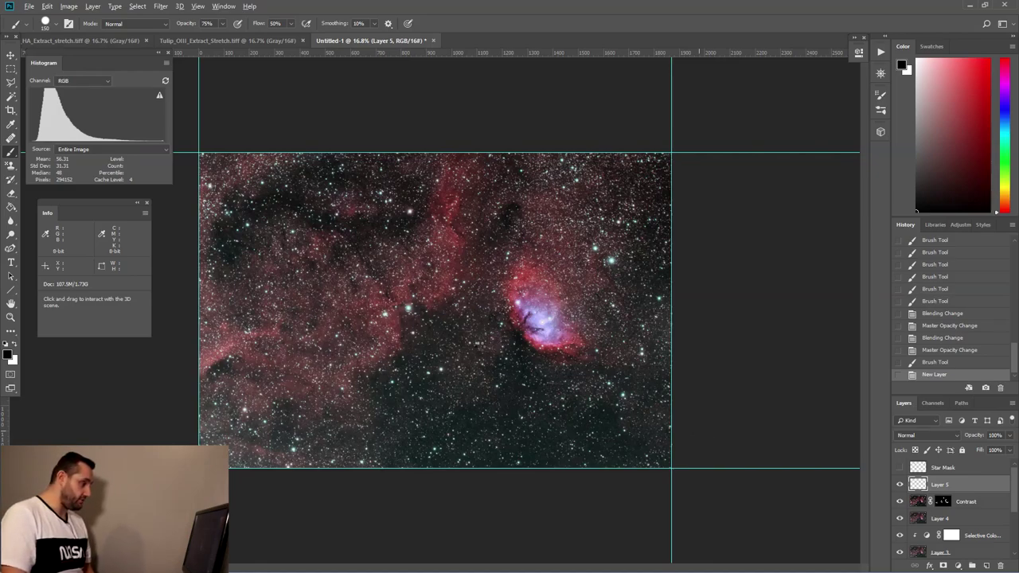
Step: Stamp the visible image onto Layer 5 and apply Camera Raw Contrast +10, Vibrance +3
key("ctrl+shift+alt+e")
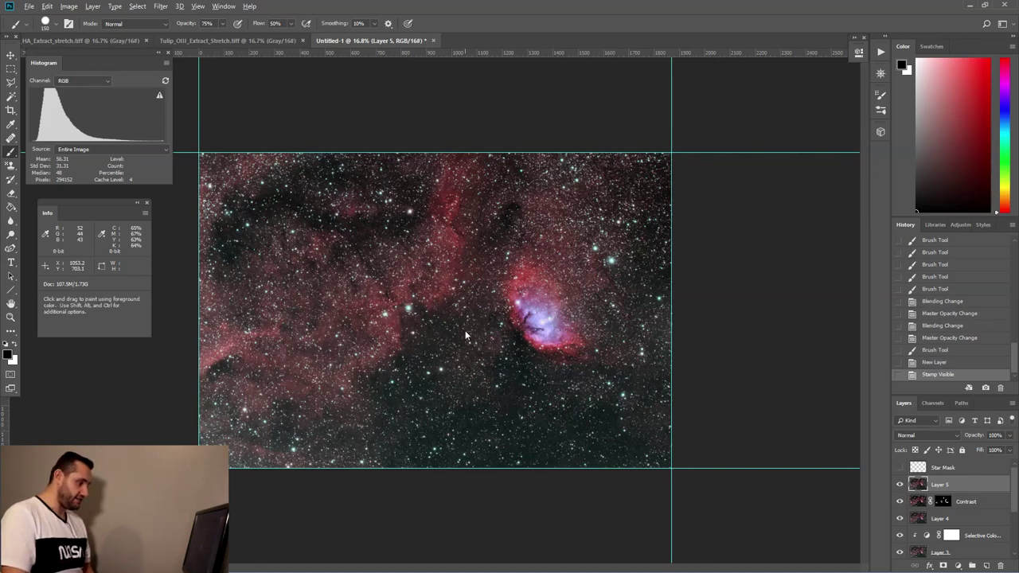
left_click(161, 6)
left_click(188, 69)
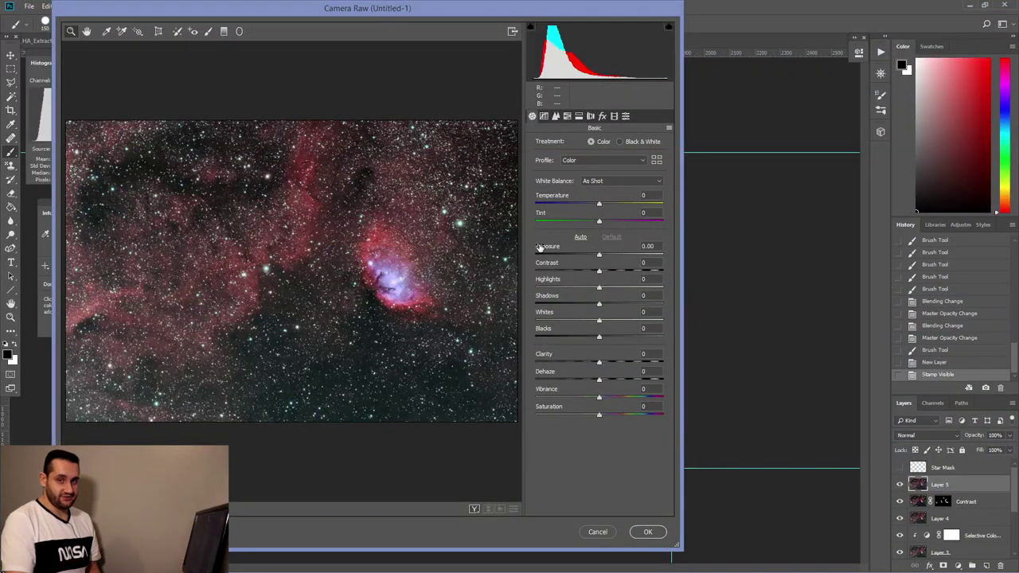
left_click_drag(599, 273, 605, 273)
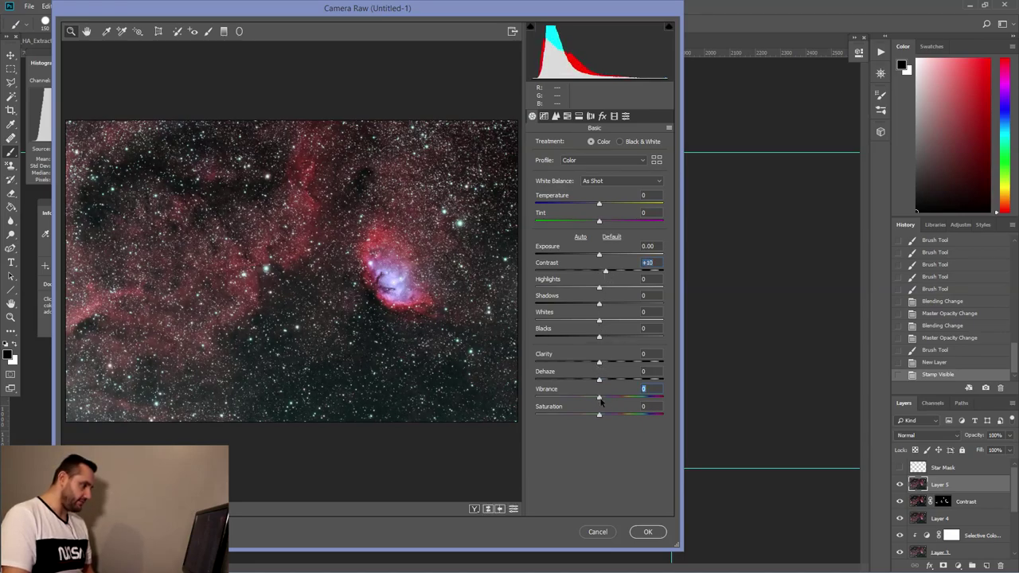
left_click_drag(601, 399, 613, 398)
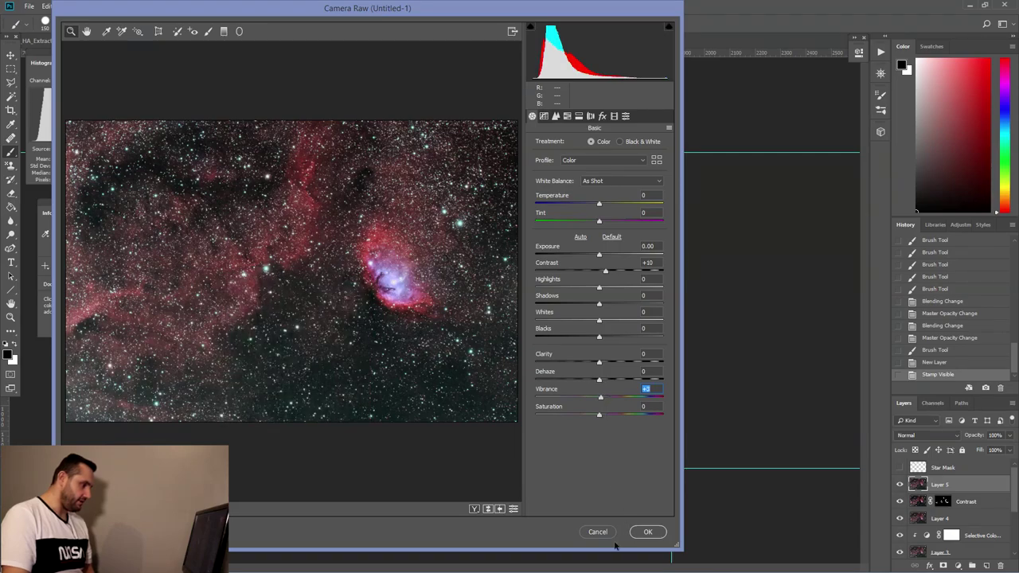
left_click(647, 532)
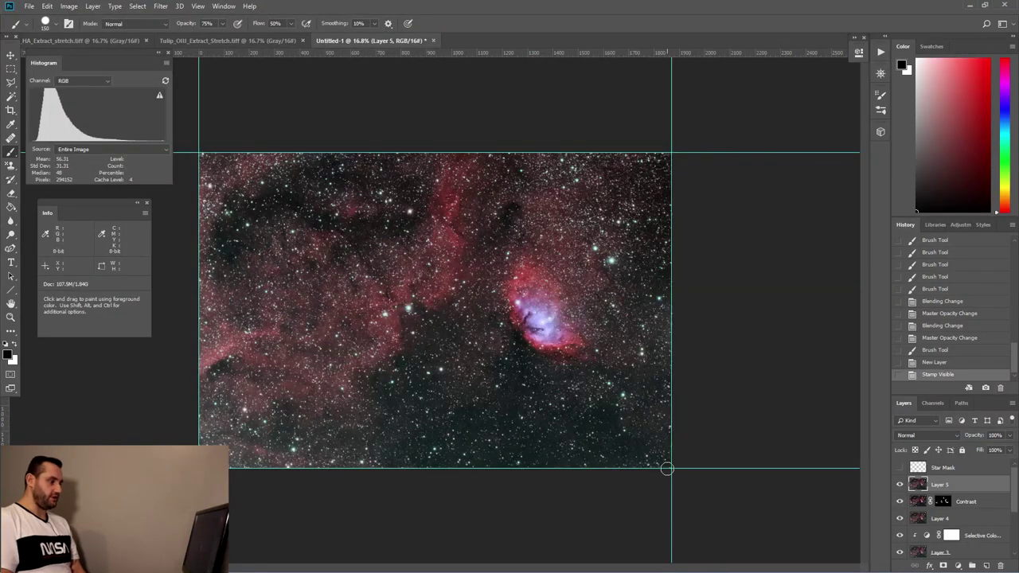